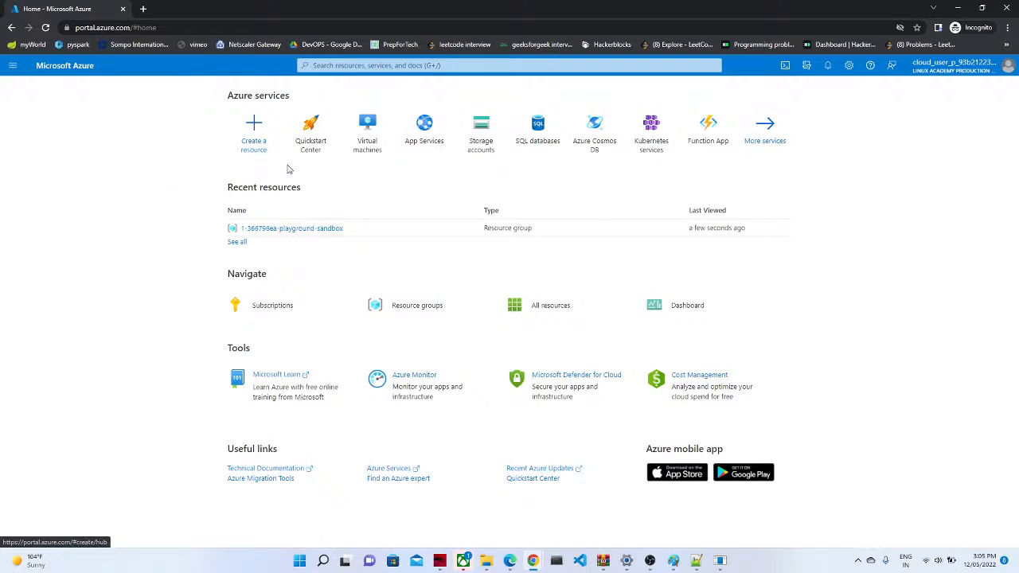
Step: From Create a resource, search 'sql' and pick SQL databases to reach the creation form
{"action": "left_click", "coordinate": [257, 132]}
{"action": "left_click", "coordinate": [338, 64]}
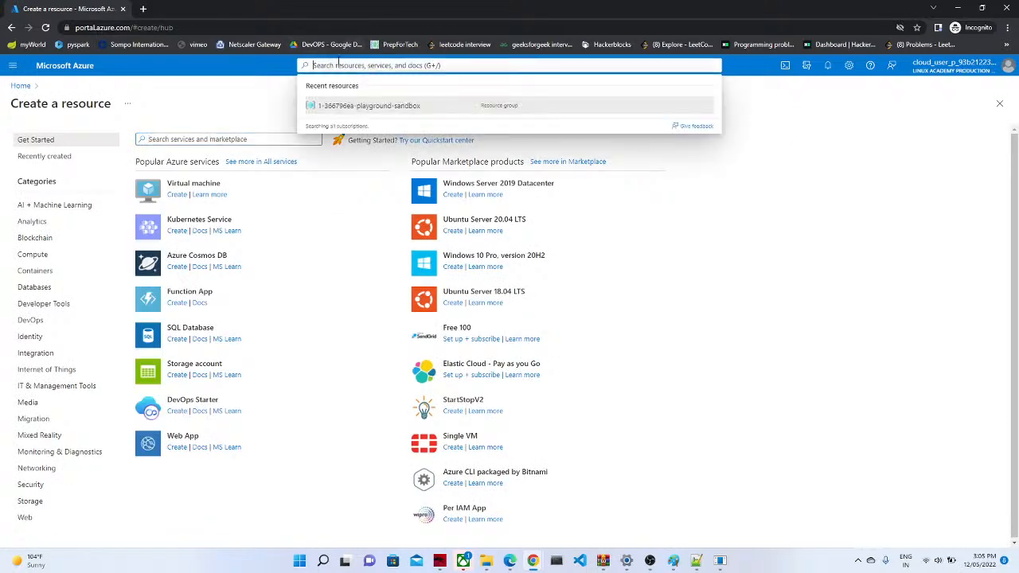
{"action": "type", "text": "sql"}
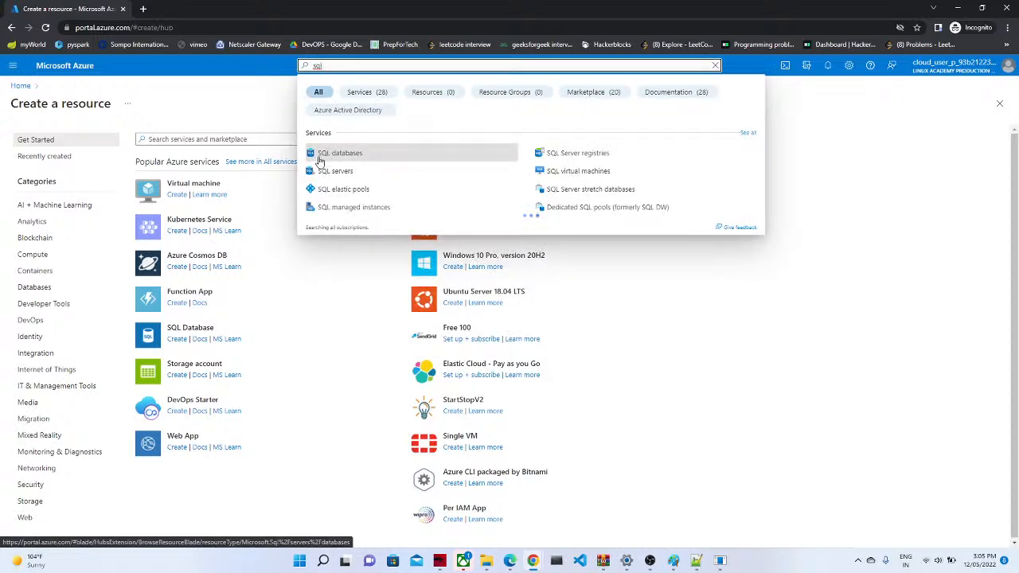
{"action": "left_click", "coordinate": [331, 157]}
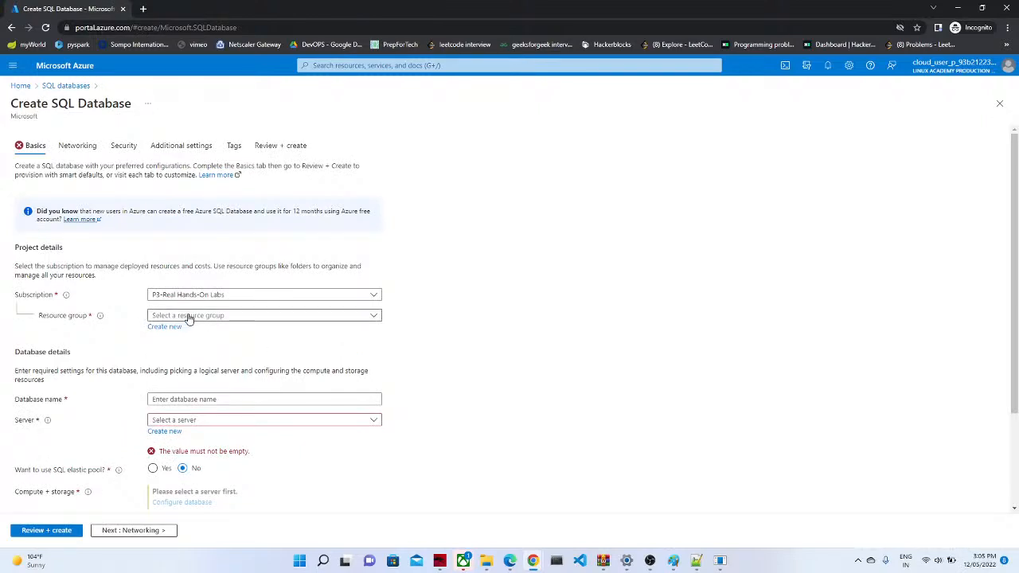
Step: Choose the sandbox resource group for the new database
{"action": "left_click", "coordinate": [188, 316]}
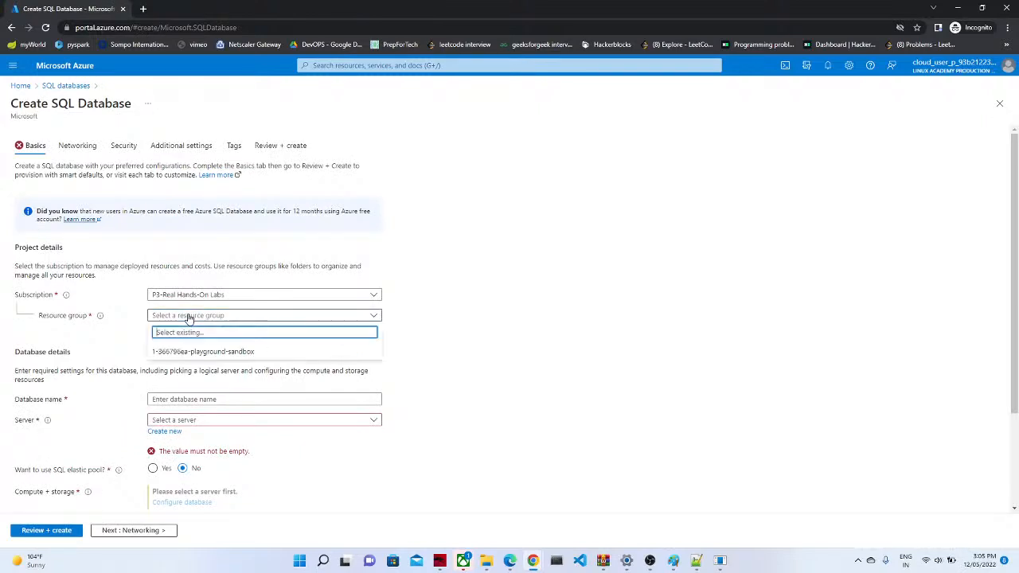
{"action": "left_click", "coordinate": [88, 328]}
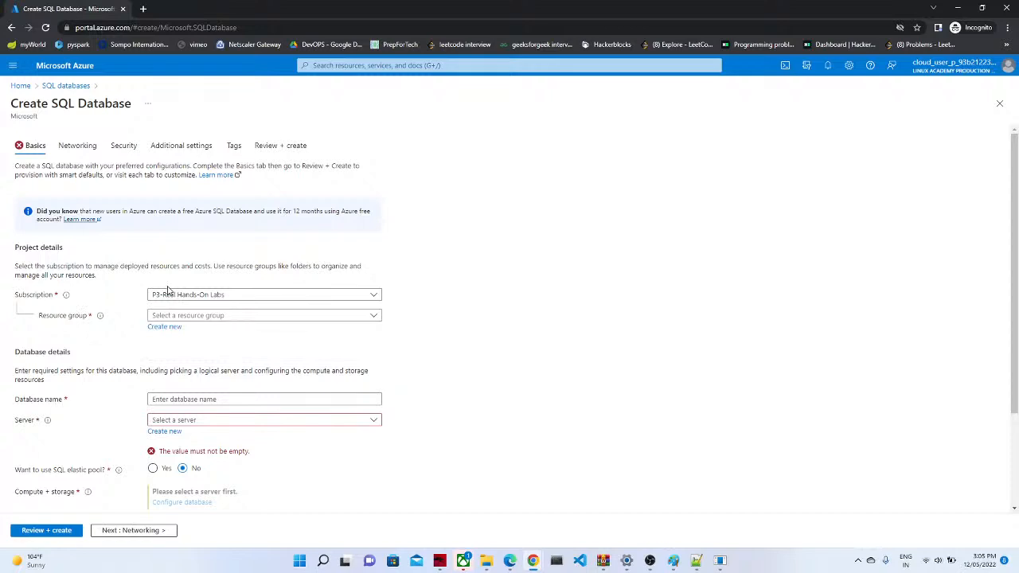
{"action": "left_click", "coordinate": [209, 316]}
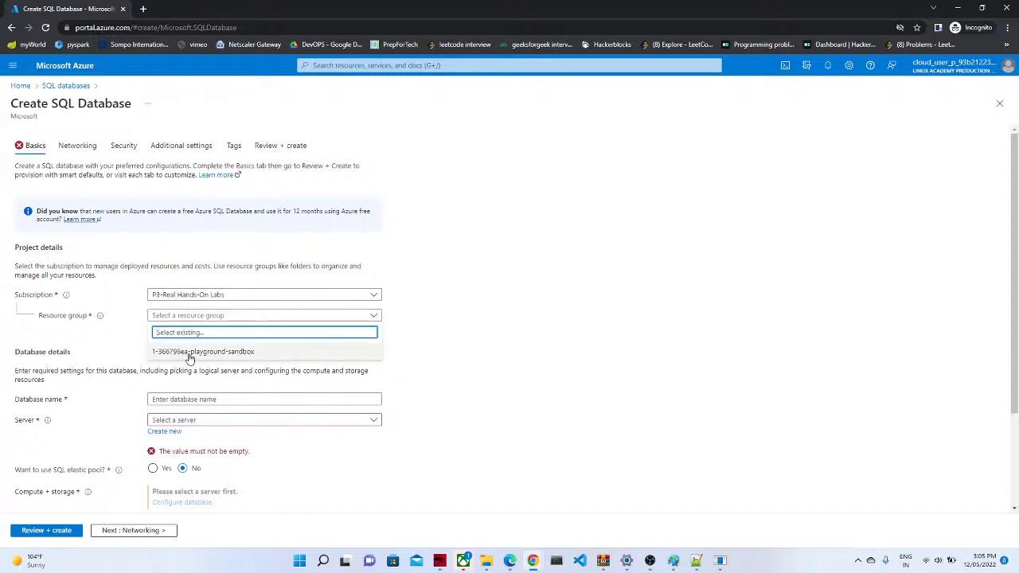
{"action": "left_click", "coordinate": [189, 352]}
Step: Name the database product_specifiaction123 and start creating a new server
{"action": "left_click", "coordinate": [197, 398]}
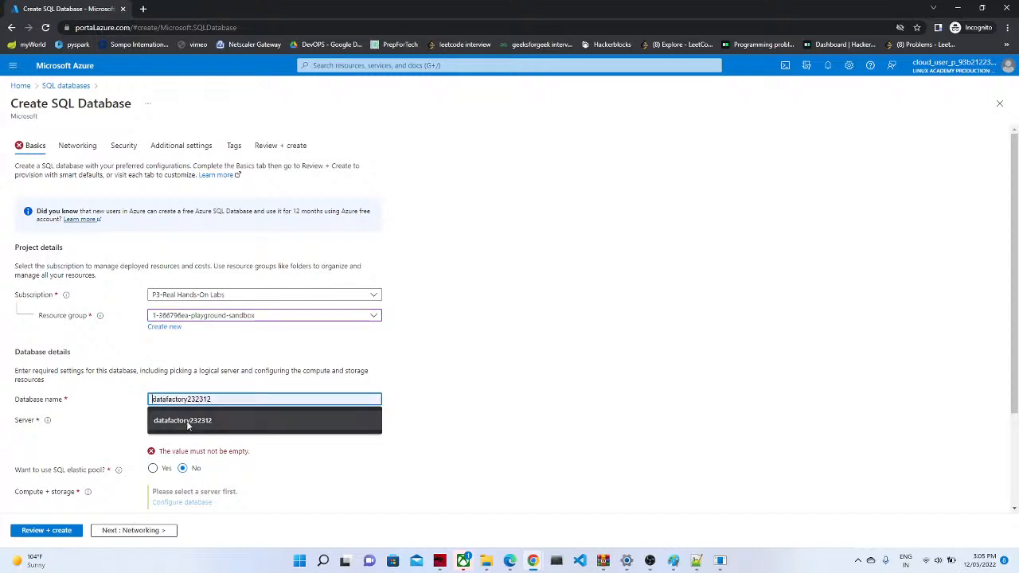
{"action": "left_click", "coordinate": [188, 423]}
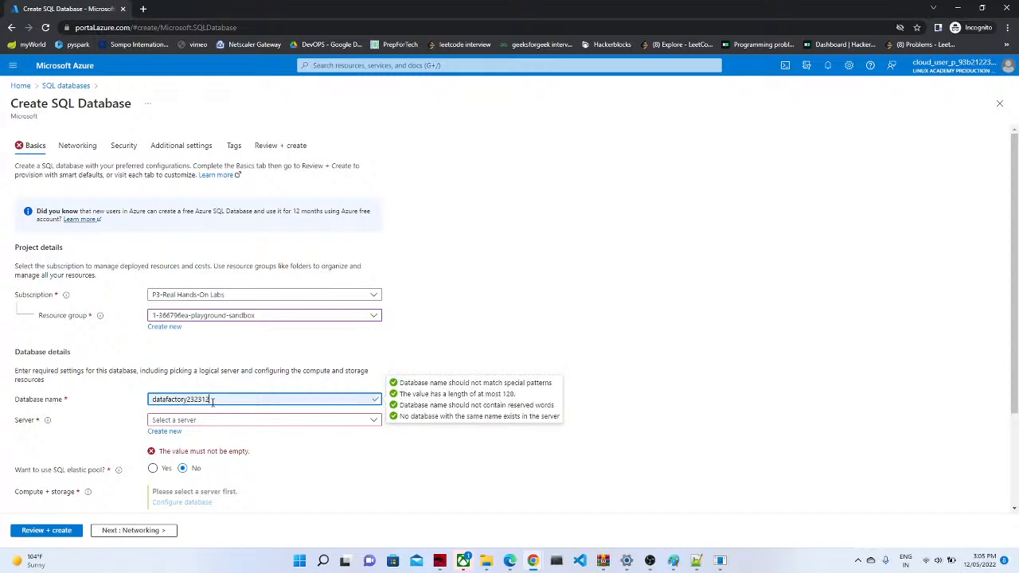
{"action": "key", "text": "BackSpace"}
{"action": "key", "text": "BackSpace"}
{"action": "key", "text": "BackSpace"}
{"action": "key", "text": "BackSpace"}
{"action": "key", "text": "BackSpace"}
{"action": "key", "text": "BackSpace"}
{"action": "key", "text": "BackSpace"}
{"action": "key", "text": "BackSpace"}
{"action": "key", "text": "BackSpace"}
{"action": "key", "text": "BackSpace"}
{"action": "key", "text": "BackSpace"}
{"action": "key", "text": "BackSpace"}
{"action": "key", "text": "BackSpace"}
{"action": "key", "text": "BackSpace"}
{"action": "key", "text": "BackSpace"}
{"action": "key", "text": "BackSpace"}
{"action": "key", "text": "BackSpace"}
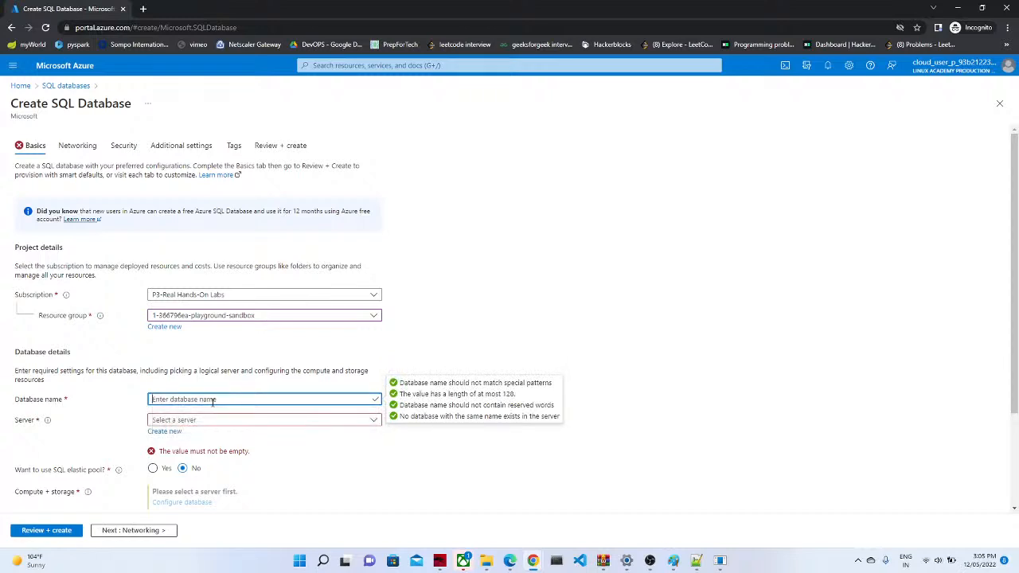
{"action": "type", "text": "pr"}
{"action": "key", "text": "BackSpace"}
{"action": "left_click", "coordinate": [391, 456]}
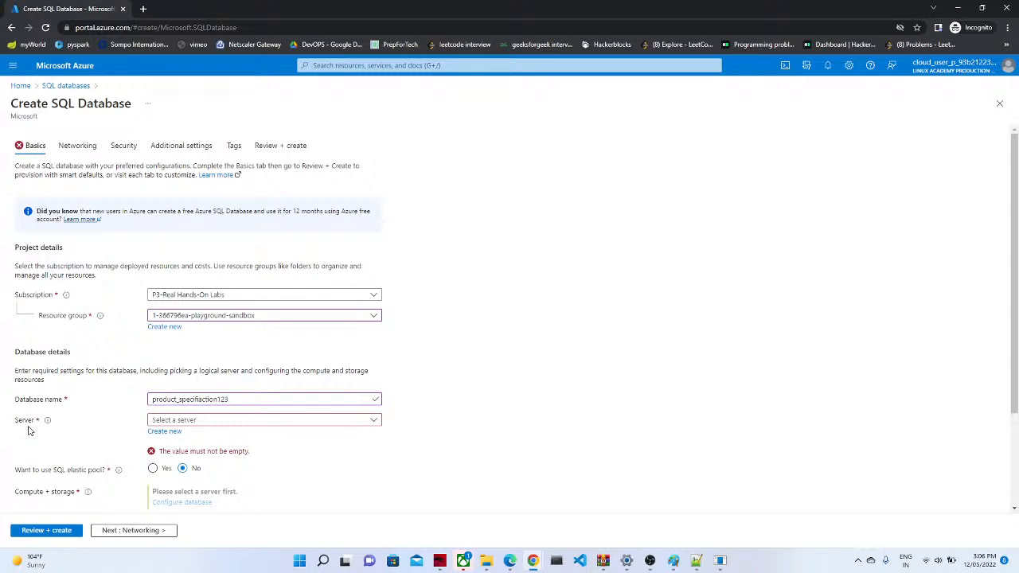
{"action": "left_click", "coordinate": [165, 431]}
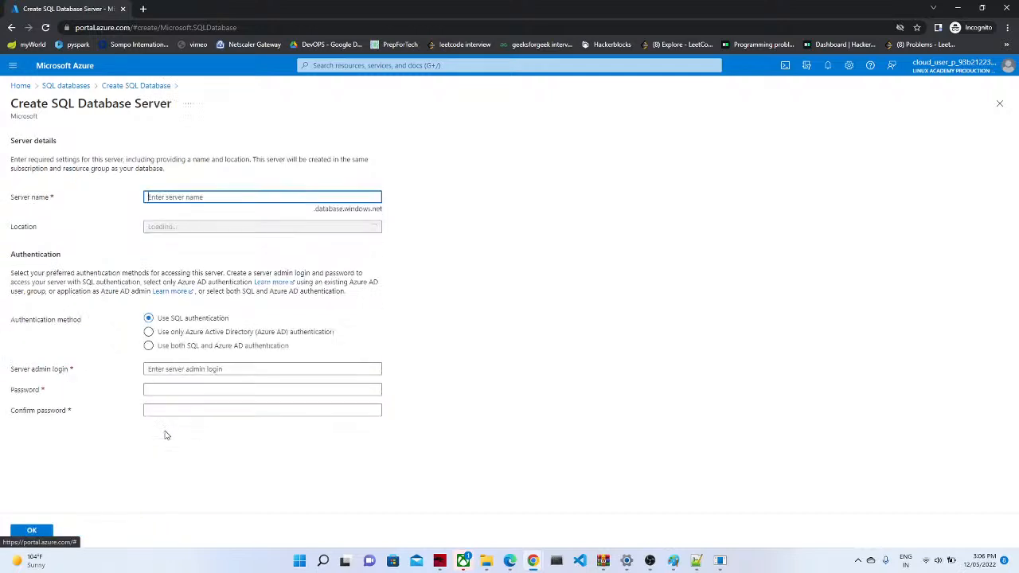
Step: Name the new East US server productserver1234
{"action": "left_click", "coordinate": [219, 196]}
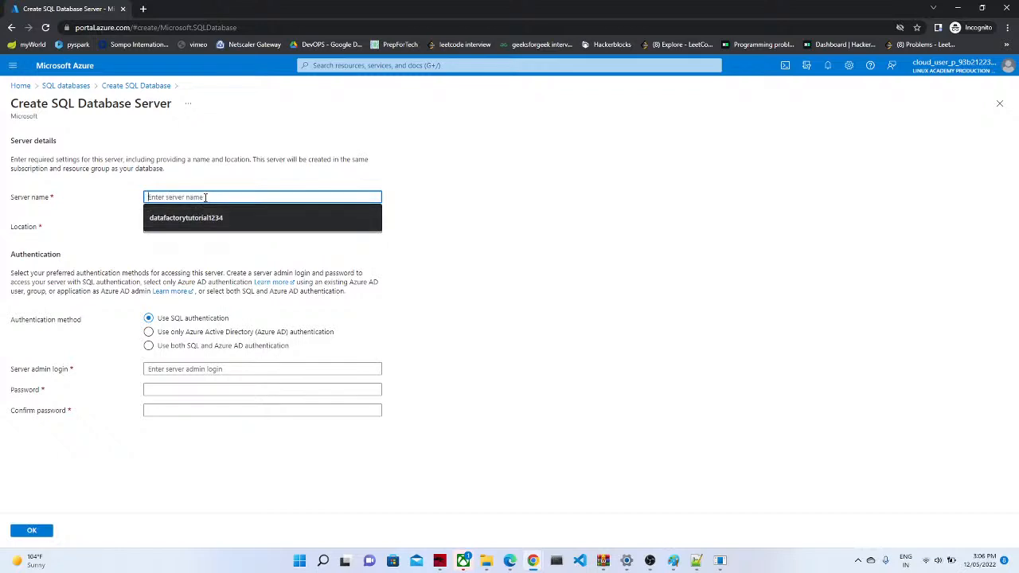
{"action": "type", "text": "ductserver"}
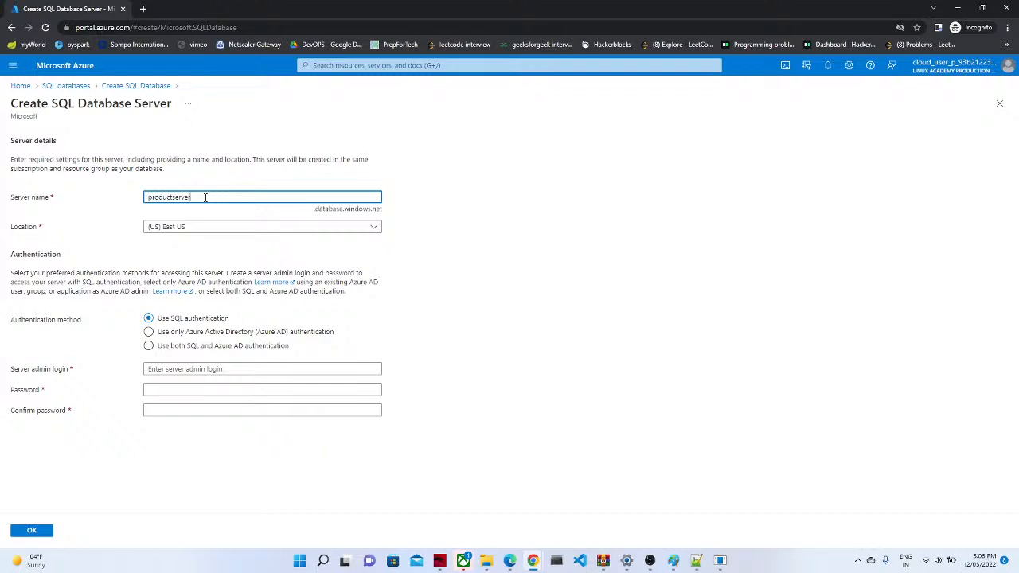
{"action": "left_click", "coordinate": [466, 253]}
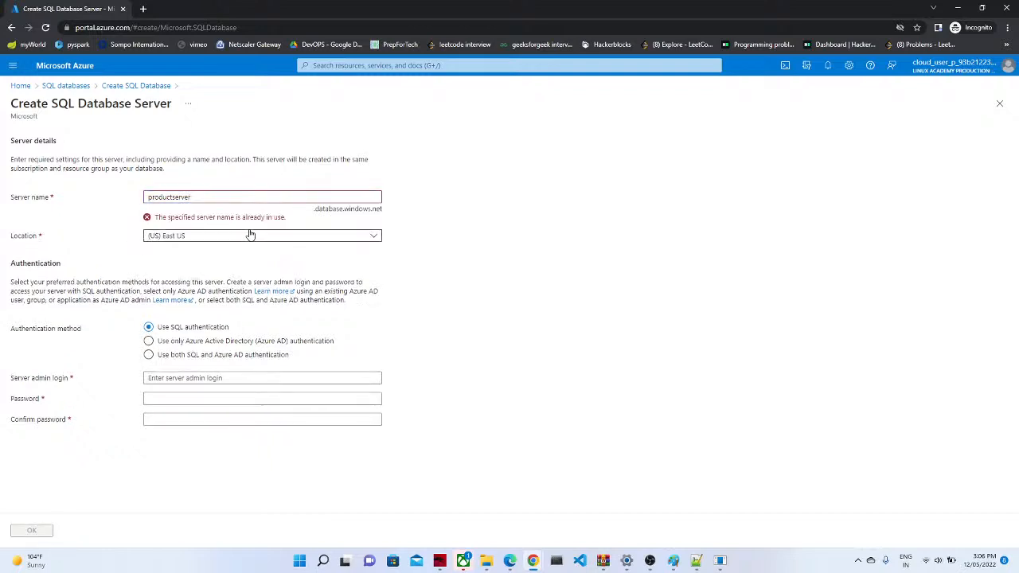
{"action": "left_click", "coordinate": [208, 194]}
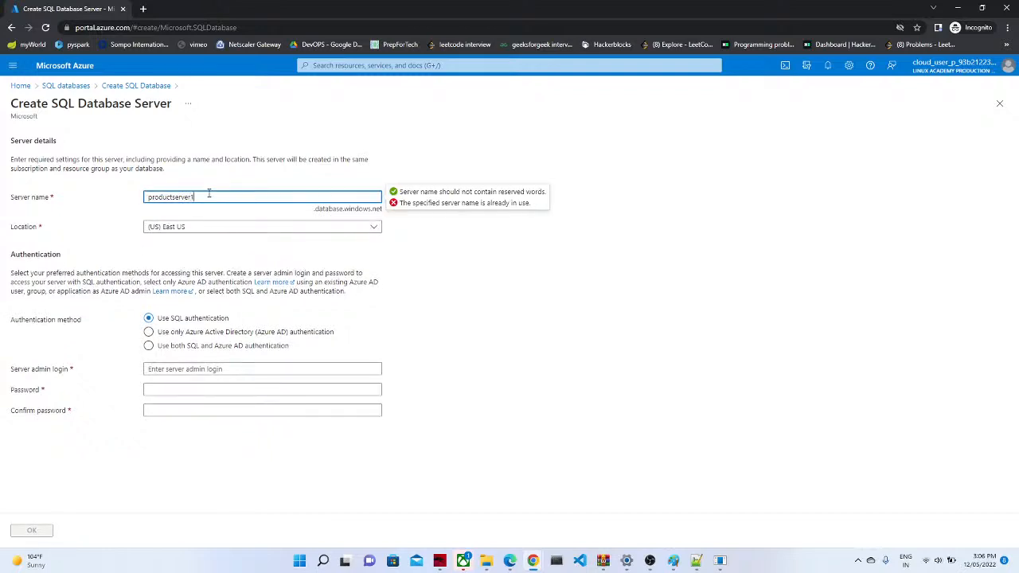
{"action": "left_click", "coordinate": [389, 252]}
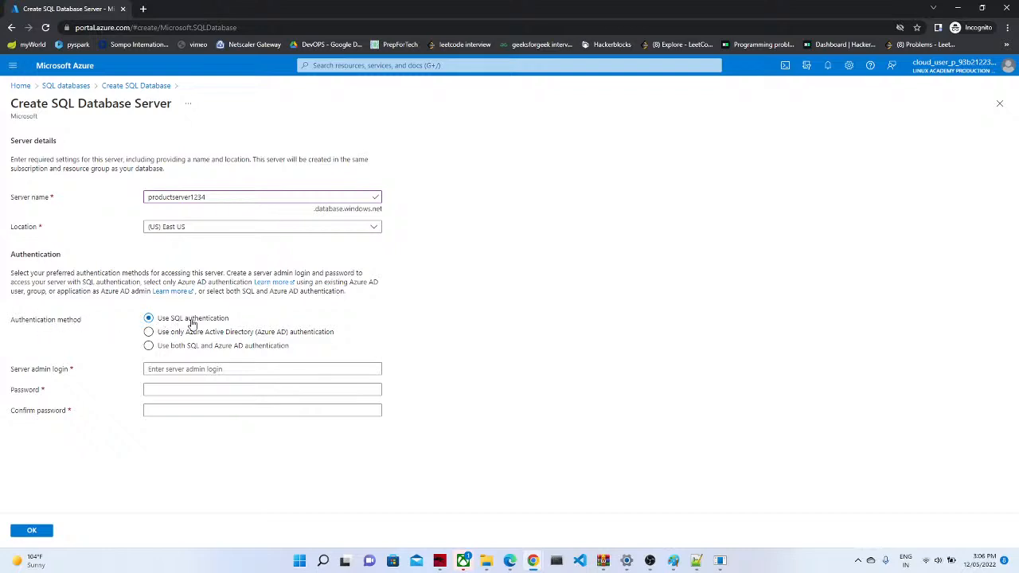
Step: Use SQL authentication with an admin login and confirmed password, then save the server
{"action": "left_click", "coordinate": [149, 332]}
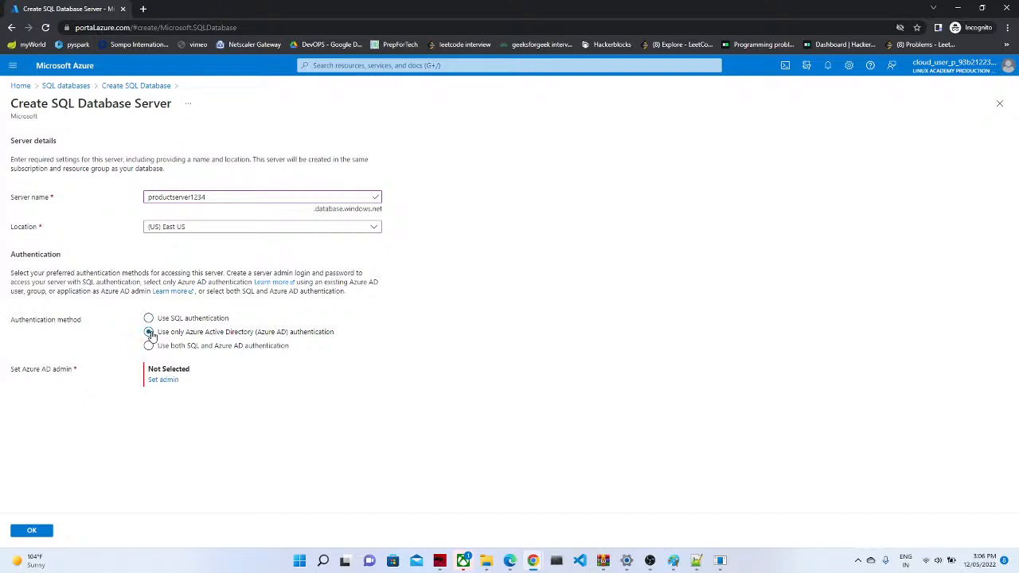
{"action": "left_click", "coordinate": [149, 347]}
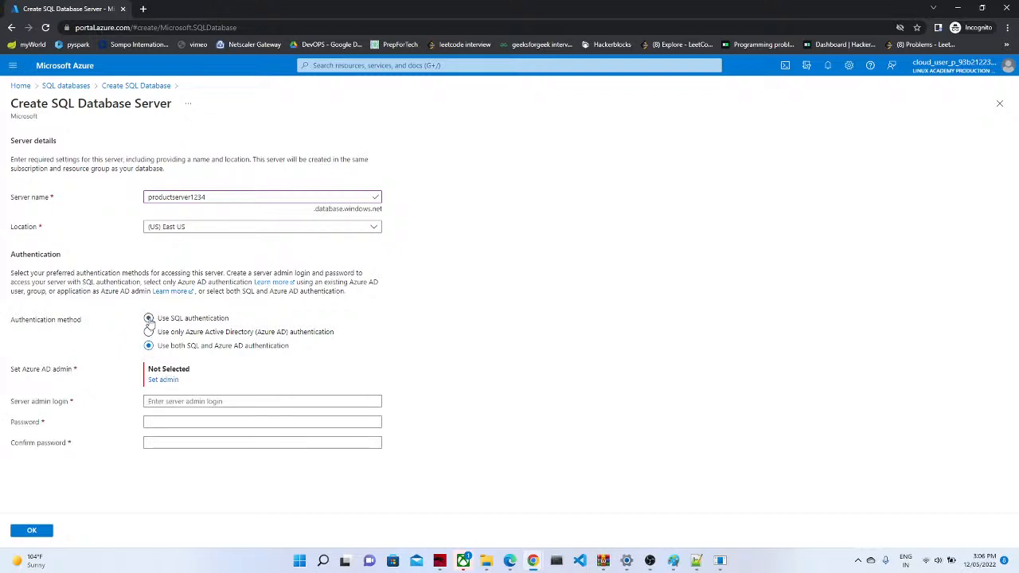
{"action": "left_click", "coordinate": [149, 319]}
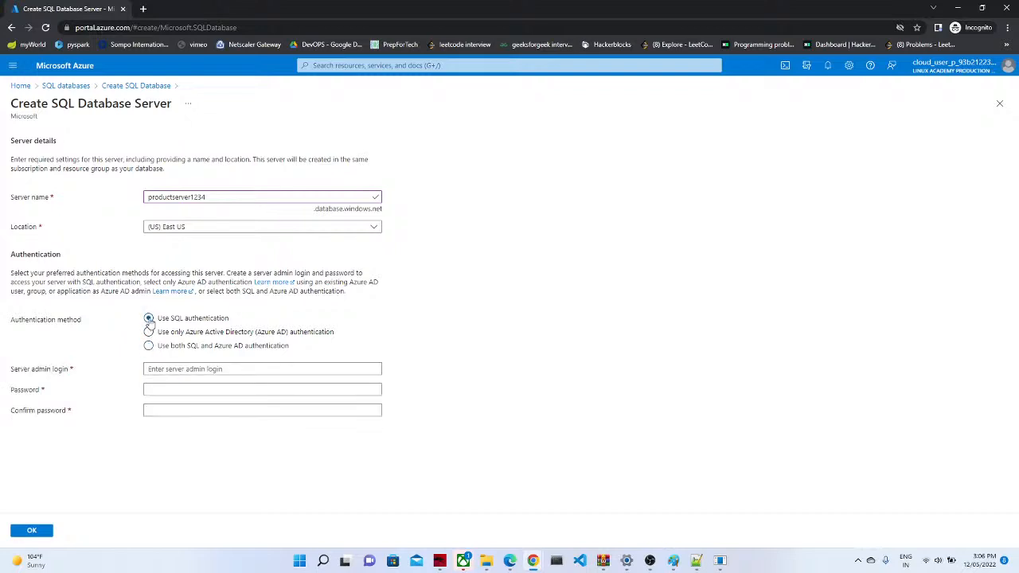
{"action": "left_click", "coordinate": [191, 370]}
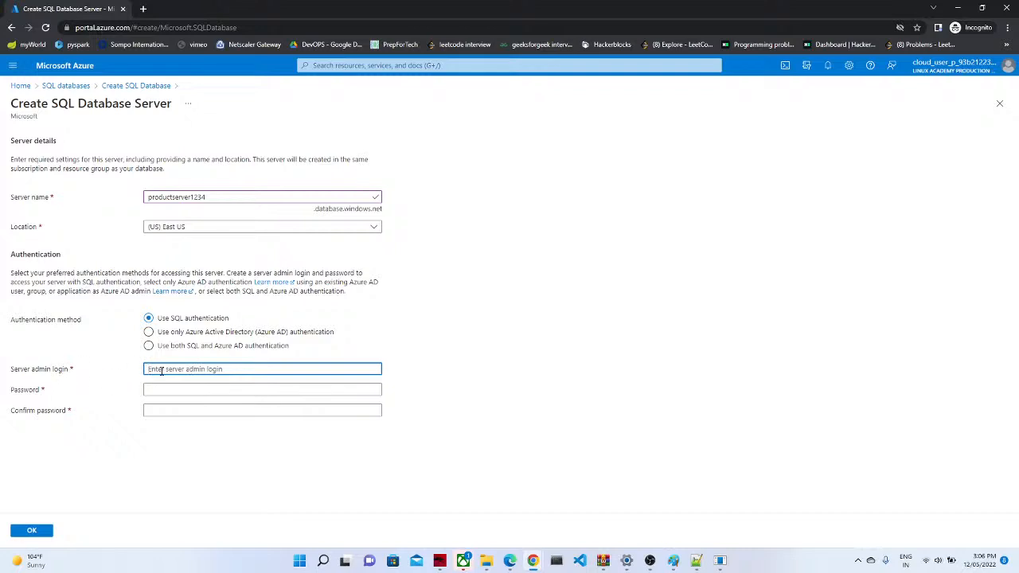
{"action": "type", "text": "mar"}
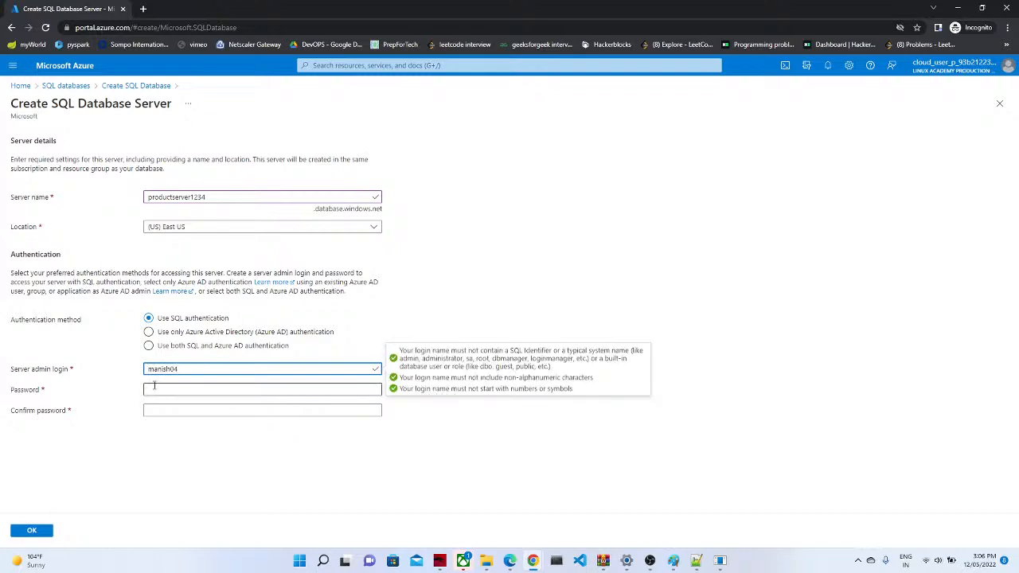
{"action": "left_click", "coordinate": [154, 386]}
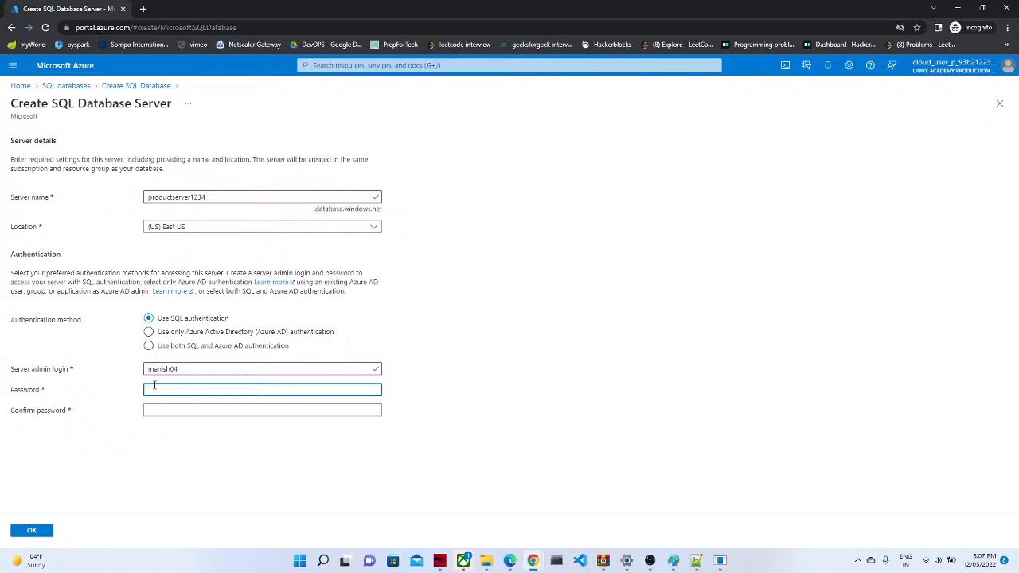
{"action": "type", "text": "**"}
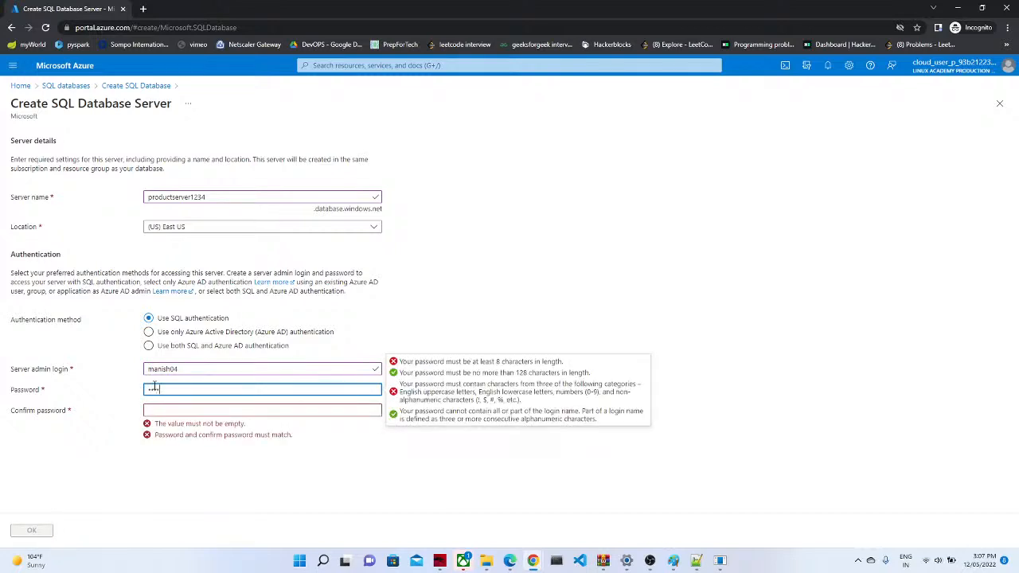
{"action": "type", "text": "*"}
{"action": "left_click", "coordinate": [154, 410]}
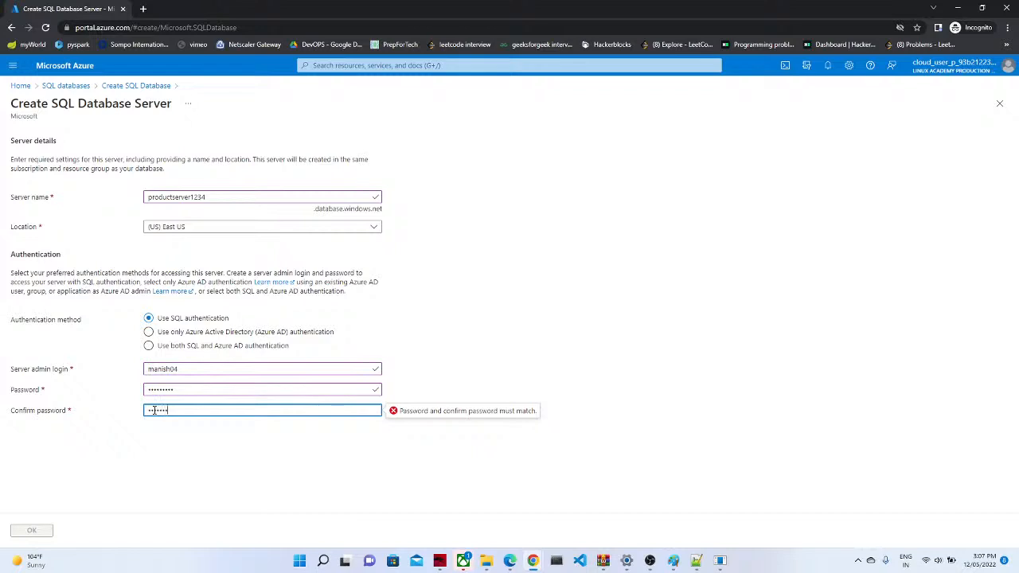
{"action": "type", "text": "*********"}
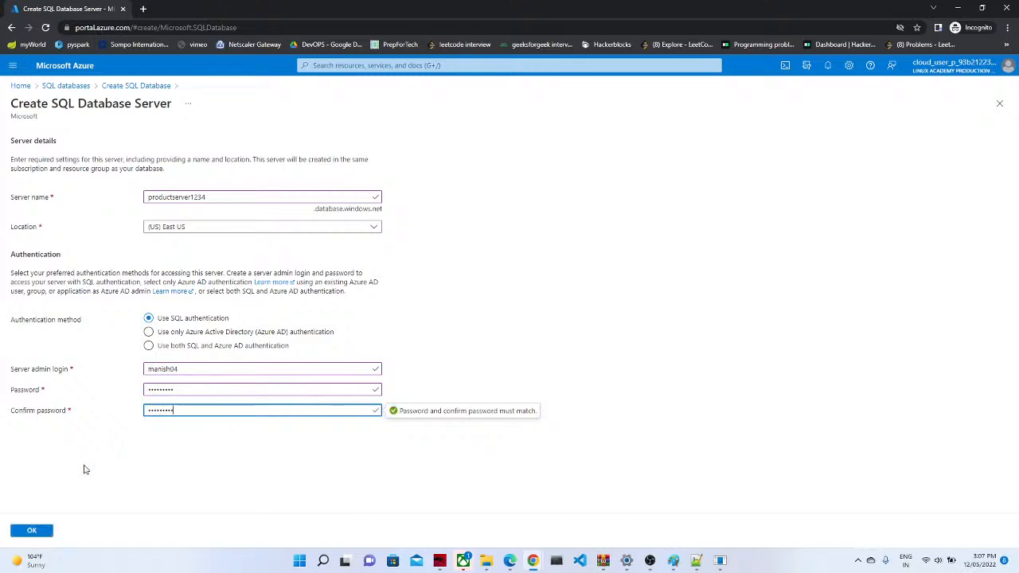
{"action": "left_click", "coordinate": [32, 532]}
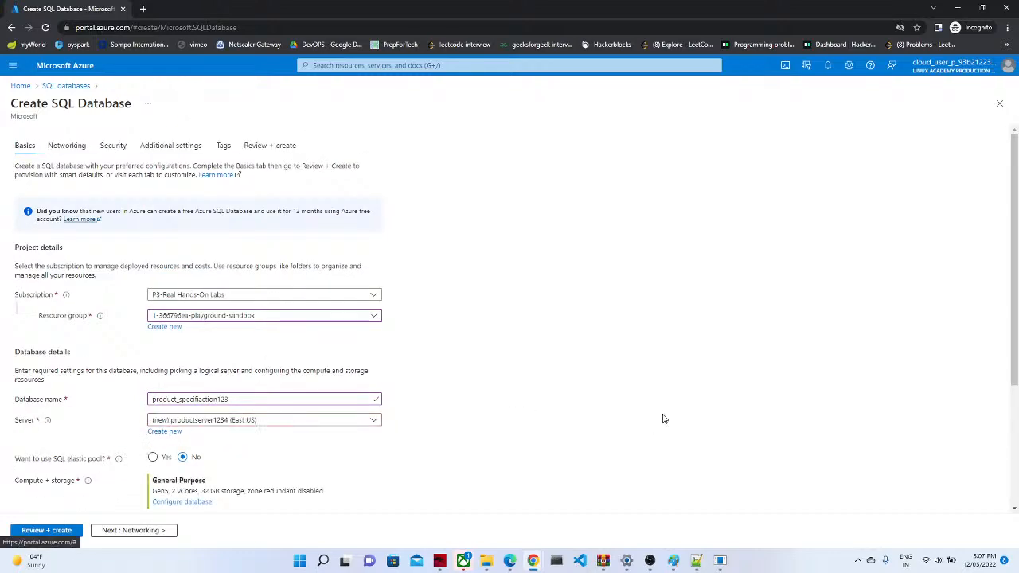
Step: Configure the database's compute and storage to the Basic tier with 2 GB
{"action": "left_click_drag", "start_coordinate": [1016, 362], "coordinate": [994, 480]}
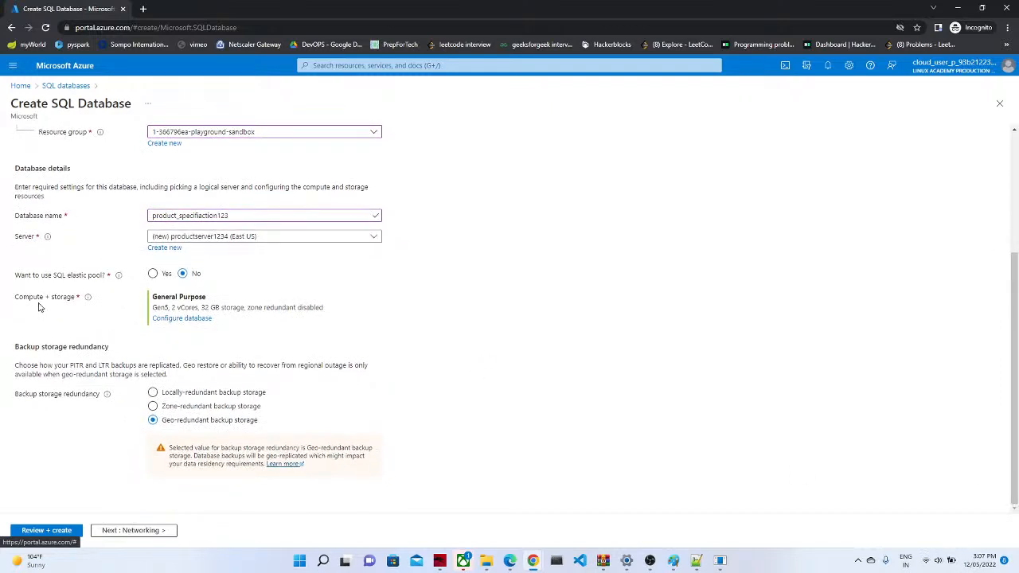
{"action": "left_click", "coordinate": [177, 317]}
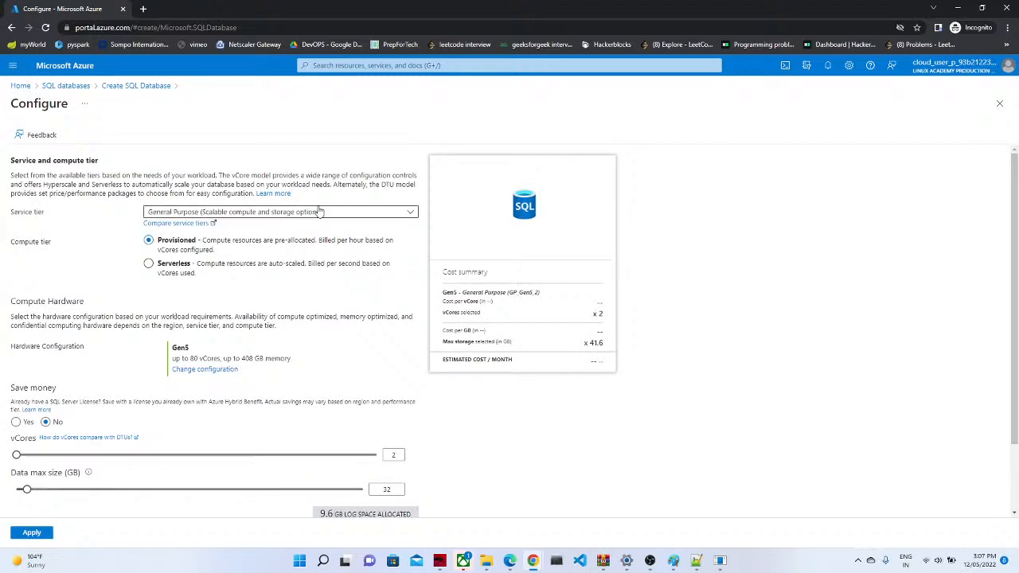
{"action": "left_click", "coordinate": [329, 210]}
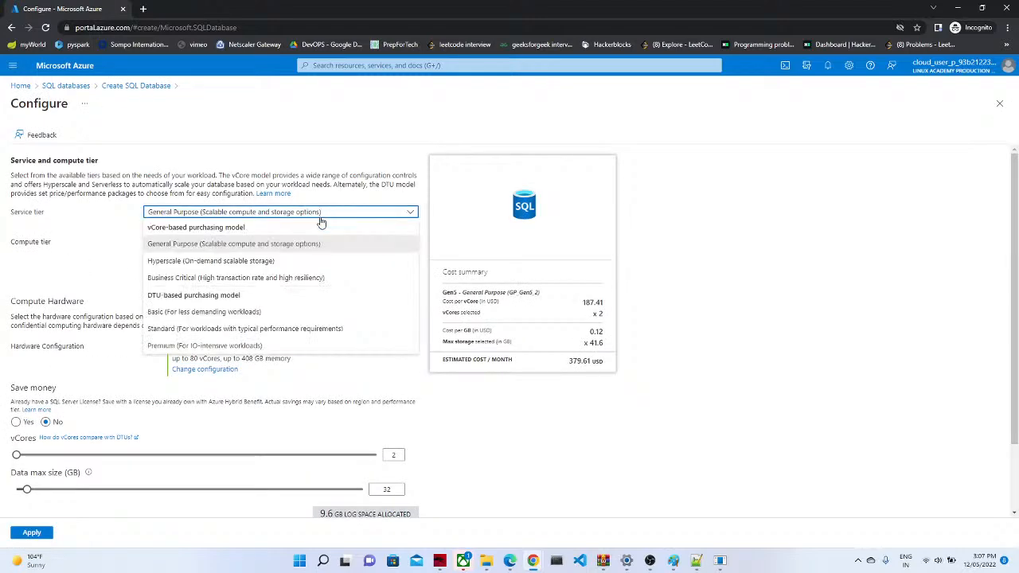
{"action": "left_click", "coordinate": [209, 310]}
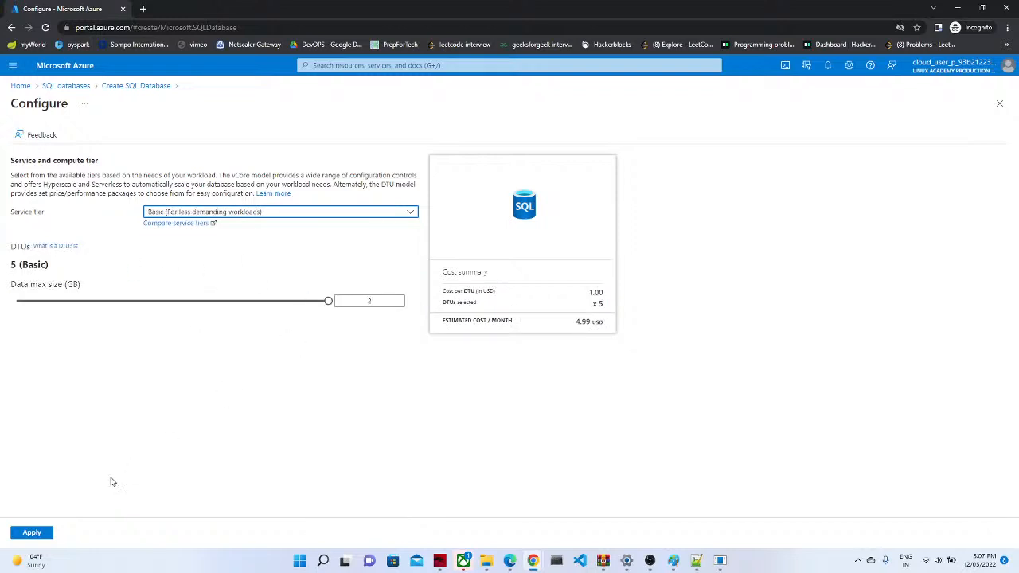
{"action": "left_click", "coordinate": [33, 534]}
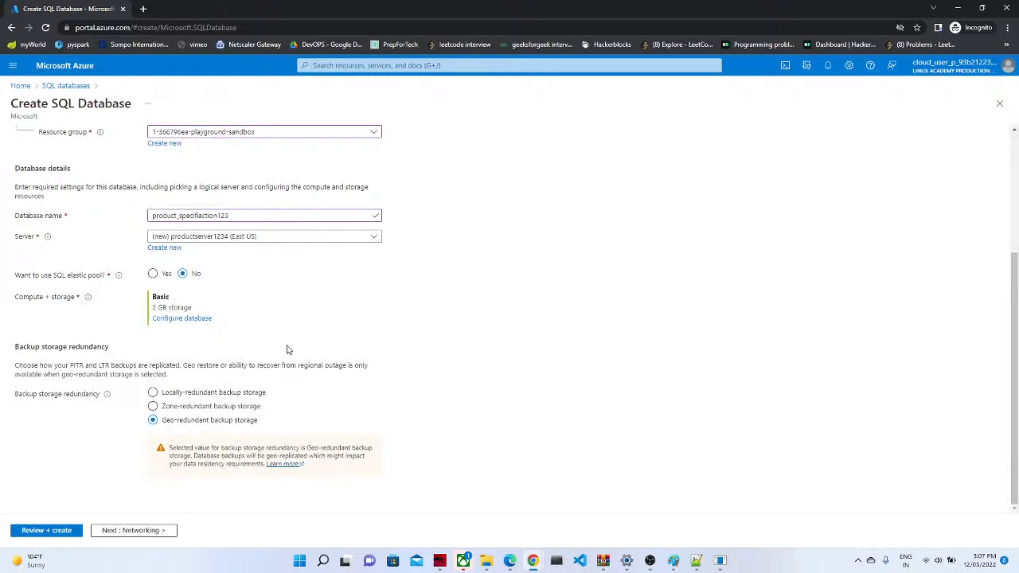
Step: Recheck the service tier, reapply Basic, and continue to Networking
{"action": "left_click", "coordinate": [190, 320]}
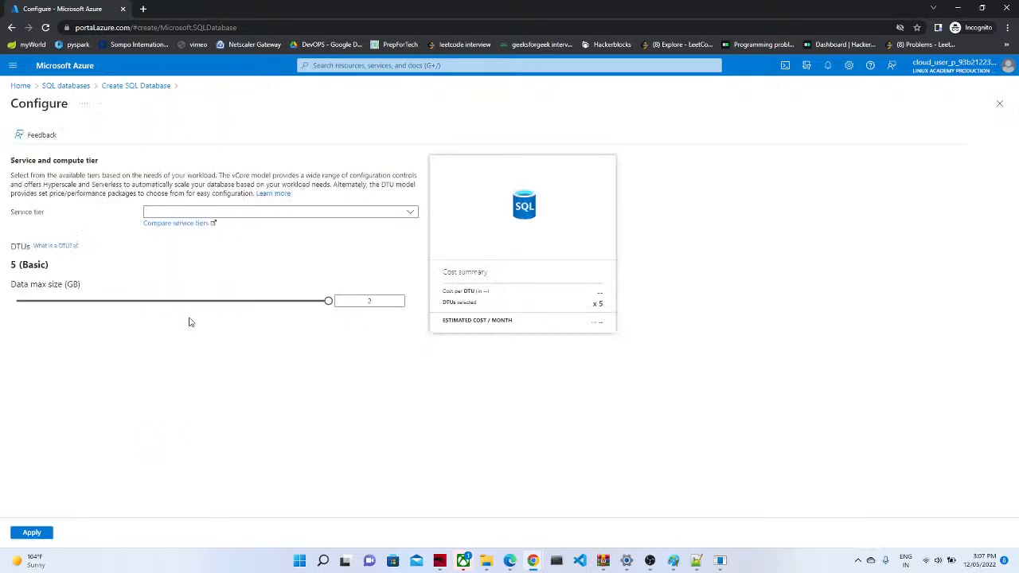
{"action": "left_click", "coordinate": [308, 213]}
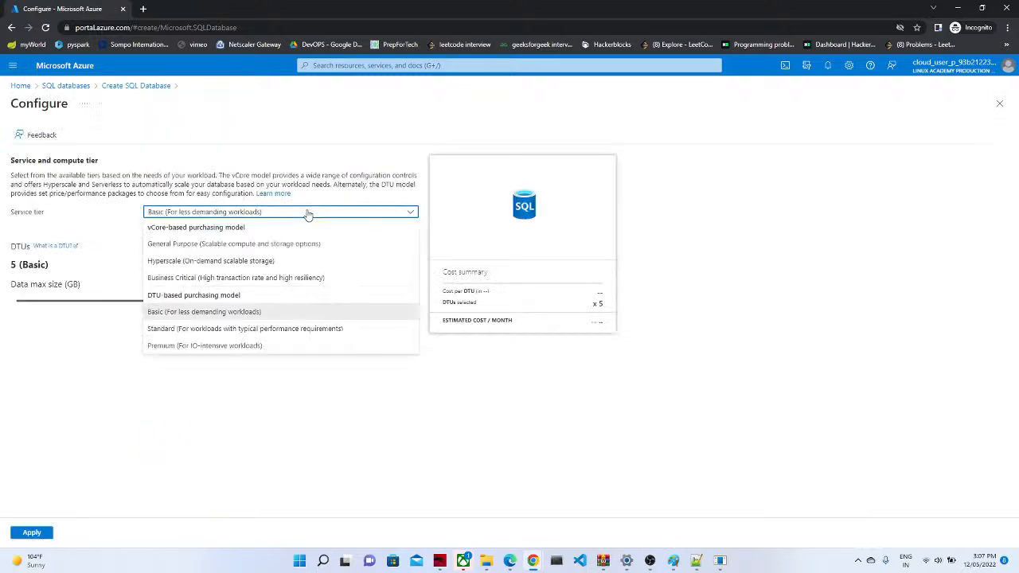
{"action": "left_click", "coordinate": [181, 247]}
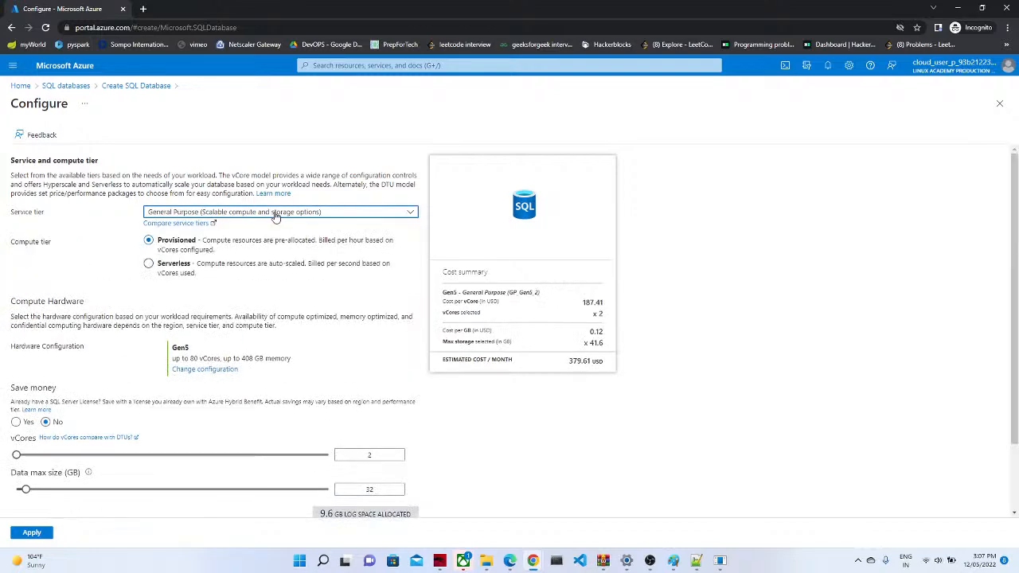
{"action": "left_click", "coordinate": [273, 211]}
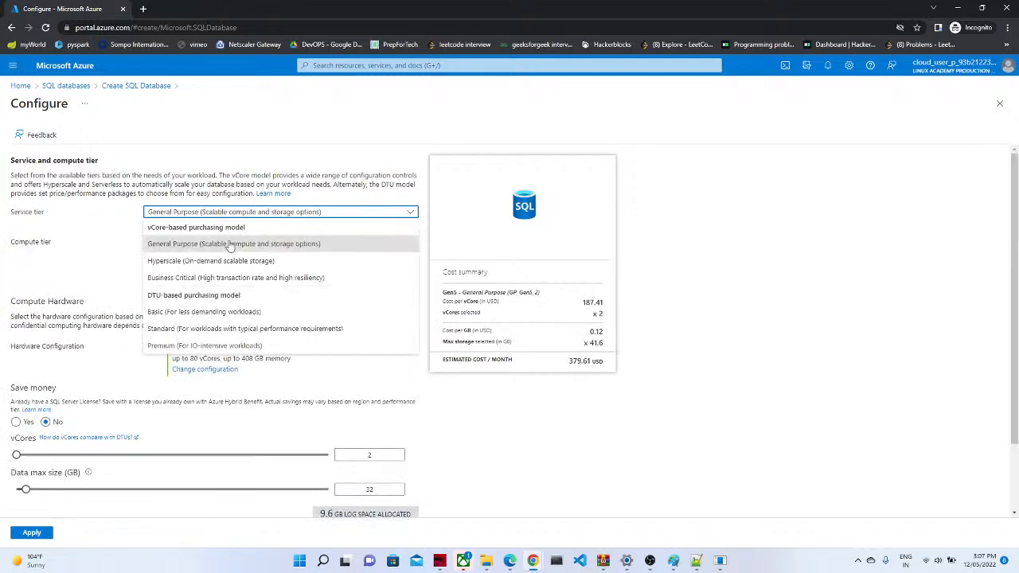
{"action": "left_click", "coordinate": [494, 387]}
{"action": "left_click", "coordinate": [317, 211]}
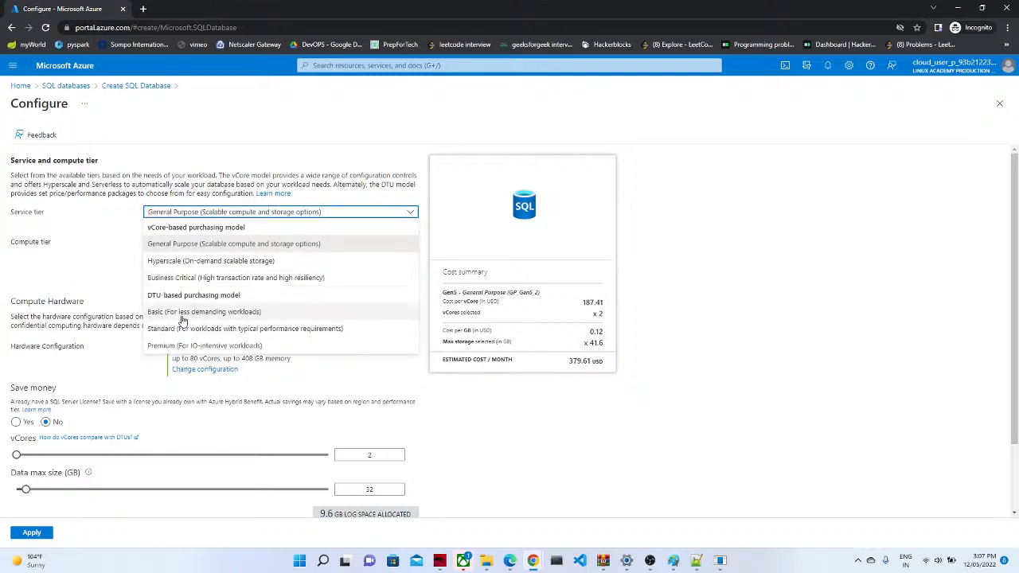
{"action": "left_click", "coordinate": [182, 312]}
{"action": "left_click", "coordinate": [31, 533]}
{"action": "left_click", "coordinate": [123, 530]}
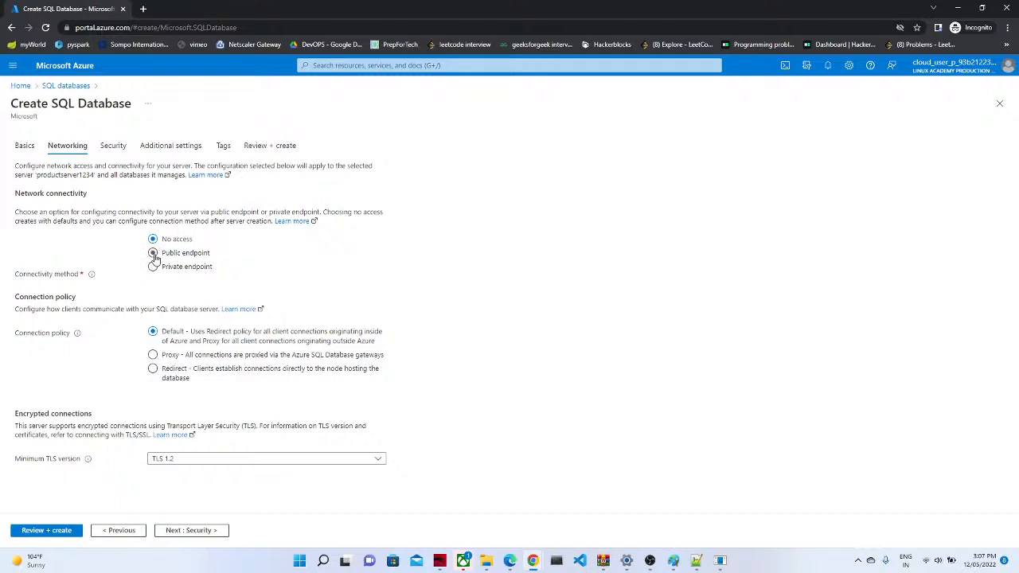
Step: Enable a public endpoint allowing Azure services and the client IP, and start the Defender trial
{"action": "left_click", "coordinate": [155, 256]}
{"action": "left_click", "coordinate": [199, 348]}
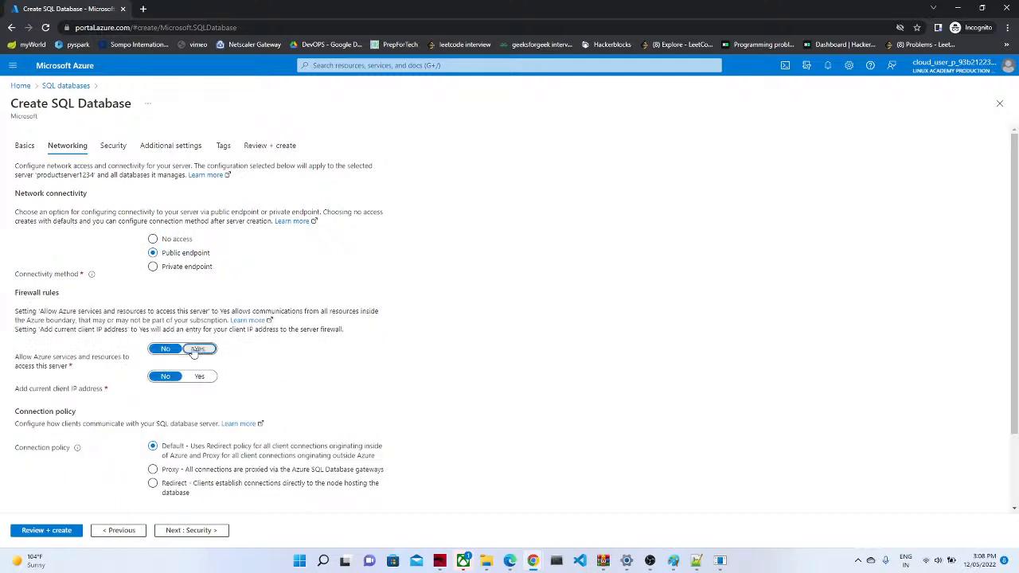
{"action": "left_click", "coordinate": [200, 374]}
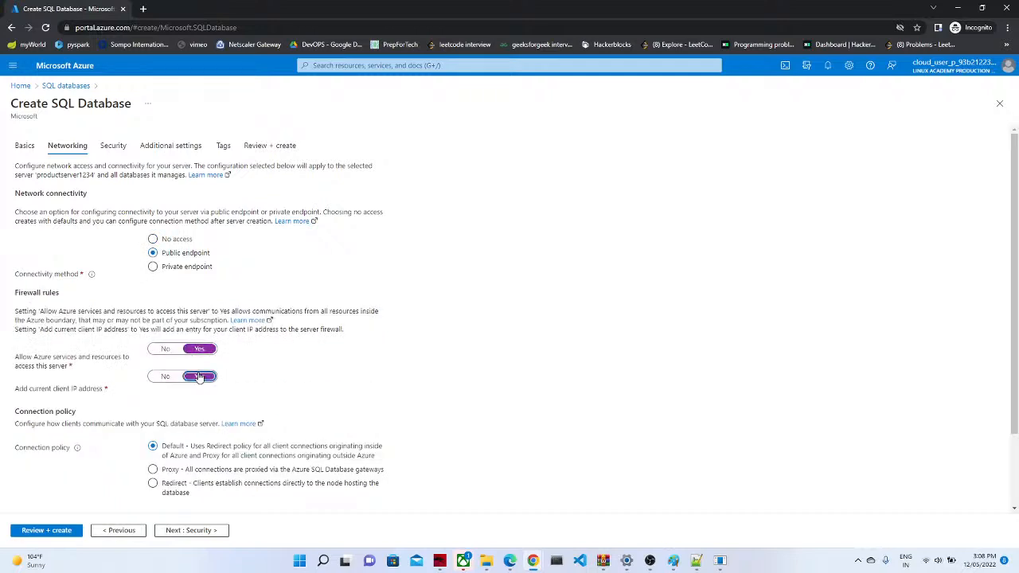
{"action": "left_click", "coordinate": [195, 532]}
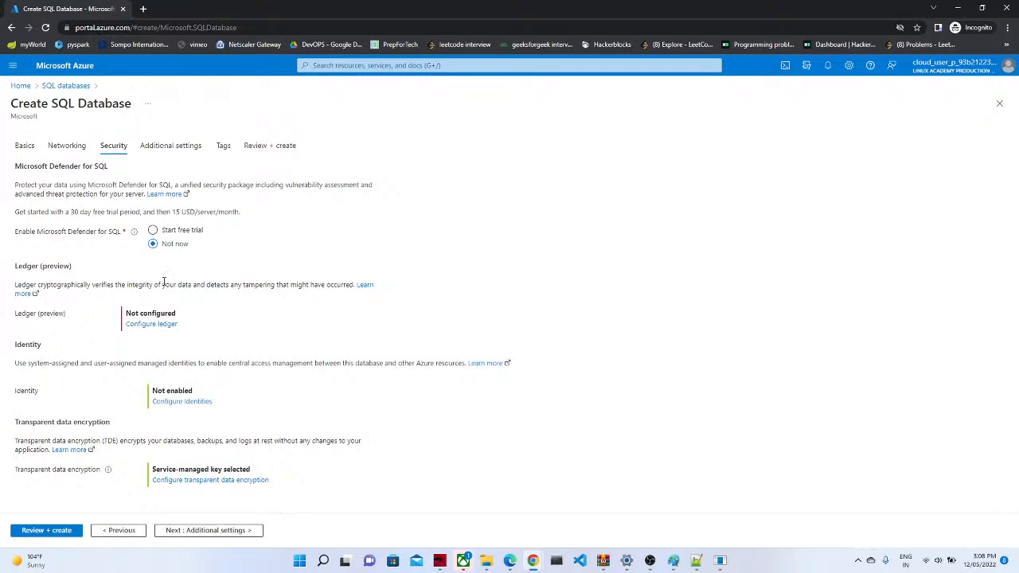
{"action": "left_click", "coordinate": [167, 230]}
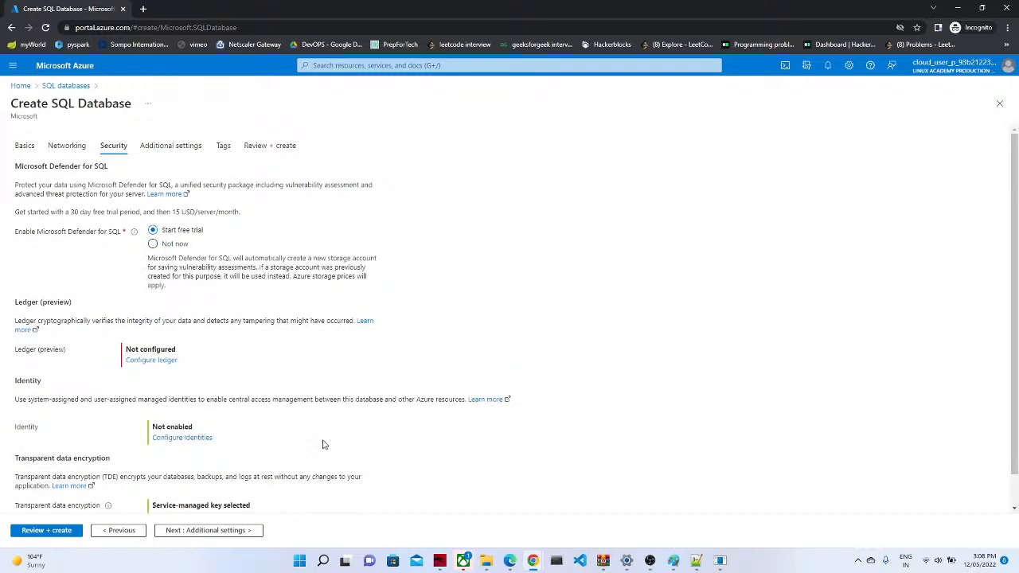
{"action": "left_click", "coordinate": [226, 532]}
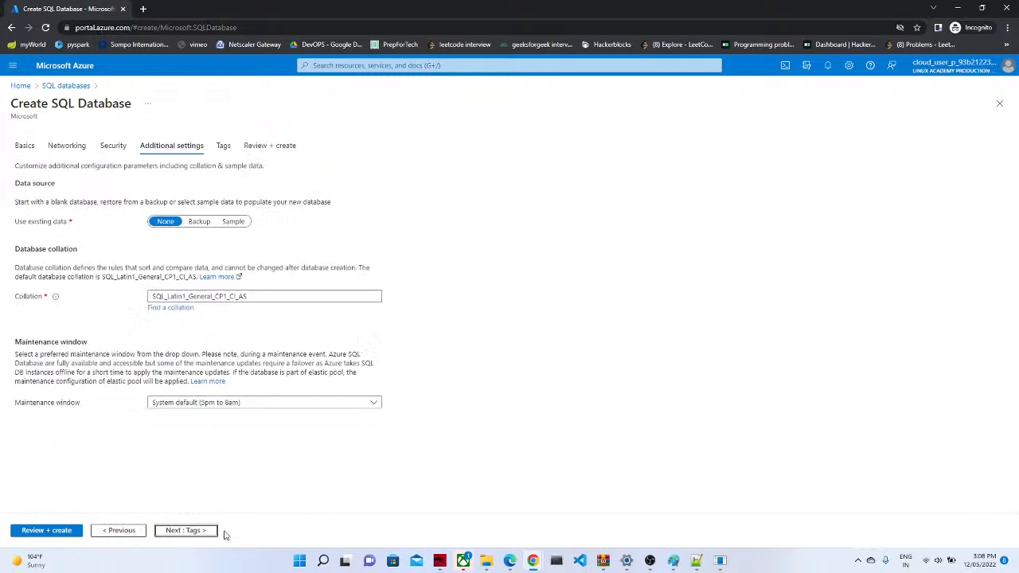
Step: Use AdventureWorksLT sample data, then review and submit the database at 4.99 USD/month
{"action": "left_click", "coordinate": [198, 226]}
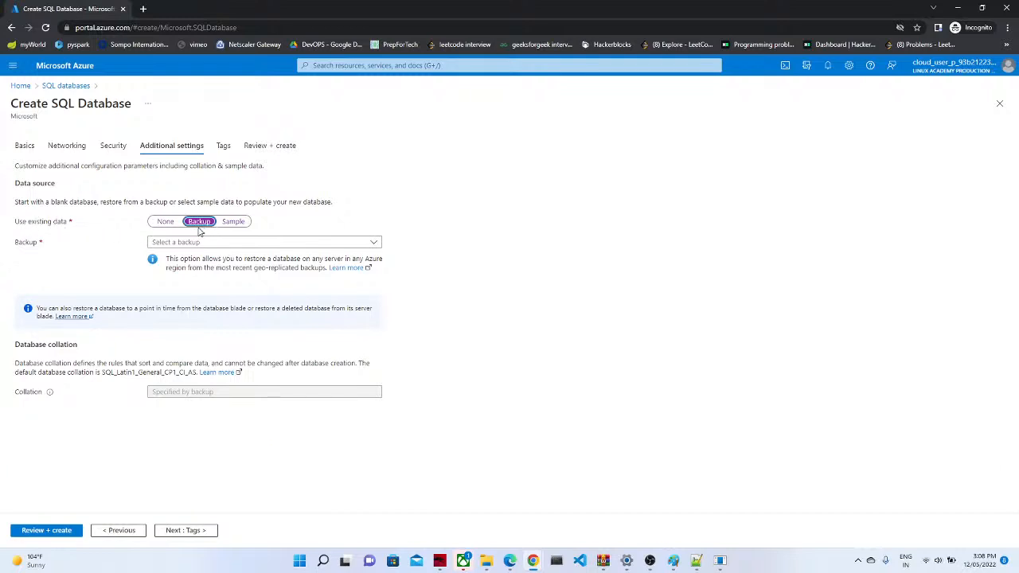
{"action": "left_click", "coordinate": [237, 223]}
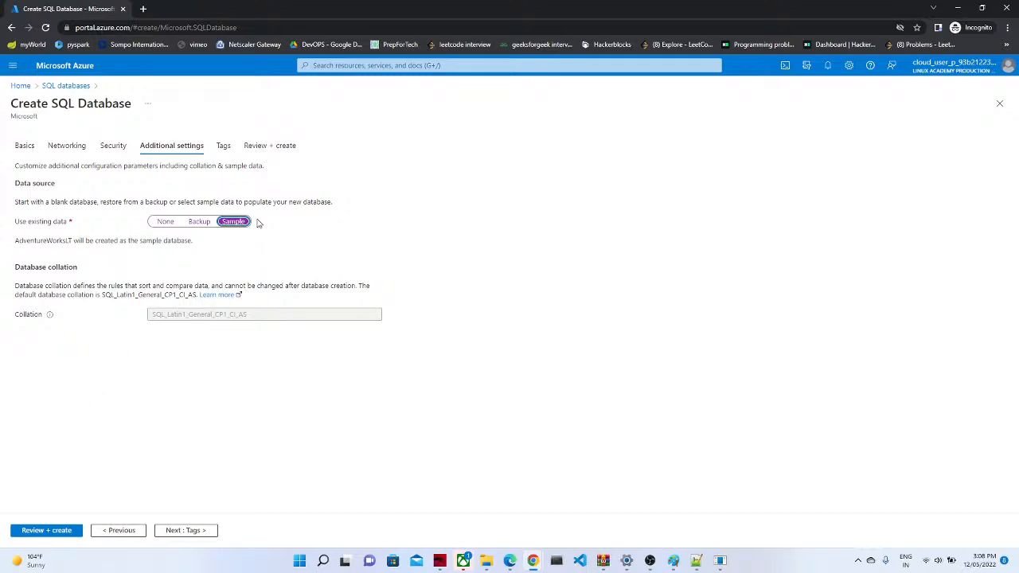
{"action": "left_click", "coordinate": [195, 530]}
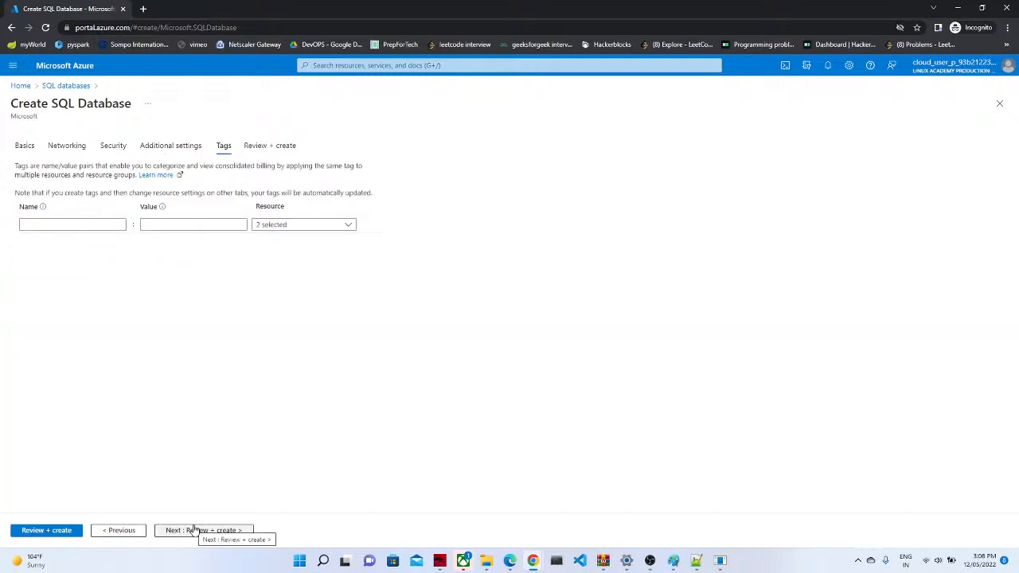
{"action": "left_click", "coordinate": [195, 530]}
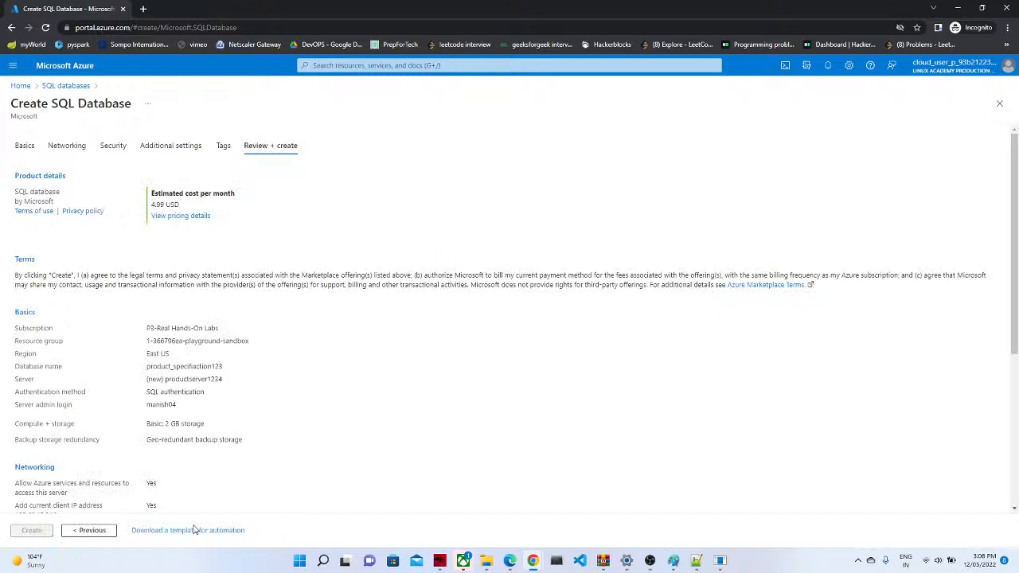
{"action": "left_click", "coordinate": [32, 531]}
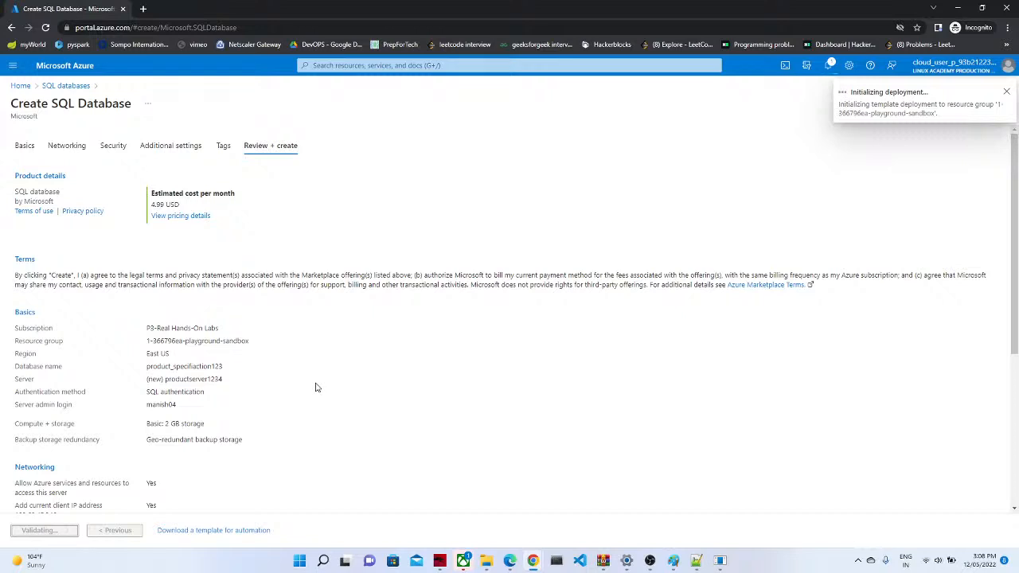
Step: Check deployment notifications, then head to Storage accounts, discarding the unsaved form
{"action": "left_click", "coordinate": [828, 66]}
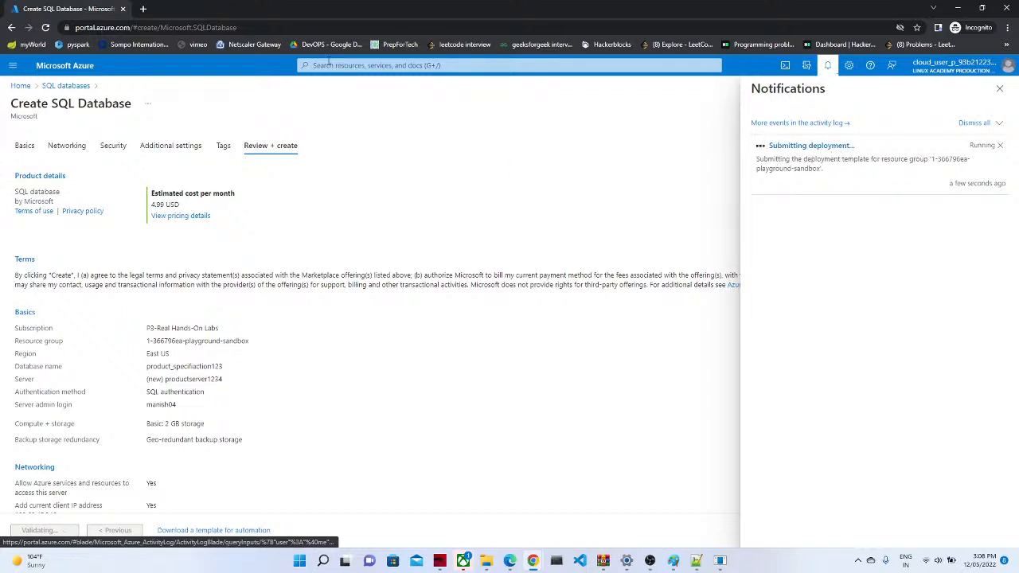
{"action": "left_click", "coordinate": [327, 64]}
{"action": "type", "text": "storage"}
{"action": "left_click", "coordinate": [336, 153]}
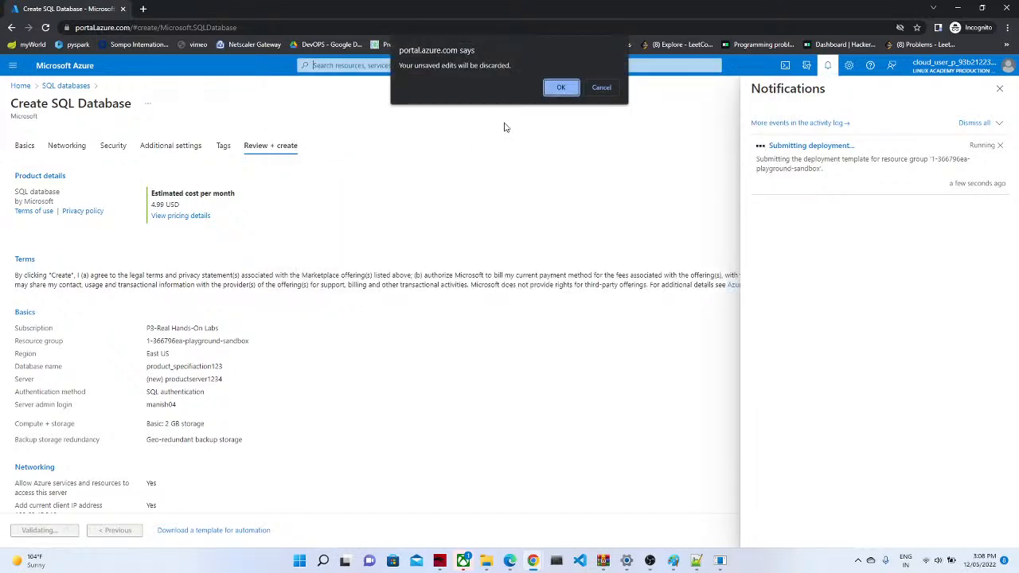
{"action": "left_click", "coordinate": [560, 87]}
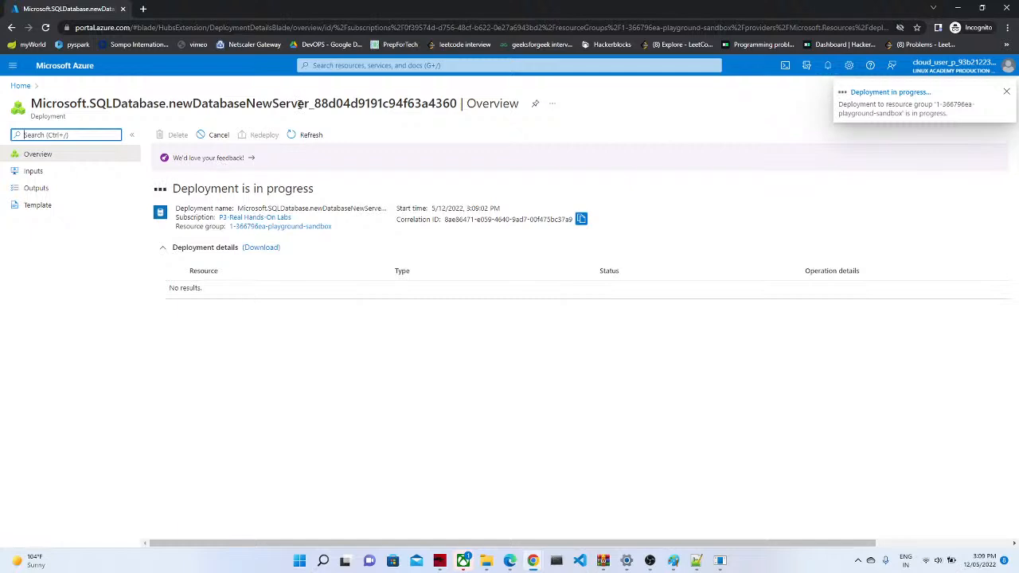
{"action": "left_click", "coordinate": [338, 67]}
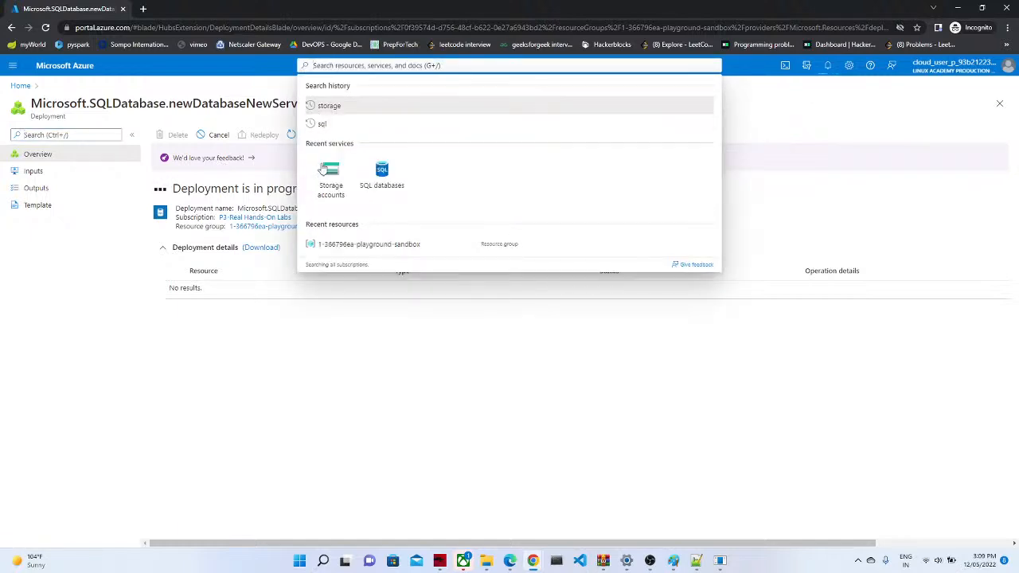
Step: Start a new storage account named blobstorage075
{"action": "left_click", "coordinate": [328, 179]}
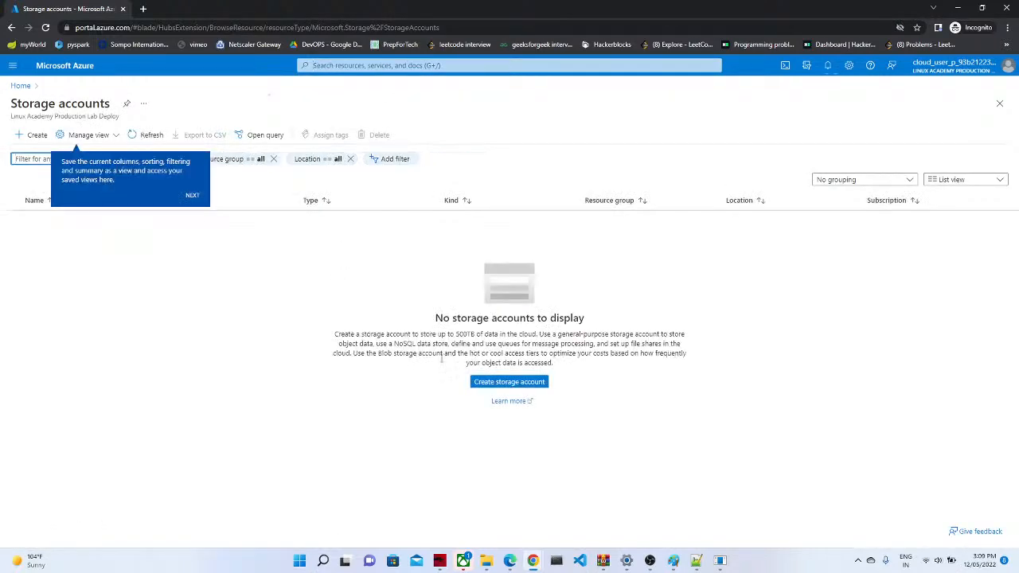
{"action": "left_click", "coordinate": [485, 382]}
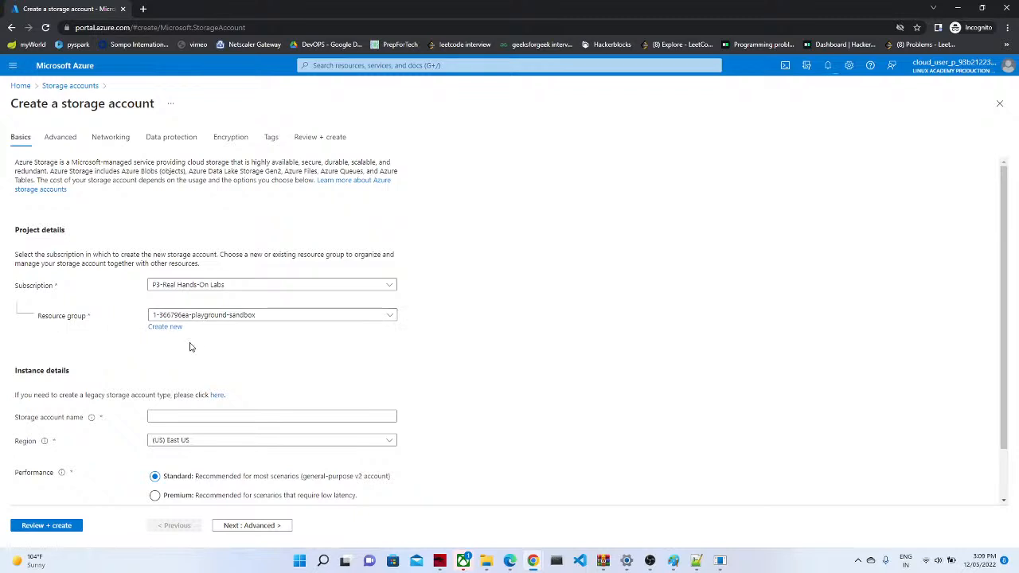
{"action": "left_click", "coordinate": [161, 414]}
{"action": "left_click", "coordinate": [169, 434]}
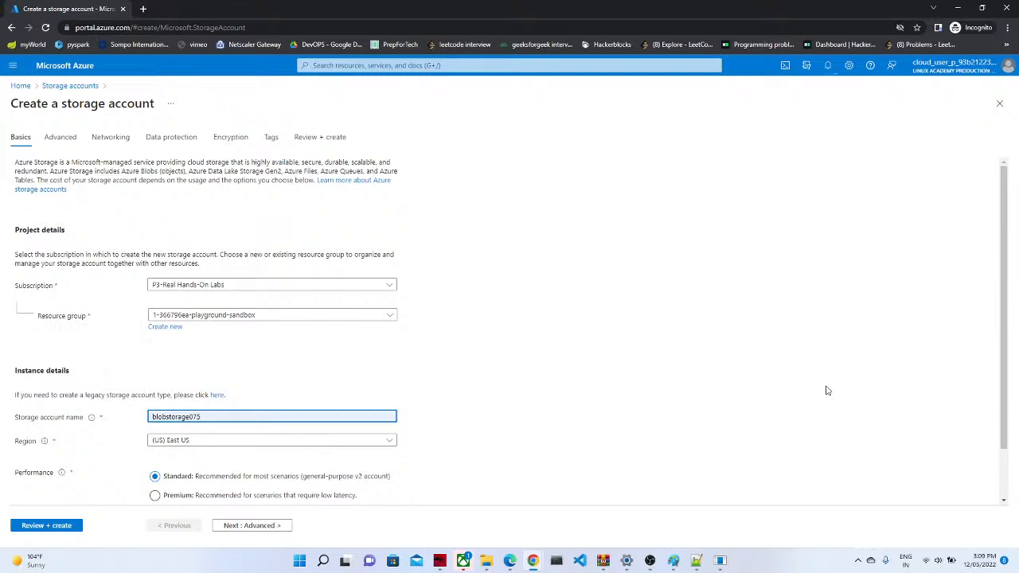
{"action": "triple_click", "coordinate": [999, 417]}
{"action": "scroll", "coordinate": [999, 416], "scroll_direction": "down", "scroll_amount": 1}
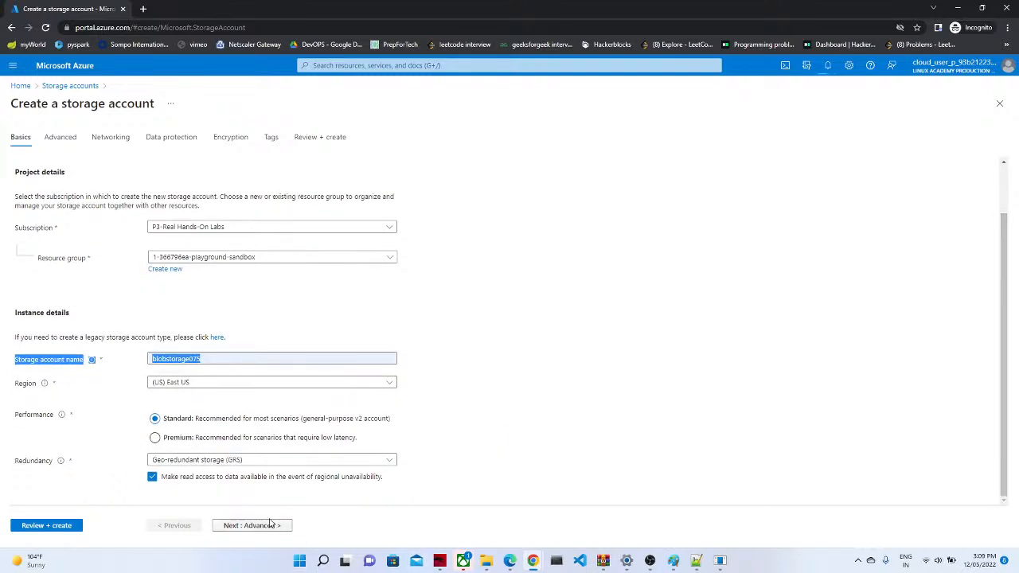
Step: Advance through Advanced, Networking, Data protection, Encryption and Tags to Review + create
{"action": "left_click", "coordinate": [265, 527]}
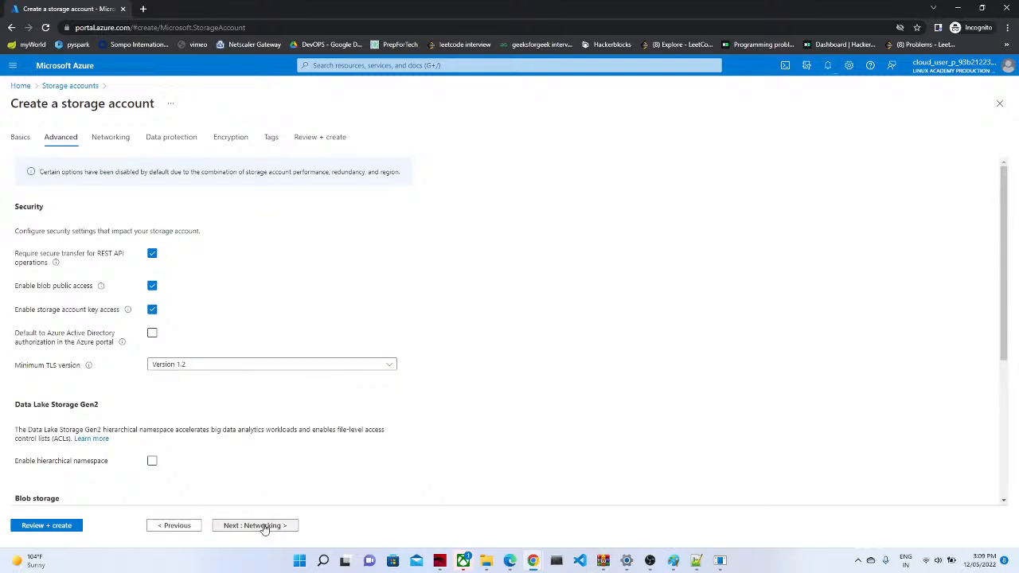
{"action": "left_click", "coordinate": [265, 527]}
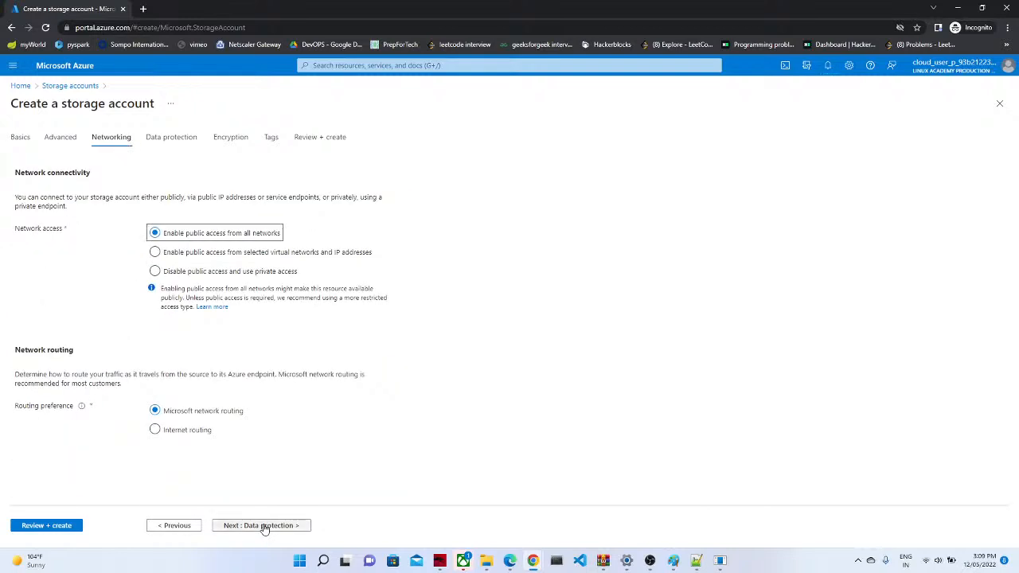
{"action": "left_click", "coordinate": [265, 527]}
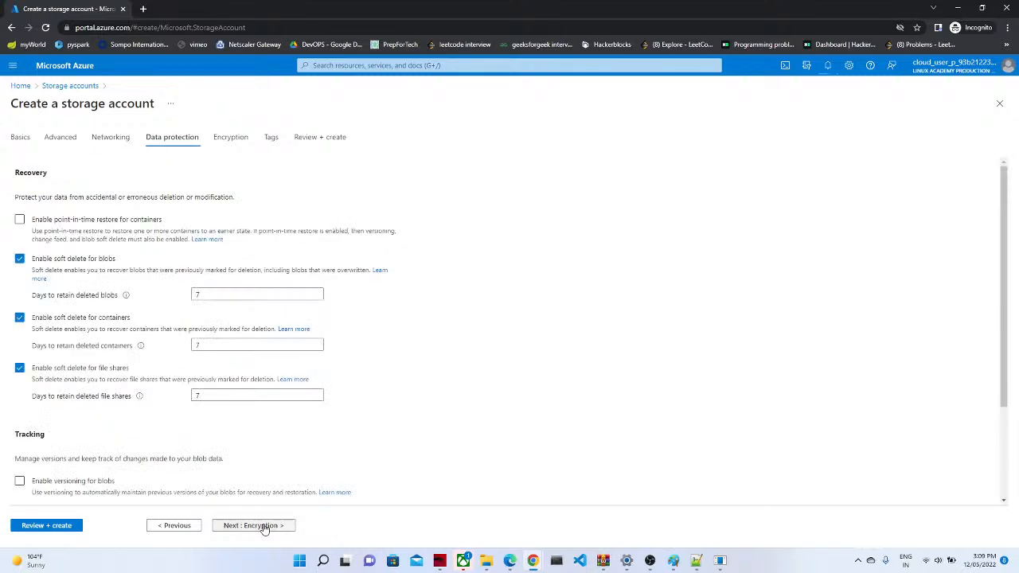
{"action": "left_click", "coordinate": [265, 527]}
{"action": "left_click", "coordinate": [265, 527]}
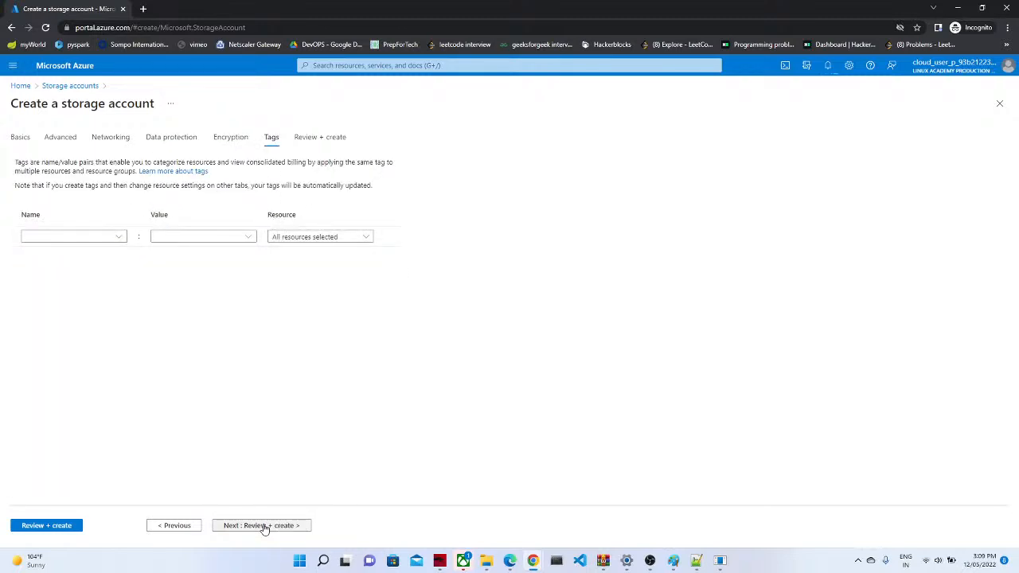
{"action": "left_click", "coordinate": [66, 527]}
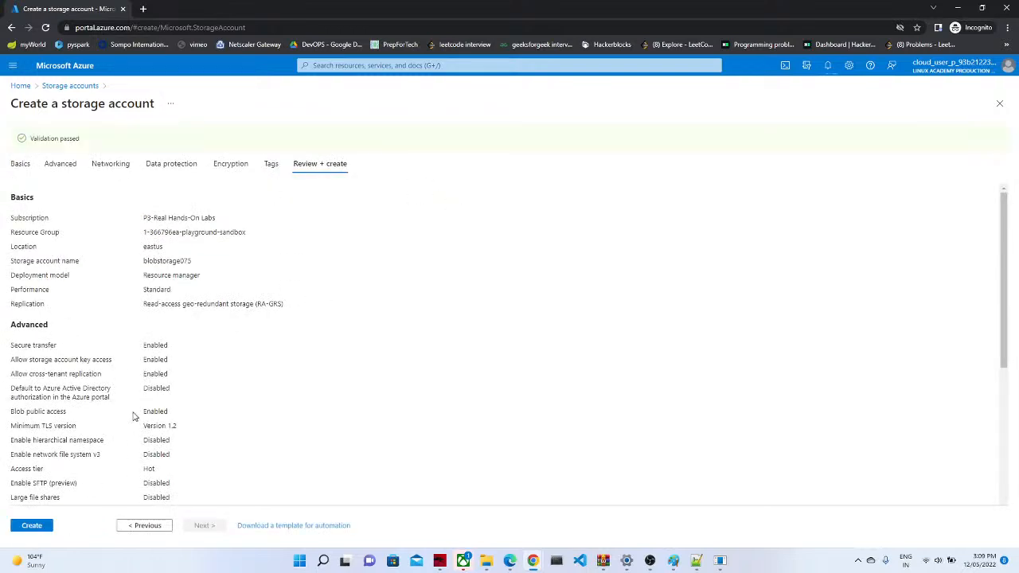
Step: Create blobstorage075, then search 'azure data factory' in the top search bar
{"action": "left_click", "coordinate": [44, 530]}
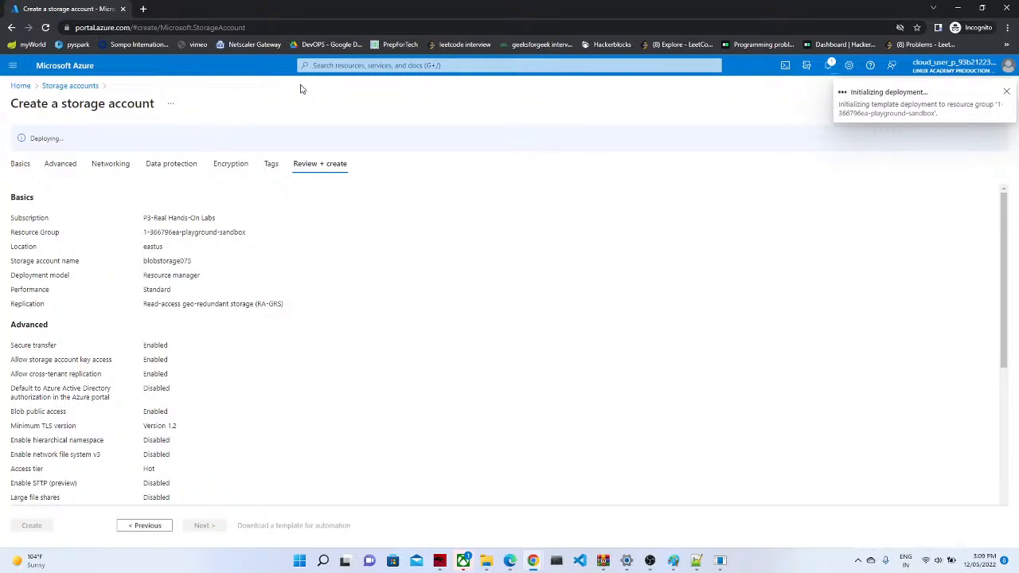
{"action": "left_click", "coordinate": [331, 65]}
{"action": "type", "text": "azure"}
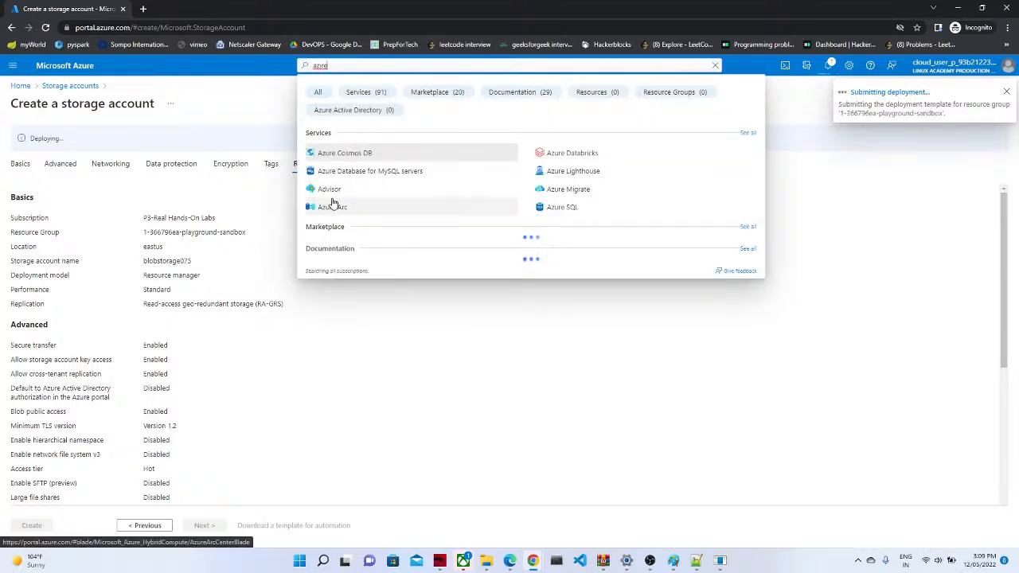
{"action": "key", "text": "BackSpace"}
{"action": "key", "text": "BackSpace"}
{"action": "key", "text": "BackSpace"}
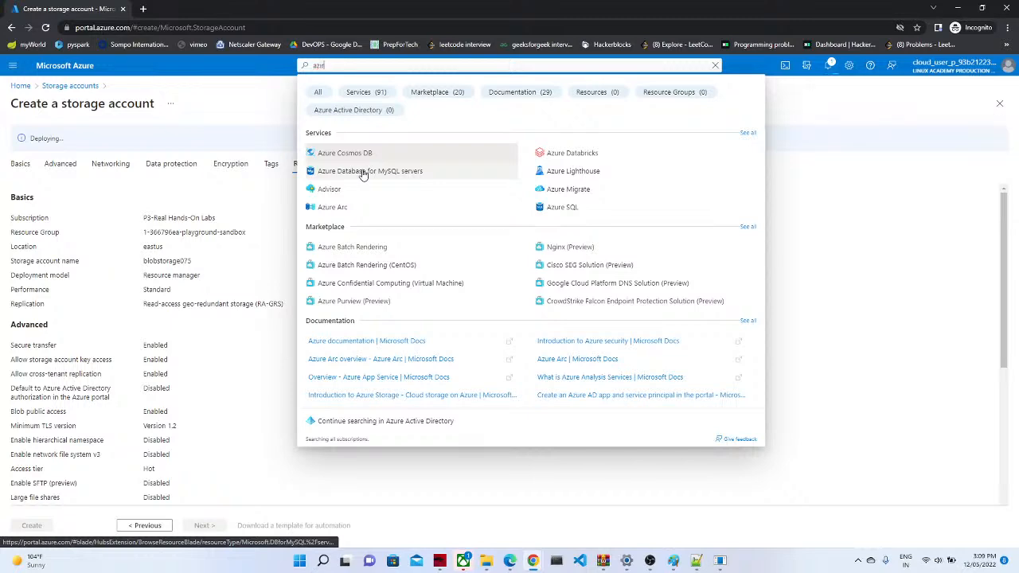
{"action": "type", "text": "ure"}
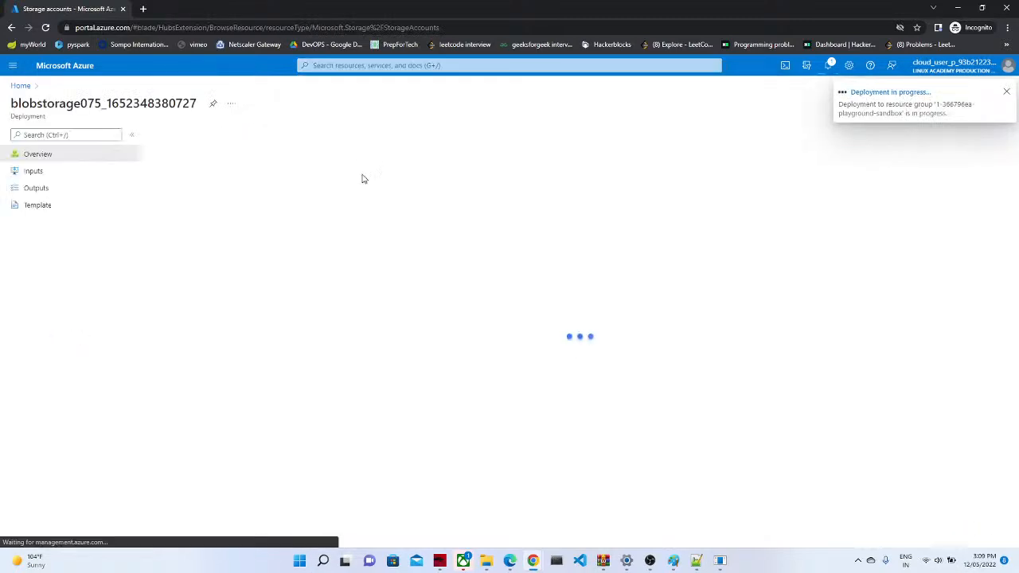
{"action": "left_click", "coordinate": [361, 64]}
{"action": "type", "text": "adf"}
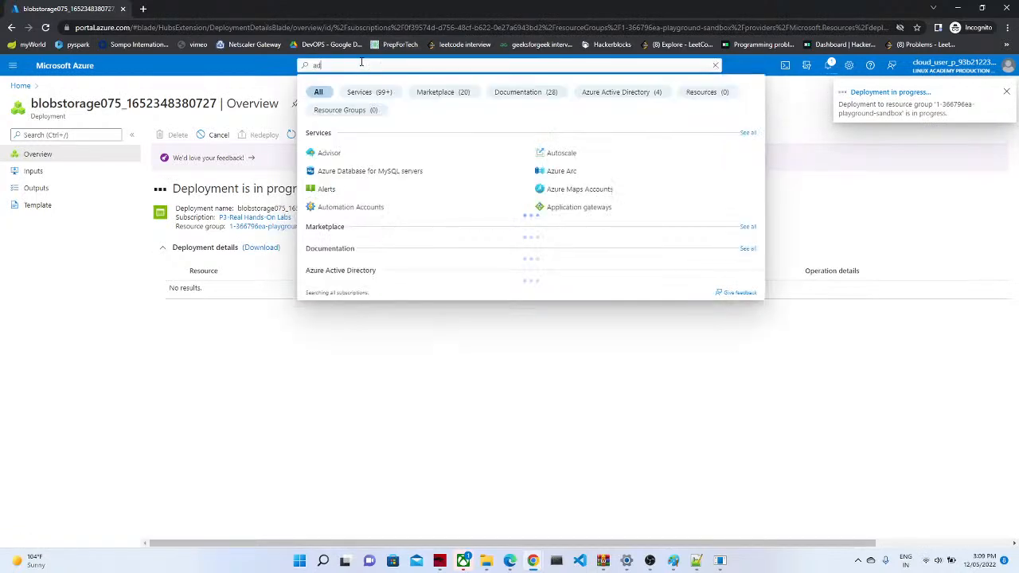
{"action": "key", "text": "BackSpace"}
{"action": "key", "text": "BackSpace"}
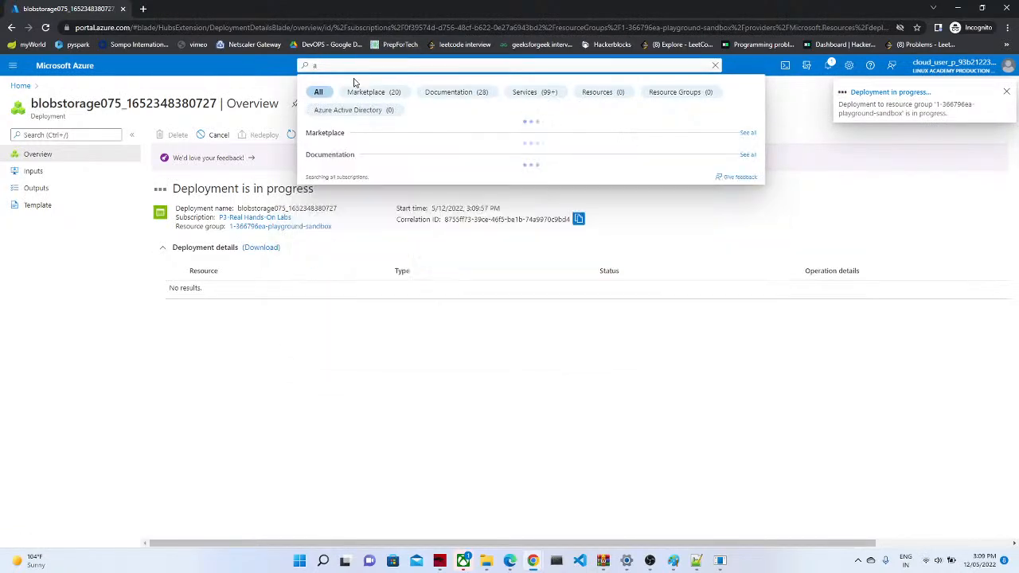
{"action": "type", "text": "zure da"}
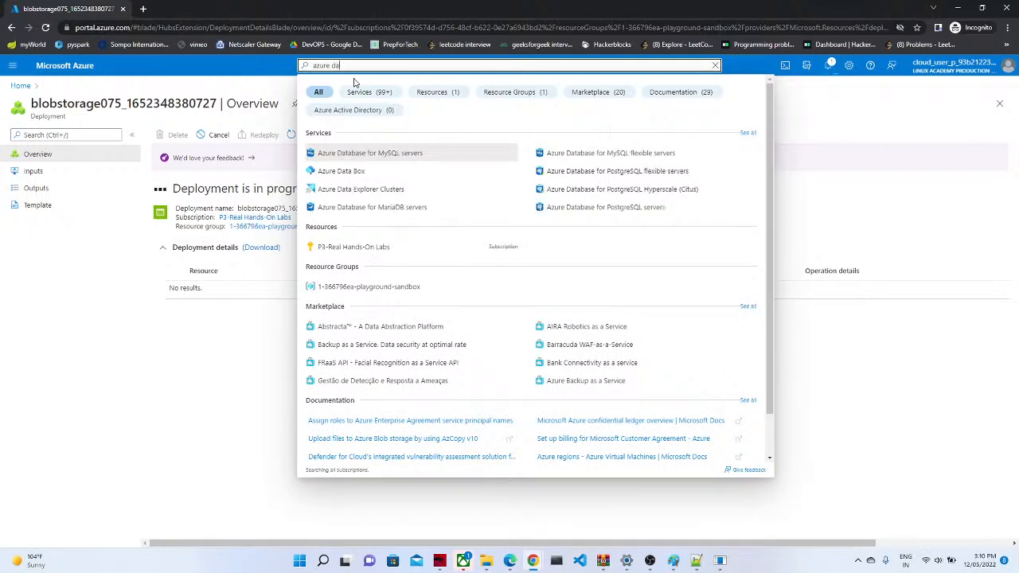
{"action": "type", "text": "t"}
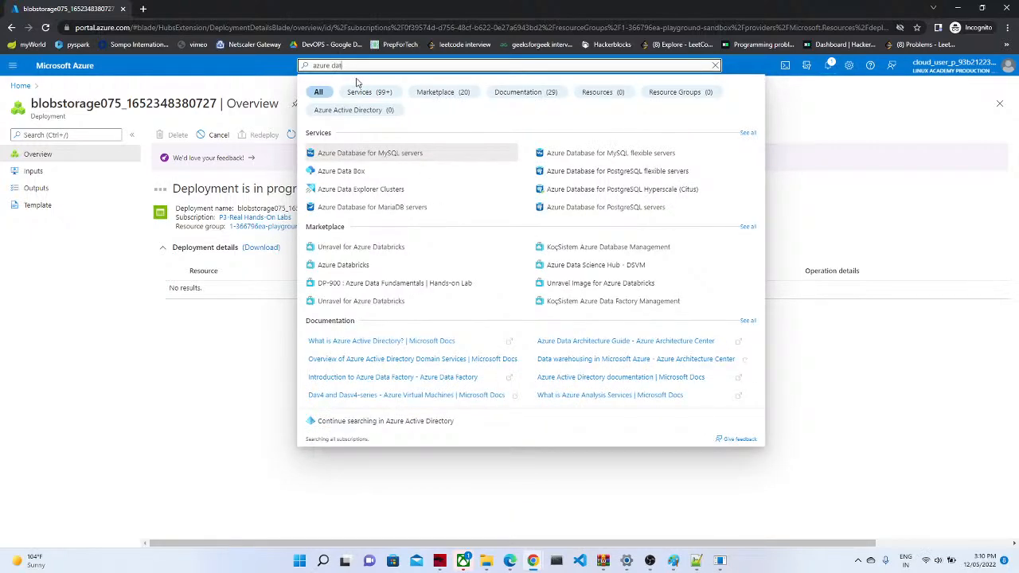
{"action": "type", "text": "a"}
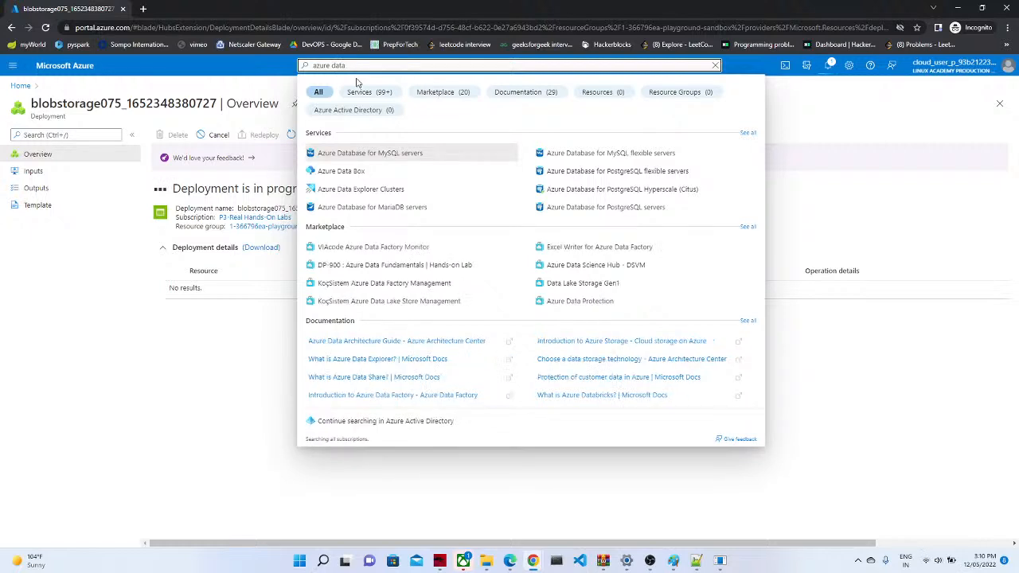
{"action": "type", "text": " facto"}
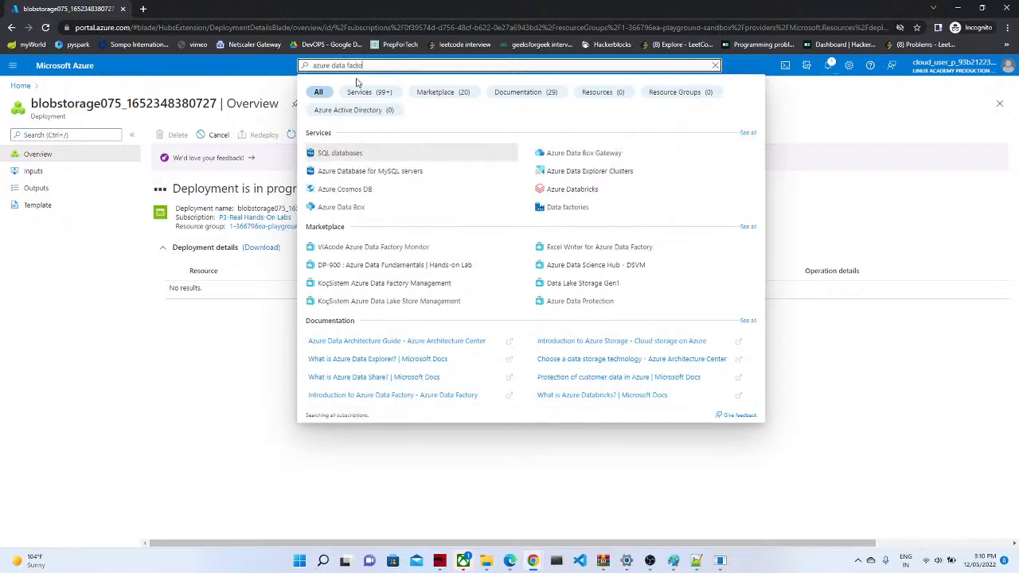
{"action": "type", "text": "ry"}
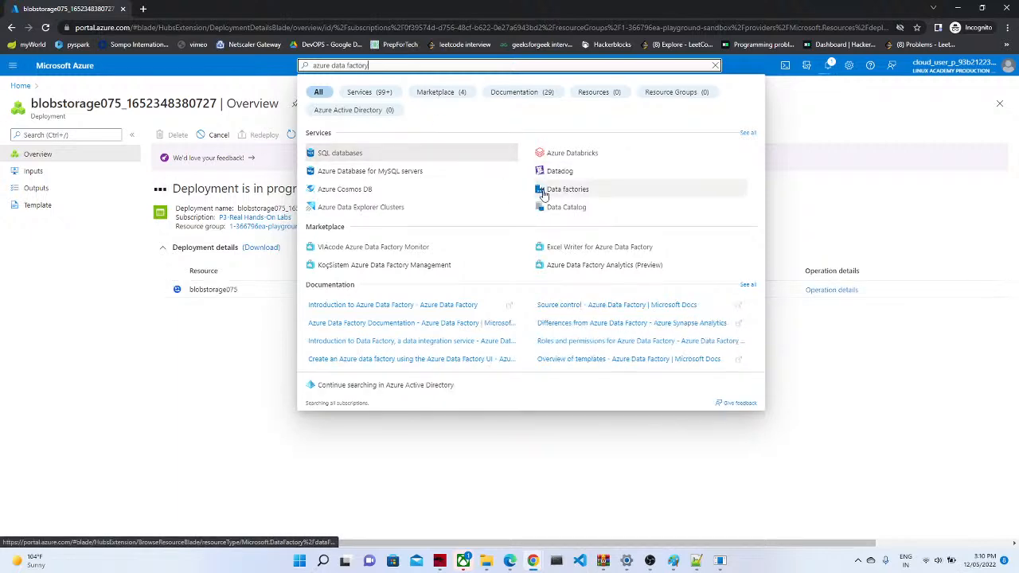
Step: Start a data factory named pocdatafactory67838 in the sandbox resource group
{"action": "left_click", "coordinate": [544, 190]}
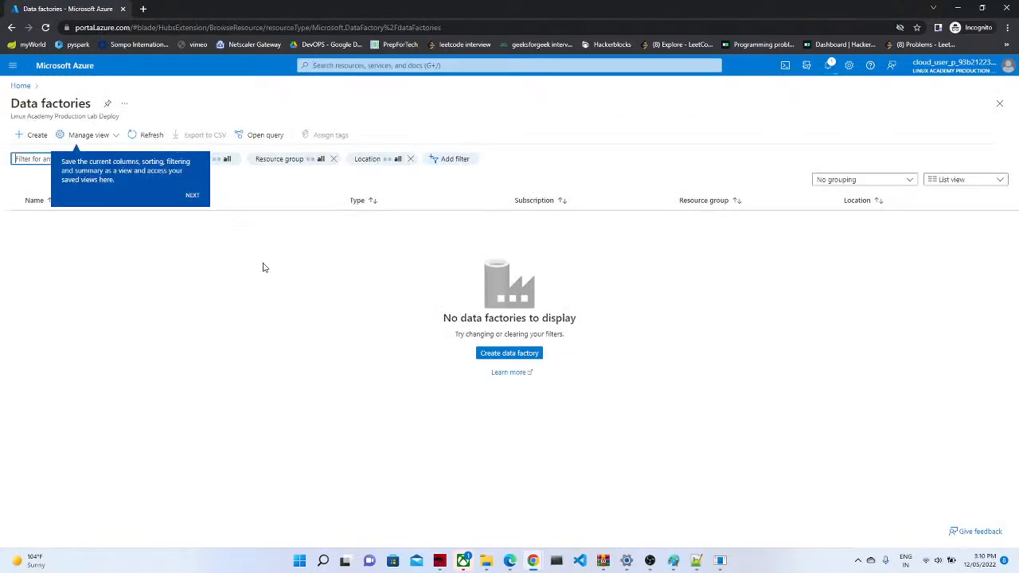
{"action": "left_click", "coordinate": [508, 353]}
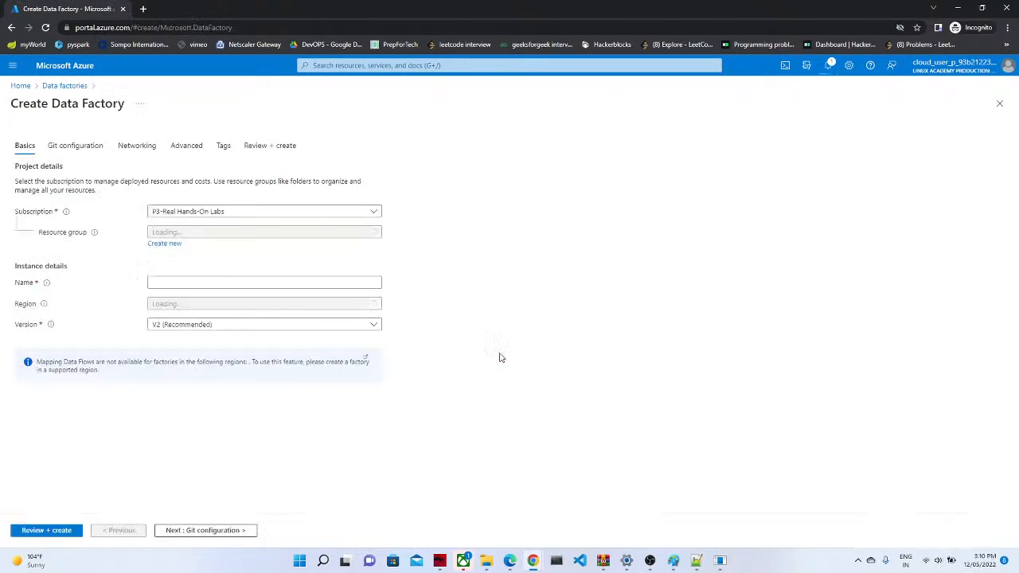
{"action": "left_click", "coordinate": [203, 234]}
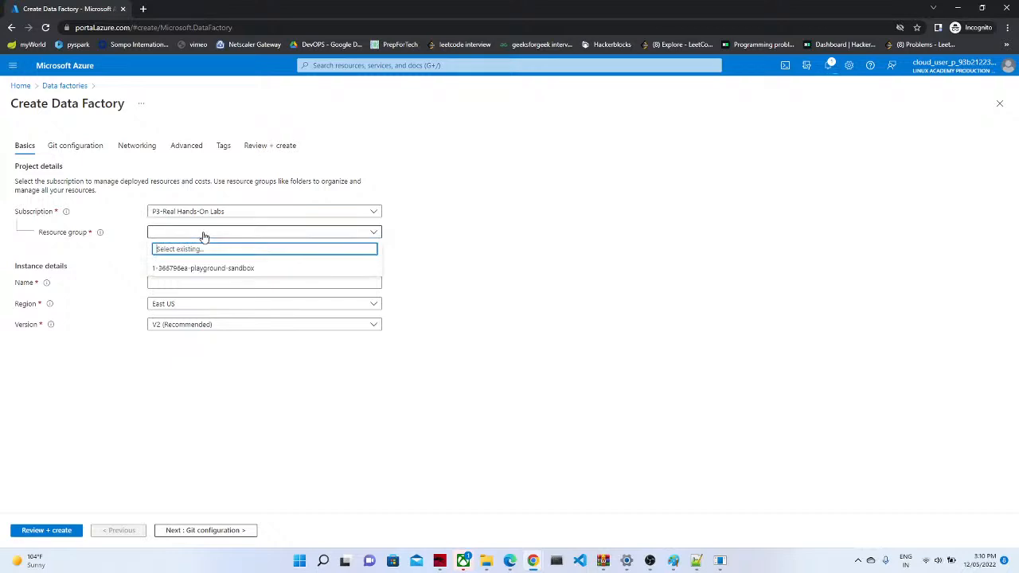
{"action": "left_click", "coordinate": [198, 266]}
{"action": "left_click", "coordinate": [178, 282]}
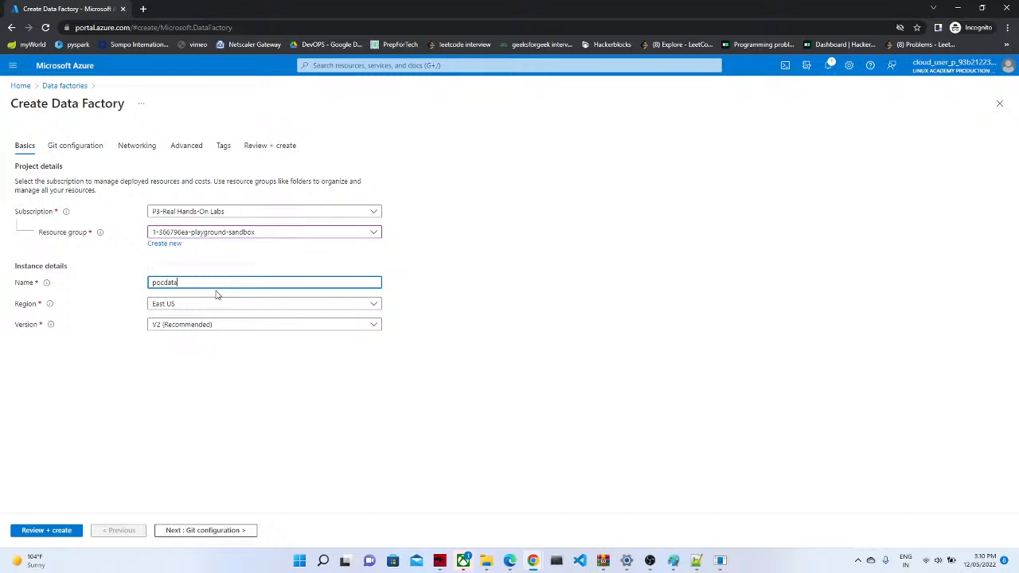
{"action": "type", "text": "tory67838"}
{"action": "left_click", "coordinate": [274, 379]}
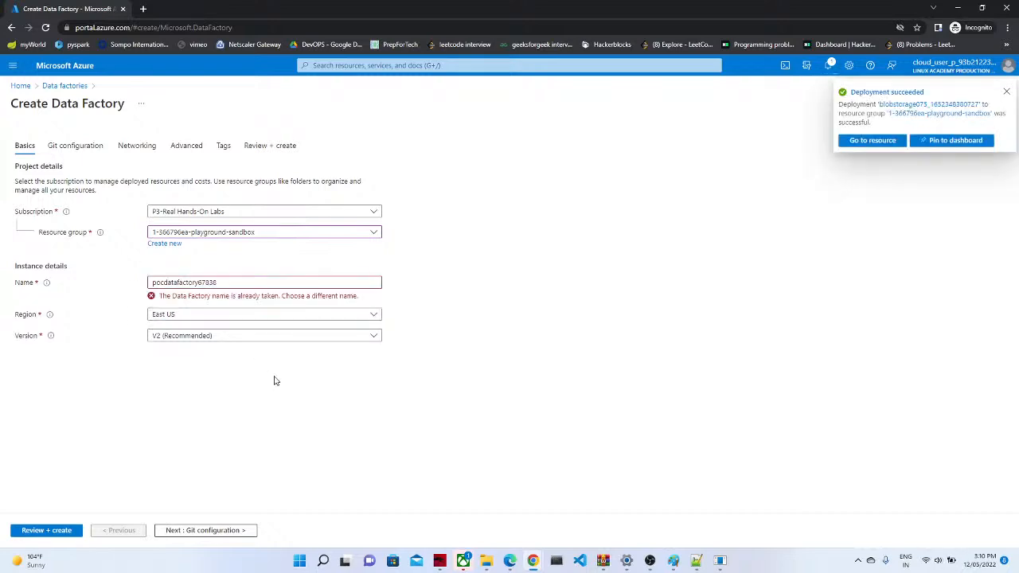
{"action": "left_click", "coordinate": [226, 281]}
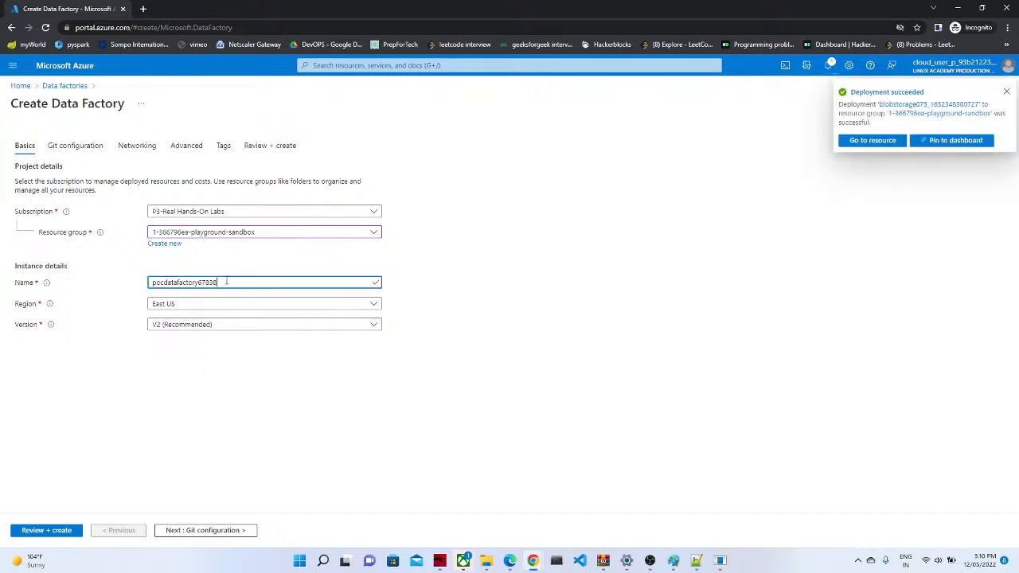
{"action": "left_click", "coordinate": [238, 401]}
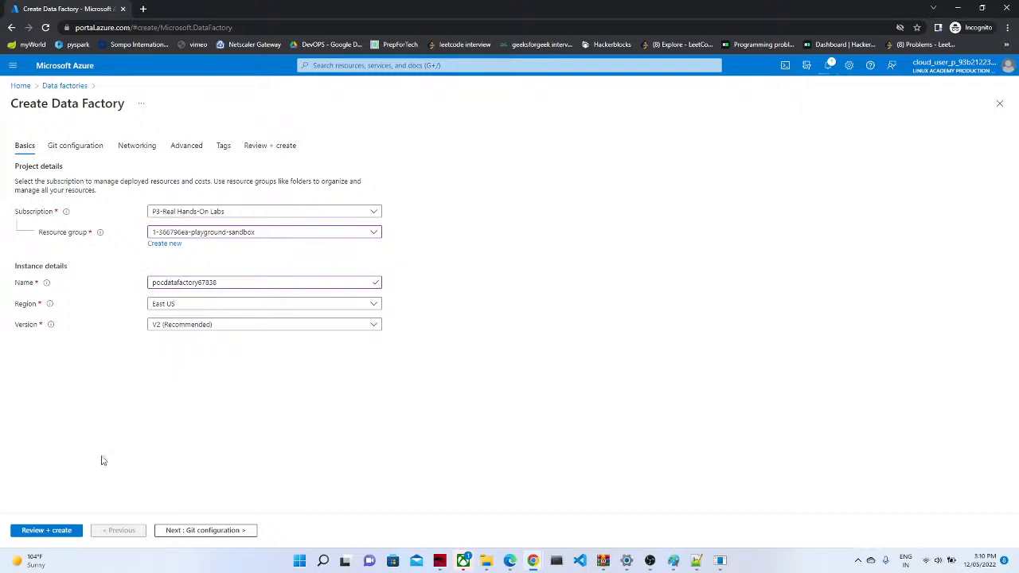
Step: Choose Configure Git later and advance through the tabs to Review + create
{"action": "left_click", "coordinate": [196, 531]}
{"action": "left_click", "coordinate": [153, 201]}
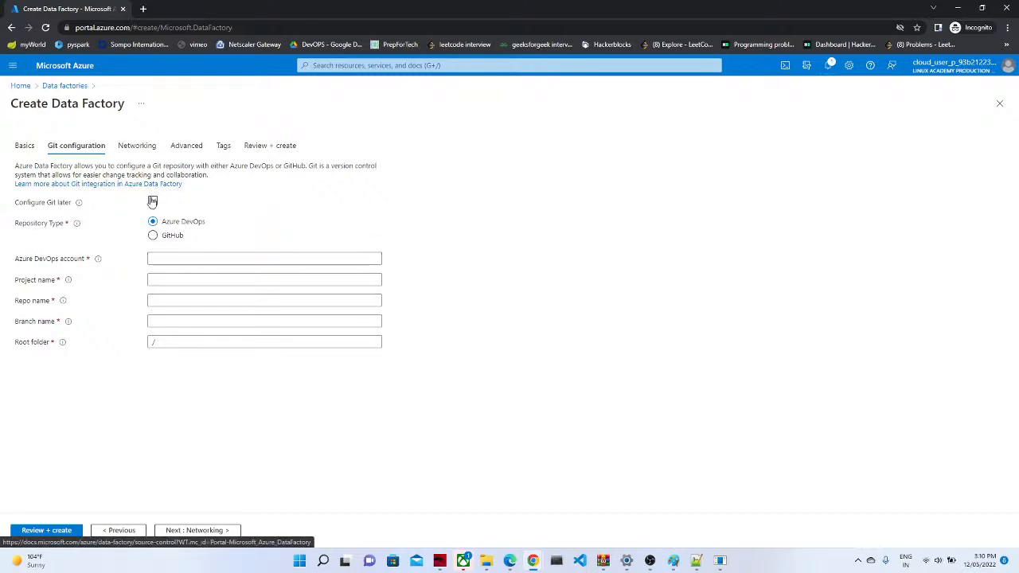
{"action": "left_click", "coordinate": [213, 531]}
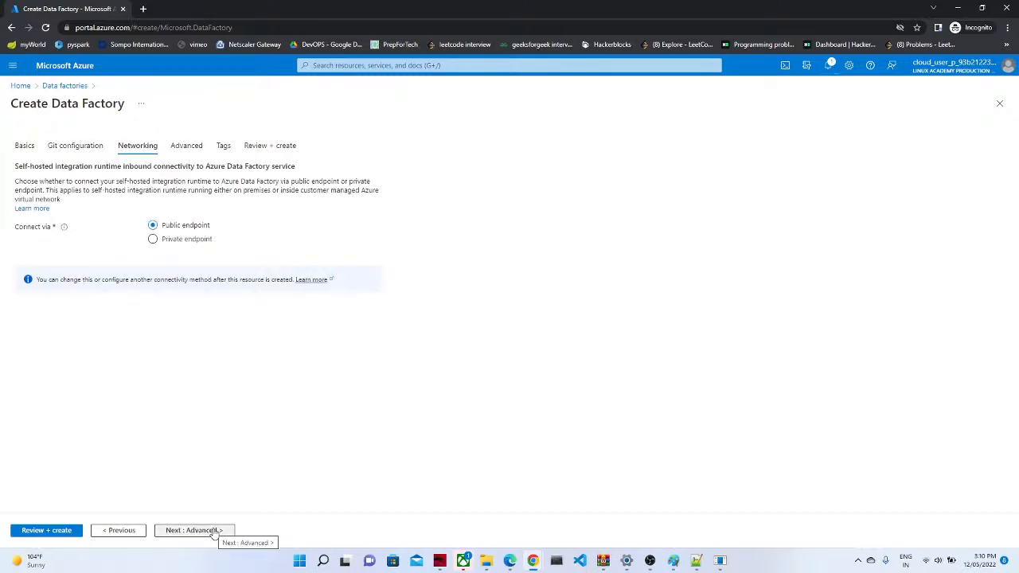
{"action": "left_click", "coordinate": [213, 531]}
{"action": "left_click", "coordinate": [213, 531]}
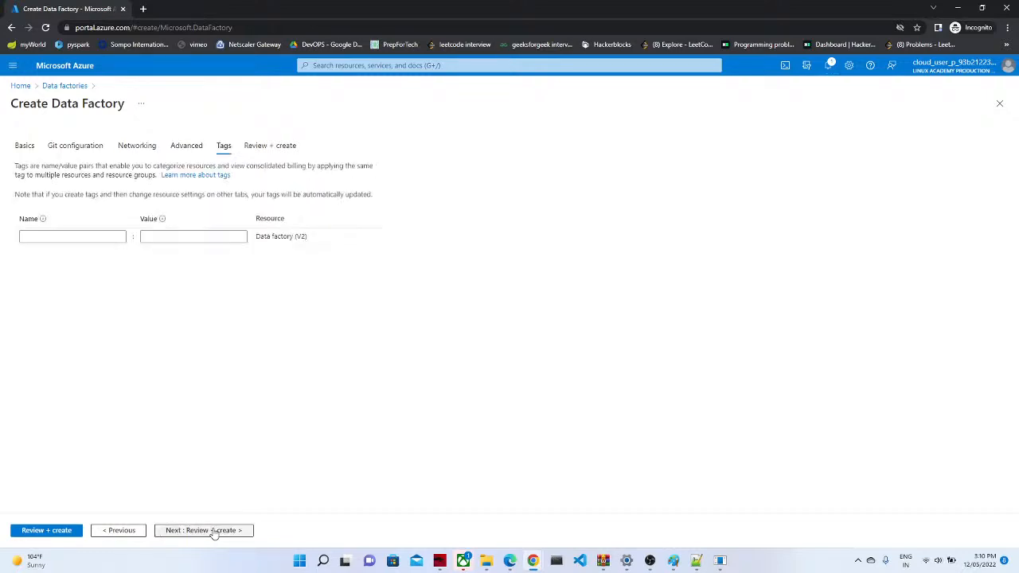
{"action": "left_click", "coordinate": [213, 531]}
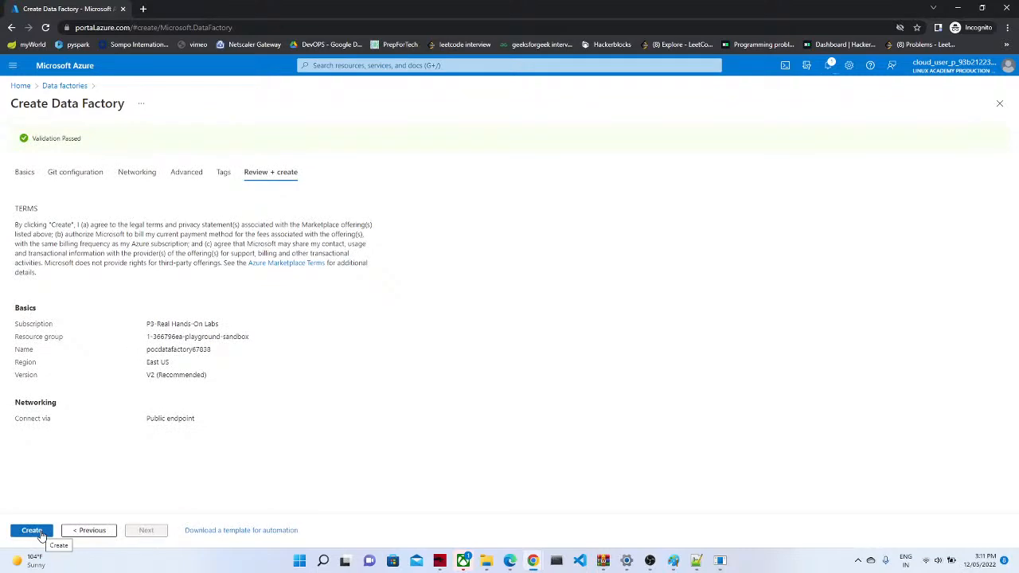
Step: Start the data factory deployment and open the newly deployed blobstorage075 storage account
{"action": "left_click", "coordinate": [32, 531]}
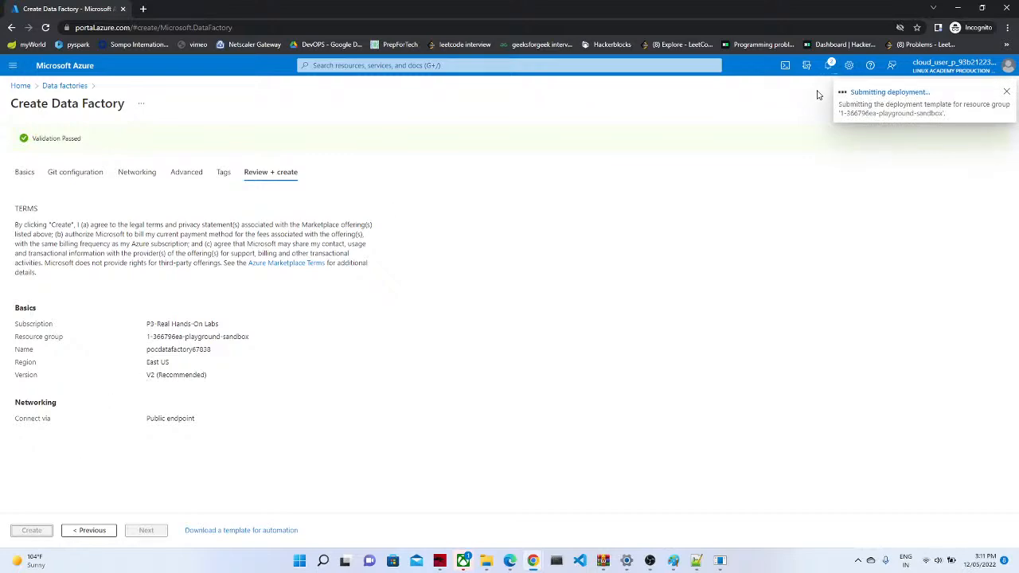
{"action": "left_click", "coordinate": [829, 67]}
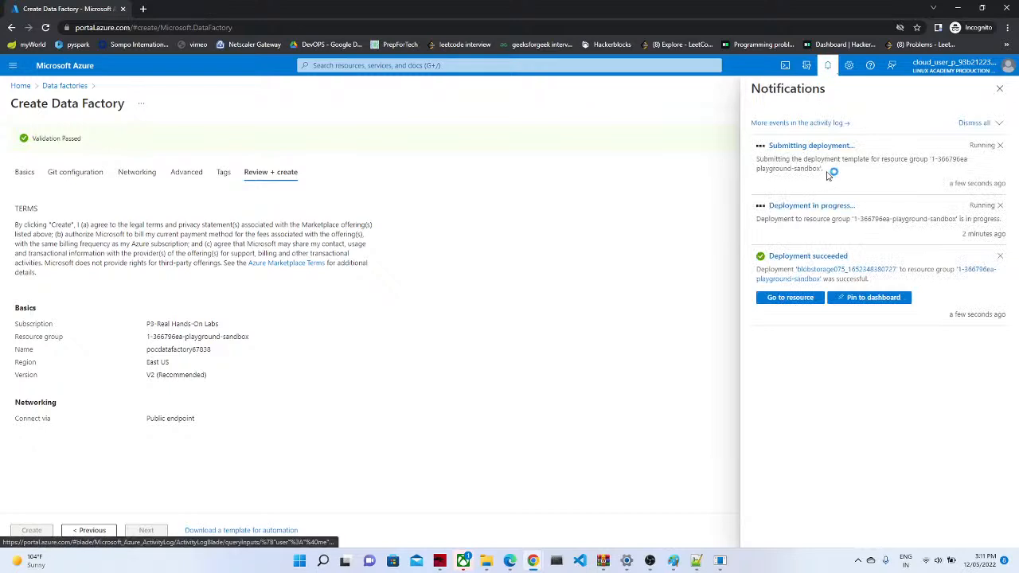
{"action": "left_click", "coordinate": [798, 257]}
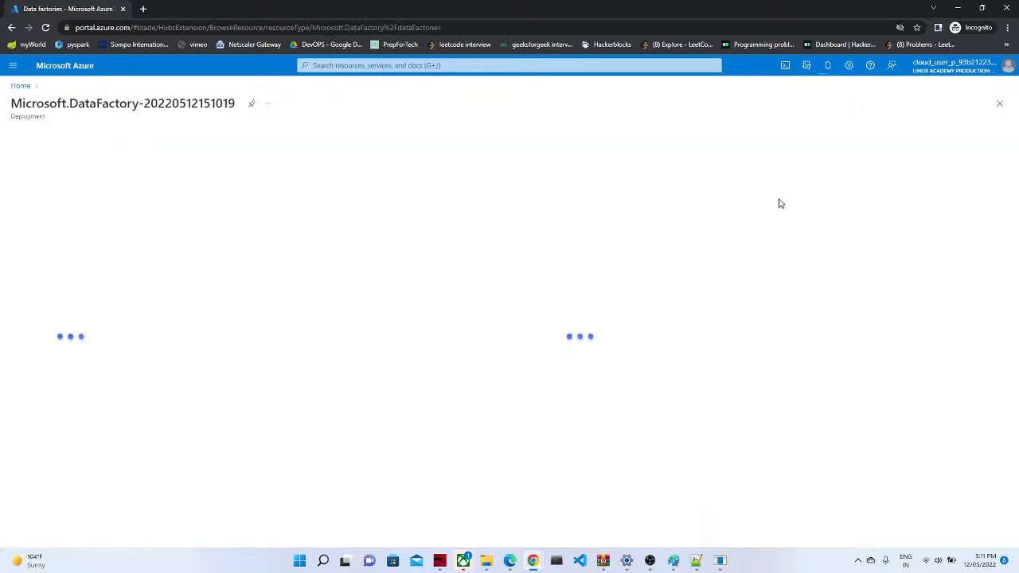
{"action": "left_click", "coordinate": [829, 67]}
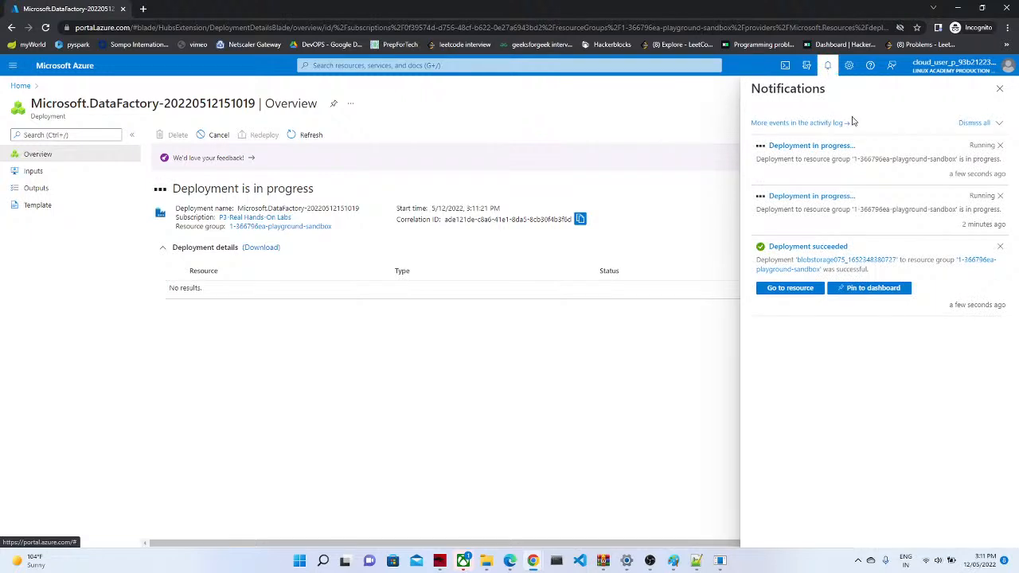
{"action": "left_click", "coordinate": [788, 294]}
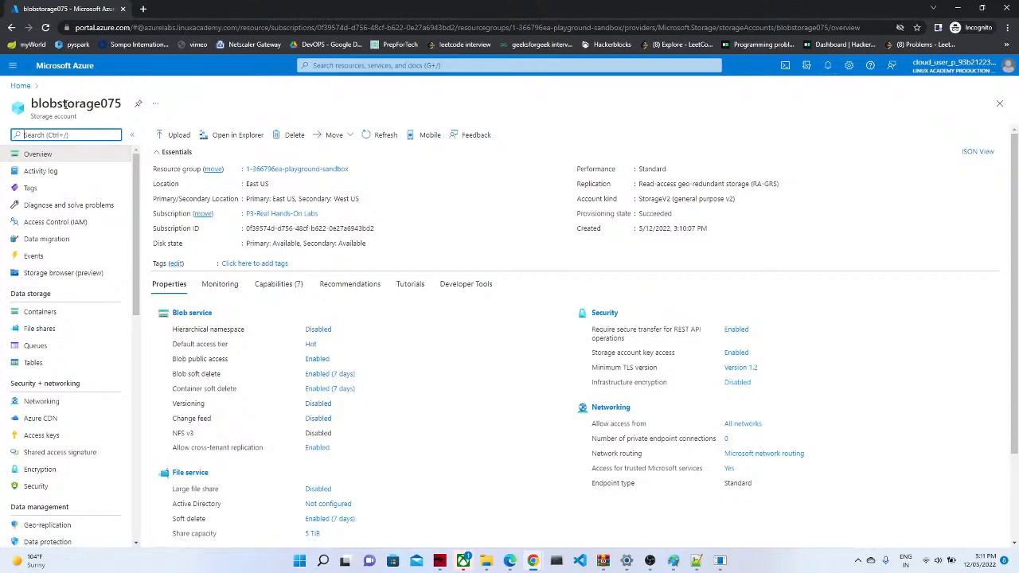
Step: Add a raw container to blobstorage075 with Container-level anonymous read access
{"action": "left_click", "coordinate": [44, 316]}
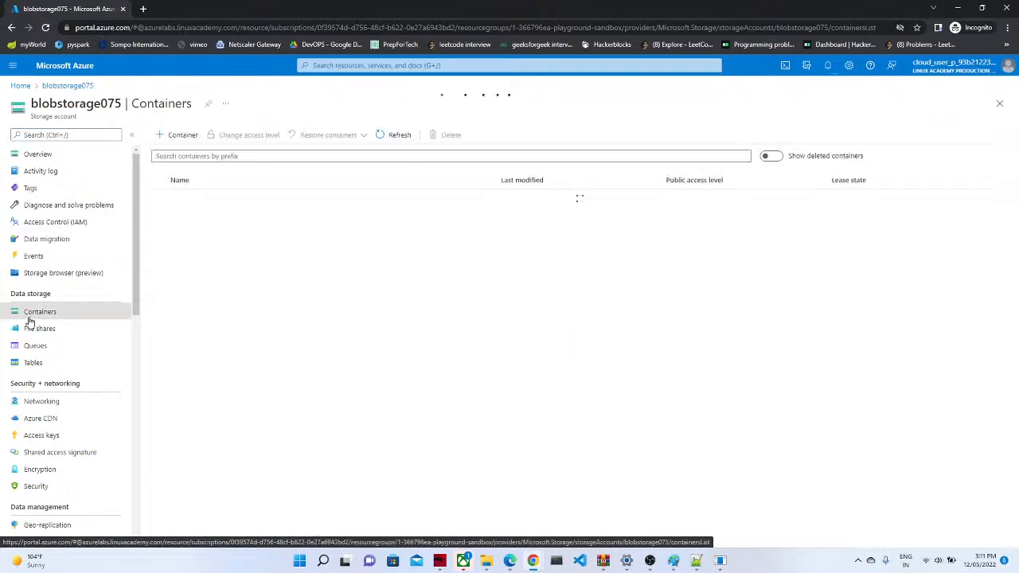
{"action": "left_click", "coordinate": [187, 137]}
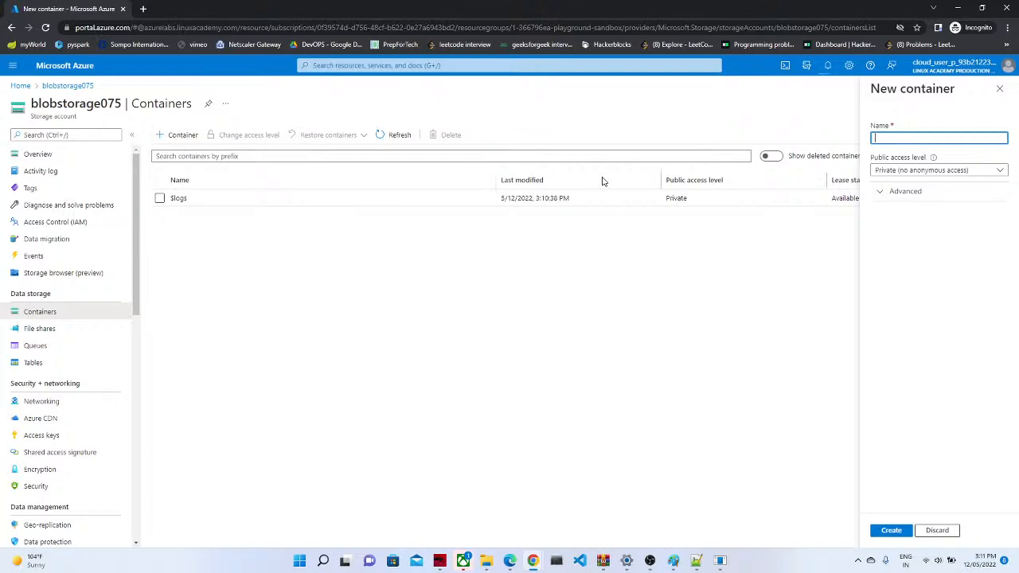
{"action": "type", "text": "w"}
{"action": "key", "text": "Tab"}
{"action": "left_click", "coordinate": [939, 170]}
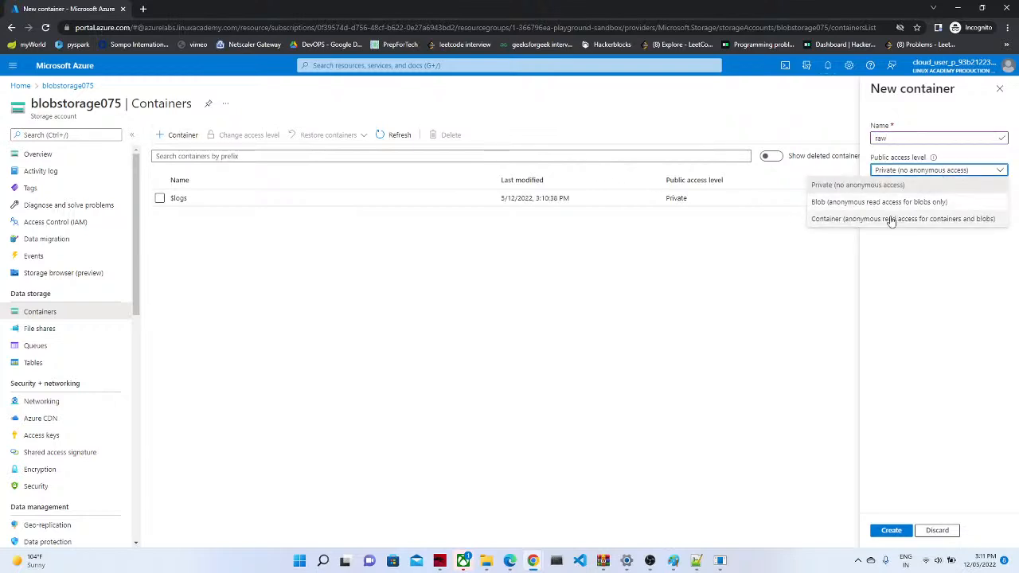
{"action": "left_click", "coordinate": [892, 217]}
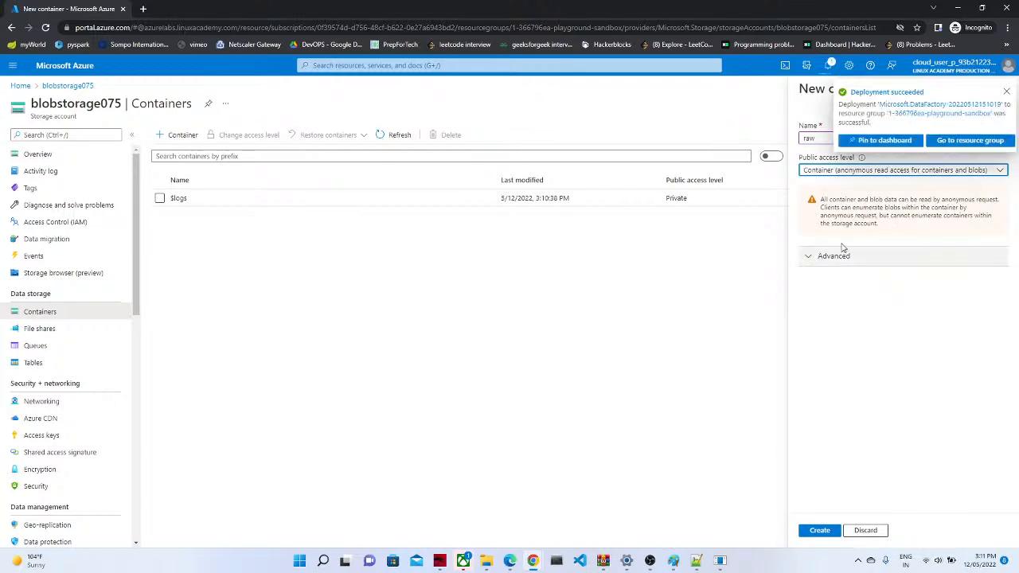
{"action": "left_click", "coordinate": [819, 530]}
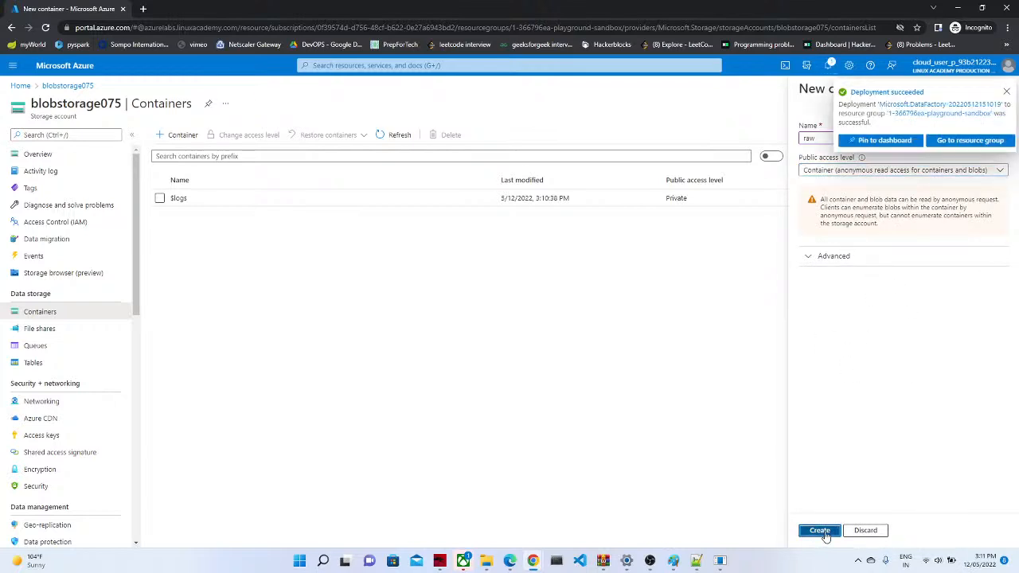
Step: Add a curated container with the same Container public access level
{"action": "left_click", "coordinate": [171, 139]}
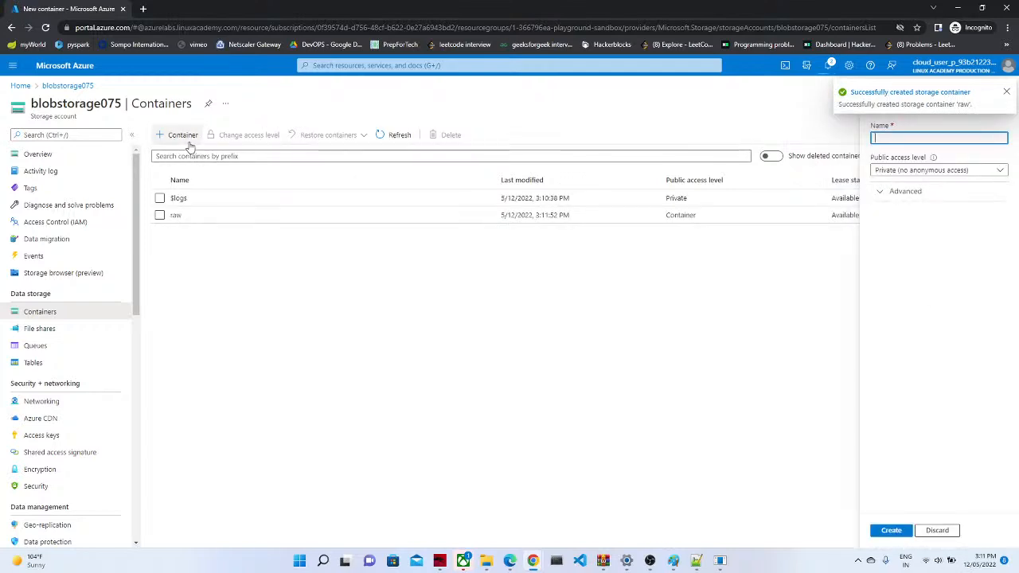
{"action": "type", "text": "curated"}
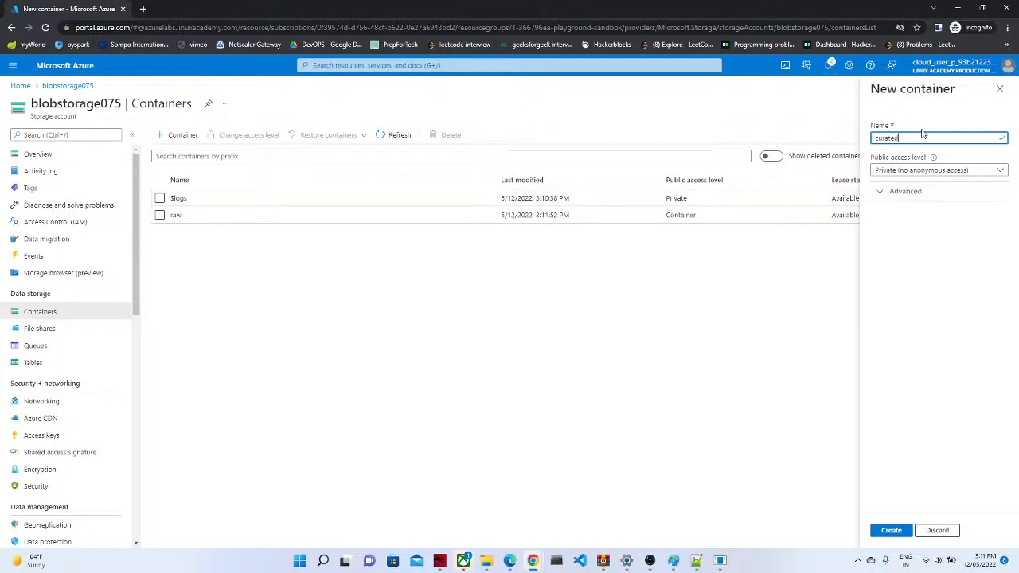
{"action": "left_click", "coordinate": [907, 170]}
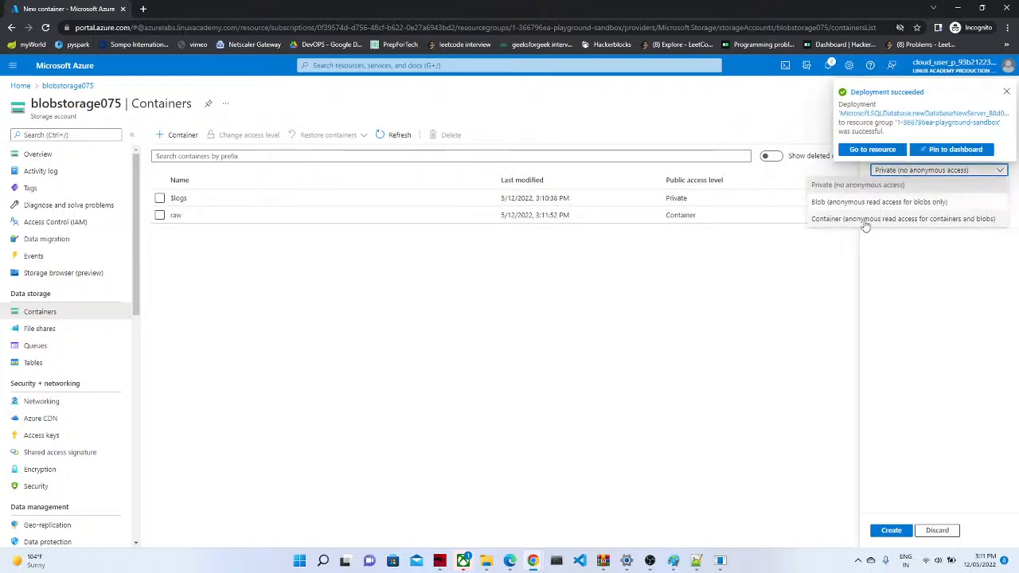
{"action": "left_click", "coordinate": [902, 218]}
{"action": "left_click", "coordinate": [829, 534]}
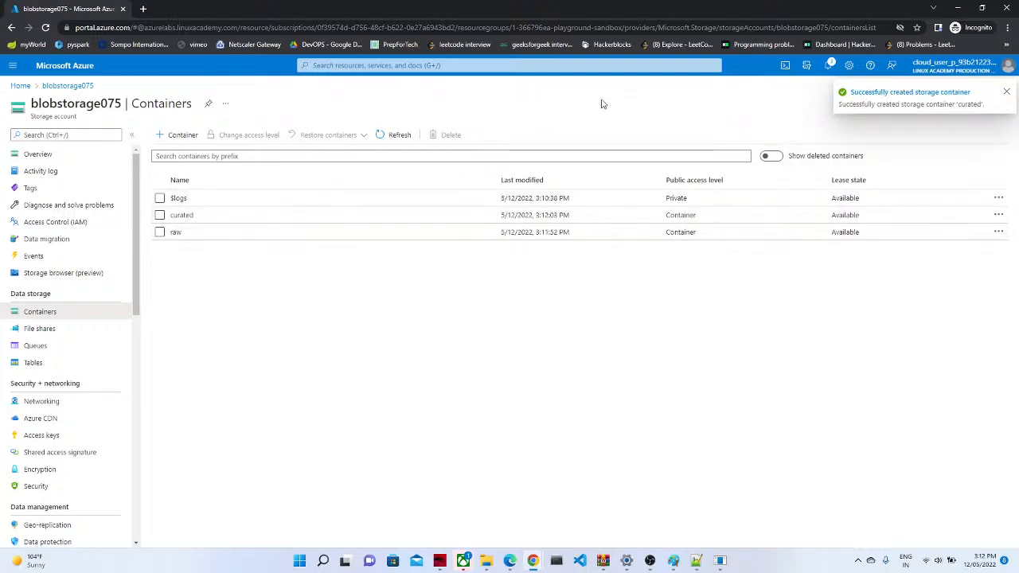
{"action": "left_click", "coordinate": [831, 66]}
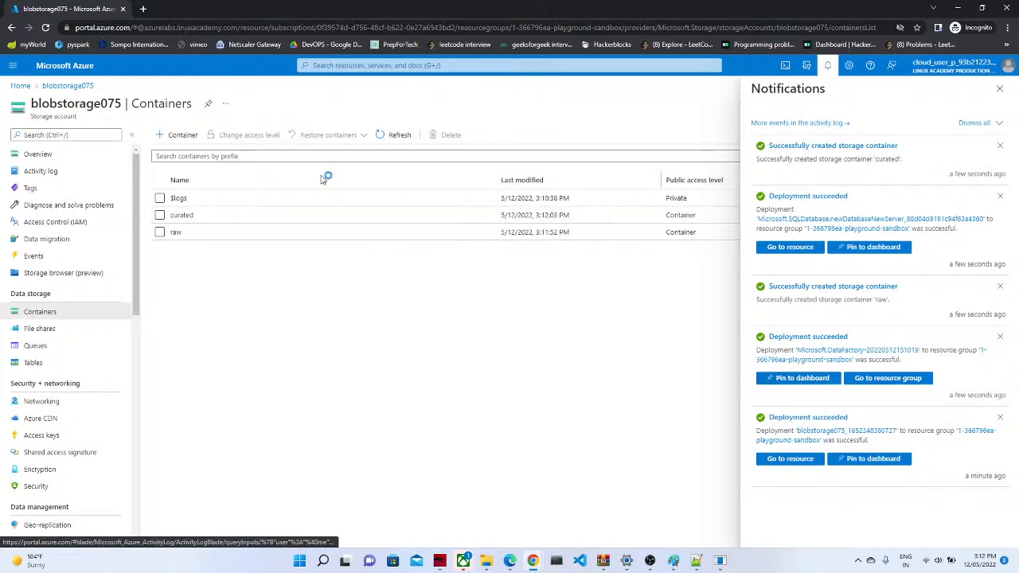
Step: From the home page, search 'res' and open the resource groups list
{"action": "left_click", "coordinate": [20, 86]}
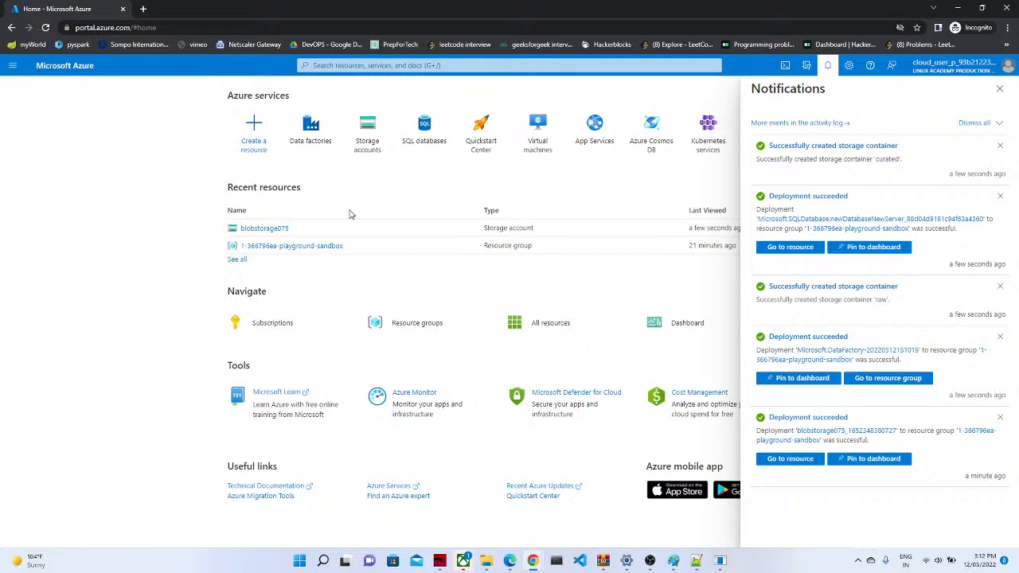
{"action": "left_click", "coordinate": [825, 64]}
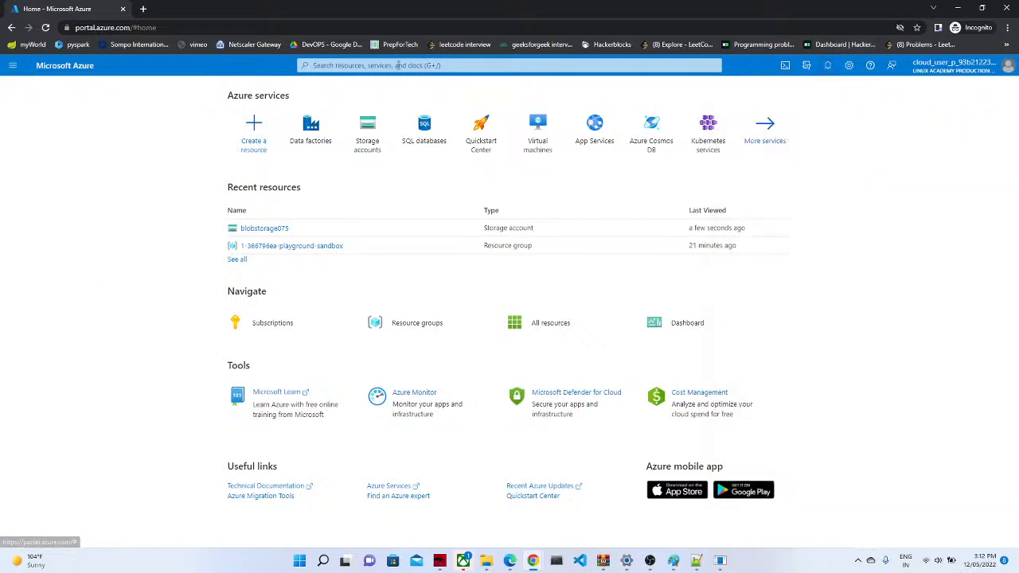
{"action": "left_click", "coordinate": [371, 65]}
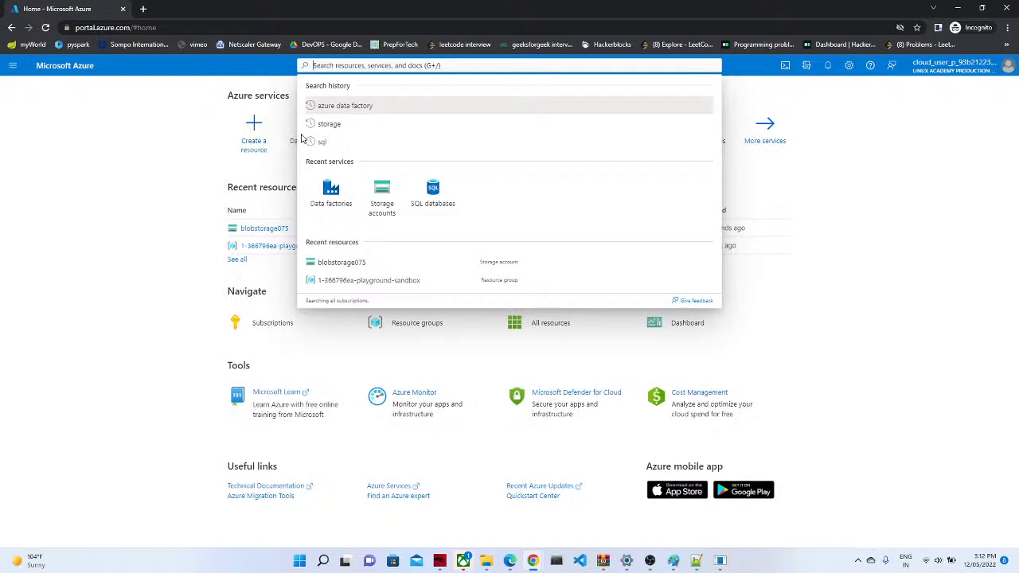
{"action": "type", "text": "res"}
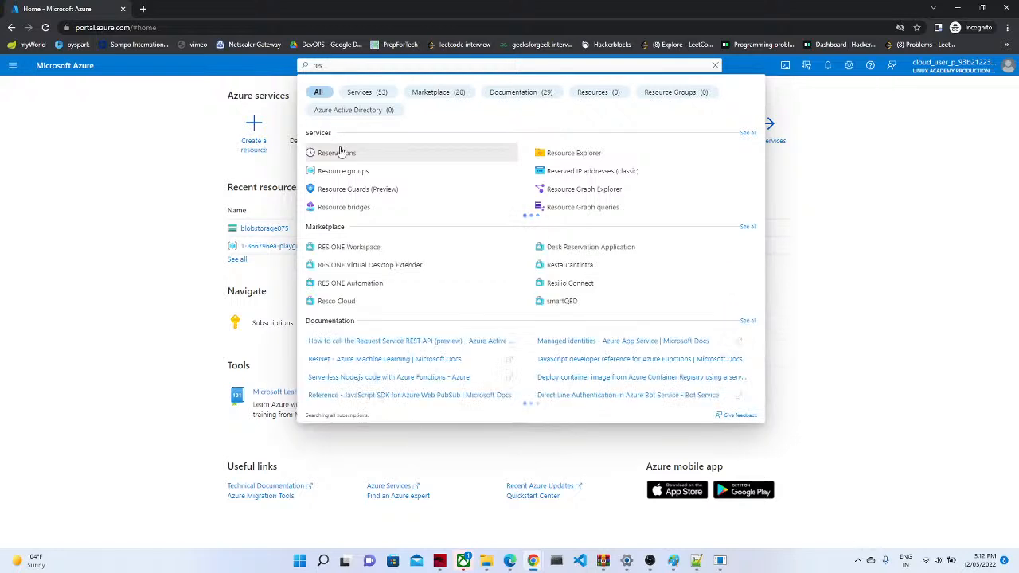
{"action": "left_click", "coordinate": [337, 172]}
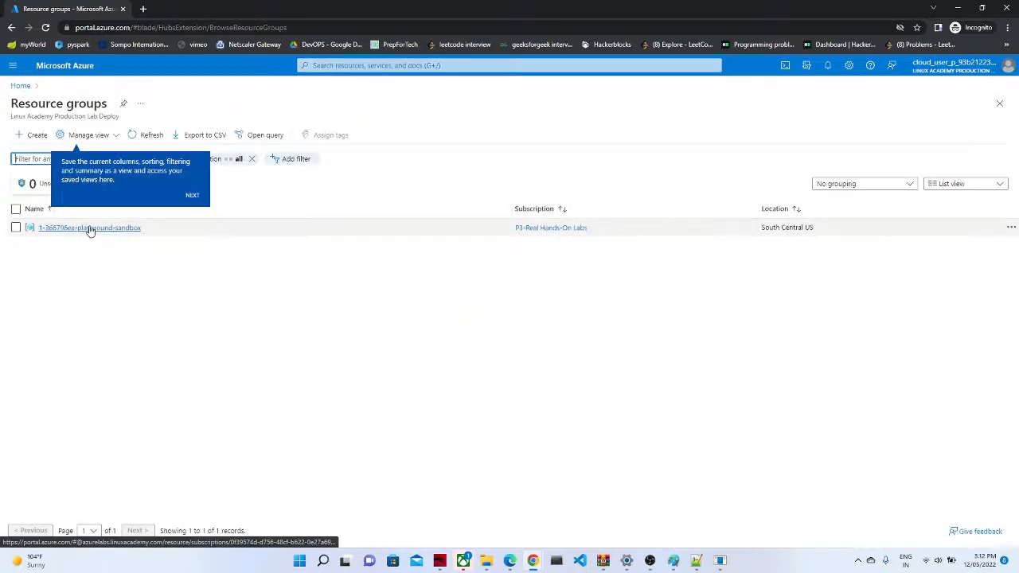
{"action": "mouse_move", "coordinate": [84, 230]}
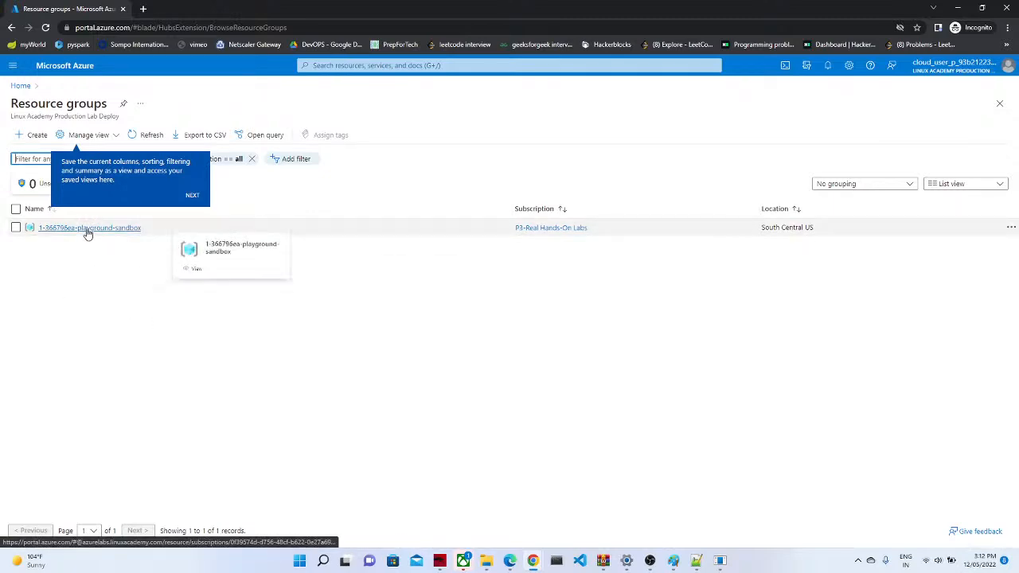
Step: Return home, search 'data' and open the Data factories list
{"action": "left_click", "coordinate": [73, 65]}
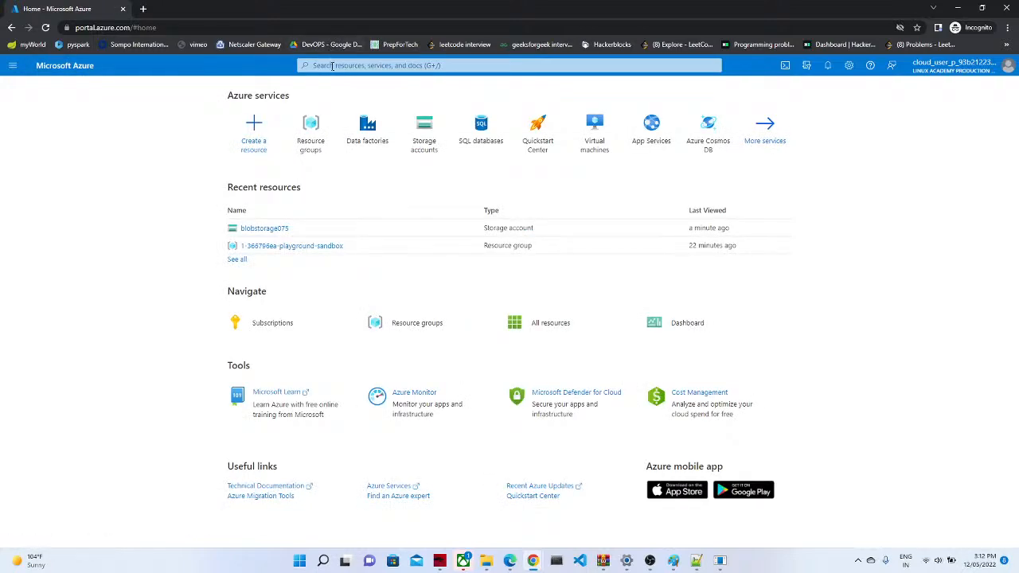
{"action": "left_click", "coordinate": [332, 64]}
{"action": "type", "text": "res"}
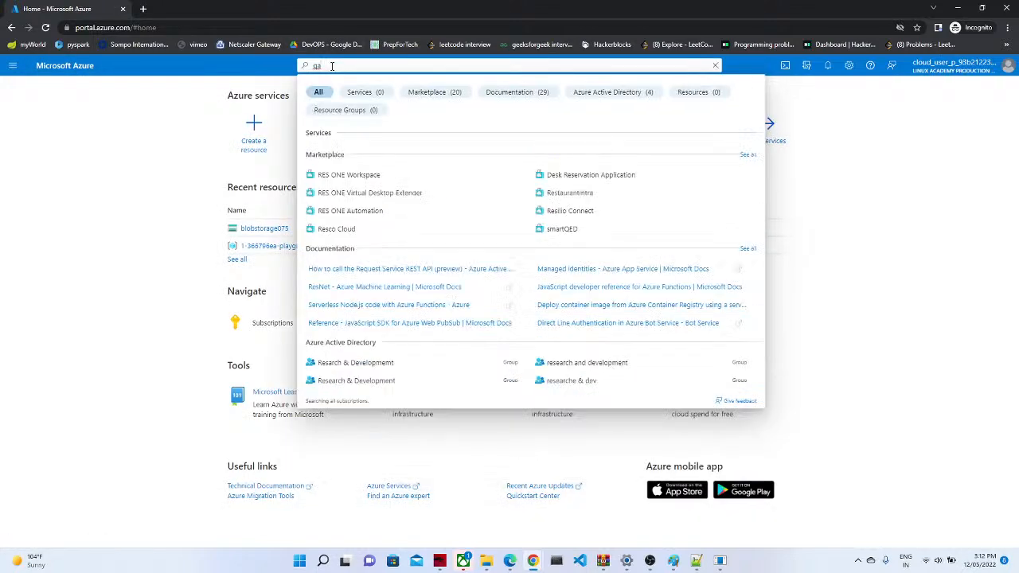
{"action": "key", "text": "BackSpace"}
{"action": "type", "text": "adf"}
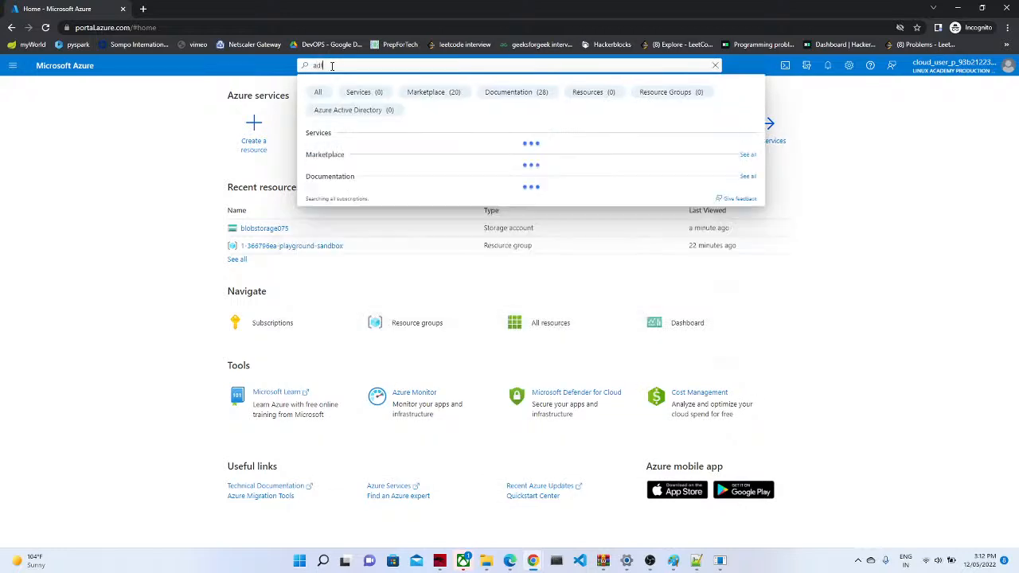
{"action": "key", "text": "BackSpace"}
{"action": "key", "text": "BackSpace"}
{"action": "key", "text": "BackSpace"}
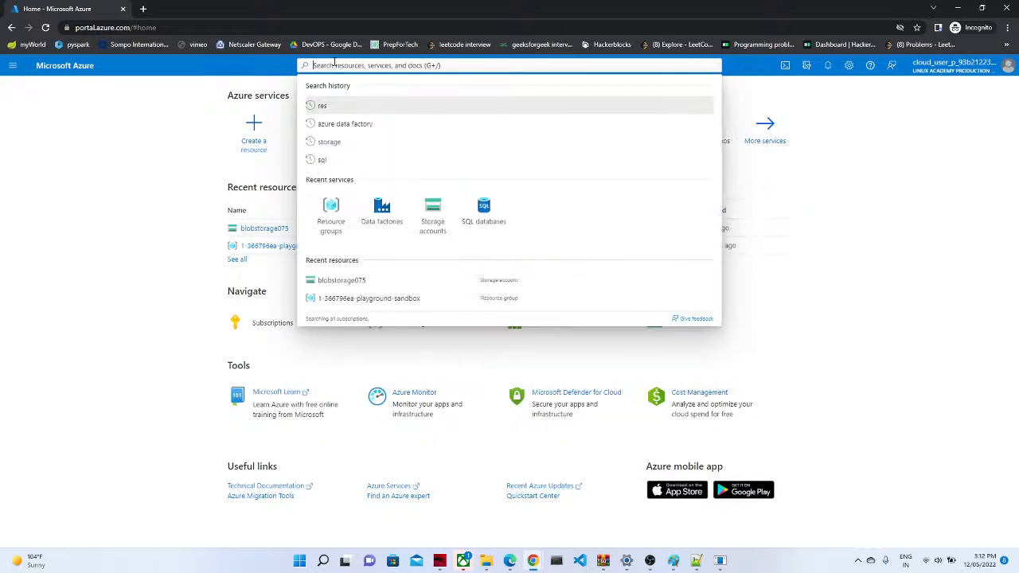
{"action": "type", "text": "data"}
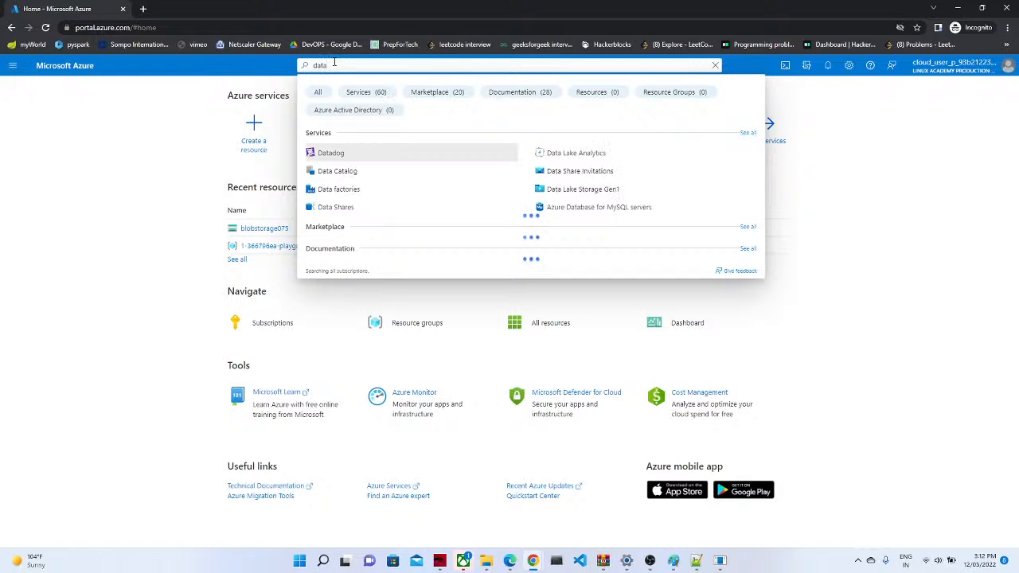
{"action": "left_click", "coordinate": [331, 190]}
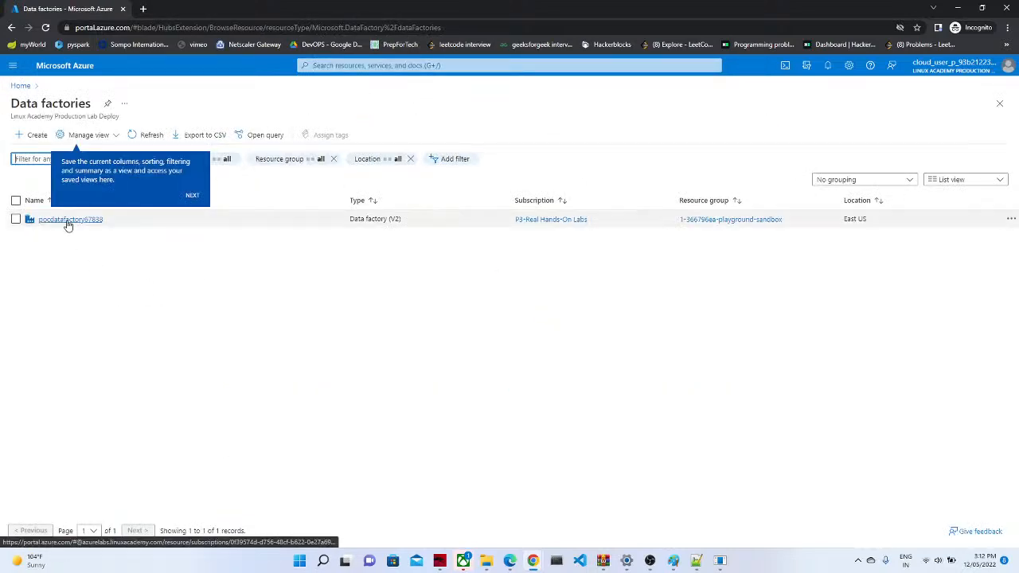
Step: Open pocdatafactory67838 and launch Data Factory Studio in a new tab, then return to the portal
{"action": "left_click", "coordinate": [68, 226]}
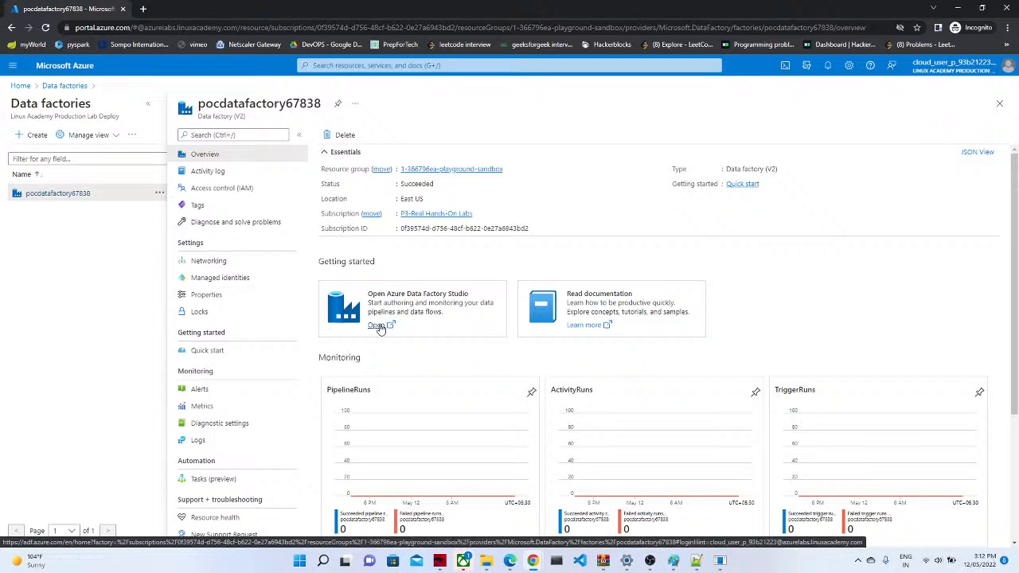
{"action": "left_click", "coordinate": [377, 325]}
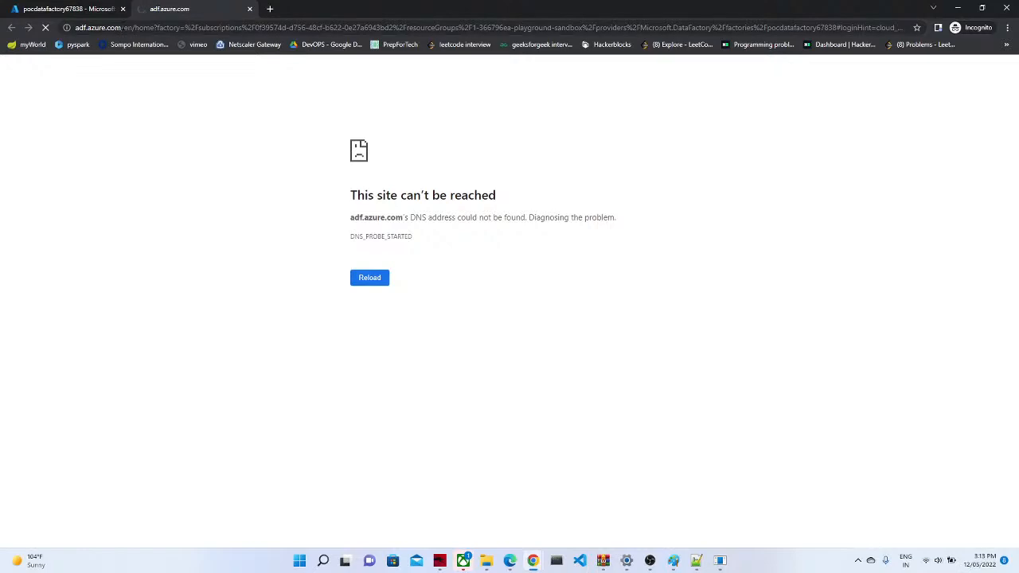
{"action": "left_click", "coordinate": [70, 9]}
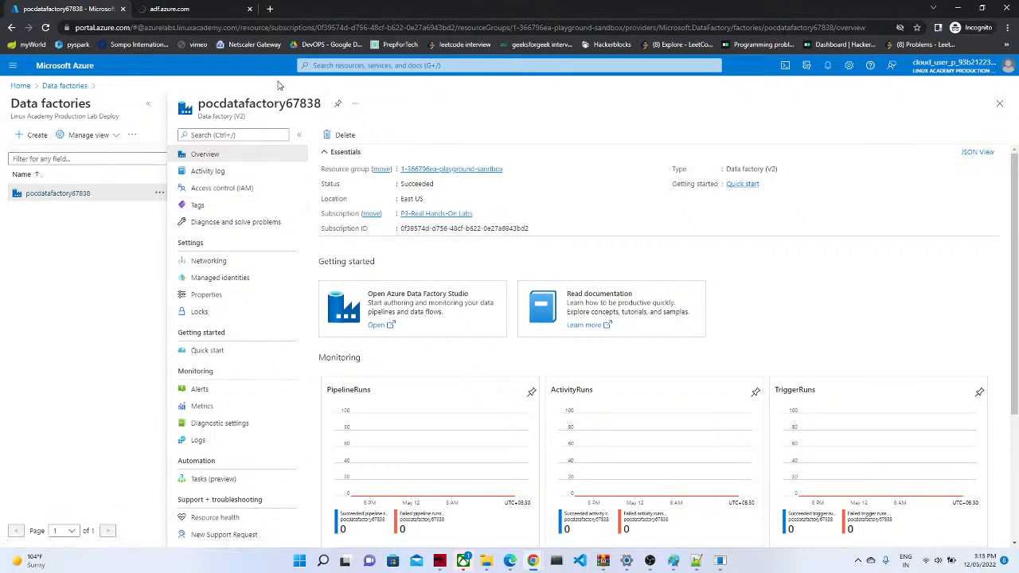
{"action": "left_click", "coordinate": [323, 65]}
Step: Open the product_specifiaction123 database's query editor from the SQL databases list
{"action": "type", "text": "sc"}
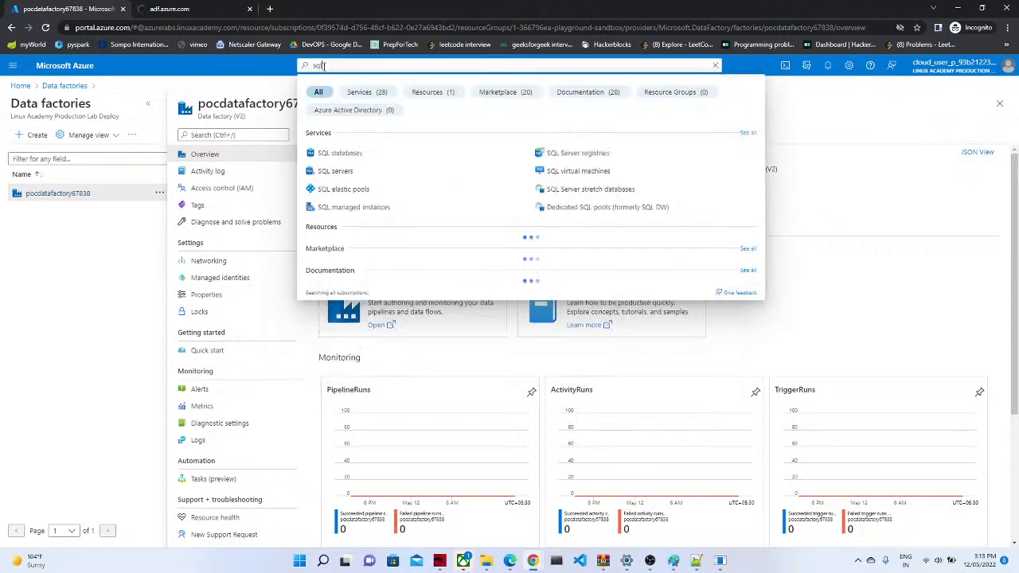
{"action": "type", "text": "l"}
{"action": "left_click", "coordinate": [324, 153]}
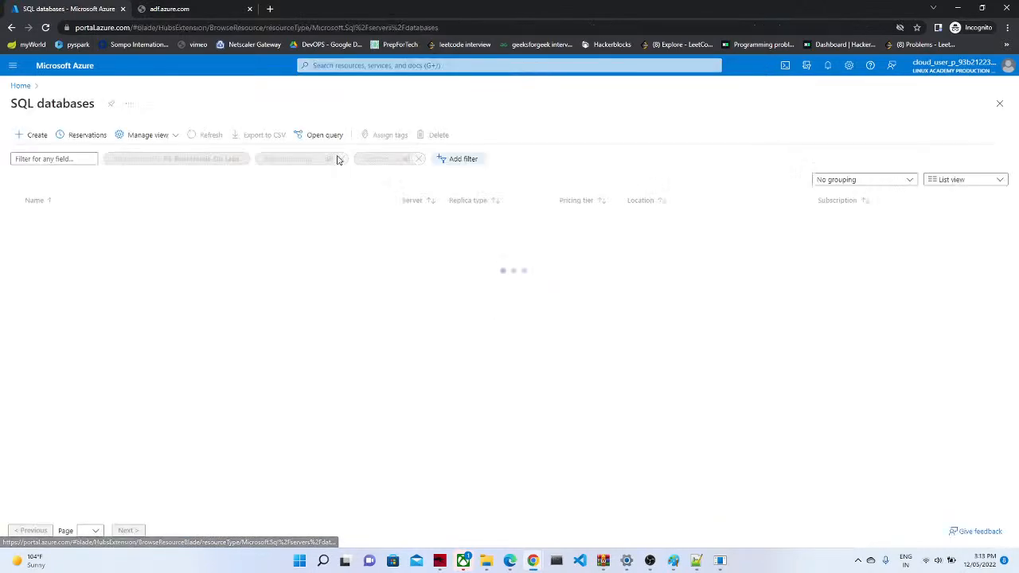
{"action": "left_click", "coordinate": [68, 221]}
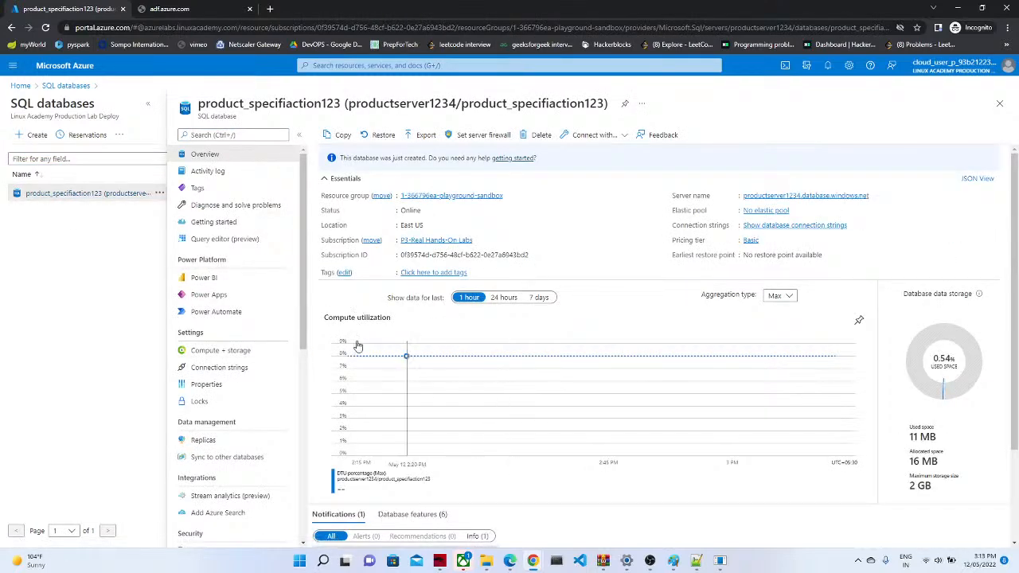
{"action": "left_click", "coordinate": [231, 239]}
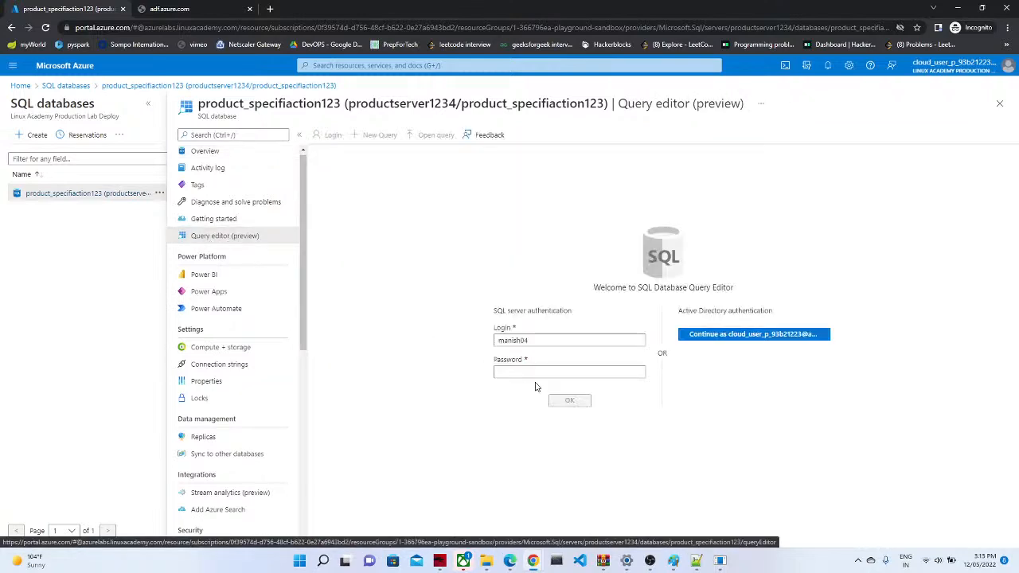
Step: Sign in to the query editor with the SQL login password
{"action": "left_click", "coordinate": [505, 373]}
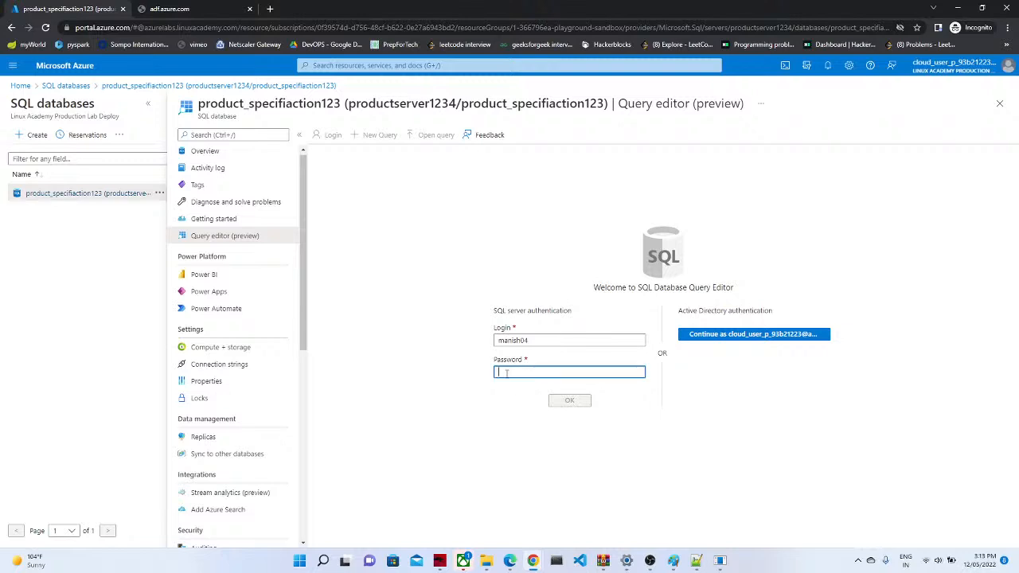
{"action": "type", "text": "•••••"}
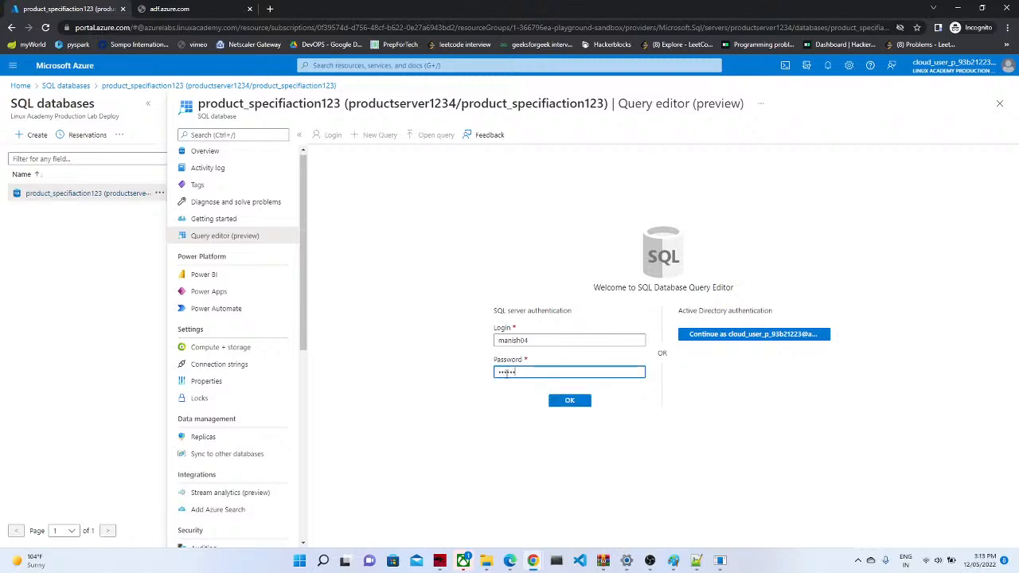
{"action": "type", "text": "••"}
{"action": "left_click", "coordinate": [573, 400]}
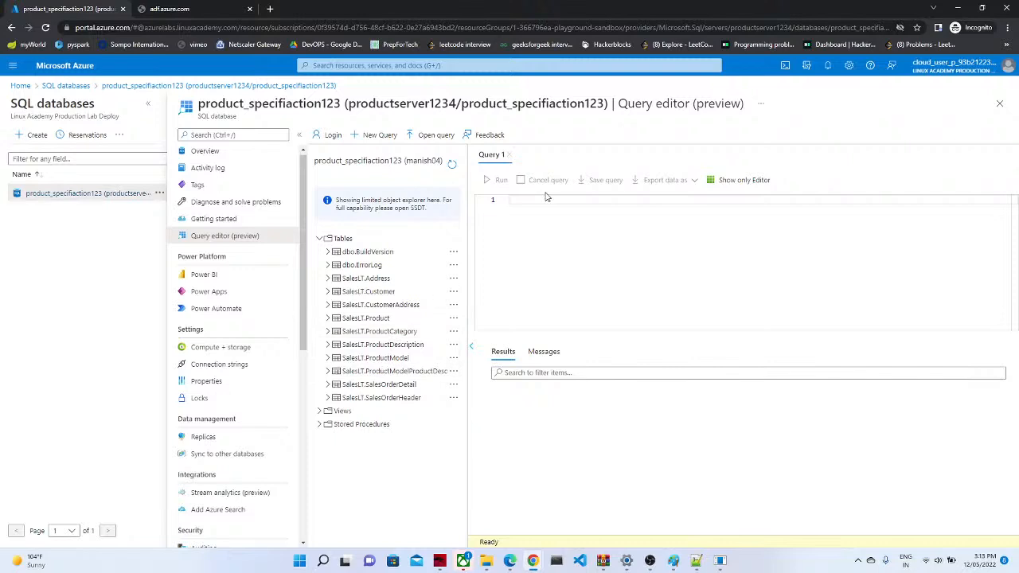
Step: Write select * from dbo.[SalesLT].[Product] using autocomplete and run it
{"action": "type", "text": "select * from db"}
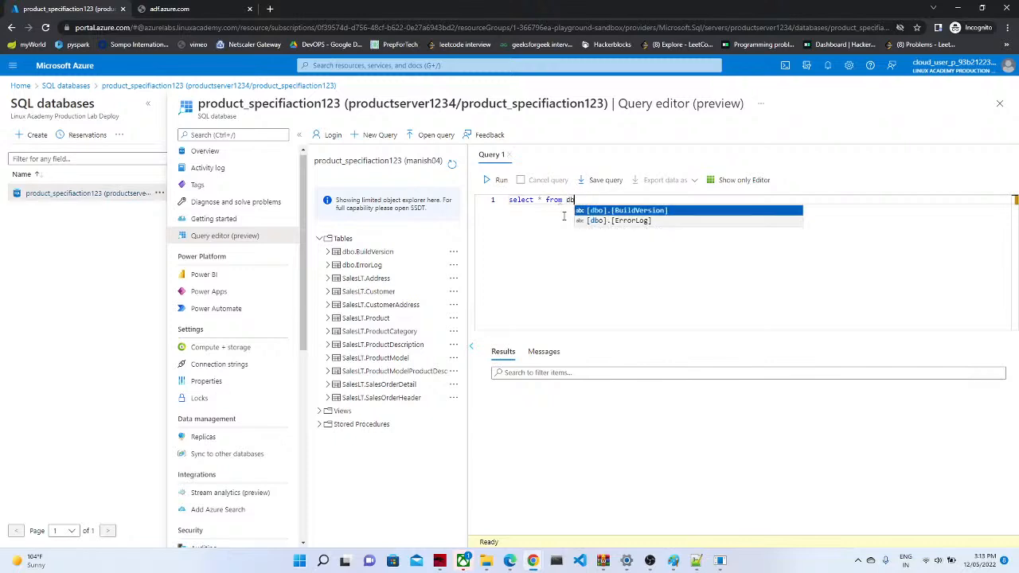
{"action": "type", "text": "o.saled"}
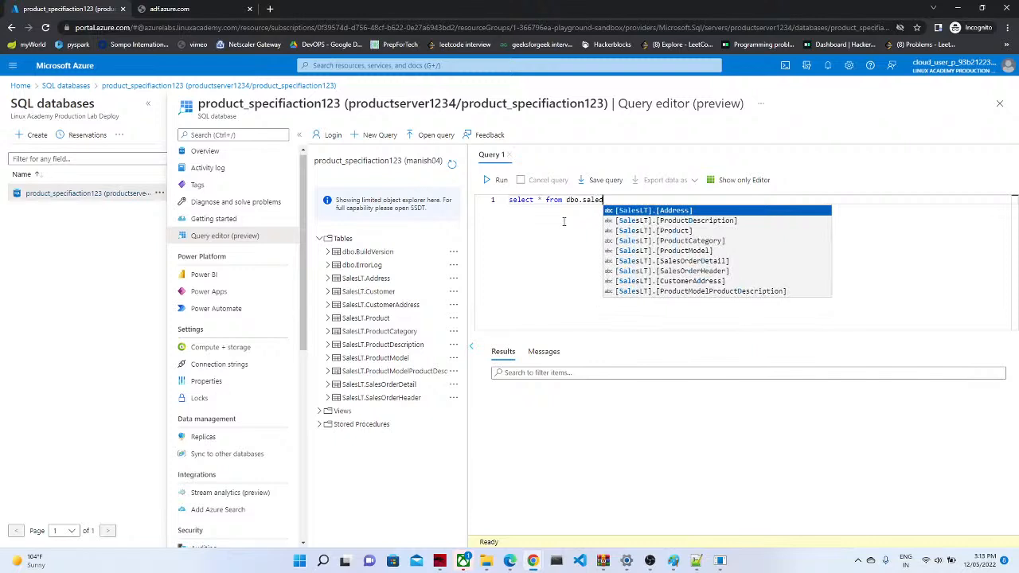
{"action": "left_click", "coordinate": [651, 210]}
{"action": "key", "text": "BackSpace"}
{"action": "key", "text": "BackSpace"}
{"action": "key", "text": "BackSpace"}
{"action": "key", "text": "BackSpace"}
{"action": "key", "text": "BackSpace"}
{"action": "key", "text": "BackSpace"}
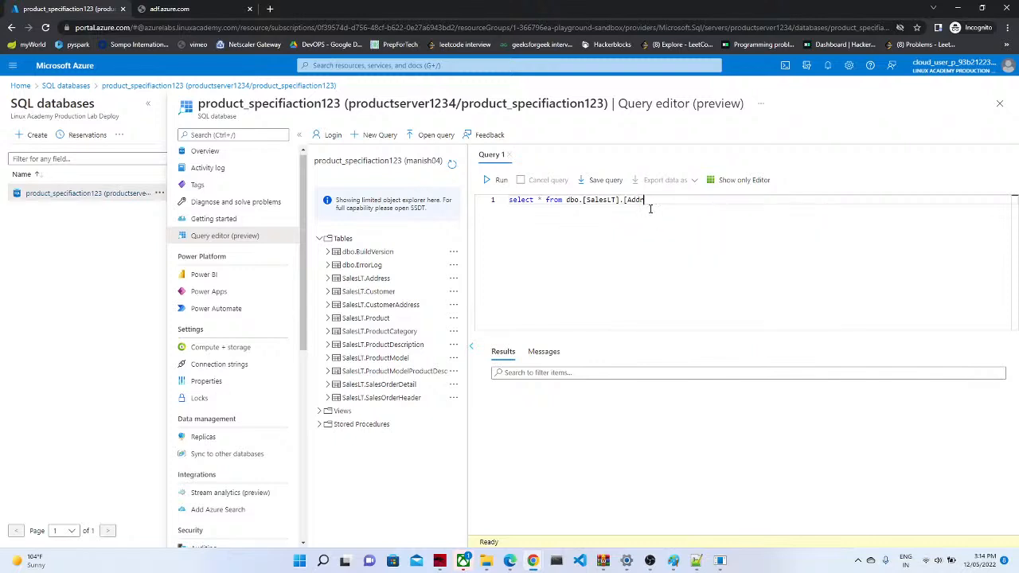
{"action": "type", "text": "P"}
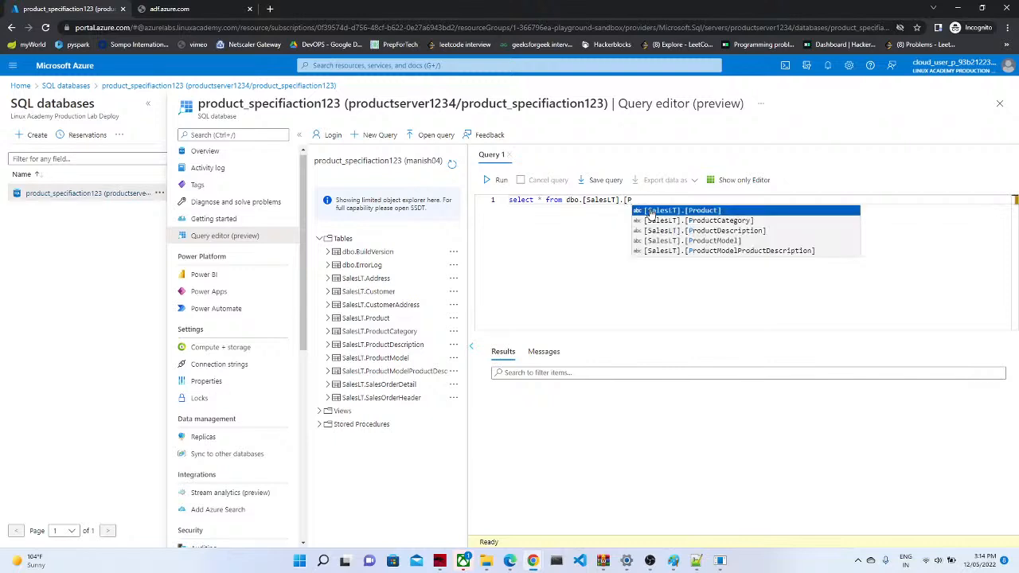
{"action": "left_click", "coordinate": [667, 211]}
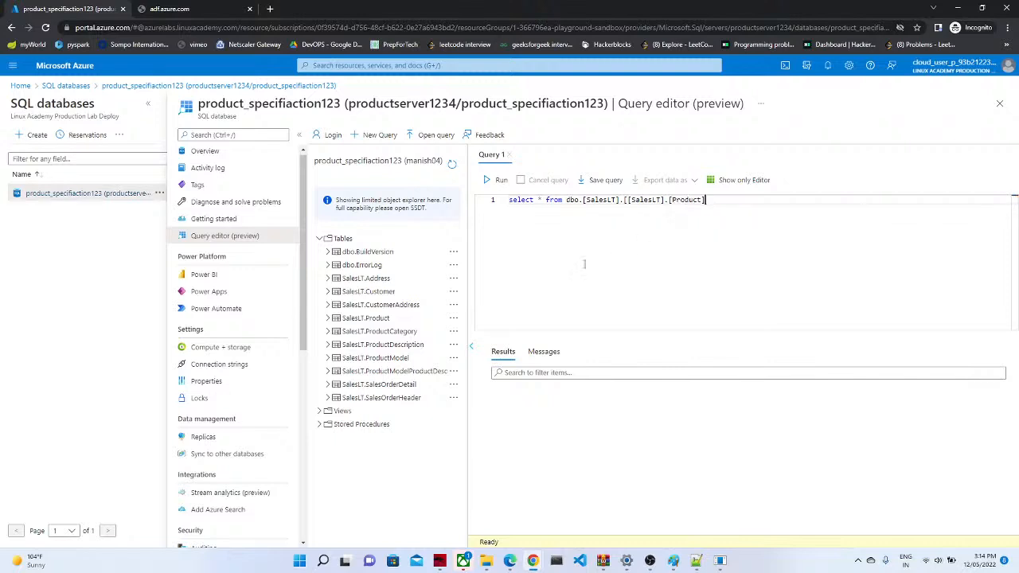
{"action": "left_click", "coordinate": [497, 180]}
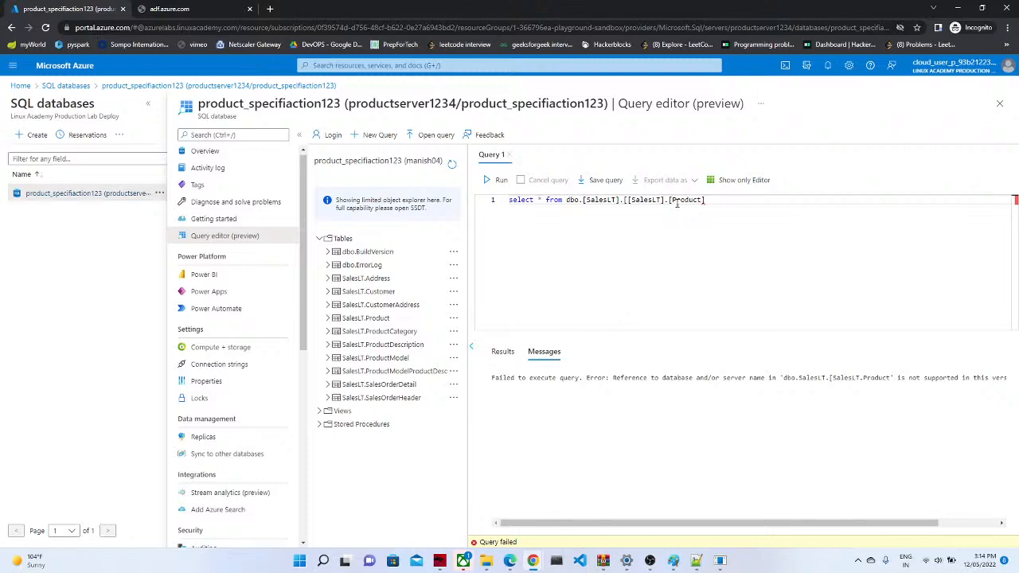
{"action": "key", "text": "BackSpace"}
{"action": "key", "text": "BackSpace"}
{"action": "key", "text": "BackSpace"}
{"action": "key", "text": "BackSpace"}
{"action": "key", "text": "BackSpace"}
{"action": "key", "text": "BackSpace"}
{"action": "key", "text": "BackSpace"}
{"action": "key", "text": "BackSpace"}
{"action": "key", "text": "BackSpace"}
{"action": "key", "text": "BackSpace"}
{"action": "key", "text": "BackSpace"}
{"action": "key", "text": "BackSpace"}
{"action": "key", "text": "BackSpace"}
{"action": "key", "text": "BackSpace"}
{"action": "key", "text": "BackSpace"}
Step: Remove the duplicated schema reference from the query and run it again
{"action": "type", "text": "p"}
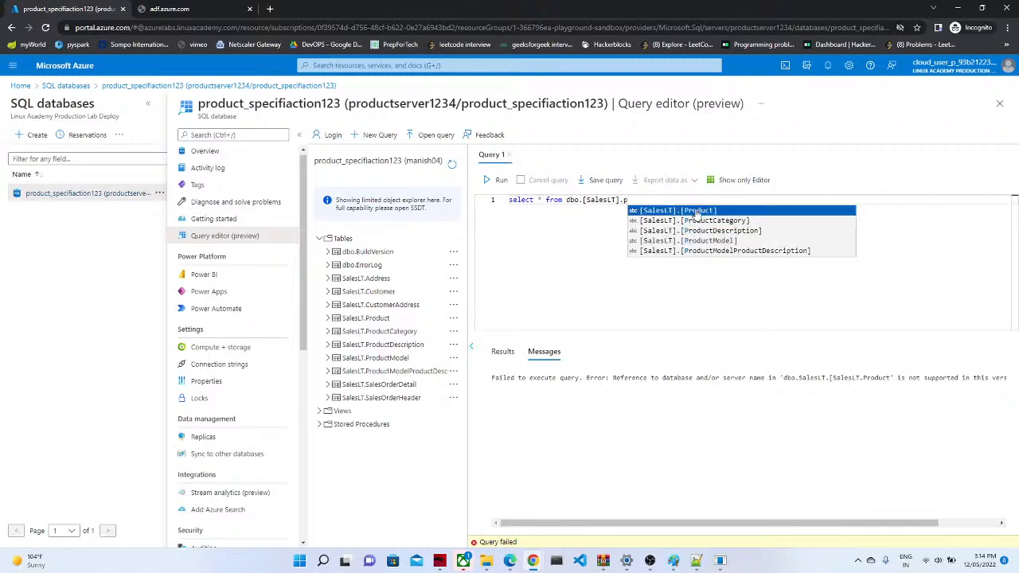
{"action": "left_click", "coordinate": [695, 211]}
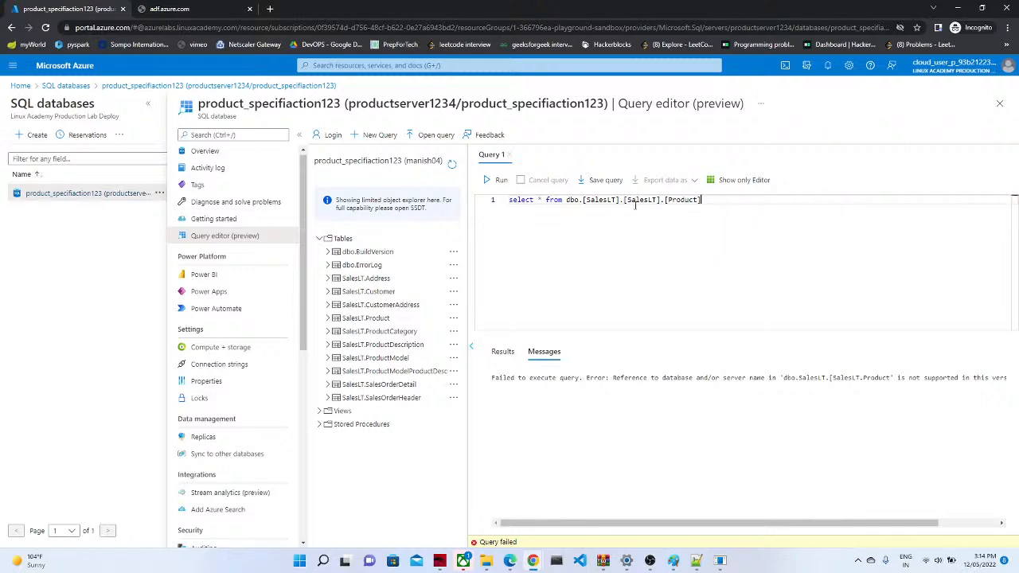
{"action": "mouse_move", "coordinate": [628, 189]}
{"action": "left_mouse_down"}
{"action": "mouse_move", "coordinate": [587, 194]}
{"action": "mouse_move", "coordinate": [623, 199]}
{"action": "left_mouse_up"}
{"action": "left_click", "coordinate": [588, 194]}
{"action": "key", "text": "BackSpace"}
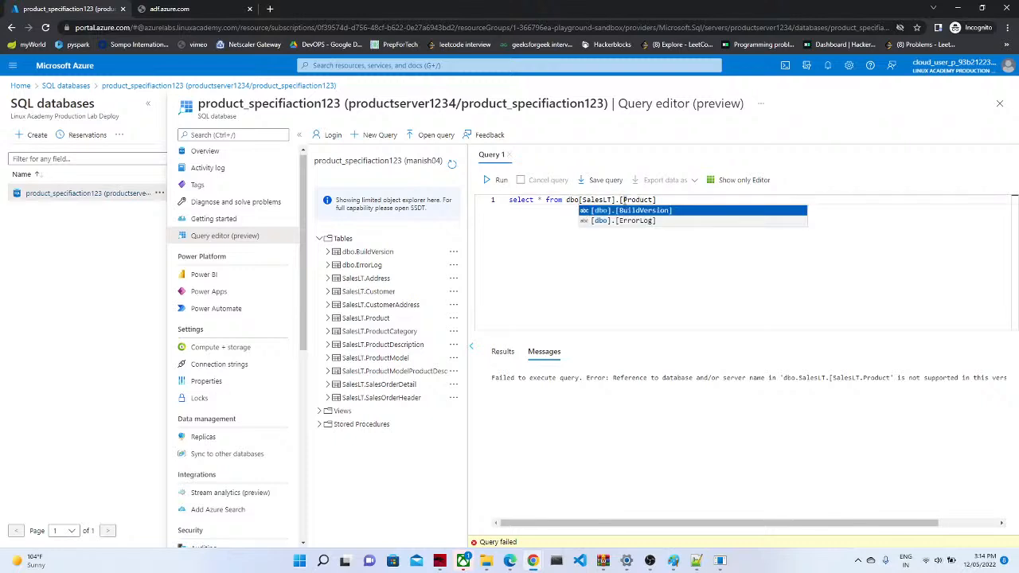
{"action": "type", "text": "."}
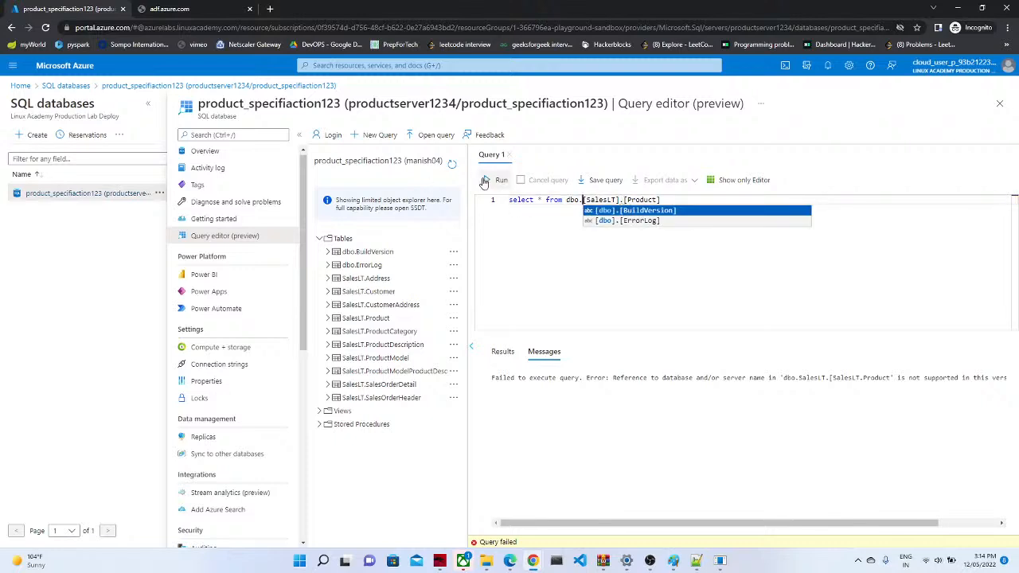
{"action": "left_click", "coordinate": [487, 184]}
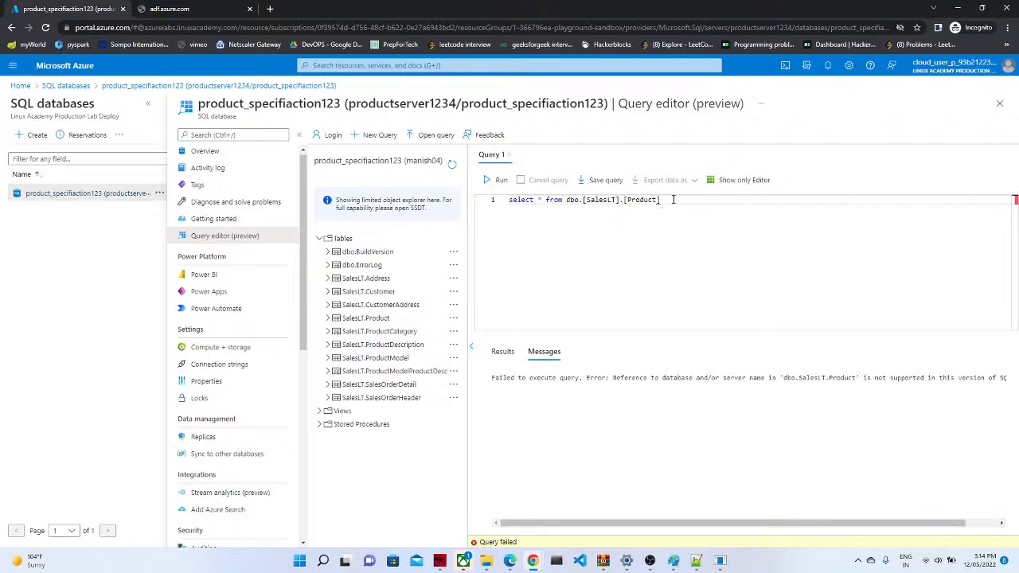
Step: Retype the query as dbo.[SalesLT].[Product] via autocomplete and rerun it
{"action": "key", "text": "BackSpace"}
{"action": "key", "text": "BackSpace"}
{"action": "key", "text": "BackSpace"}
{"action": "key", "text": "BackSpace"}
{"action": "key", "text": "BackSpace"}
{"action": "key", "text": "BackSpace"}
{"action": "key", "text": "BackSpace"}
{"action": "key", "text": "BackSpace"}
{"action": "key", "text": "BackSpace"}
{"action": "key", "text": "BackSpace"}
{"action": "key", "text": "BackSpace"}
{"action": "key", "text": "BackSpace"}
{"action": "key", "text": "BackSpace"}
{"action": "key", "text": "BackSpace"}
{"action": "key", "text": "BackSpace"}
{"action": "key", "text": "BackSpace"}
{"action": "key", "text": "BackSpace"}
{"action": "key", "text": "BackSpace"}
{"action": "key", "text": "BackSpace"}
{"action": "key", "text": "BackSpace"}
{"action": "type", "text": "b"}
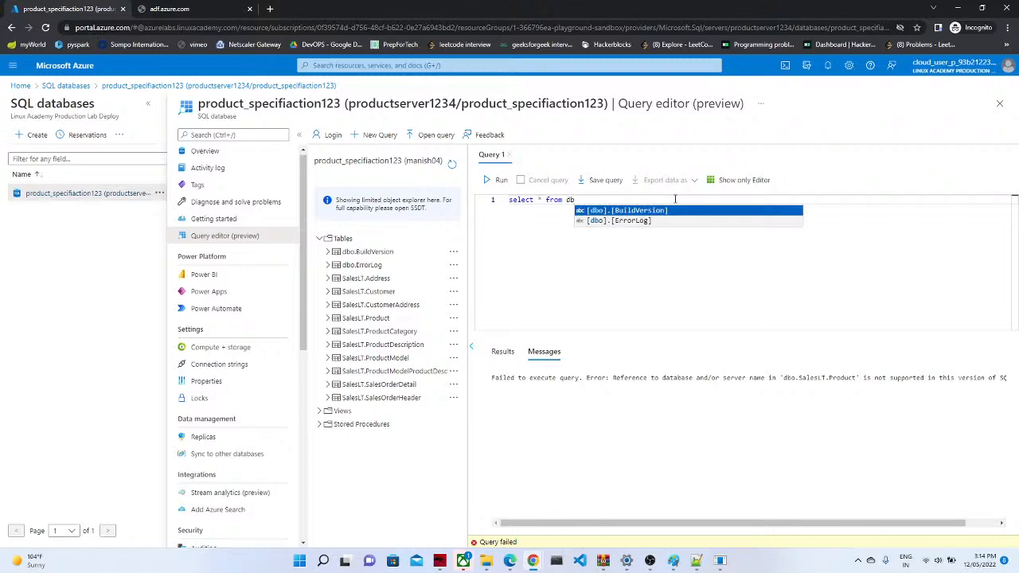
{"action": "type", "text": "o"}
{"action": "type", "text": ".sal"}
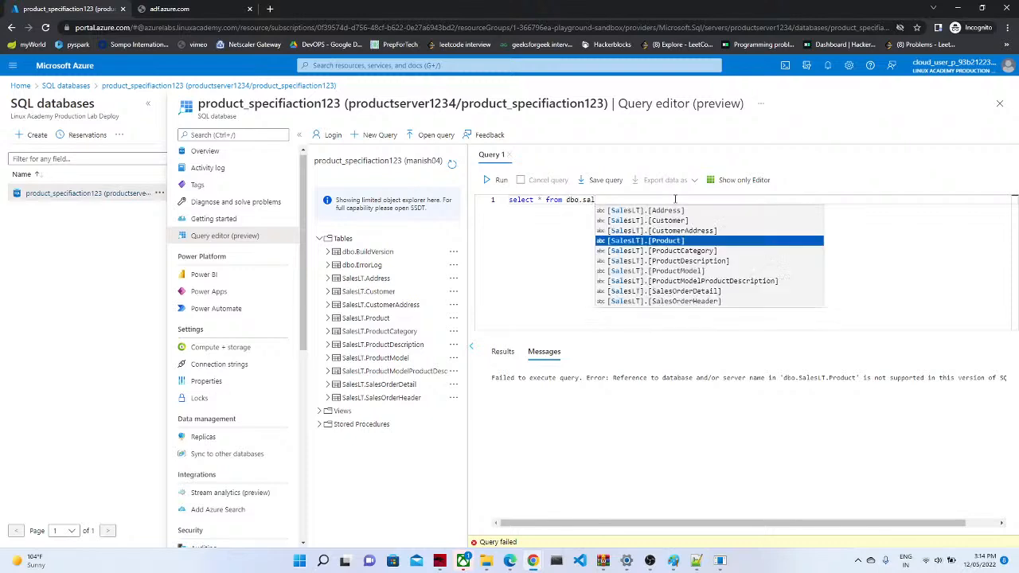
{"action": "left_click", "coordinate": [650, 242]}
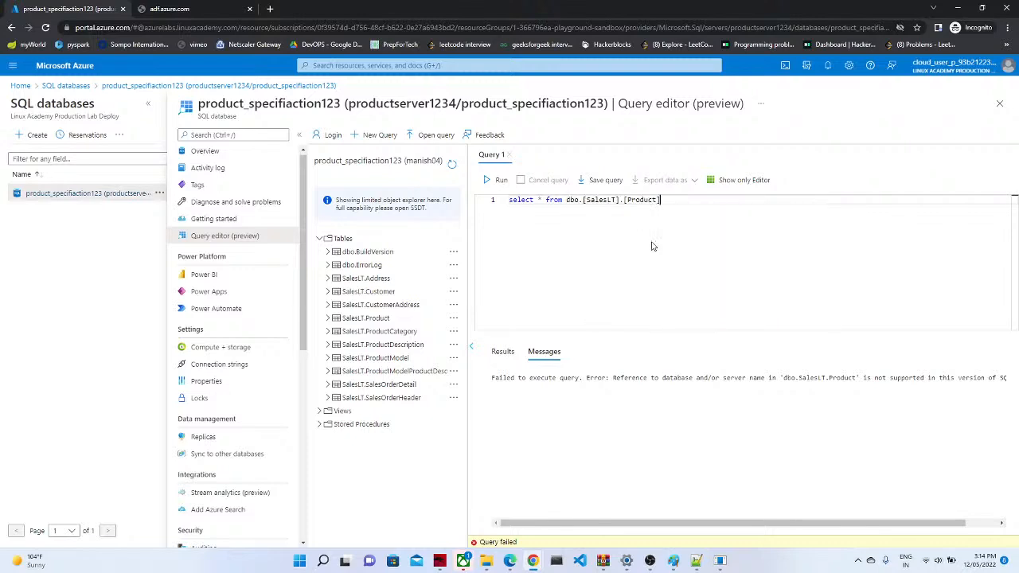
{"action": "left_click", "coordinate": [500, 182]}
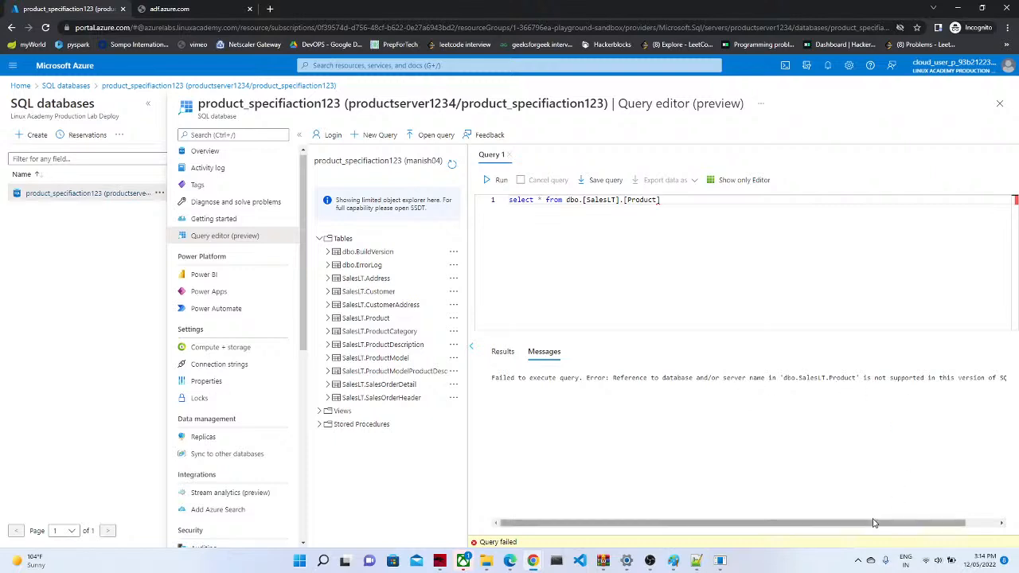
{"action": "left_click_drag", "start_coordinate": [872, 524], "coordinate": [790, 523]}
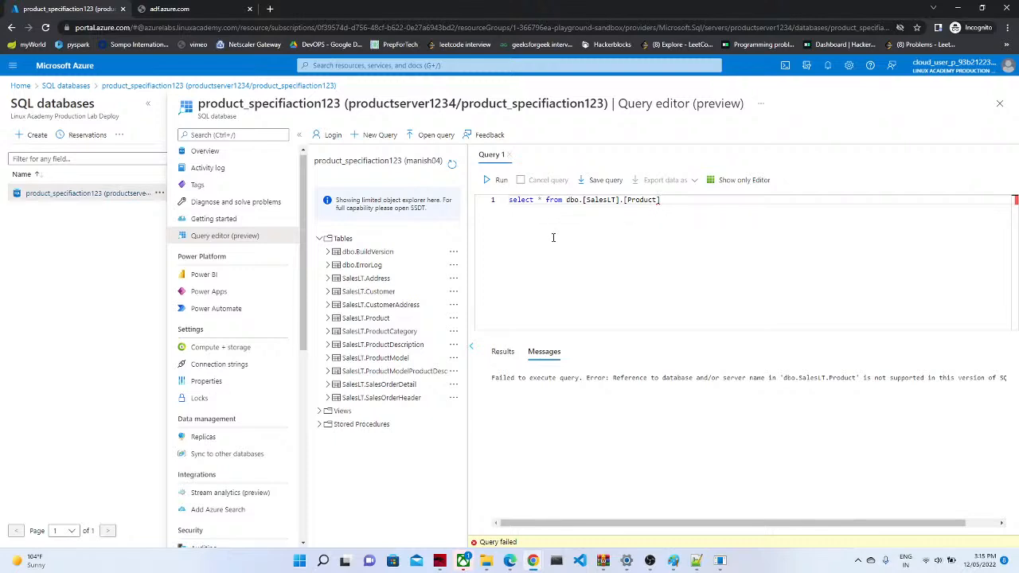
{"action": "left_click", "coordinate": [191, 8]}
Step: Reload the Azure Data Factory tab and delete the failed query from Query 1
{"action": "left_click", "coordinate": [205, 27]}
{"action": "key", "text": "Return"}
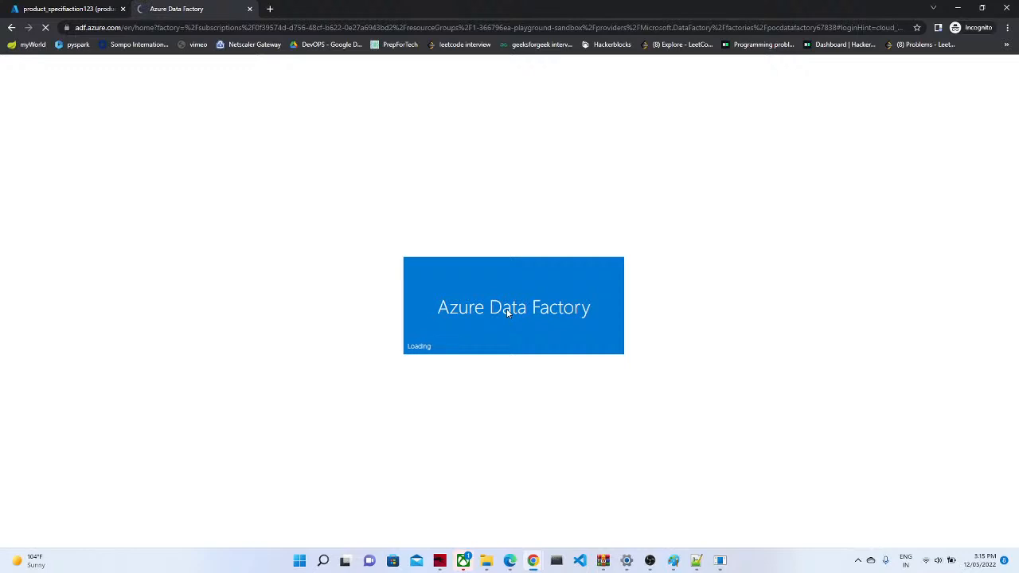
{"action": "left_click", "coordinate": [60, 7]}
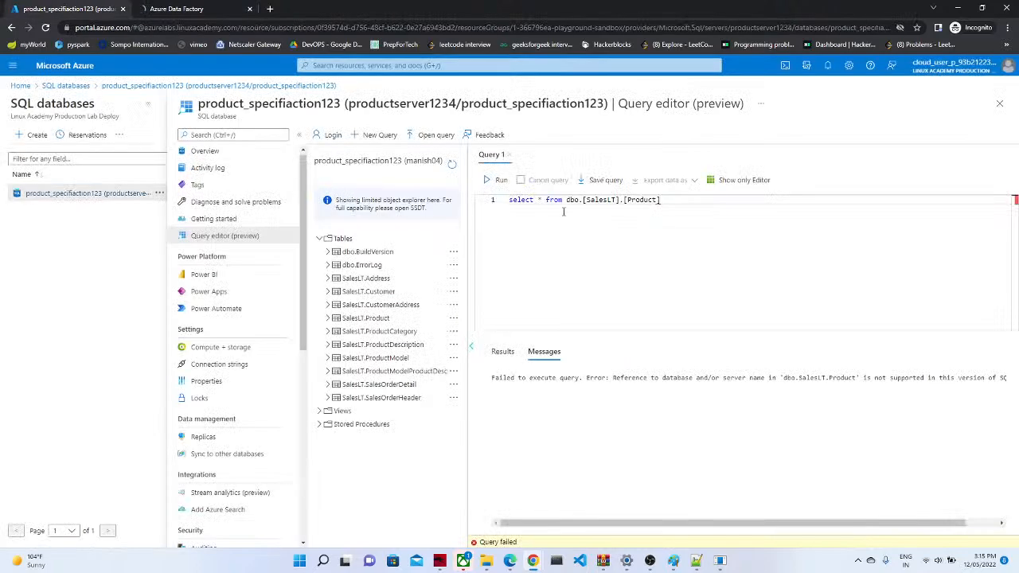
{"action": "key", "text": "ctrl+shift+Left"}
{"action": "key", "text": "ctrl+shift+Left"}
{"action": "key", "text": "ctrl+shift+Left"}
{"action": "key", "text": "ctrl+shift+Left"}
{"action": "key", "text": "ctrl+shift+Left"}
{"action": "key", "text": "ctrl+shift+Left"}
{"action": "key", "text": "ctrl+shift+Left"}
{"action": "key", "text": "ctrl+shift+Left"}
{"action": "key", "text": "ctrl+shift+Left"}
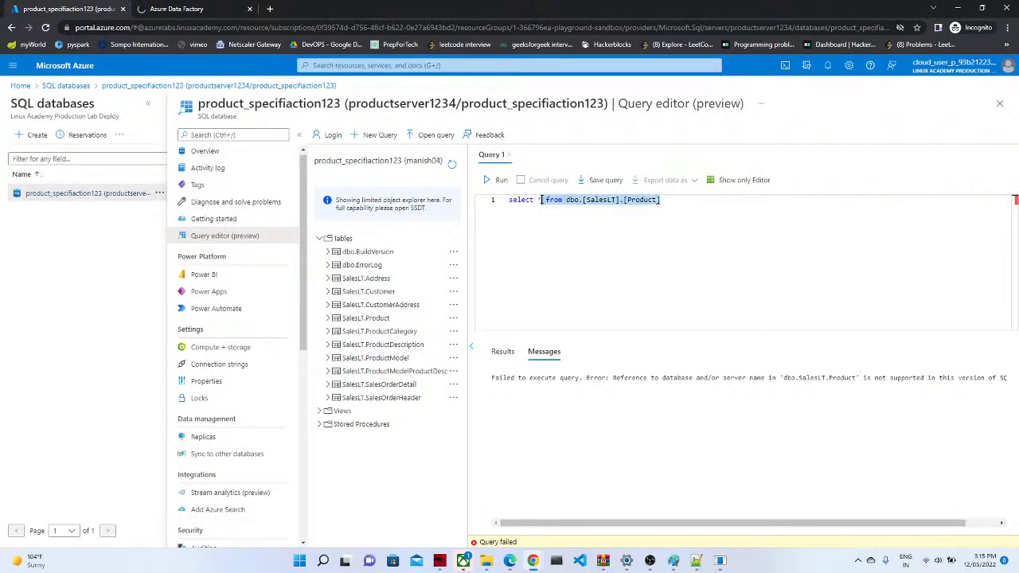
{"action": "key", "text": "BackSpace"}
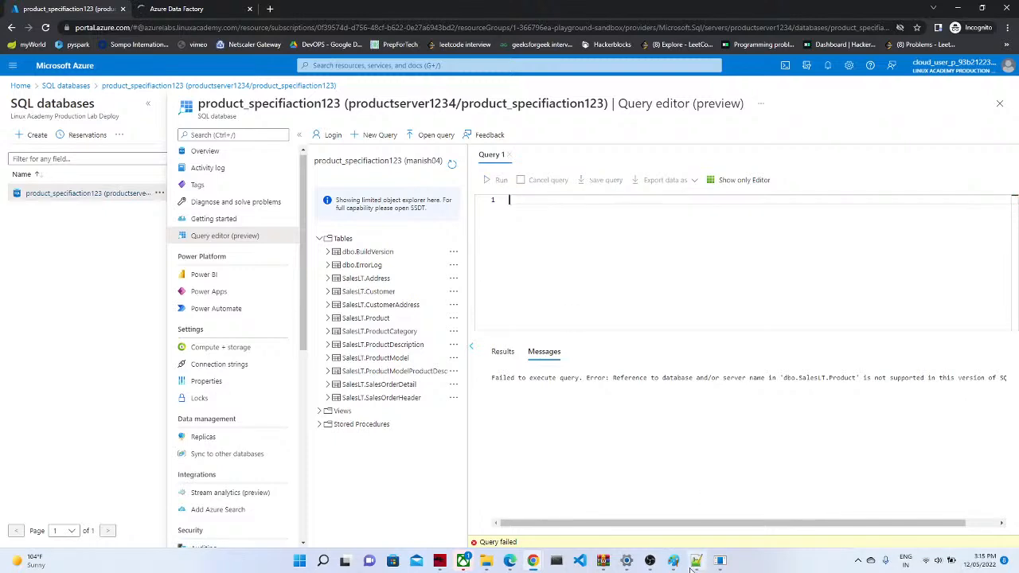
{"action": "left_click", "coordinate": [696, 560]}
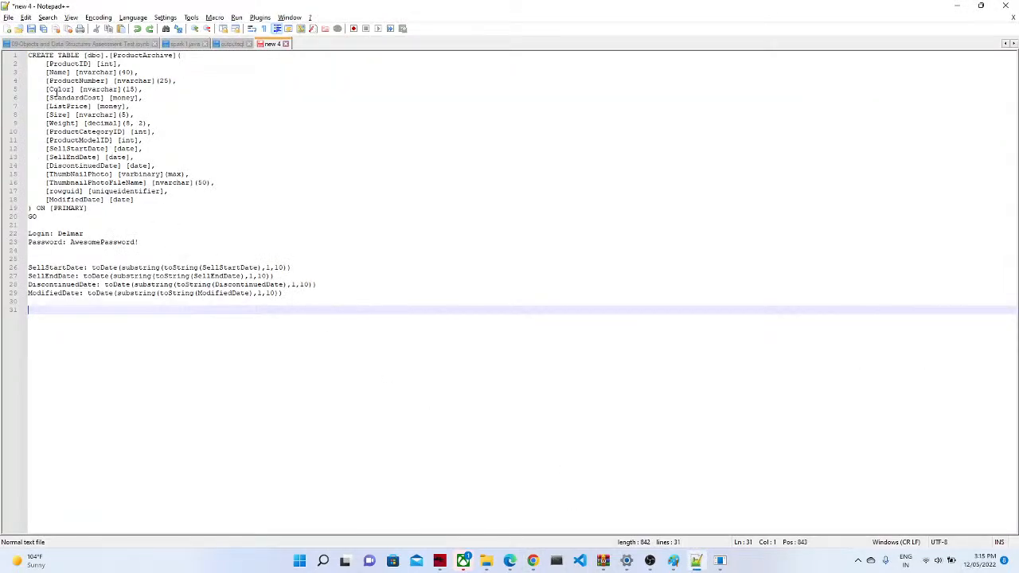
Step: Paste the ProductArchive CREATE TABLE script from Notepad++ into Query 1 and run it
{"action": "left_click_drag", "start_coordinate": [28, 55], "coordinate": [78, 225]}
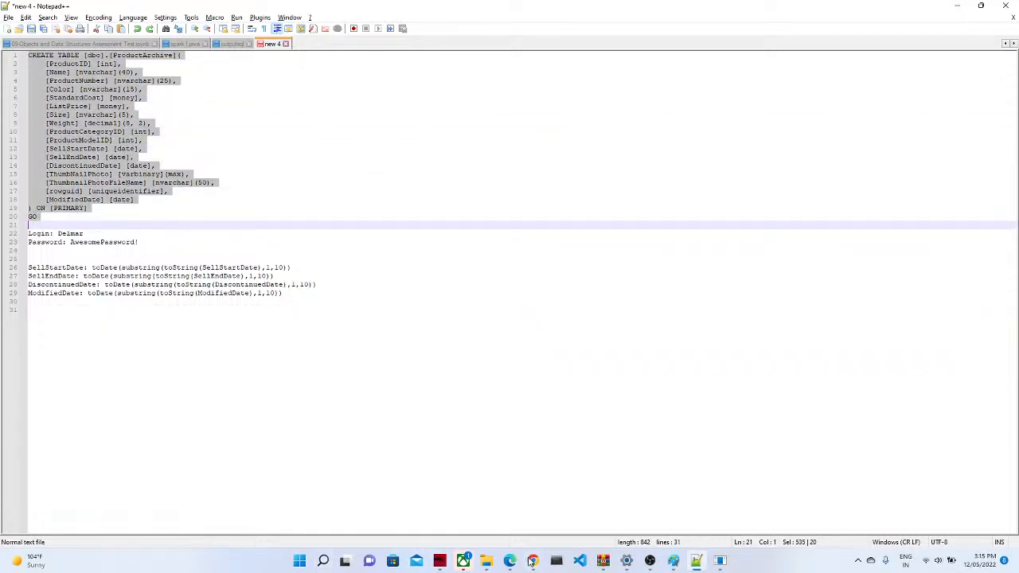
{"action": "mouse_move", "coordinate": [531, 561]}
{"action": "left_click", "coordinate": [544, 513]}
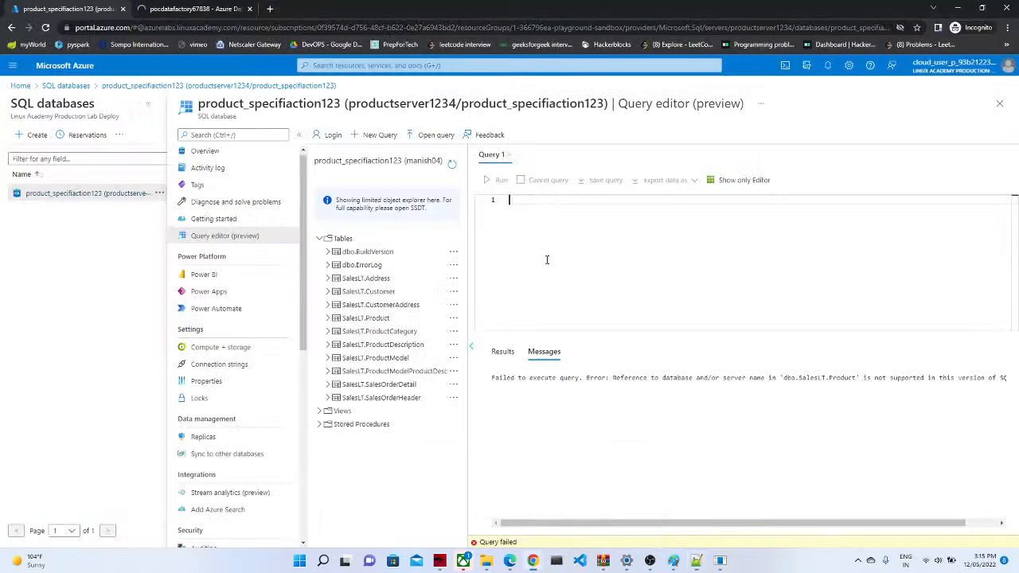
{"action": "left_click", "coordinate": [548, 258]}
{"action": "key", "text": "ctrl+v"}
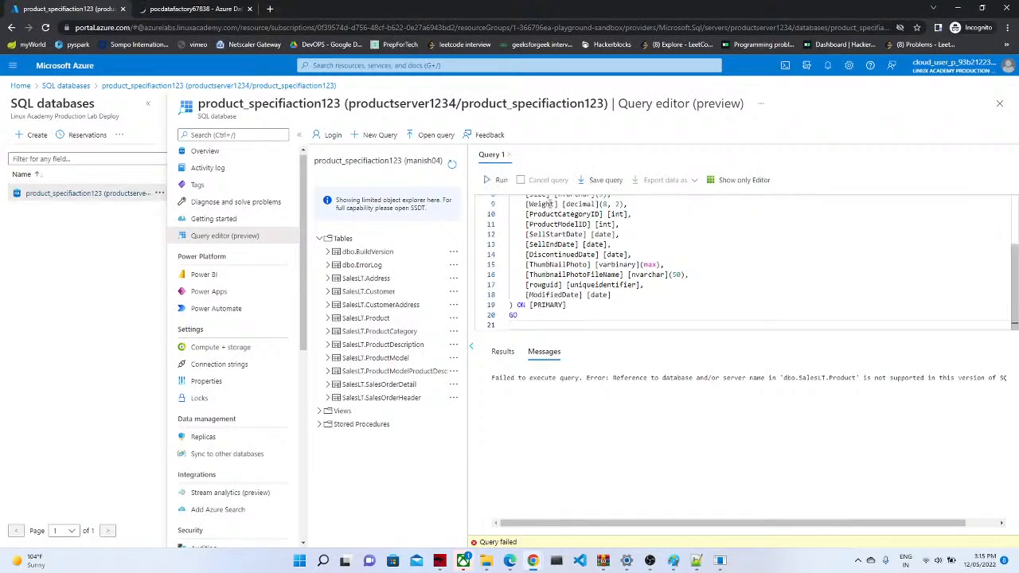
{"action": "left_click", "coordinate": [500, 178]}
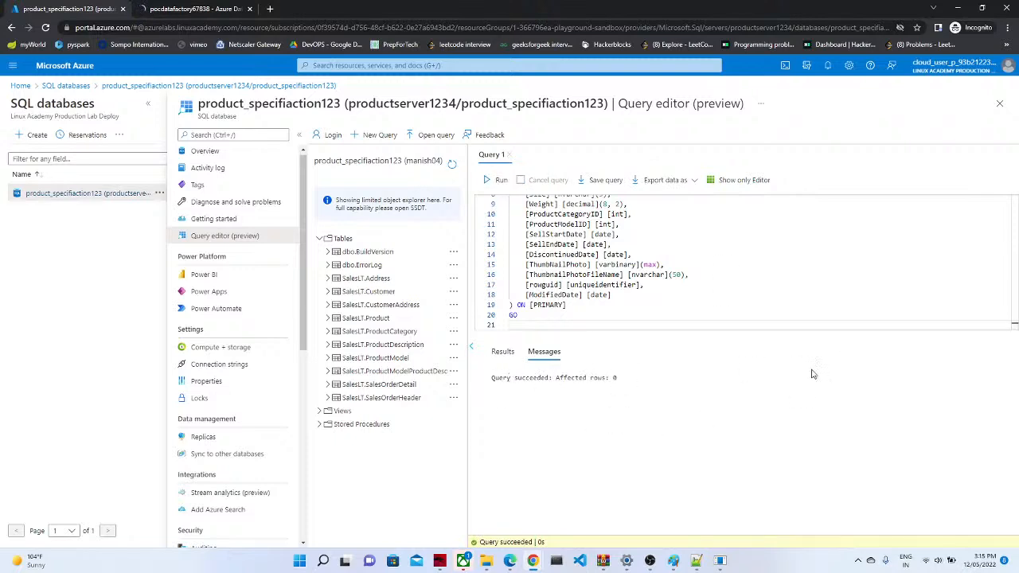
Step: Select and delete the whole CREATE TABLE script from the query editor
{"action": "left_click_drag", "start_coordinate": [1014, 275], "coordinate": [1006, 219]}
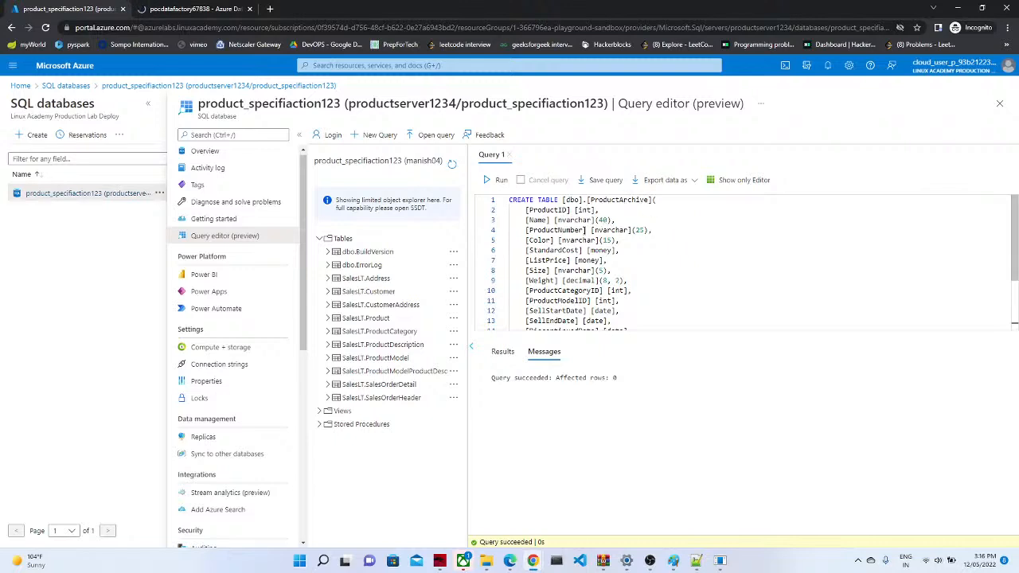
{"action": "left_click", "coordinate": [584, 230]}
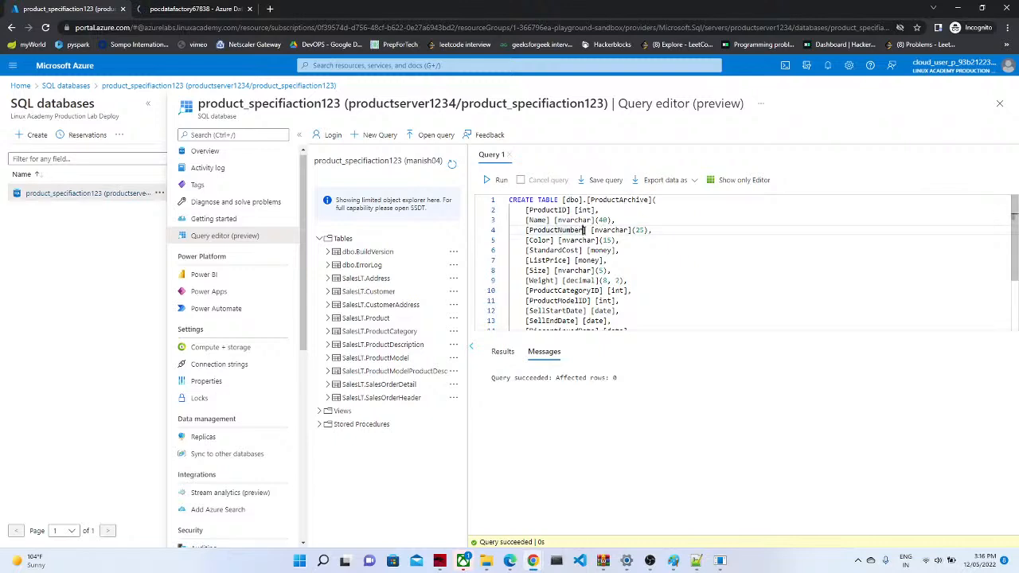
{"action": "key", "text": "ctrl+a"}
{"action": "key", "text": "BackSpace"}
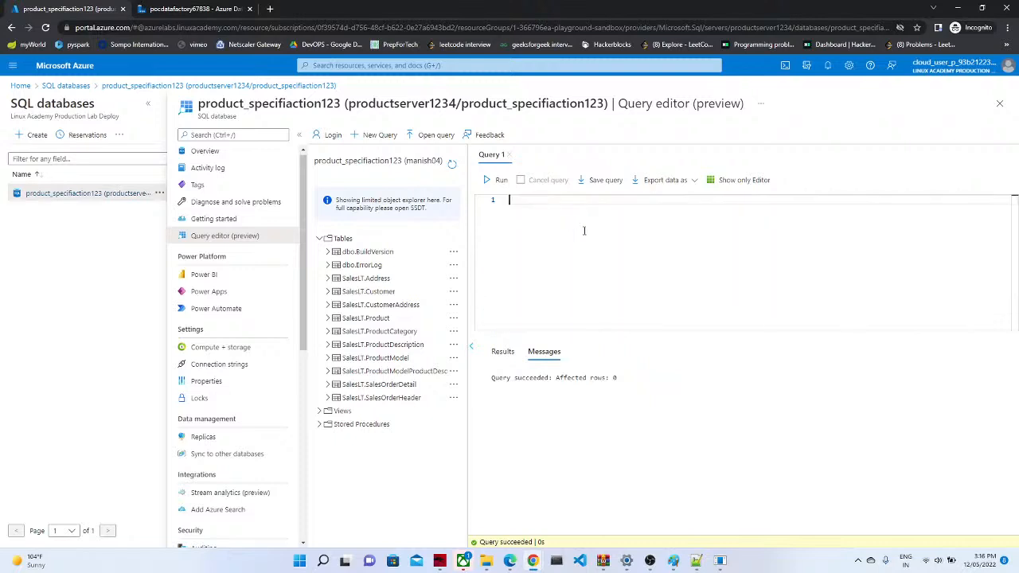
Step: Preview the top 1000 rows of the SalesLT.Customer table
{"action": "type", "text": "sele"}
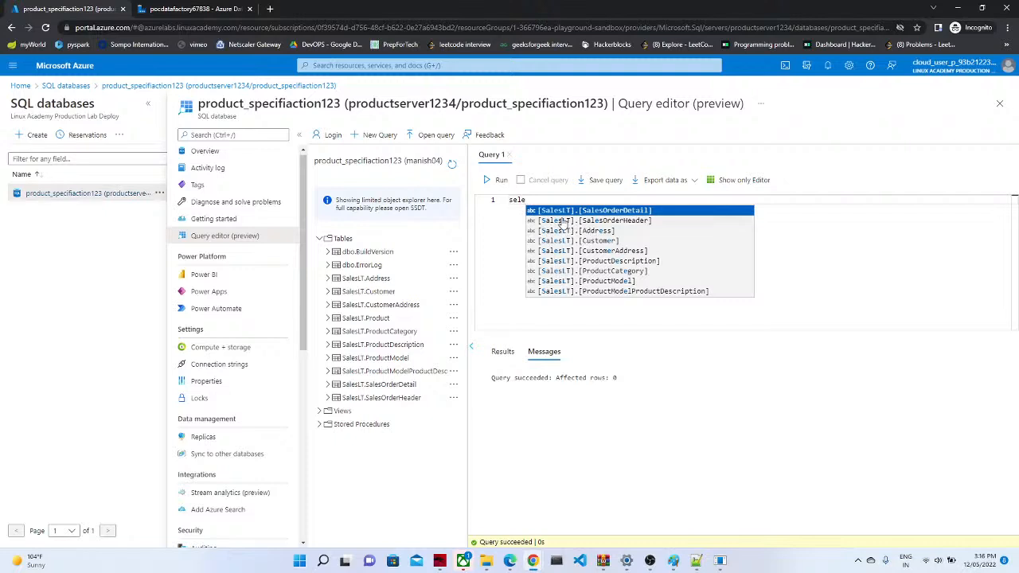
{"action": "type", "text": "ct * fr"}
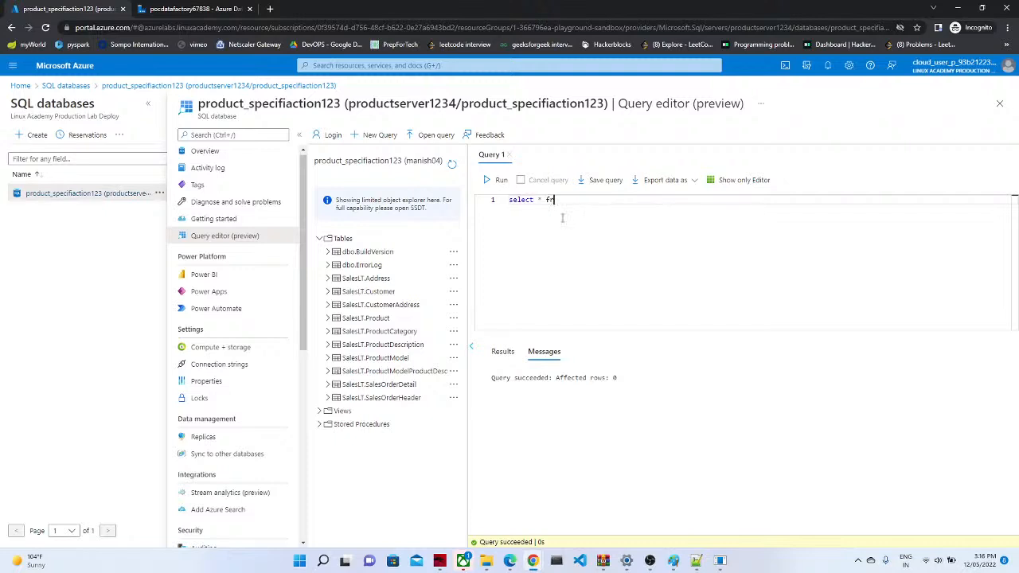
{"action": "type", "text": "om dbo."}
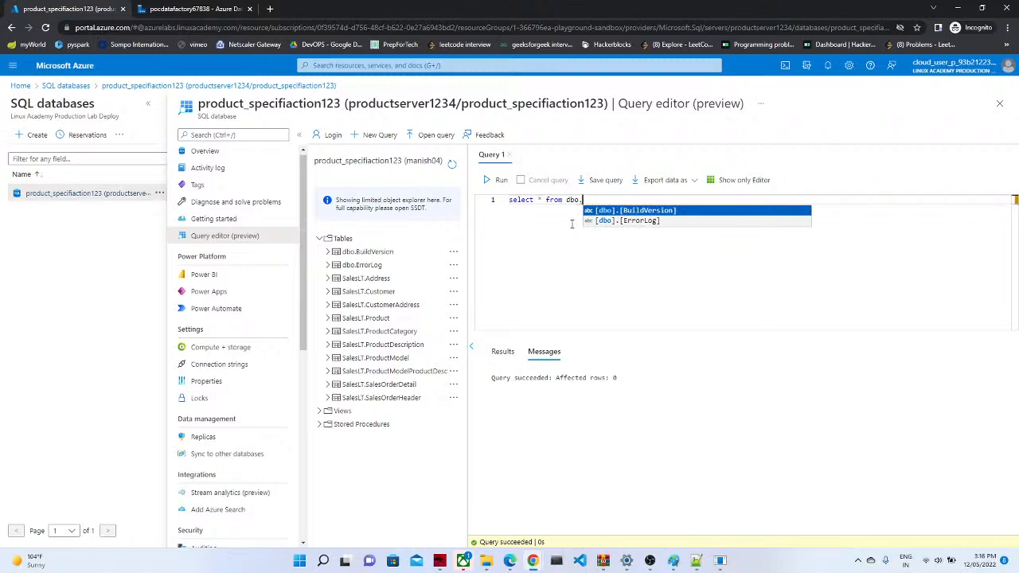
{"action": "type", "text": "sa"}
{"action": "key", "text": "BackSpace"}
{"action": "key", "text": "BackSpace"}
{"action": "key", "text": "BackSpace"}
{"action": "key", "text": "BackSpace"}
{"action": "key", "text": "BackSpace"}
{"action": "key", "text": "BackSpace"}
{"action": "key", "text": "BackSpace"}
{"action": "key", "text": "BackSpace"}
{"action": "key", "text": "BackSpace"}
{"action": "key", "text": "BackSpace"}
{"action": "key", "text": "BackSpace"}
{"action": "key", "text": "BackSpace"}
{"action": "key", "text": "BackSpace"}
{"action": "key", "text": "BackSpace"}
{"action": "key", "text": "BackSpace"}
{"action": "key", "text": "BackSpace"}
{"action": "key", "text": "BackSpace"}
{"action": "key", "text": "BackSpace"}
{"action": "key", "text": "BackSpace"}
{"action": "key", "text": "BackSpace"}
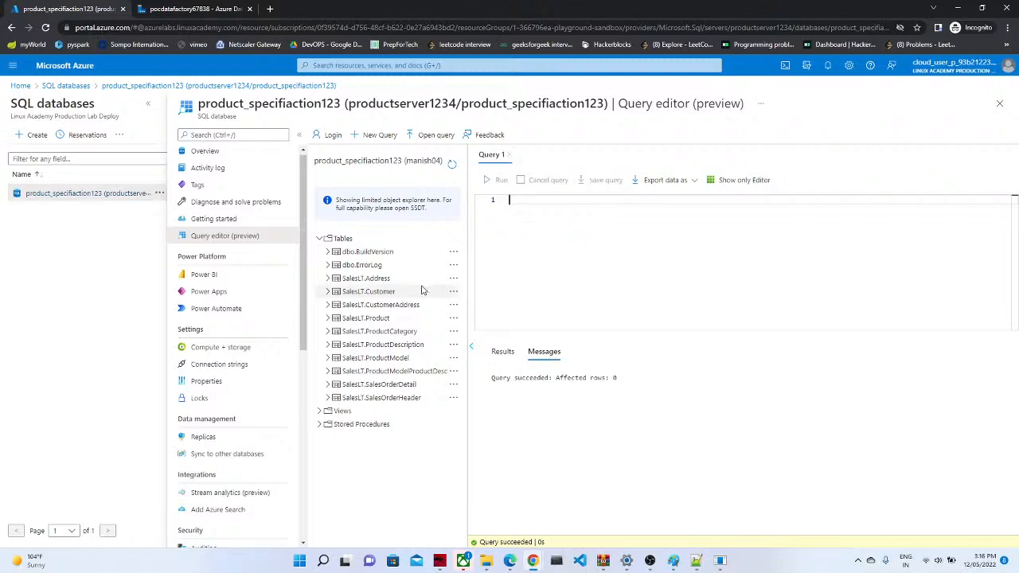
{"action": "right_click", "coordinate": [380, 294]}
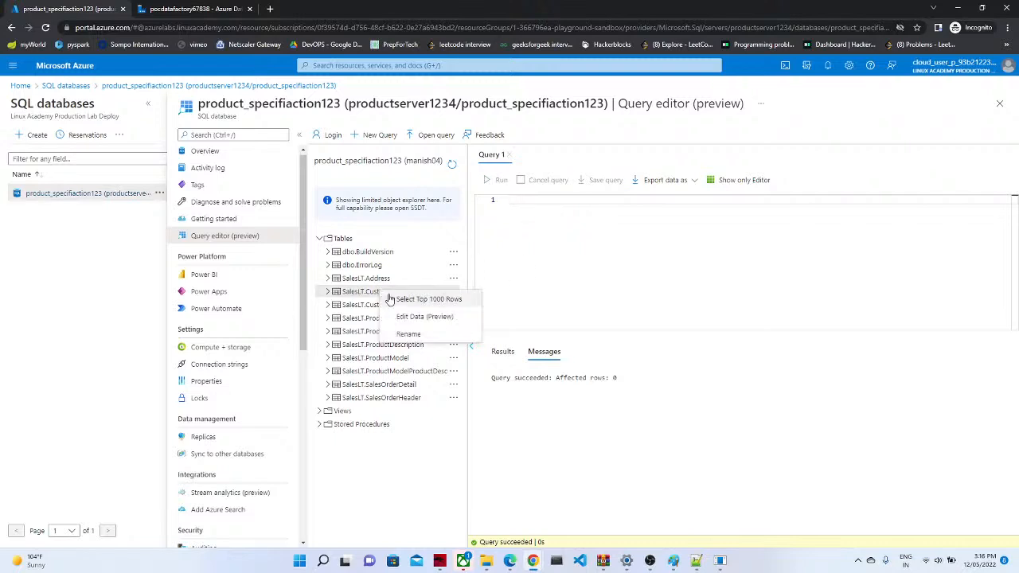
{"action": "left_click", "coordinate": [402, 298]}
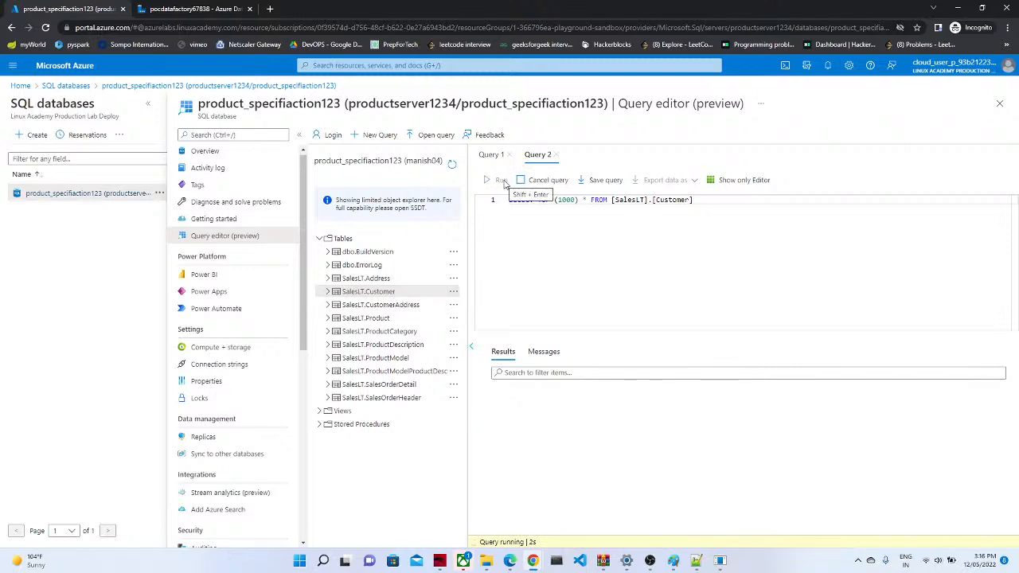
Step: Open and run a top 1000 rows query on SalesLT.Product, reviewing the results
{"action": "right_click", "coordinate": [370, 319]}
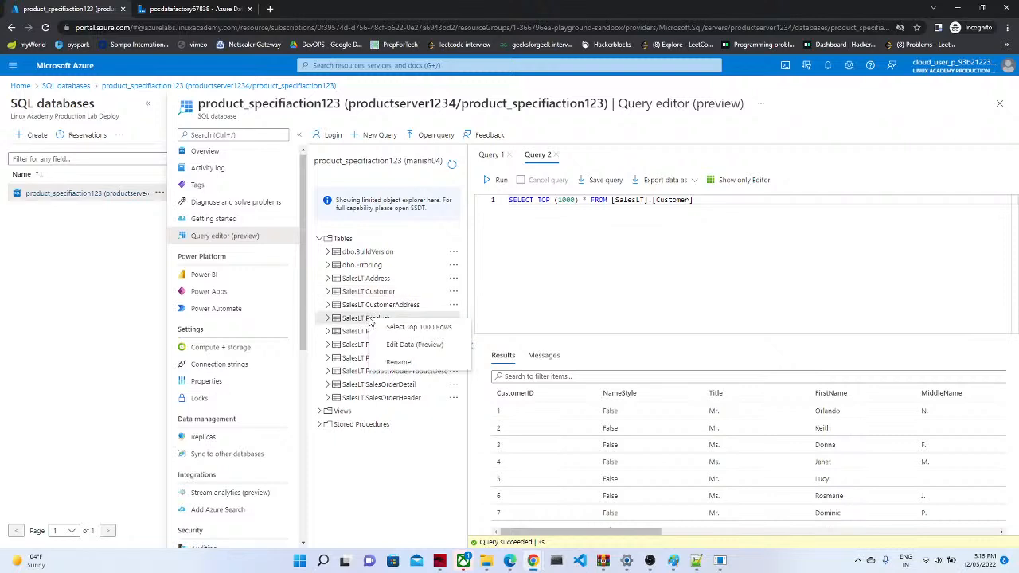
{"action": "left_click", "coordinate": [391, 327]}
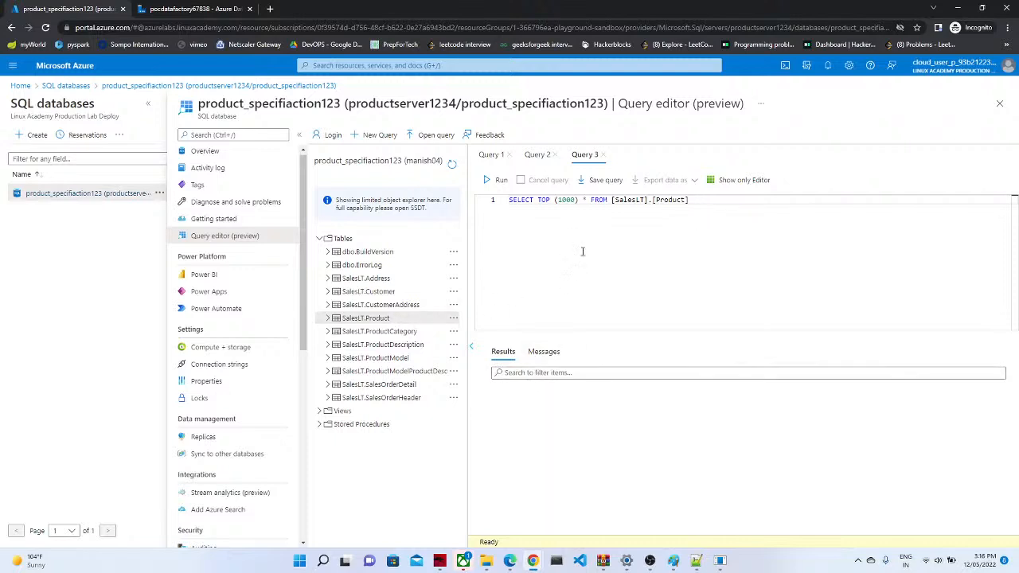
{"action": "left_click", "coordinate": [496, 182]}
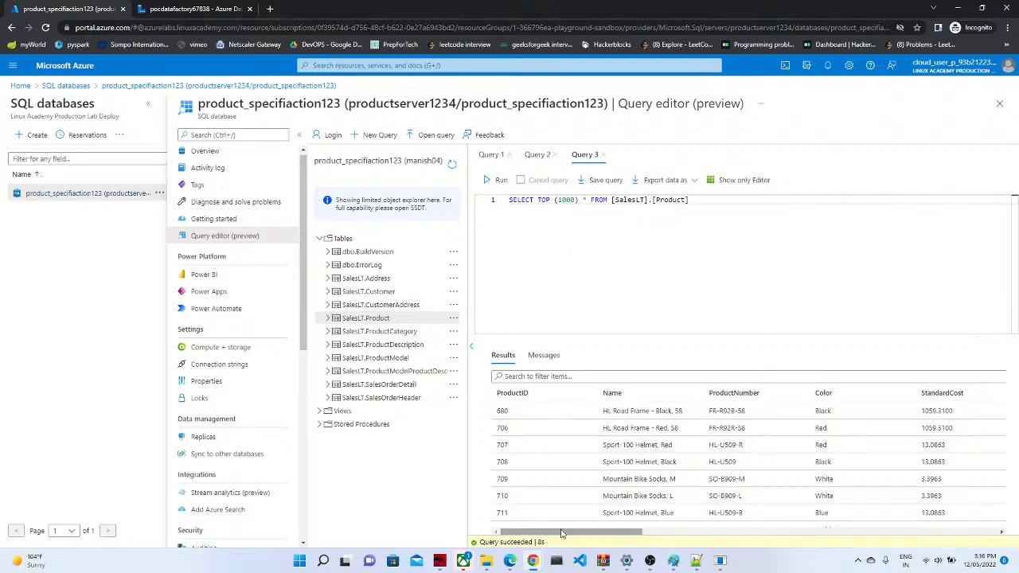
{"action": "left_click_drag", "start_coordinate": [561, 533], "coordinate": [557, 506]}
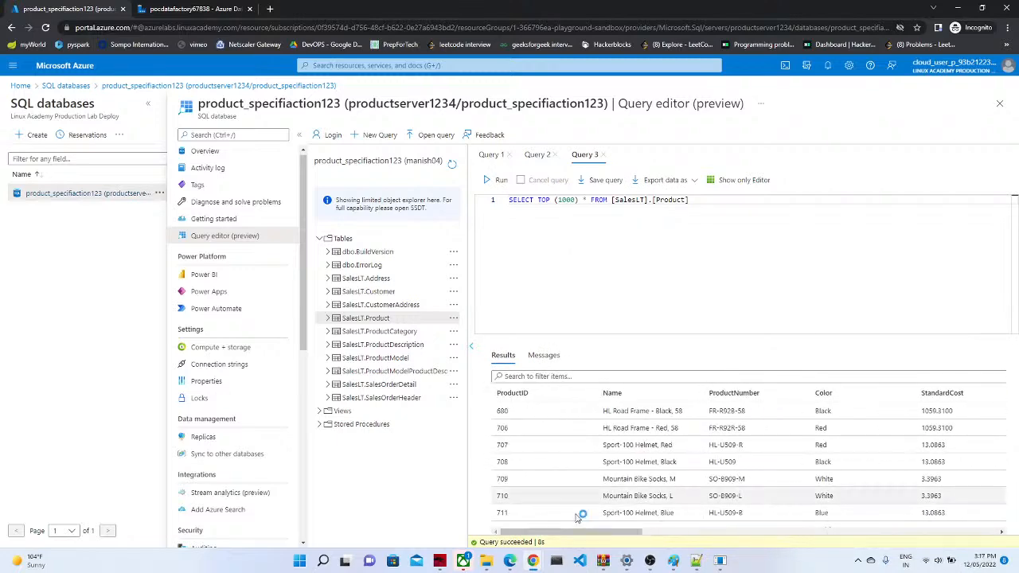
{"action": "left_click", "coordinate": [695, 560]}
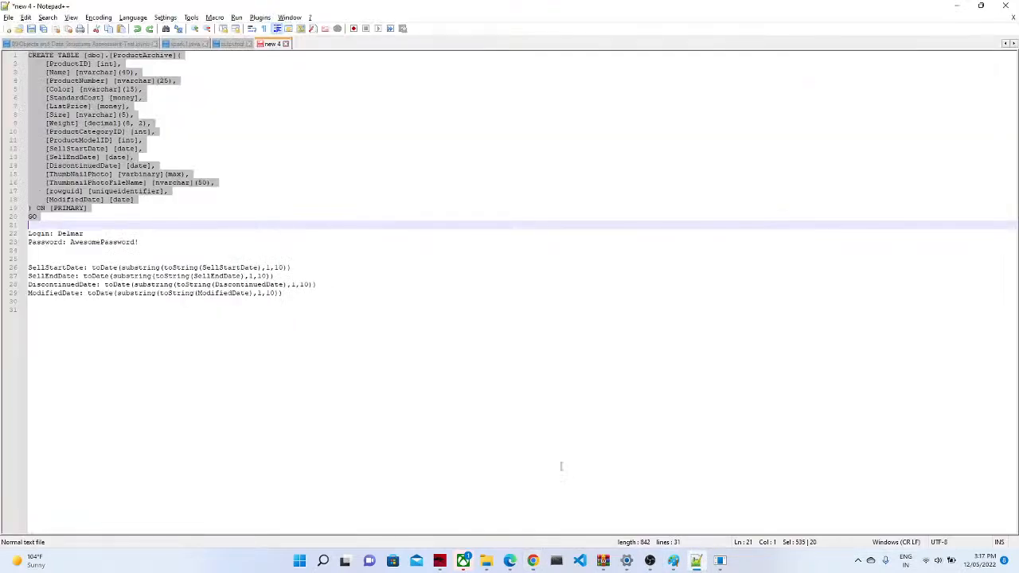
Step: Copy the CREATE TABLE script from Notepad++ and paste it over the Query 3 text
{"action": "left_click", "coordinate": [72, 225]}
{"action": "left_click_drag", "start_coordinate": [72, 225], "coordinate": [3, 8]}
{"action": "key", "text": "alt+Tab"}
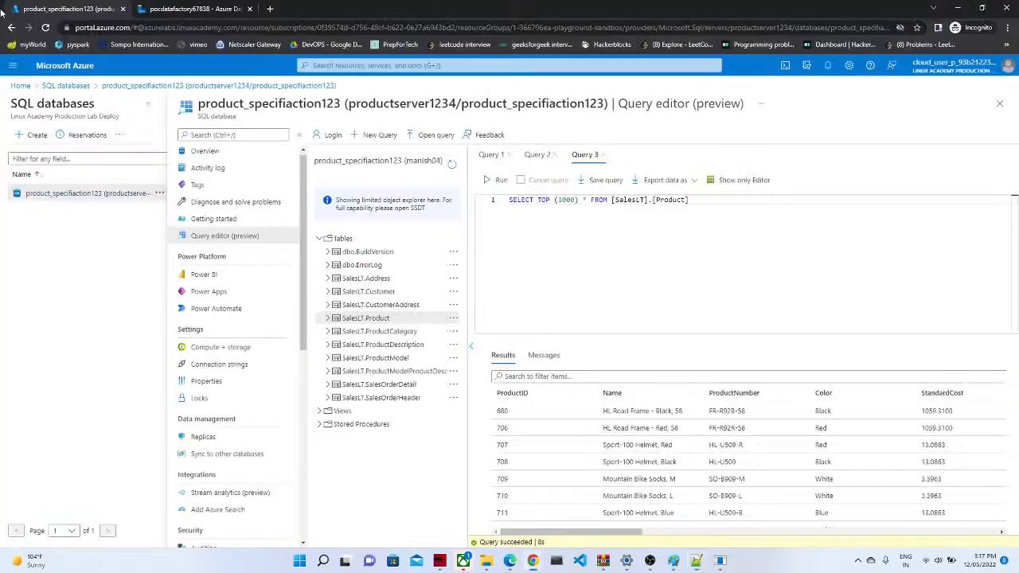
{"action": "key", "text": "ctrl+a"}
{"action": "key", "text": "ctrl+v"}
{"action": "left_click_drag", "start_coordinate": [1016, 298], "coordinate": [1009, 237]}
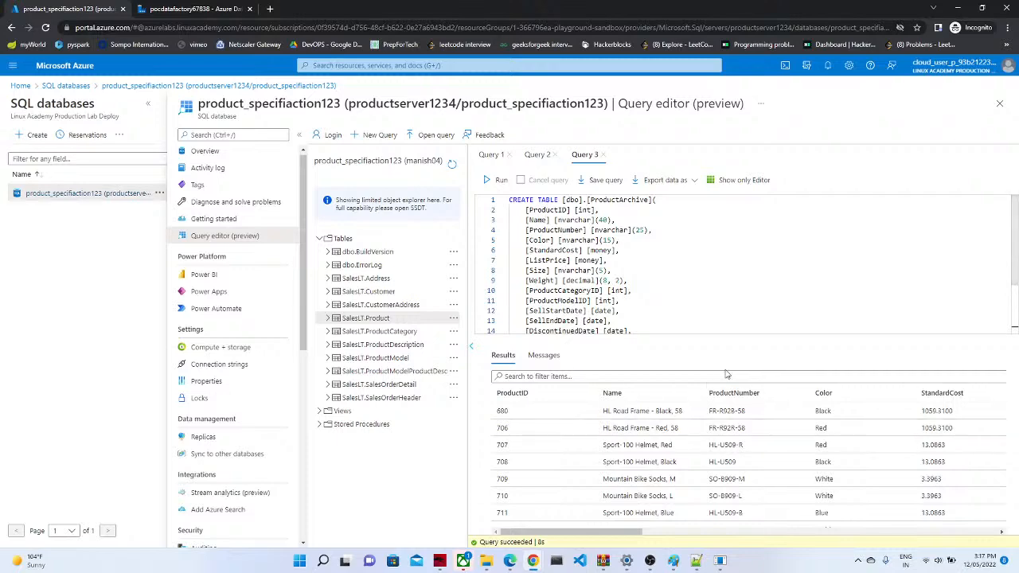
{"action": "left_click_drag", "start_coordinate": [601, 534], "coordinate": [882, 535]}
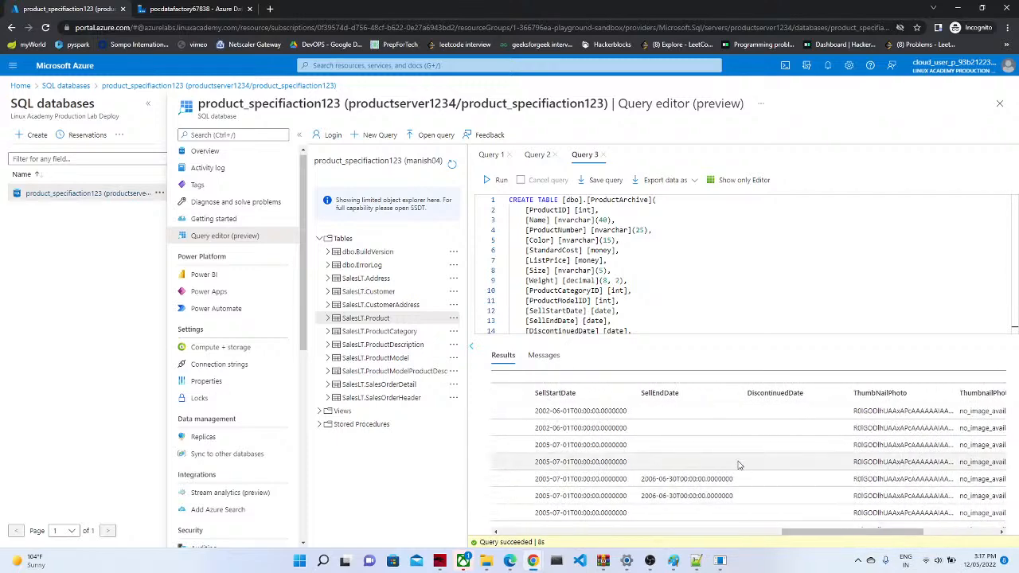
{"action": "left_click_drag", "start_coordinate": [806, 528], "coordinate": [955, 528]}
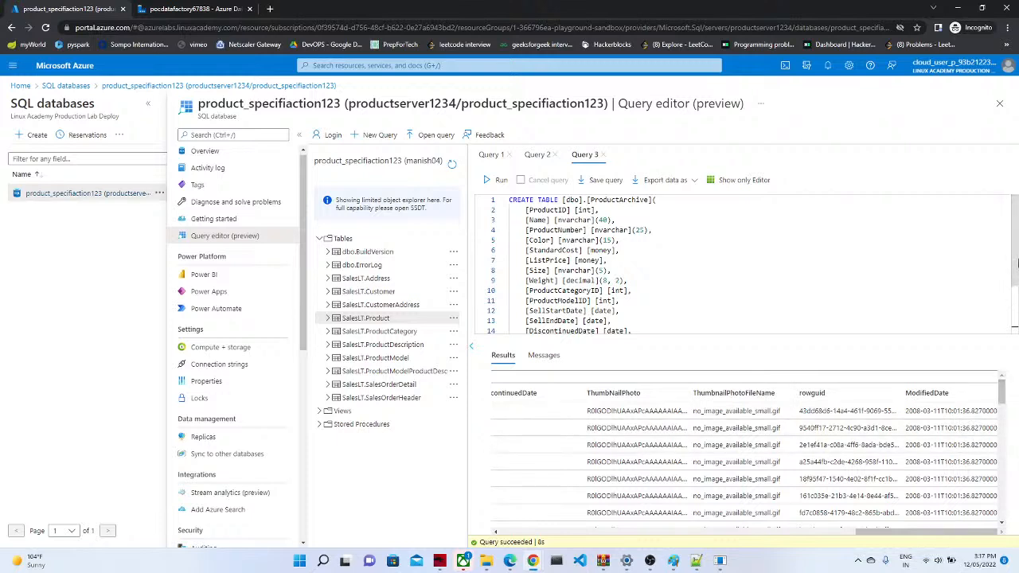
{"action": "left_click_drag", "start_coordinate": [1015, 263], "coordinate": [1016, 223]}
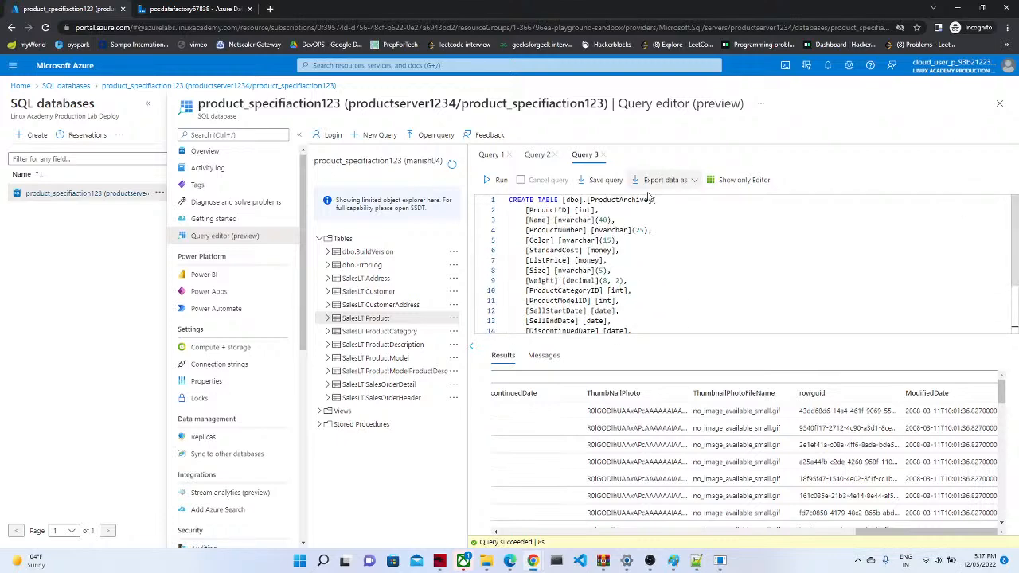
Step: Change the query to select * from [dbo].[ProductArchive] and run it, returning 0 rows
{"action": "left_click_drag", "start_coordinate": [654, 200], "coordinate": [669, 347]}
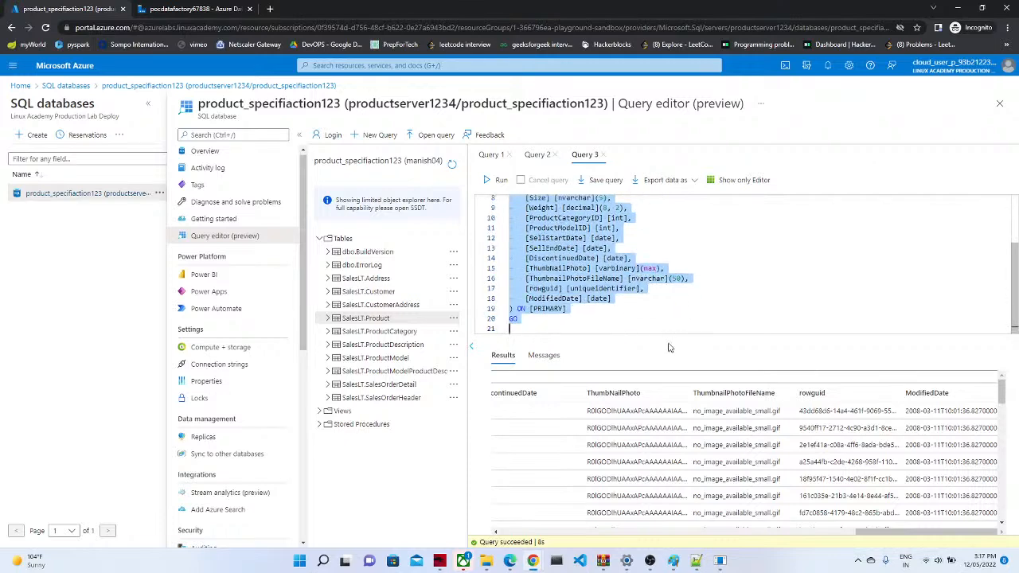
{"action": "key", "text": "Delete"}
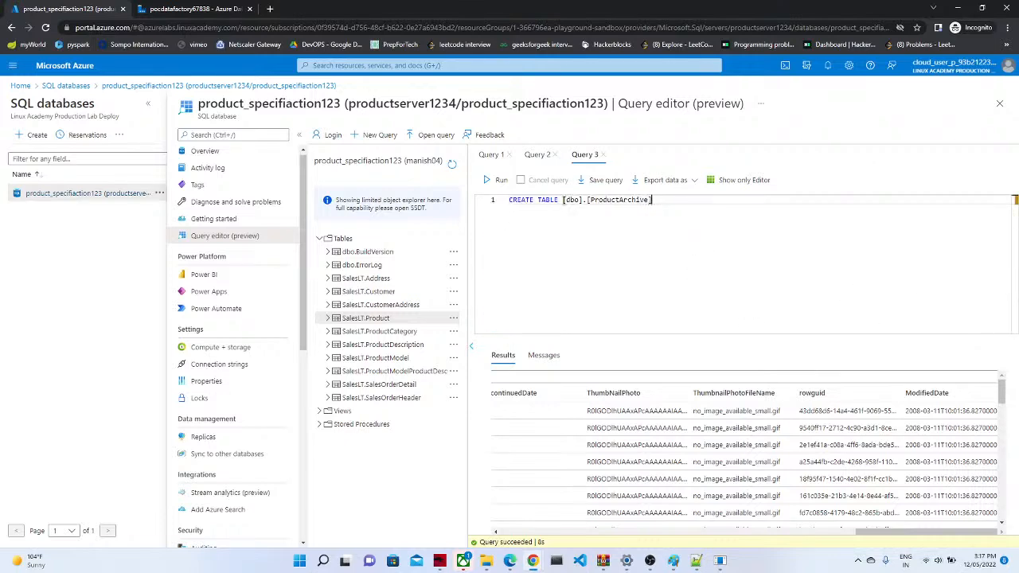
{"action": "left_click_drag", "start_coordinate": [562, 199], "coordinate": [496, 203]}
{"action": "type", "text": "selec"}
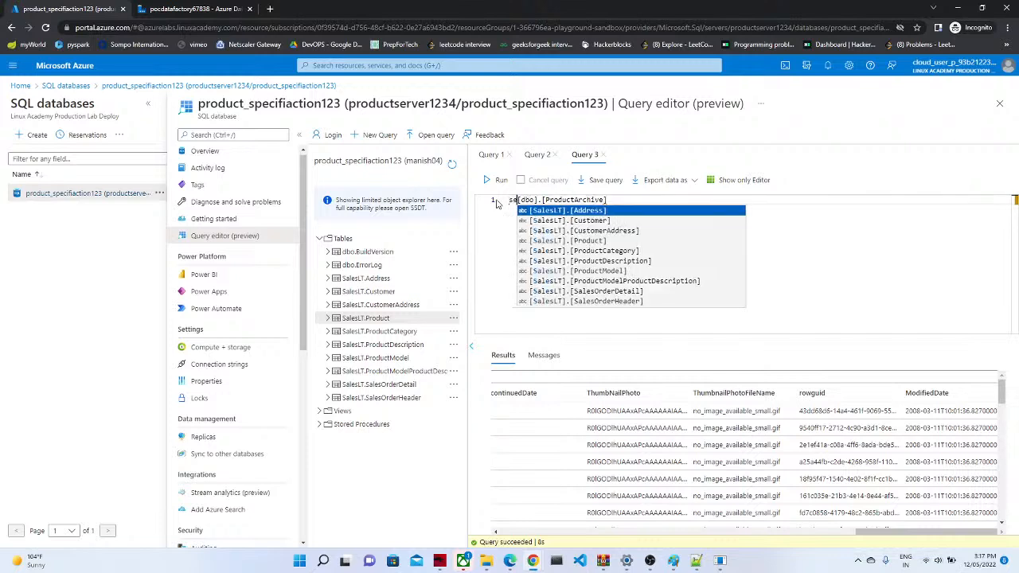
{"action": "type", "text": "t * from"}
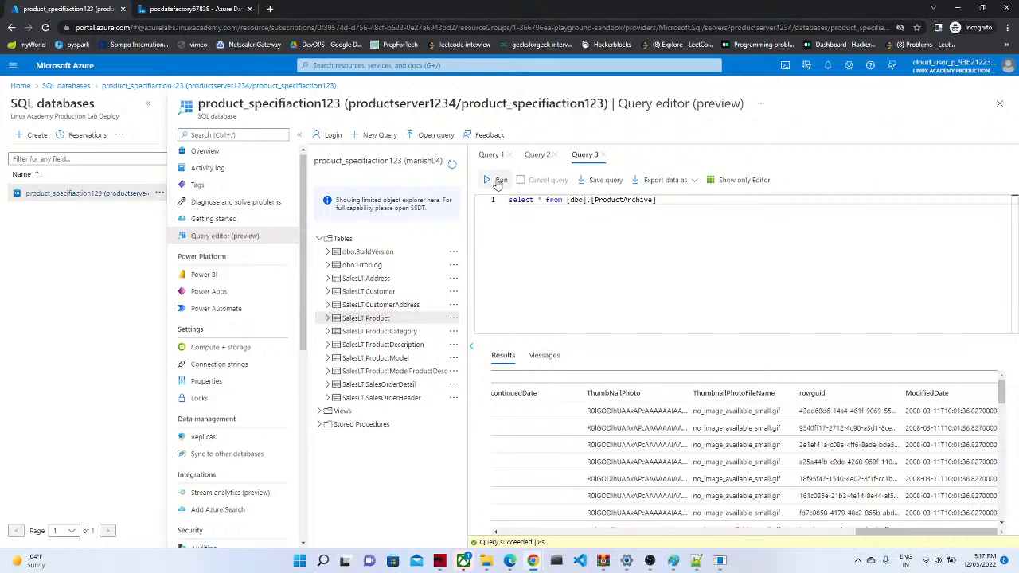
{"action": "left_click", "coordinate": [498, 182]}
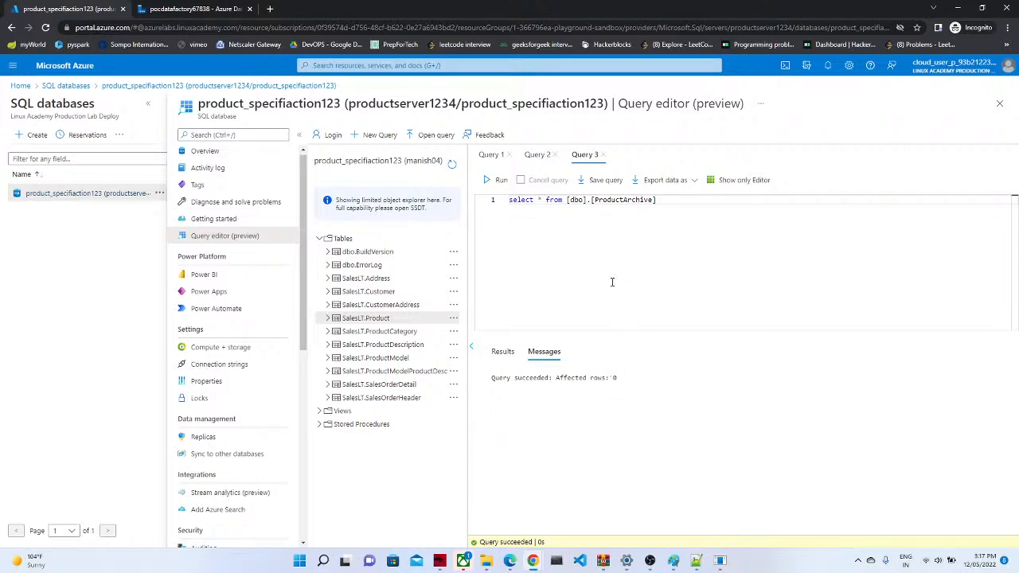
{"action": "left_click", "coordinate": [188, 9]}
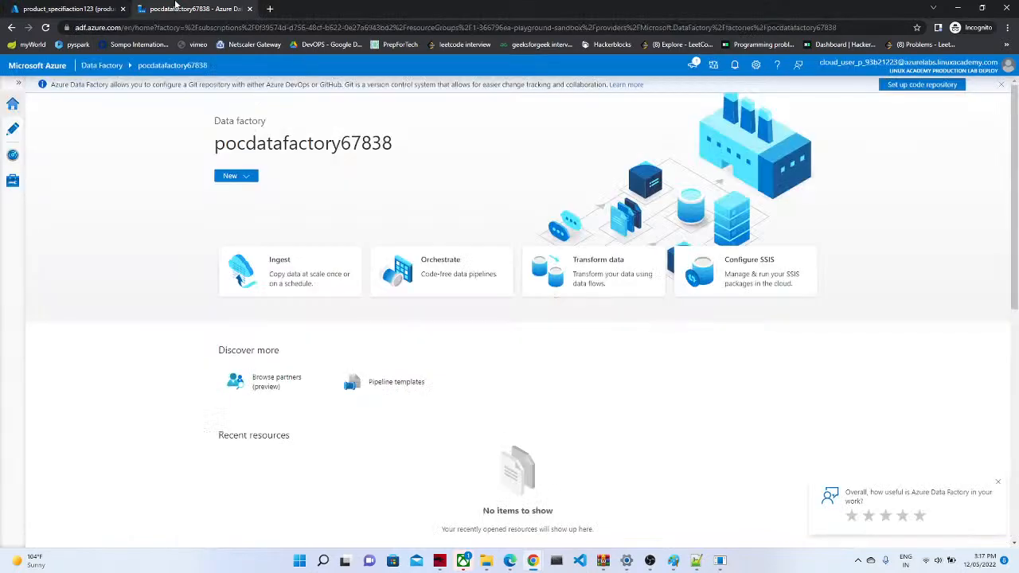
Step: In the Author view's Factory Resources, create a new data flow named dataflow1
{"action": "left_click", "coordinate": [67, 7]}
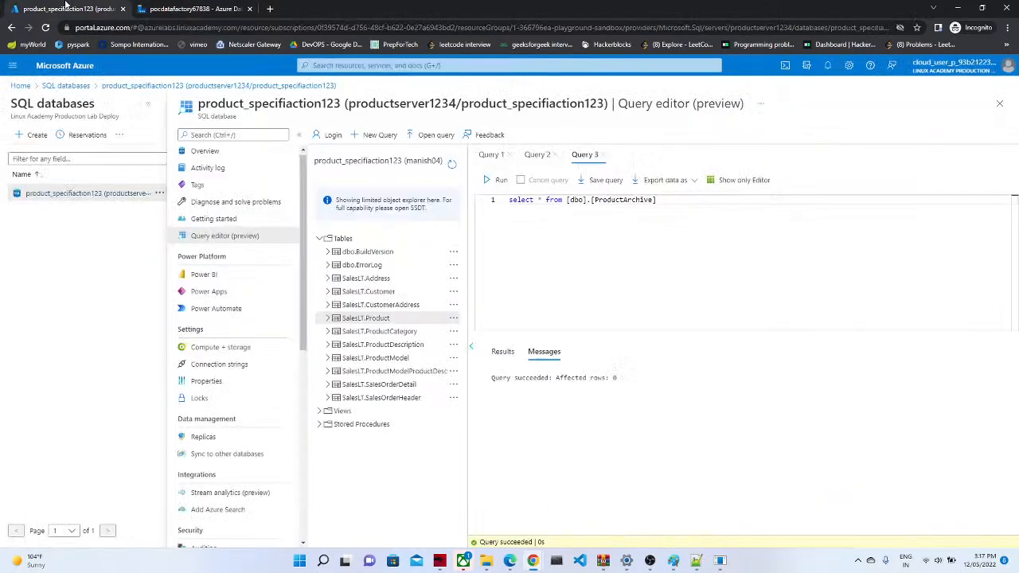
{"action": "double_click", "coordinate": [624, 200]}
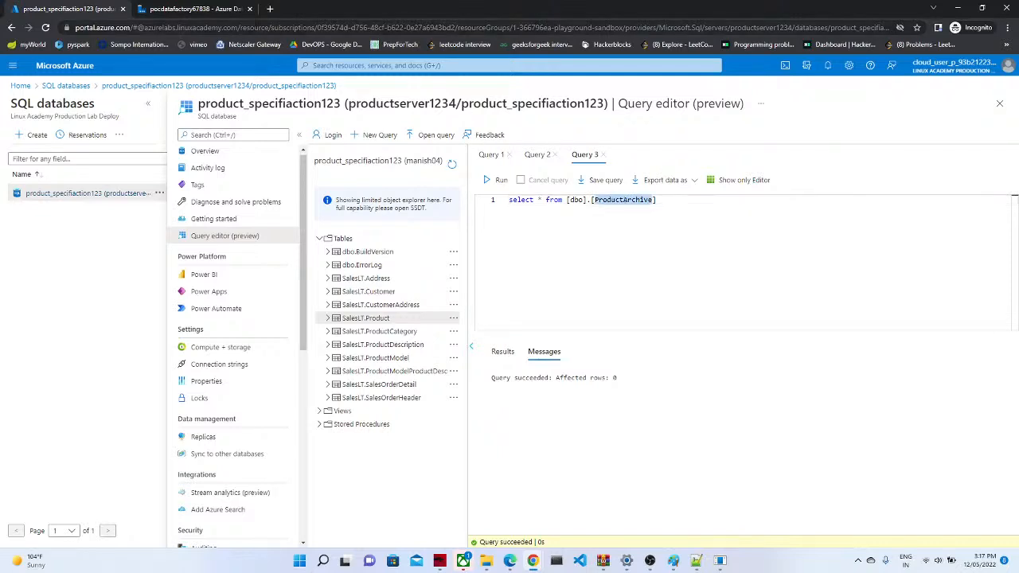
{"action": "left_click", "coordinate": [182, 7]}
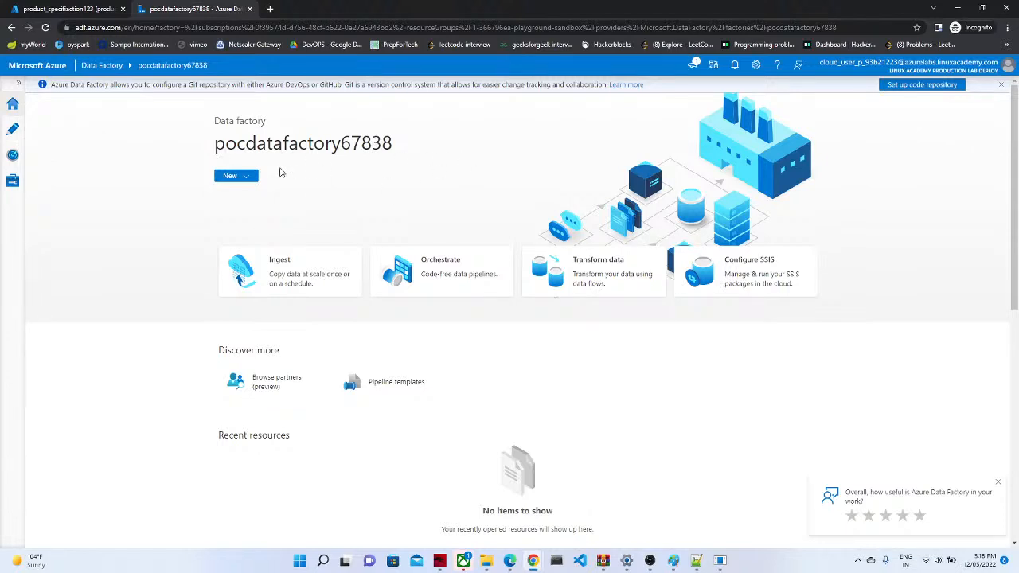
{"action": "left_click", "coordinate": [12, 136]}
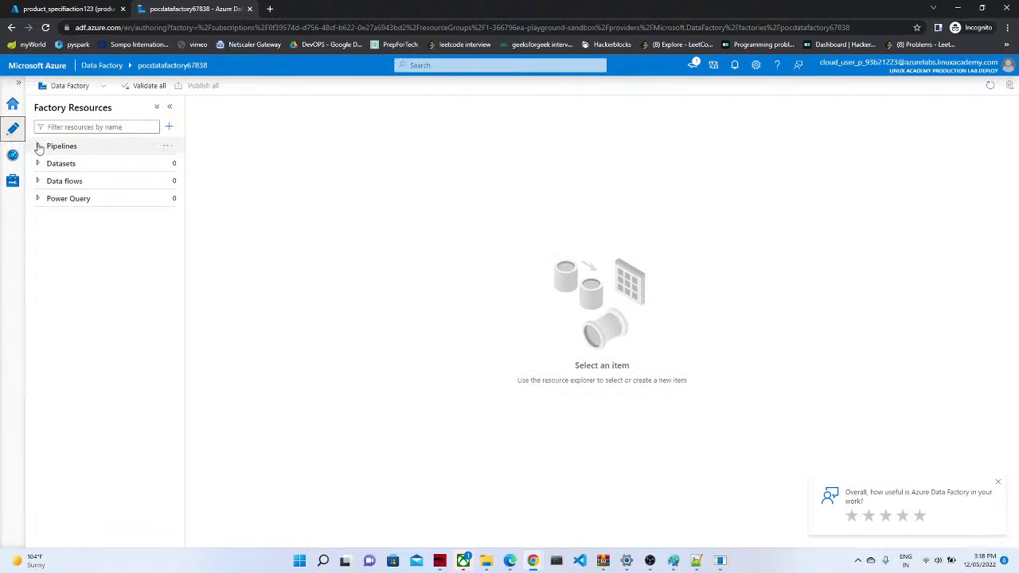
{"action": "left_click", "coordinate": [39, 146]}
{"action": "left_click", "coordinate": [38, 163]}
{"action": "left_click", "coordinate": [39, 182]}
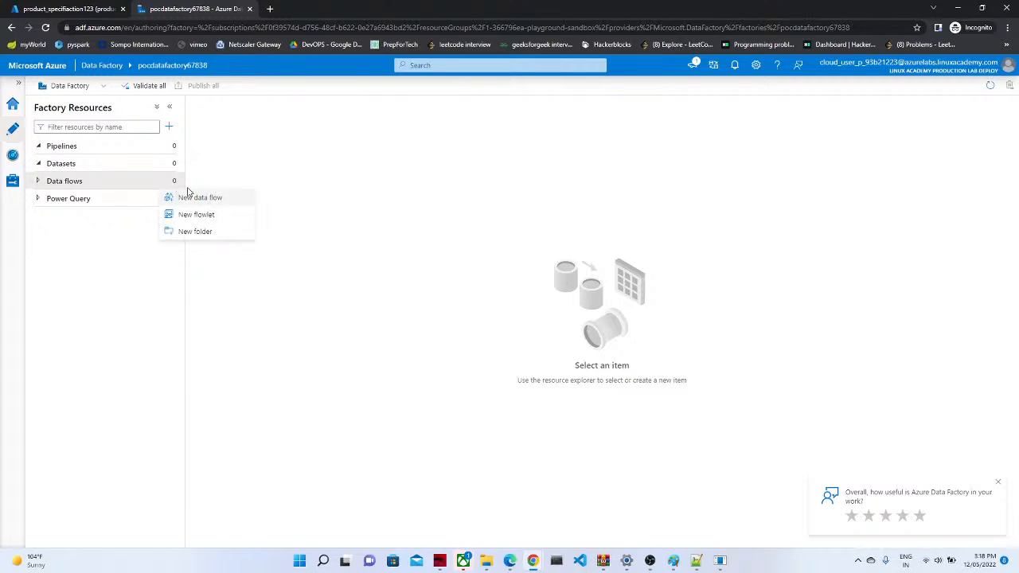
{"action": "left_click", "coordinate": [198, 198]}
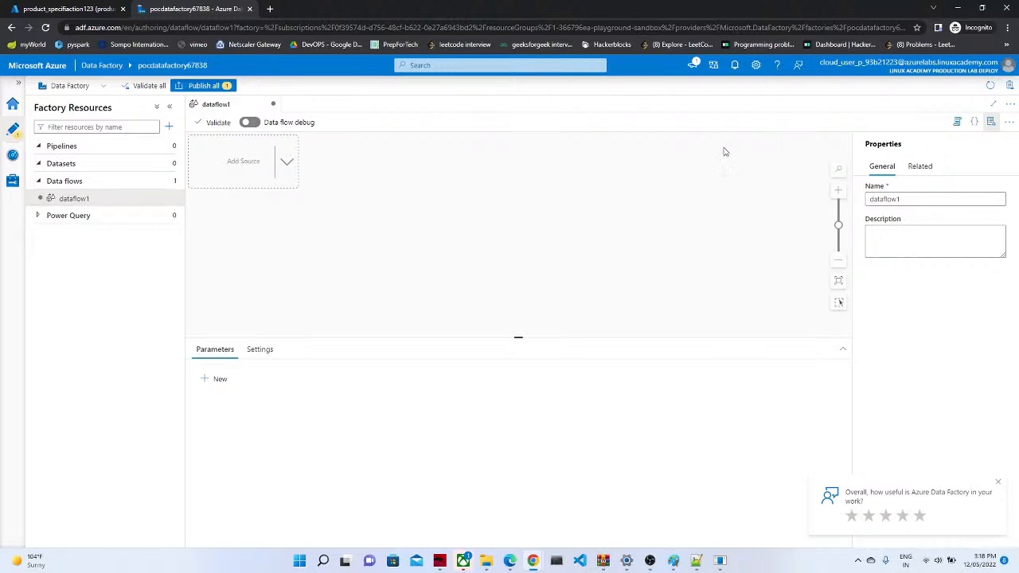
Step: Add source TABLE1 and start a new Azure Database for MySQL dataset, AzureMySqlTable1
{"action": "left_click", "coordinate": [240, 166]}
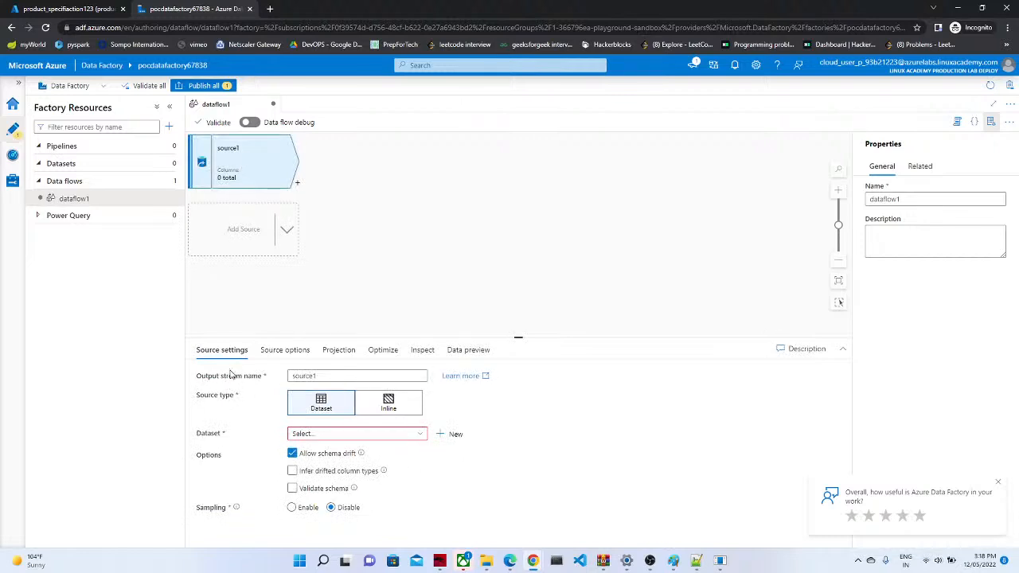
{"action": "double_click", "coordinate": [324, 376]}
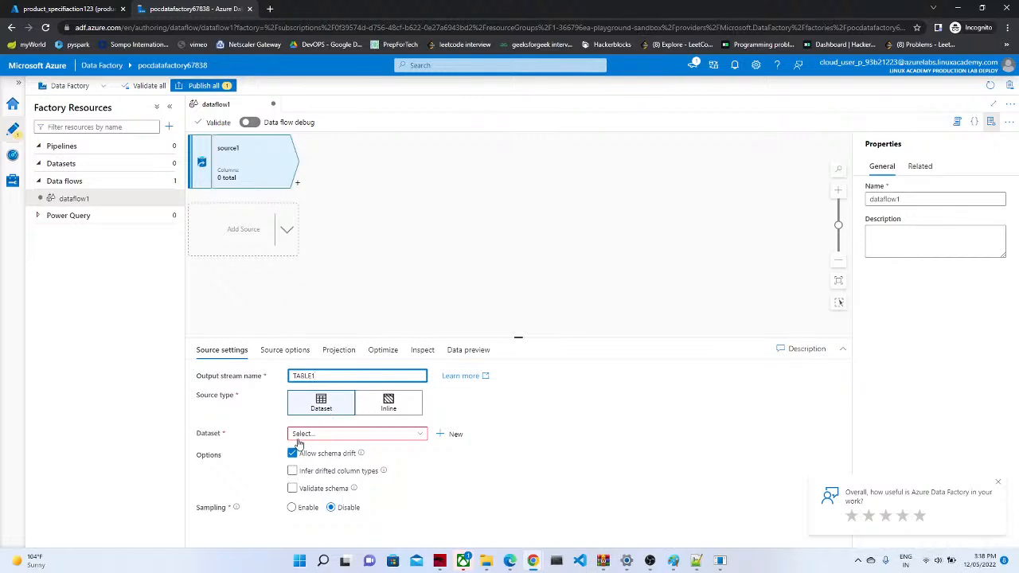
{"action": "left_click", "coordinate": [449, 434]}
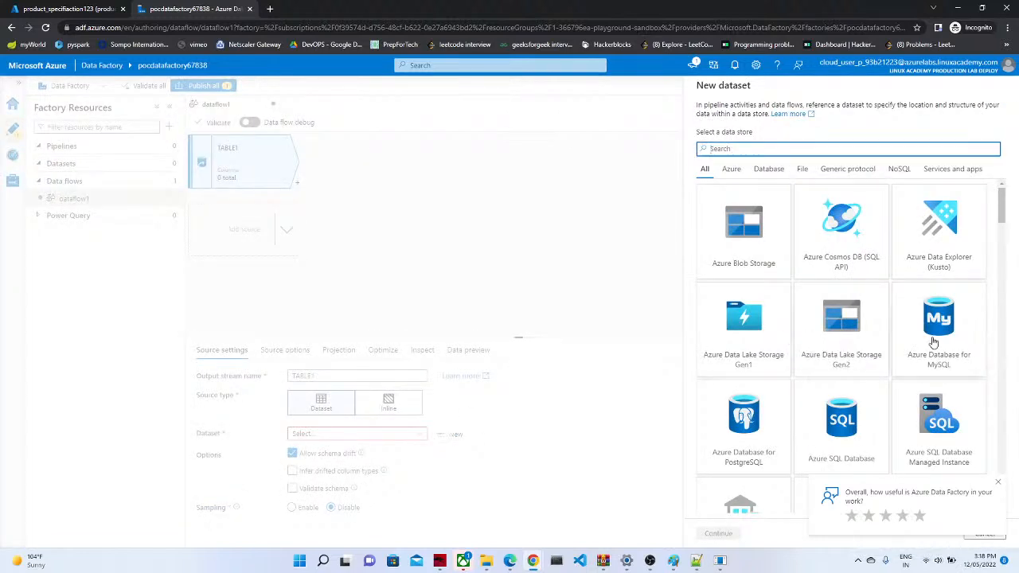
{"action": "left_click", "coordinate": [1002, 211]}
{"action": "left_click_drag", "start_coordinate": [1002, 211], "coordinate": [1002, 212]}
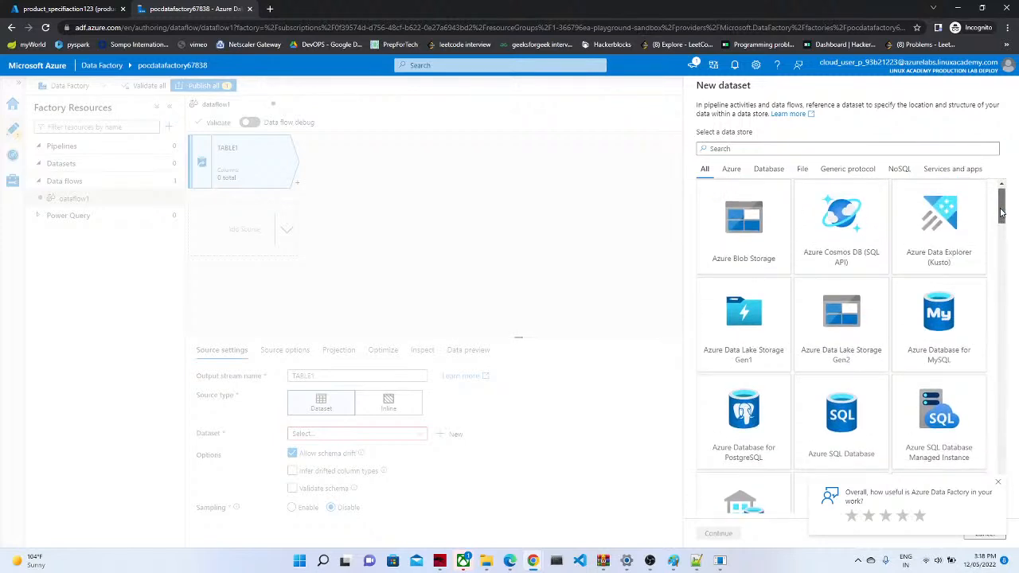
{"action": "left_click", "coordinate": [937, 322]}
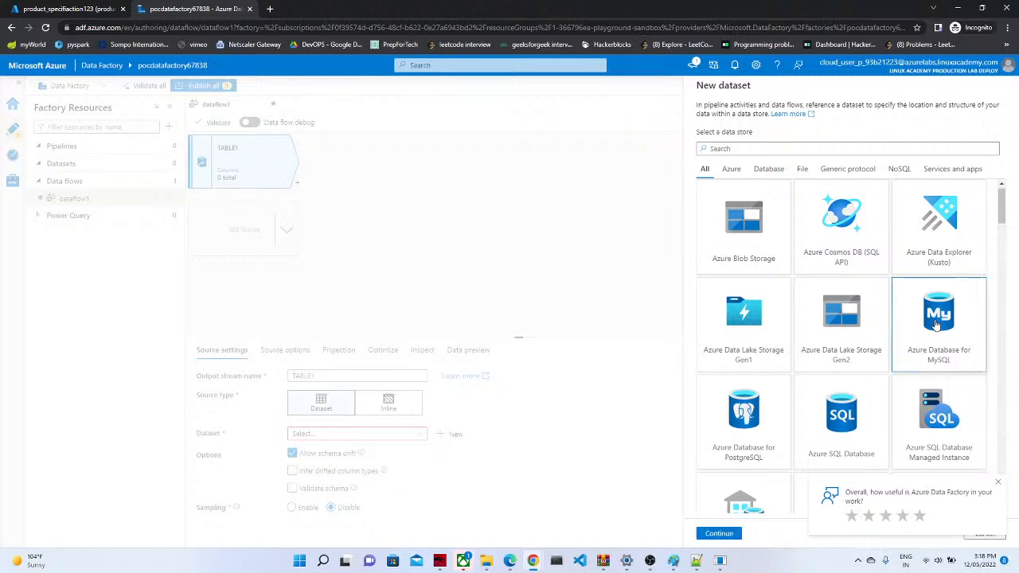
{"action": "left_click", "coordinate": [719, 533]}
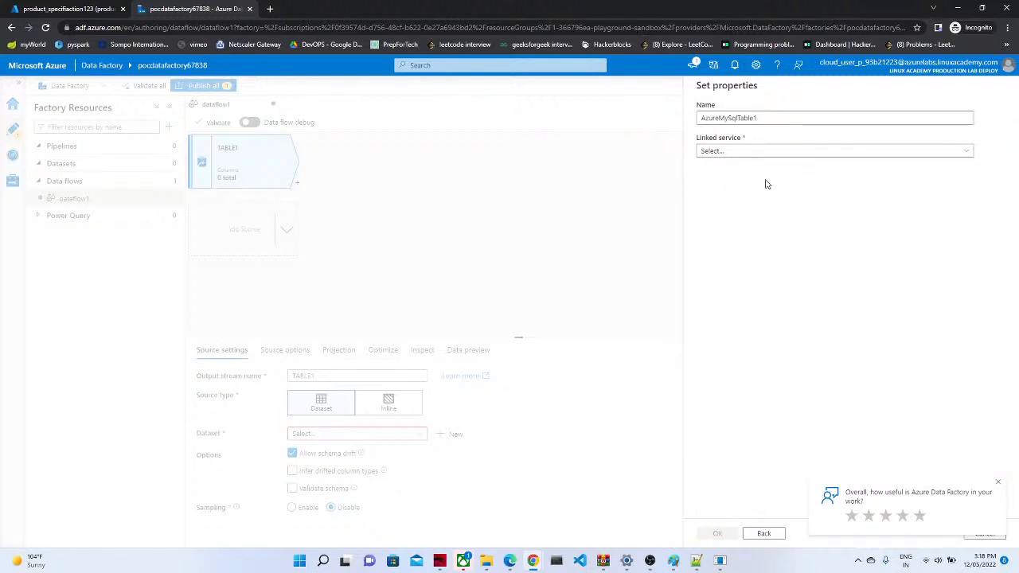
{"action": "left_click", "coordinate": [743, 152]}
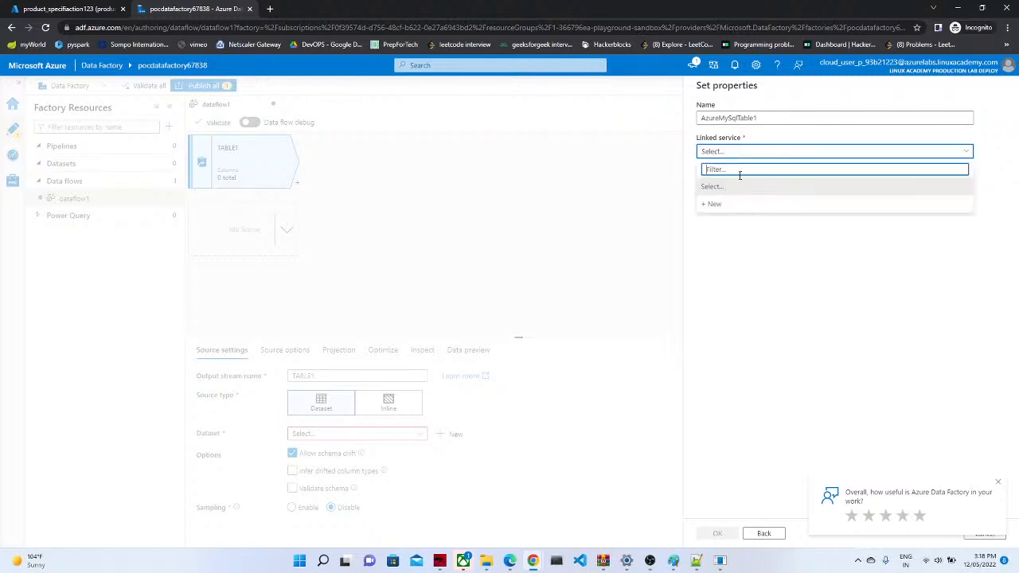
{"action": "left_click", "coordinate": [719, 207]}
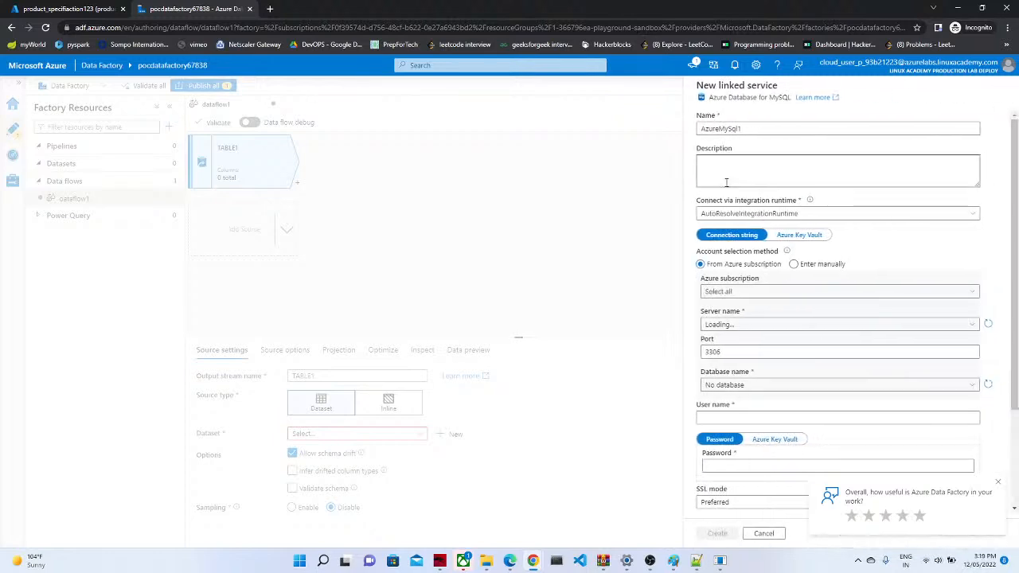
{"action": "left_click", "coordinate": [737, 298]}
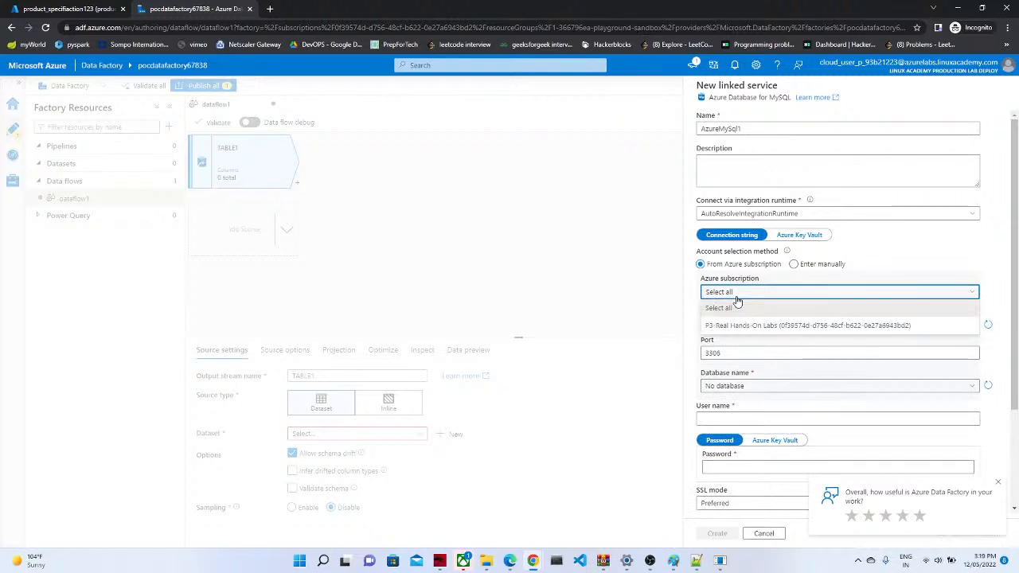
{"action": "left_click", "coordinate": [736, 299]}
{"action": "left_click", "coordinate": [737, 299]}
{"action": "left_click", "coordinate": [746, 324]}
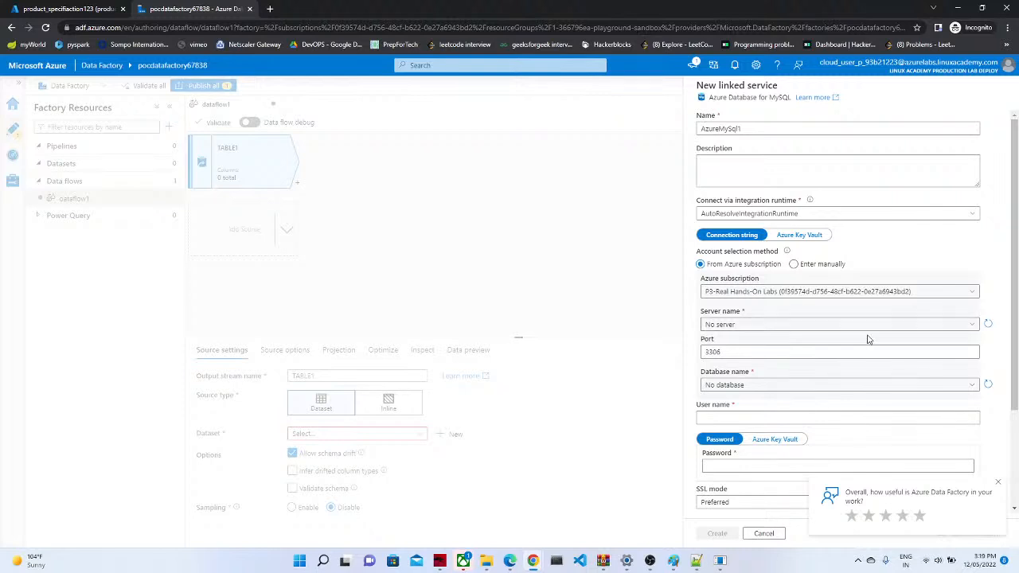
{"action": "scroll", "coordinate": [1015, 299], "scroll_direction": "down", "scroll_amount": 1}
{"action": "left_click", "coordinate": [729, 272]}
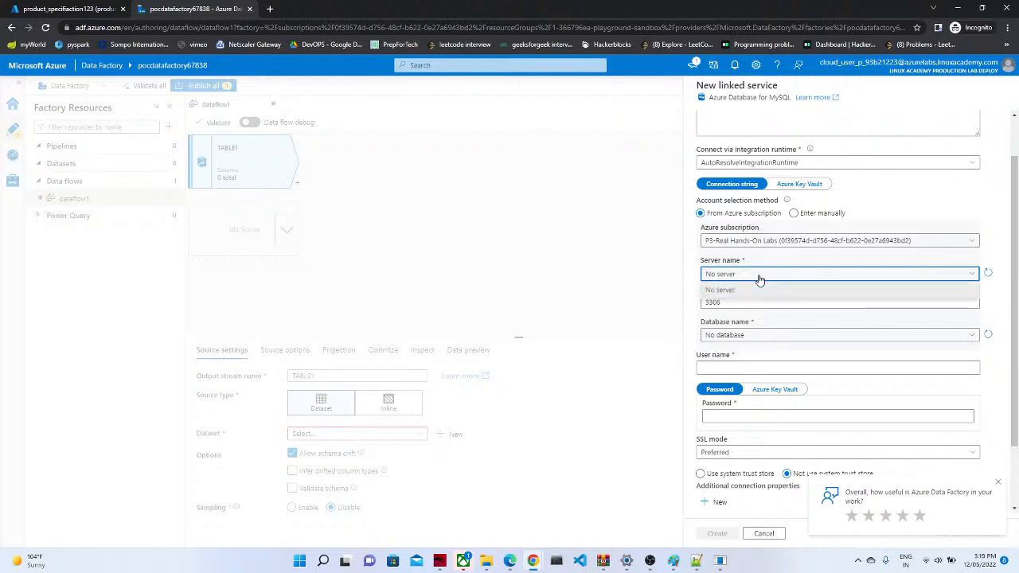
{"action": "left_click", "coordinate": [925, 273]}
{"action": "left_click", "coordinate": [926, 273]}
{"action": "left_click", "coordinate": [925, 273]}
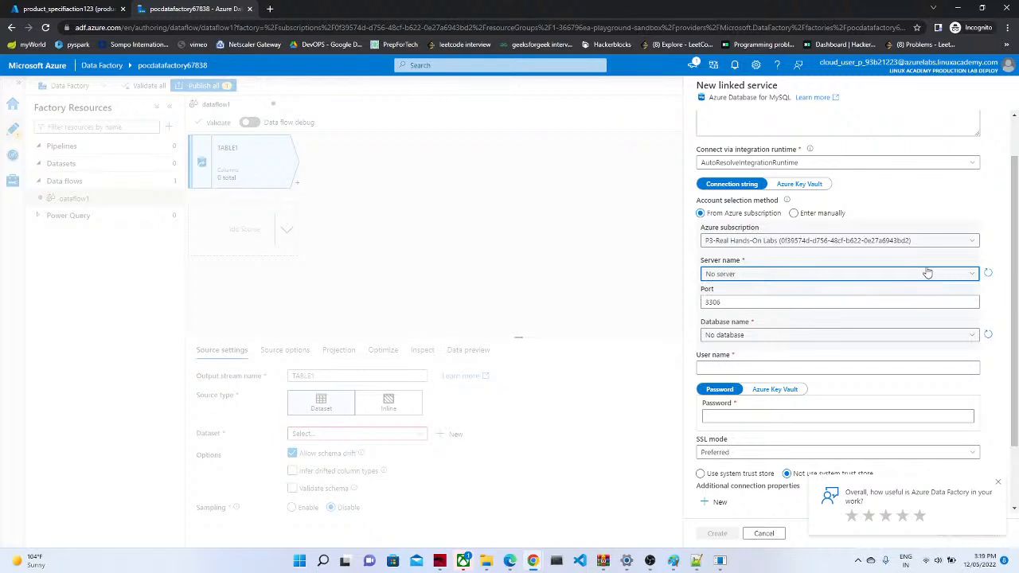
{"action": "left_click", "coordinate": [1004, 240]}
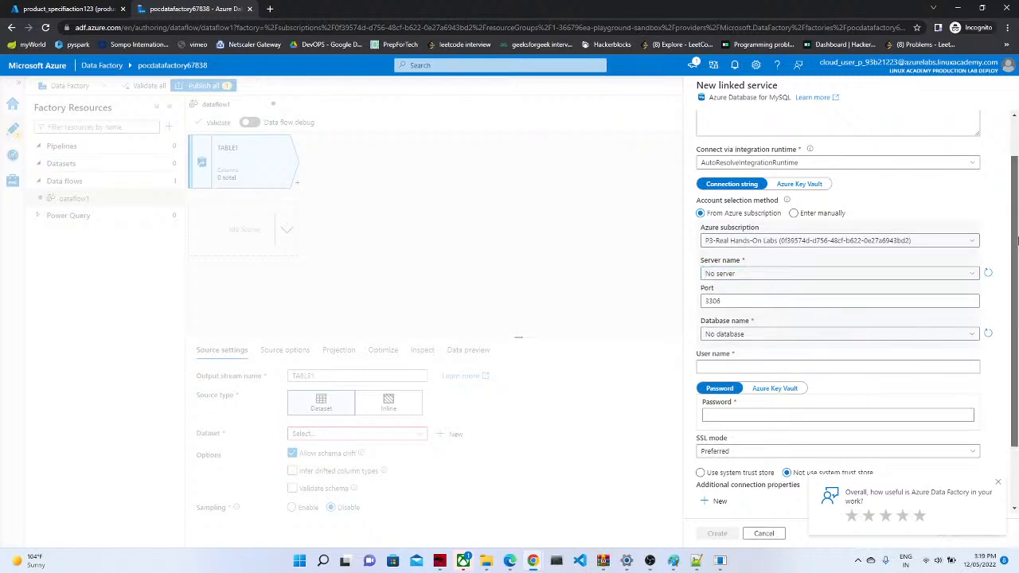
{"action": "scroll", "coordinate": [1016, 241], "scroll_direction": "down", "scroll_amount": 1}
{"action": "left_click", "coordinate": [918, 254]}
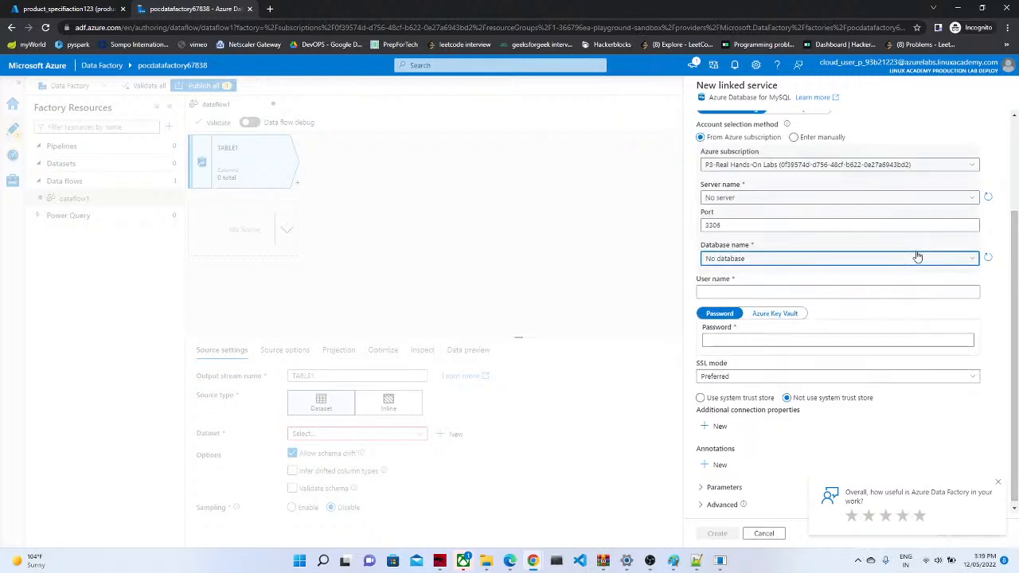
{"action": "left_click", "coordinate": [918, 254]}
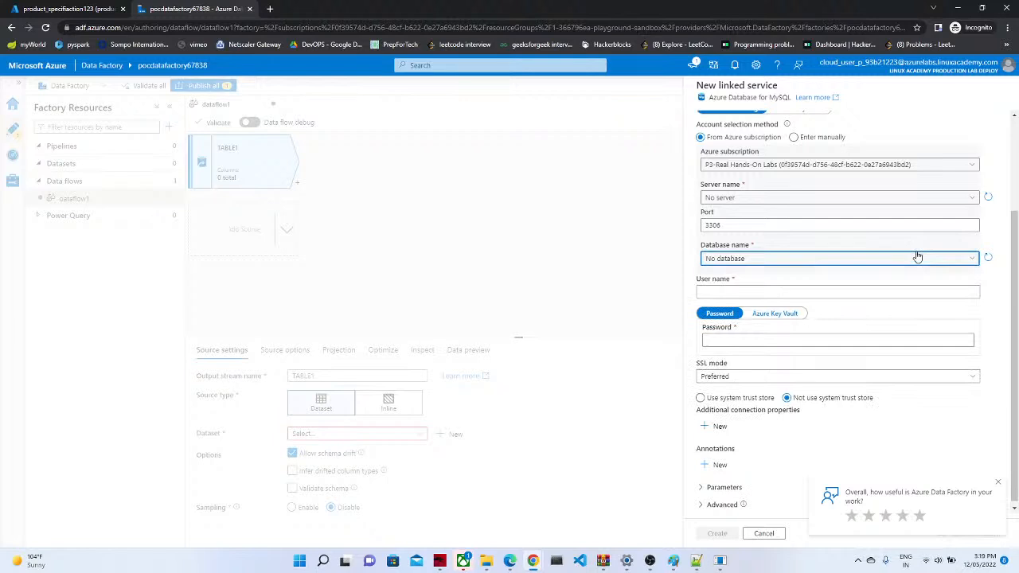
{"action": "left_click", "coordinate": [938, 198]}
{"action": "left_click", "coordinate": [937, 198]}
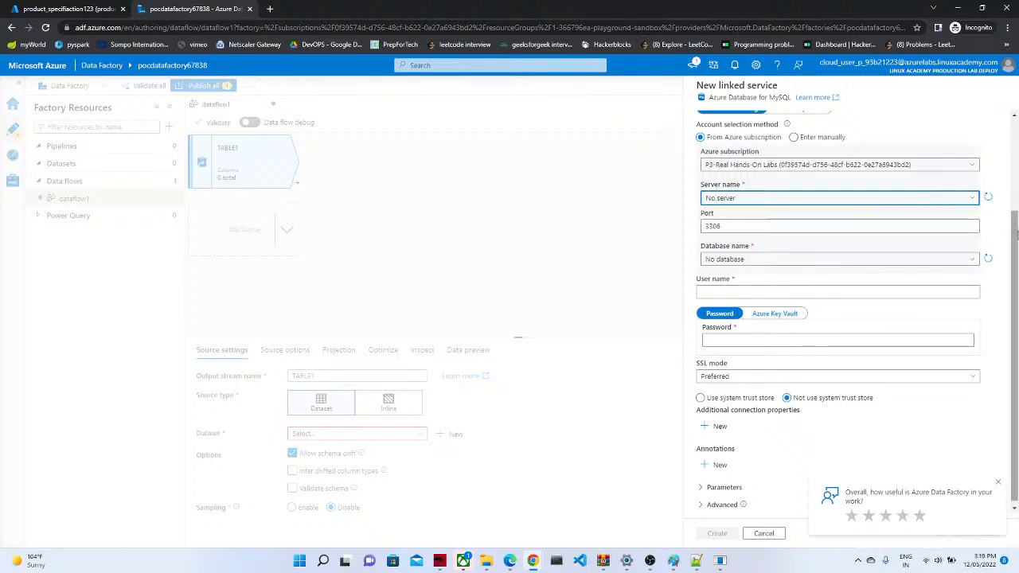
{"action": "left_click_drag", "start_coordinate": [1016, 238], "coordinate": [1000, 89]}
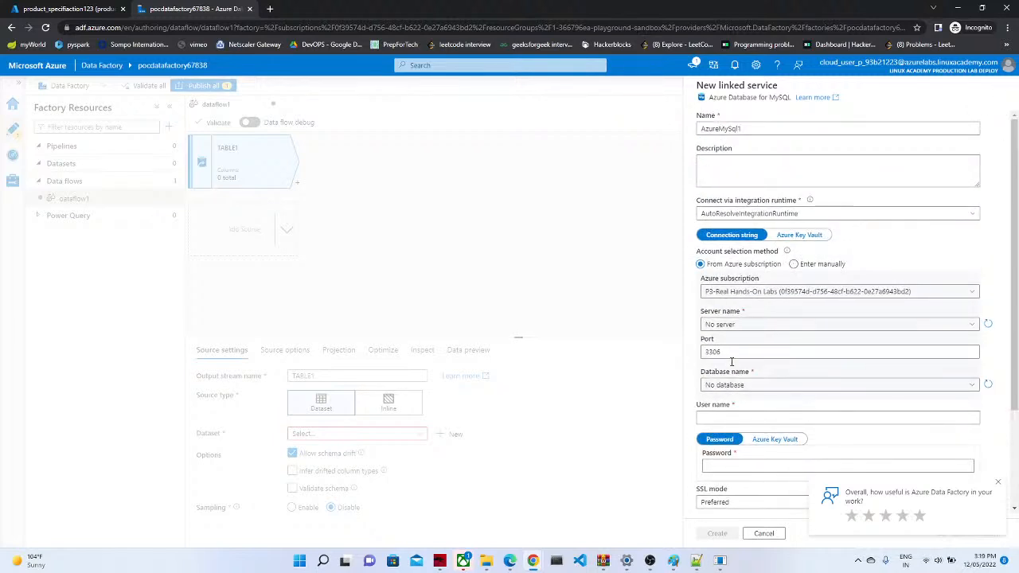
{"action": "left_click", "coordinate": [762, 534]}
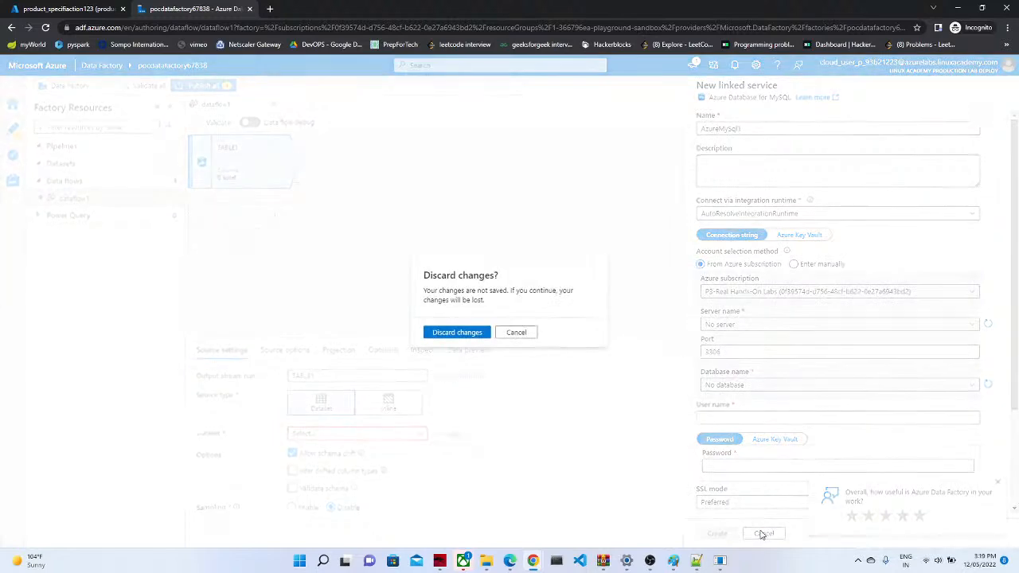
{"action": "left_click", "coordinate": [455, 333]}
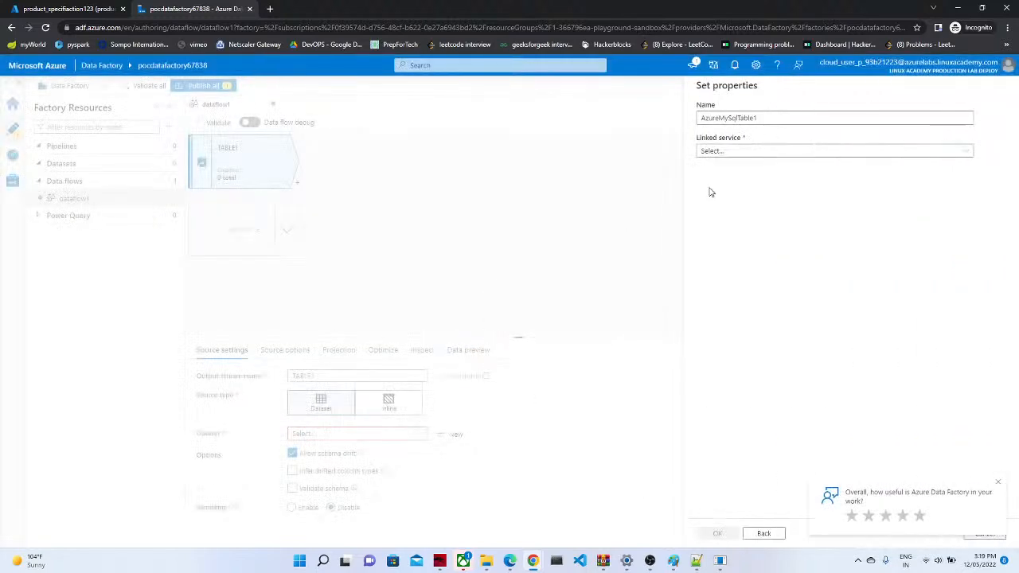
{"action": "left_click", "coordinate": [738, 153]}
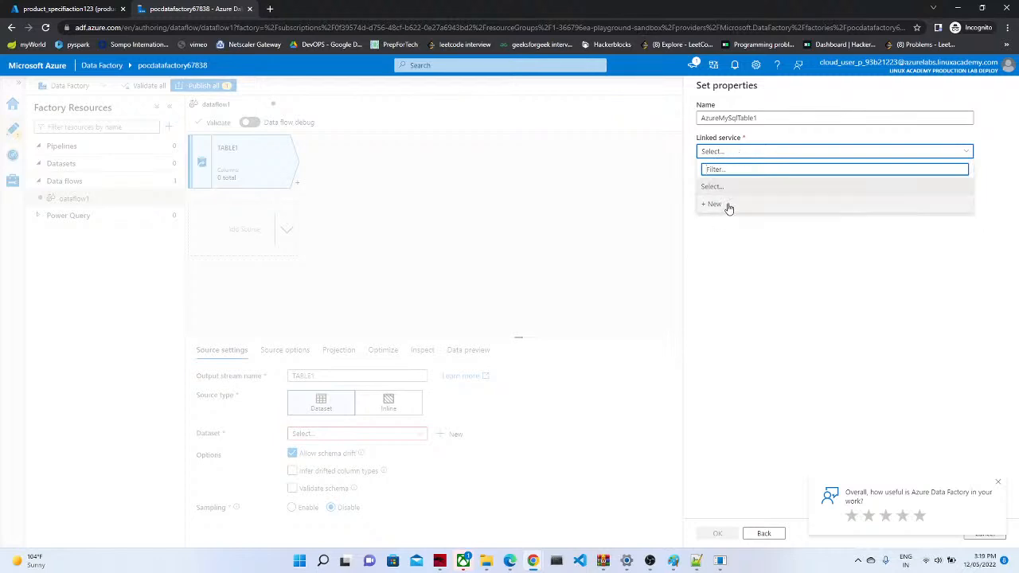
{"action": "left_click", "coordinate": [729, 205]}
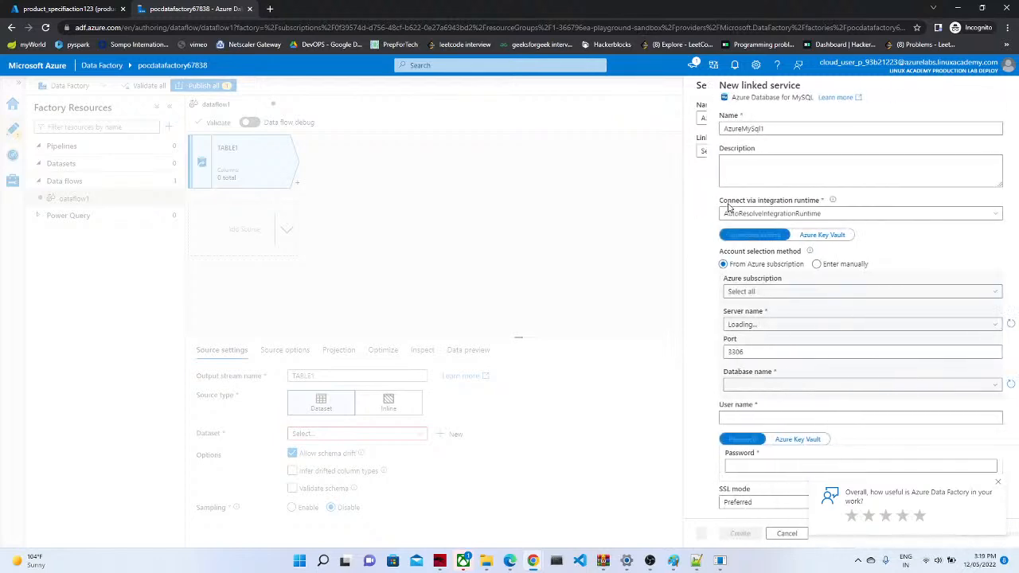
{"action": "left_click", "coordinate": [777, 292]}
{"action": "left_click", "coordinate": [731, 334]}
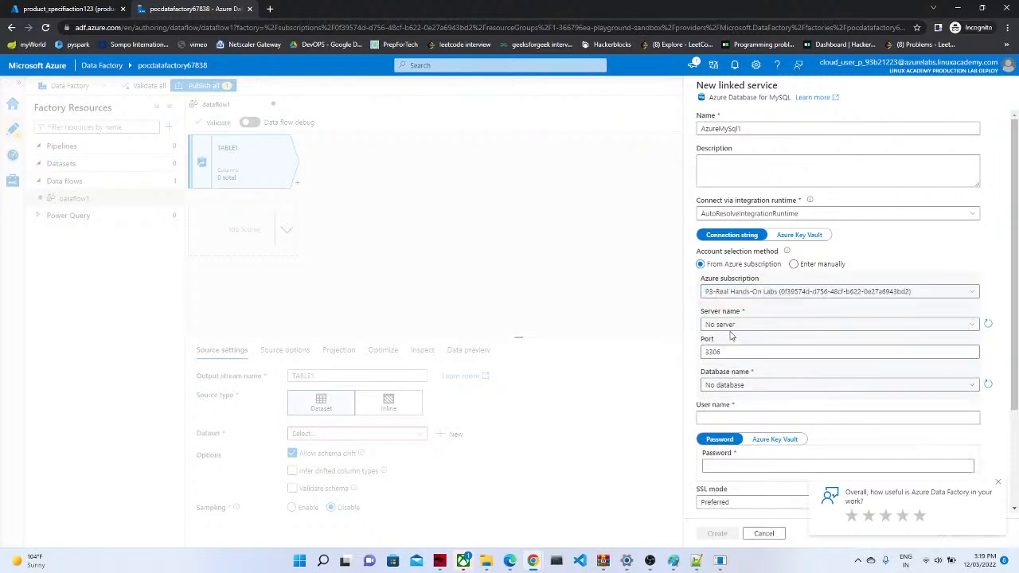
{"action": "left_click", "coordinate": [738, 326]}
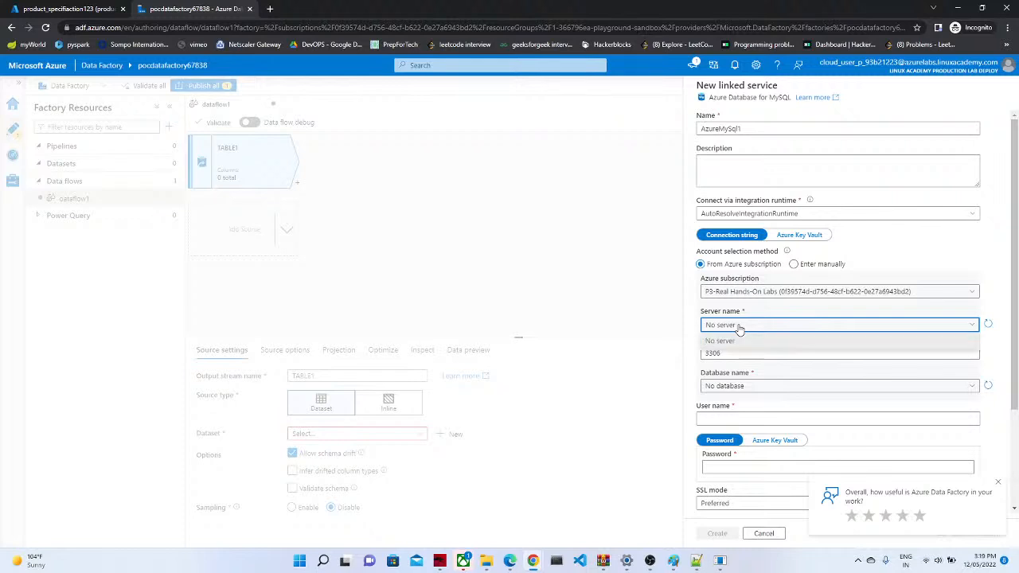
{"action": "left_click", "coordinate": [763, 533]}
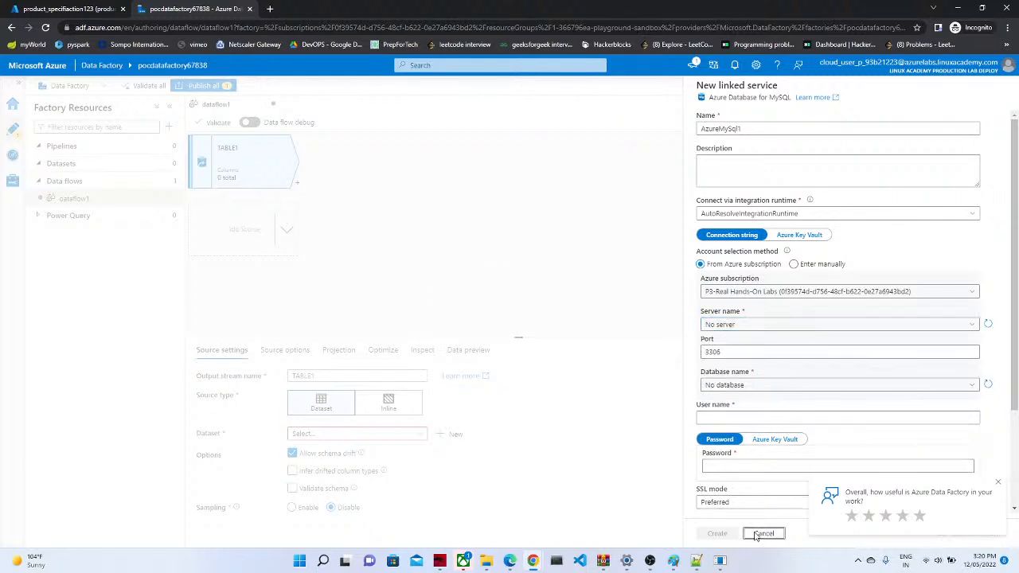
{"action": "left_click", "coordinate": [465, 334]}
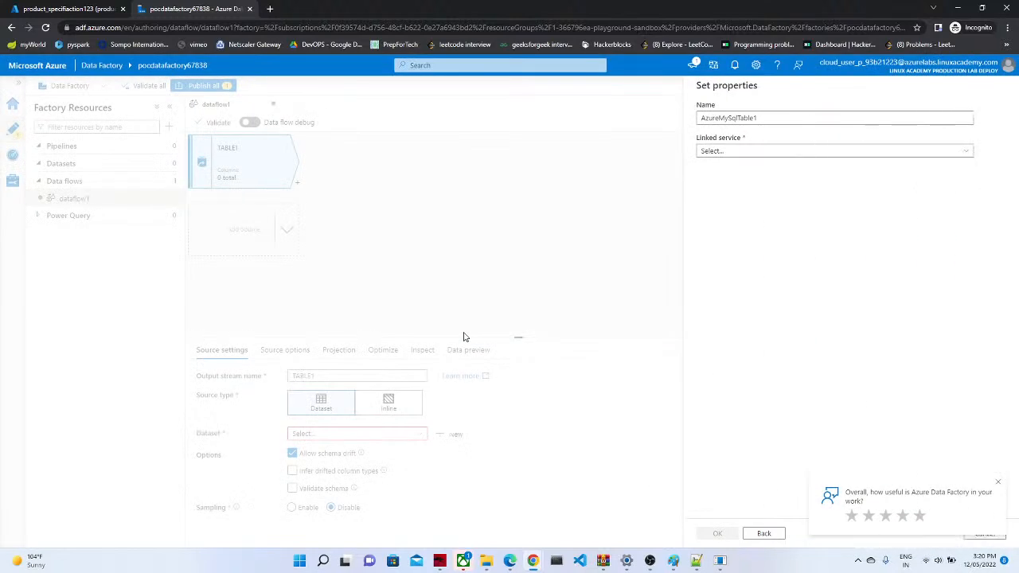
Step: Search data stores for 'sql', pick Azure SQL Database, and continue to AzureSqlTable1's properties
{"action": "left_click", "coordinate": [763, 533]}
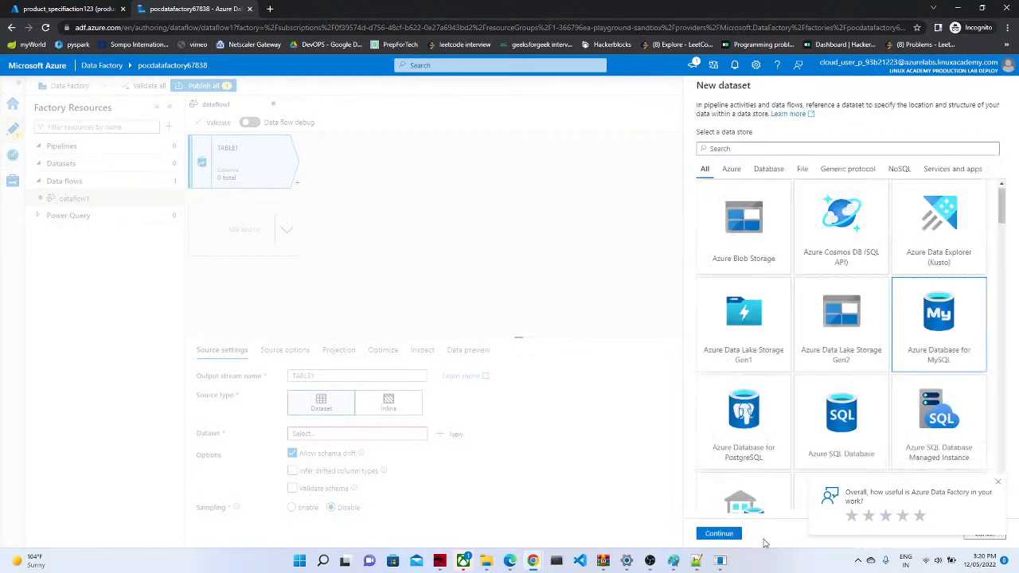
{"action": "left_click", "coordinate": [731, 149]}
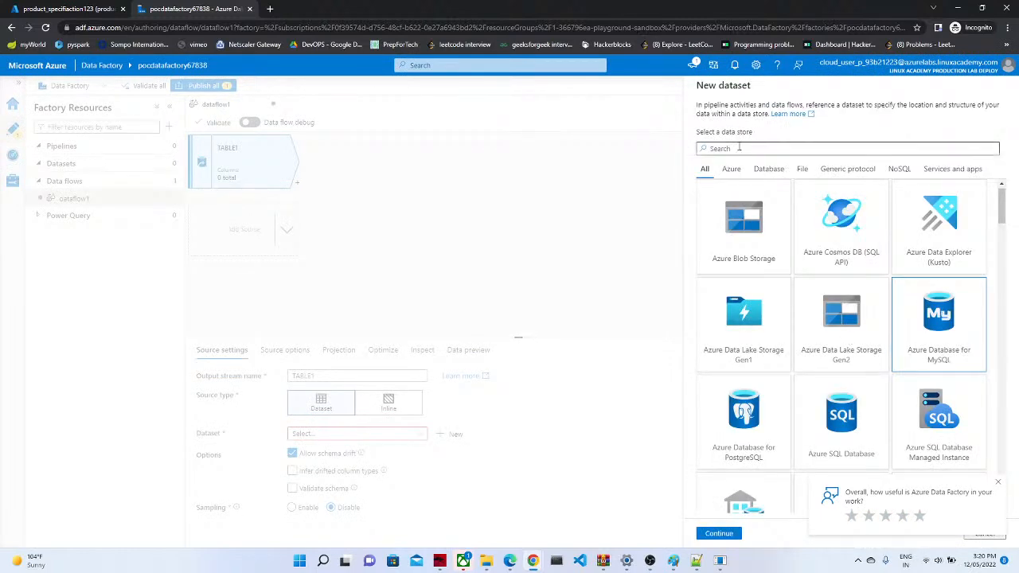
{"action": "type", "text": "sql"}
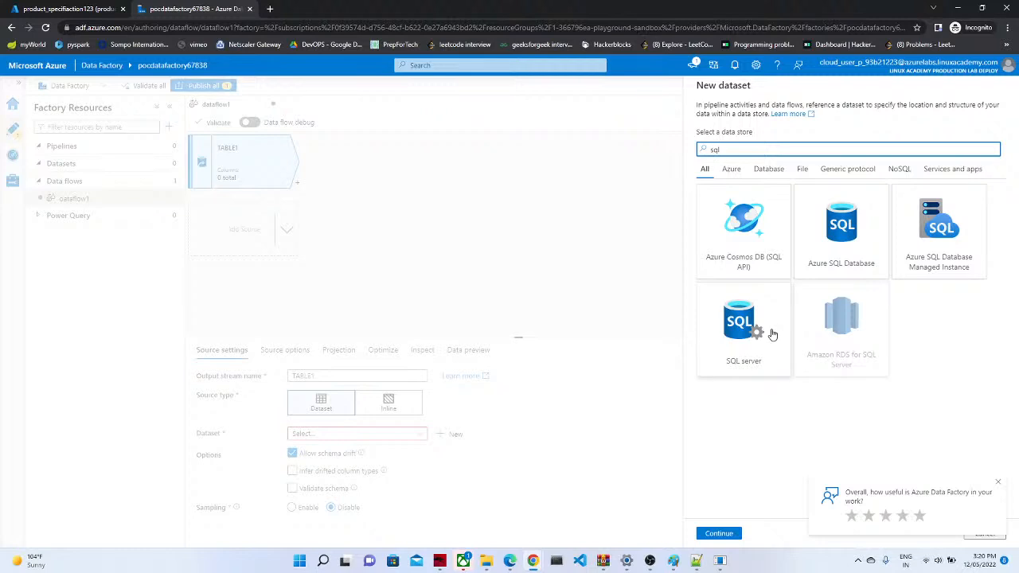
{"action": "left_click", "coordinate": [844, 242]}
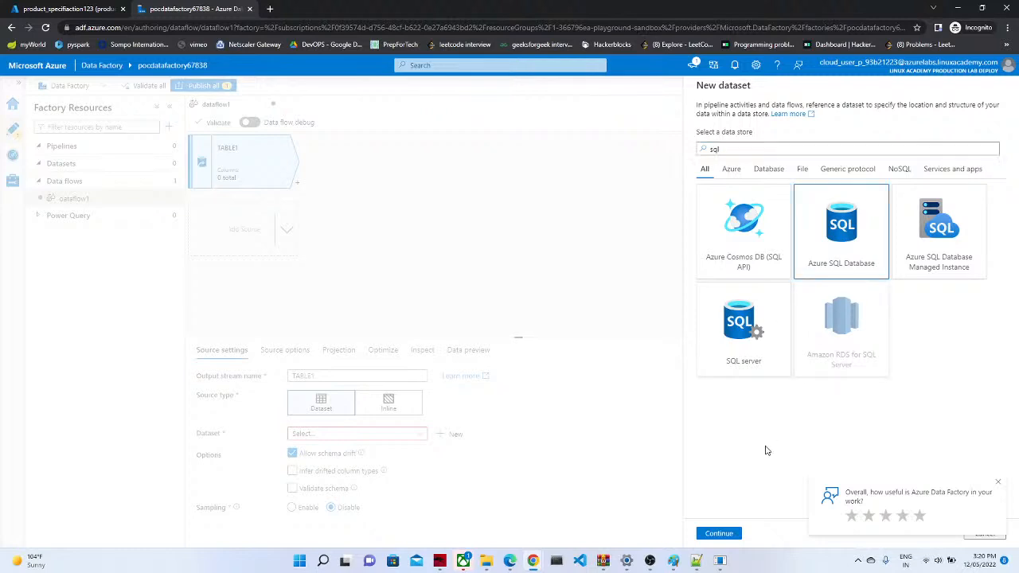
{"action": "left_click", "coordinate": [719, 533]}
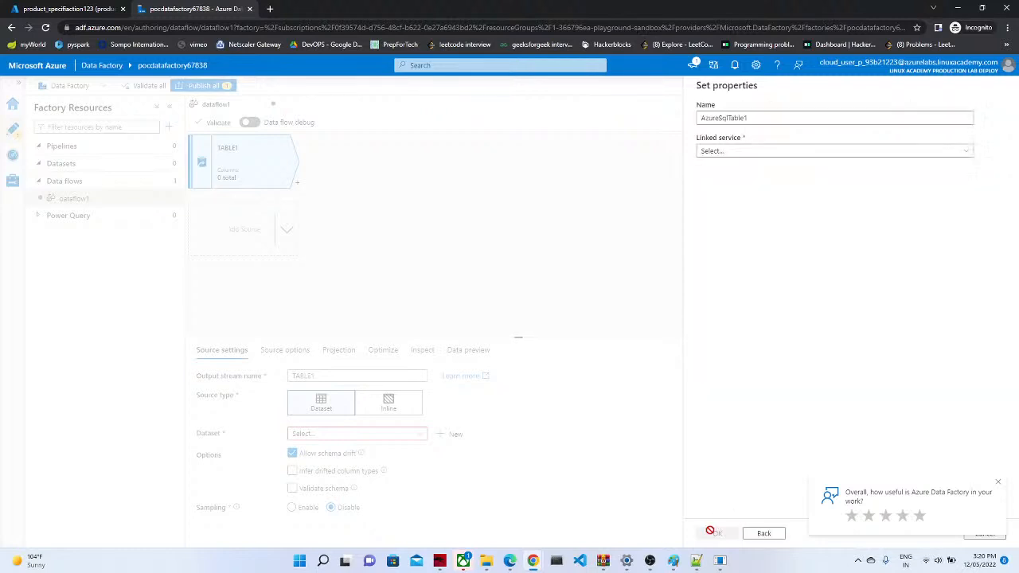
{"action": "left_click", "coordinate": [767, 152]}
Step: Start linked service AzureSqlDatabase1 on P3 Real Hands-On Labs, productserver1234, database product_specifiaction123
{"action": "left_click", "coordinate": [712, 207]}
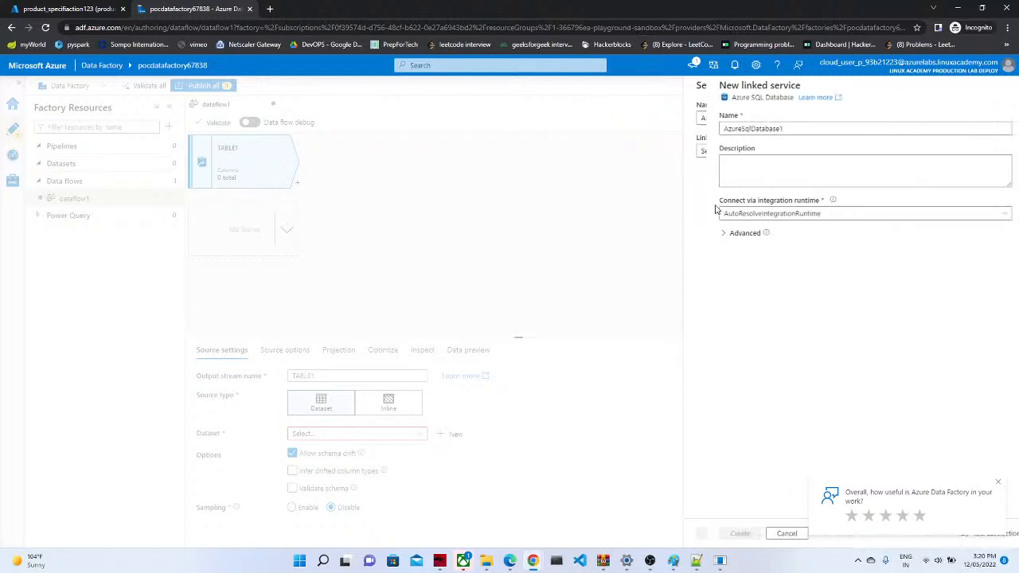
{"action": "left_click", "coordinate": [753, 291]}
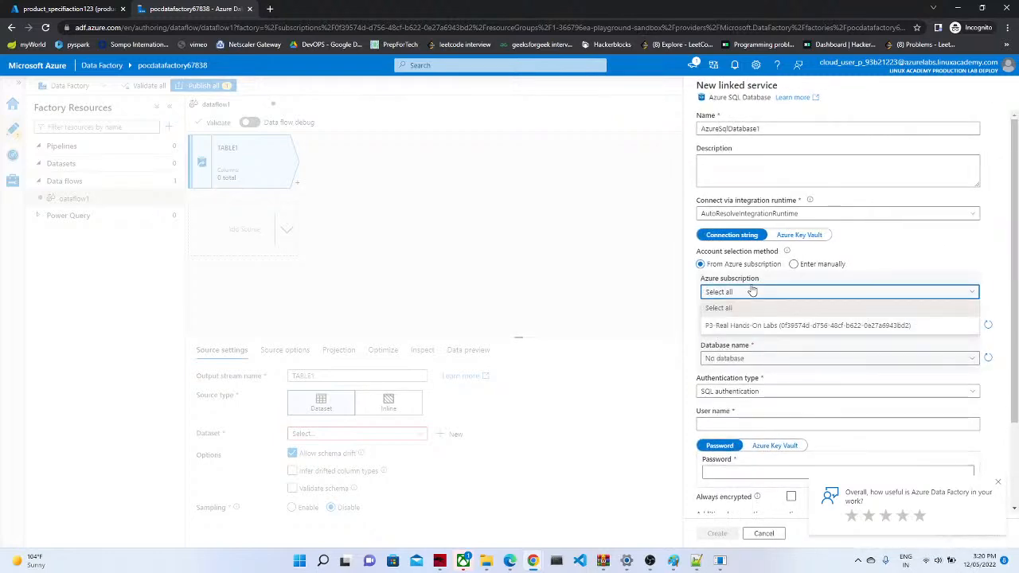
{"action": "left_click", "coordinate": [734, 325]}
{"action": "left_click", "coordinate": [733, 325]}
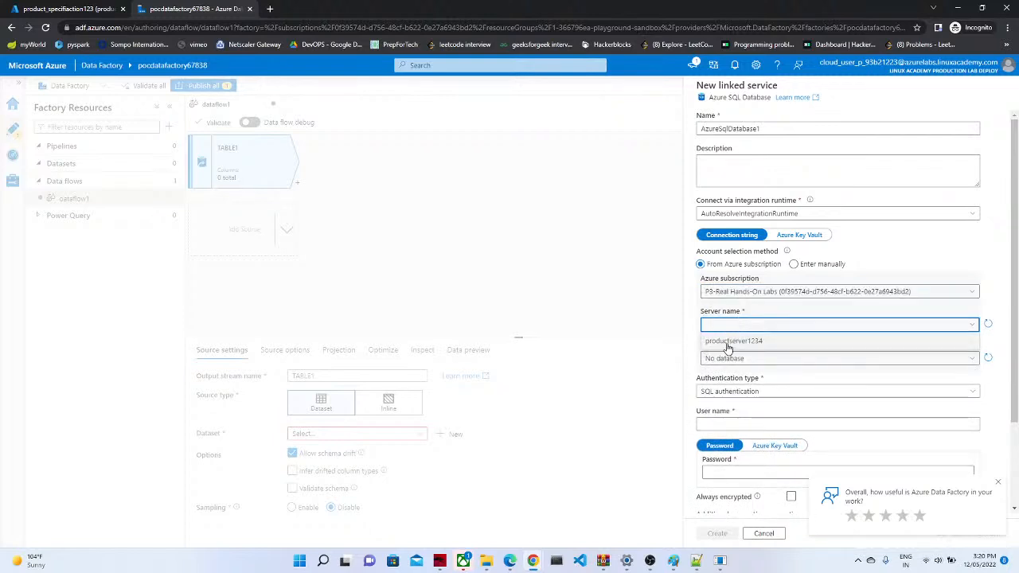
{"action": "left_click", "coordinate": [727, 340]}
{"action": "left_click", "coordinate": [755, 356]}
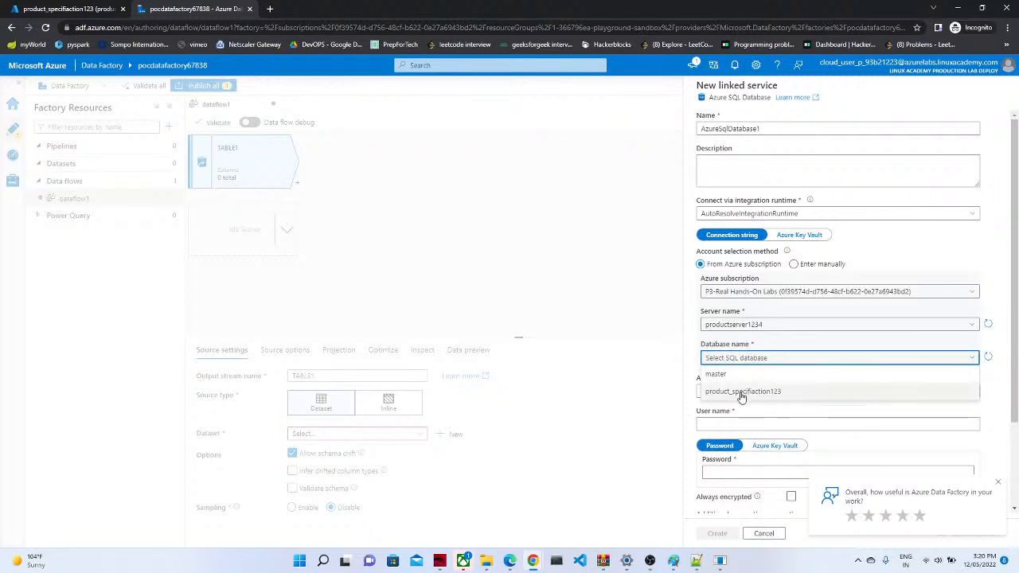
{"action": "left_click", "coordinate": [1008, 338]}
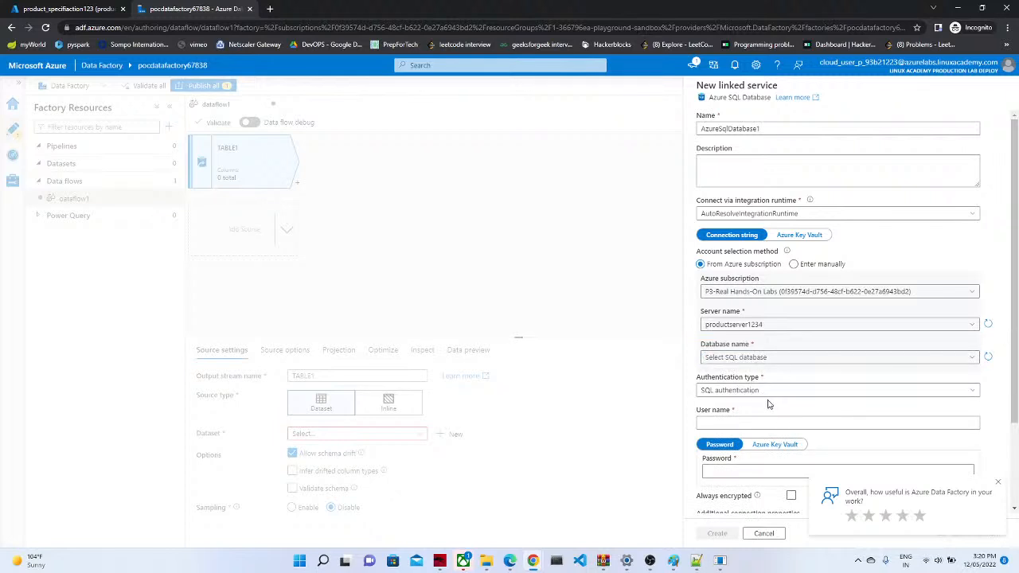
{"action": "left_click", "coordinate": [801, 358]}
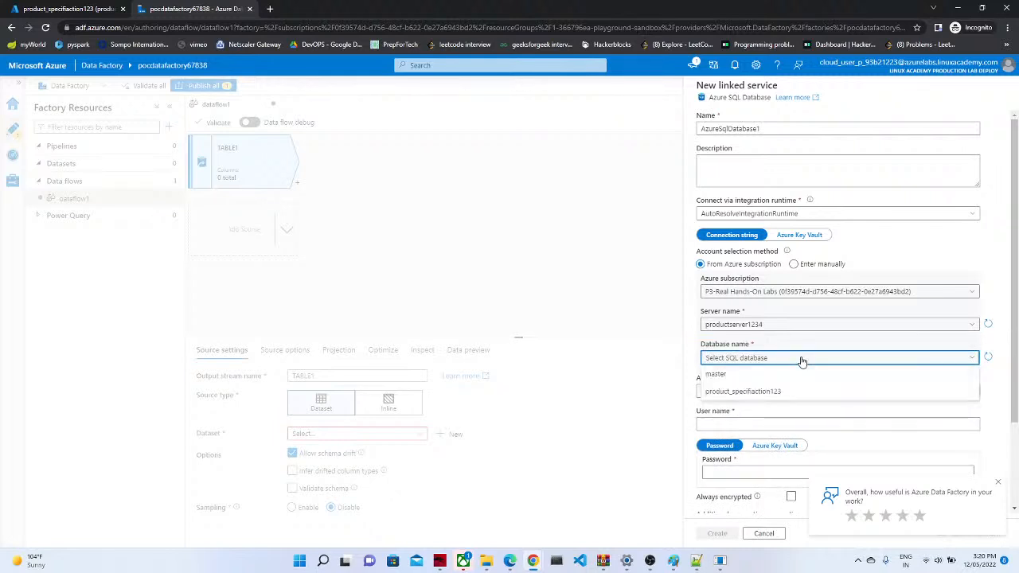
{"action": "left_click", "coordinate": [770, 395]}
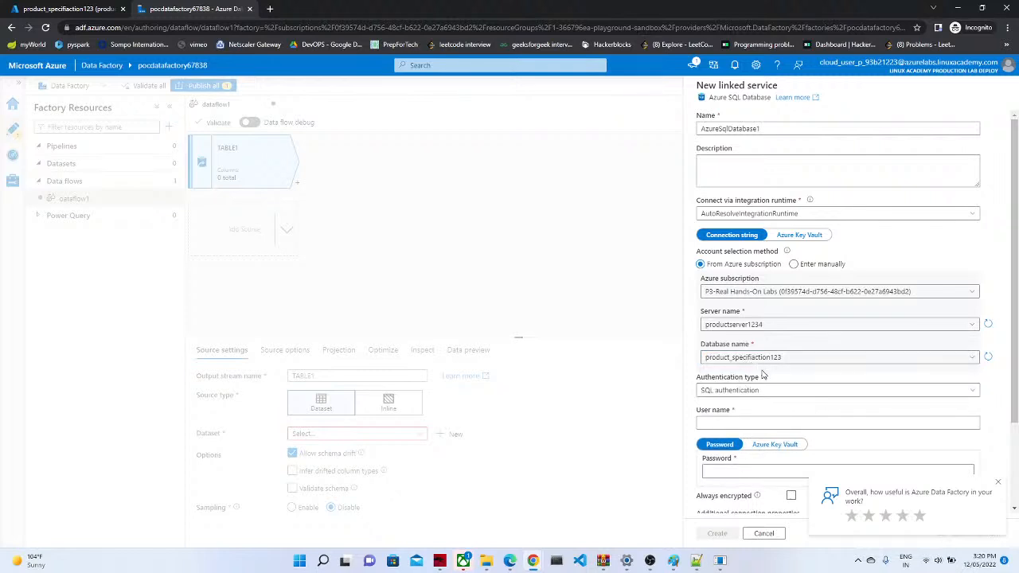
{"action": "scroll", "coordinate": [1012, 363], "scroll_direction": "down", "scroll_amount": 2}
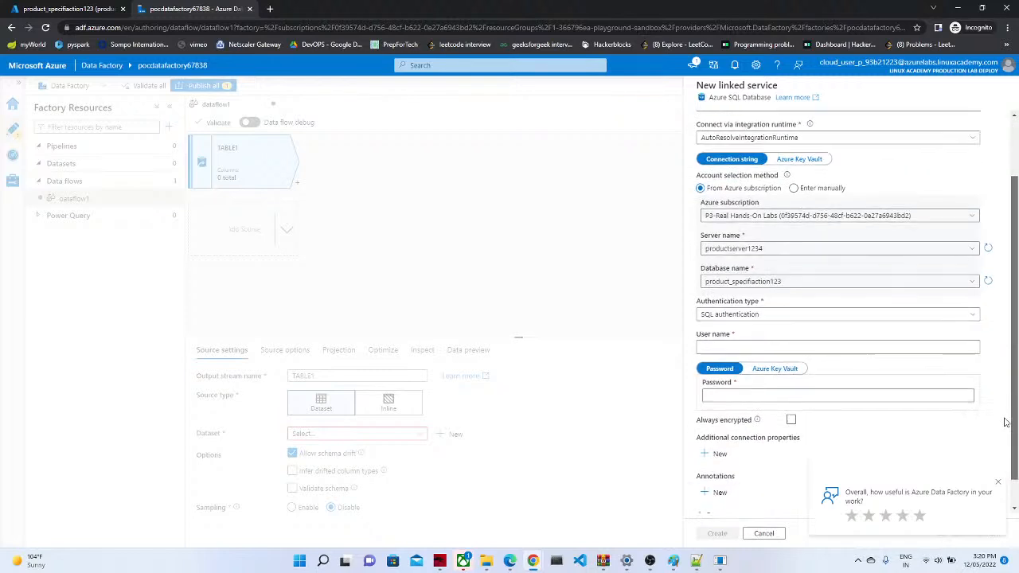
Step: Enter the SQL login user name and password, test the connection, and create the linked service
{"action": "left_click", "coordinate": [715, 321]}
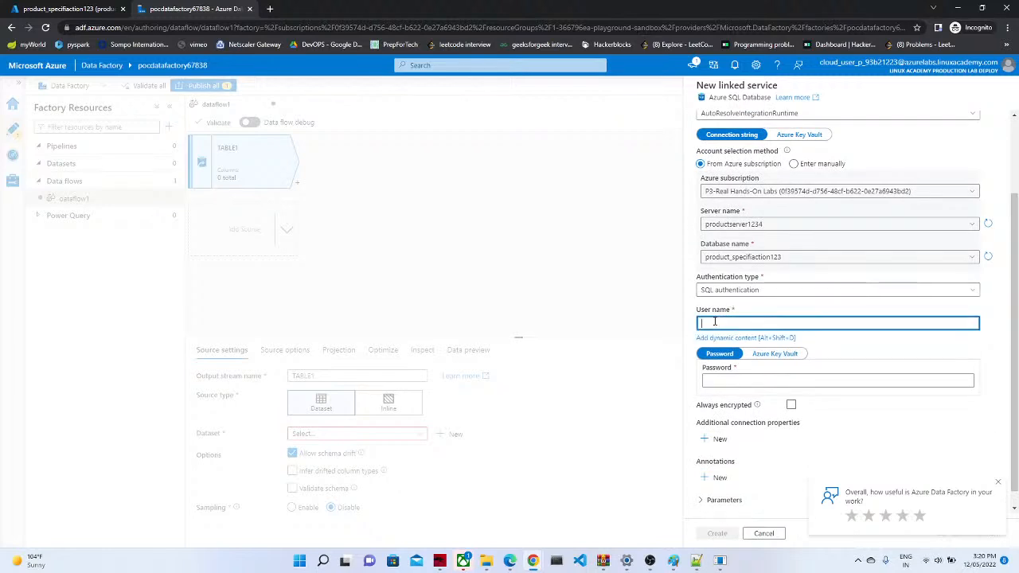
{"action": "left_click", "coordinate": [713, 380]}
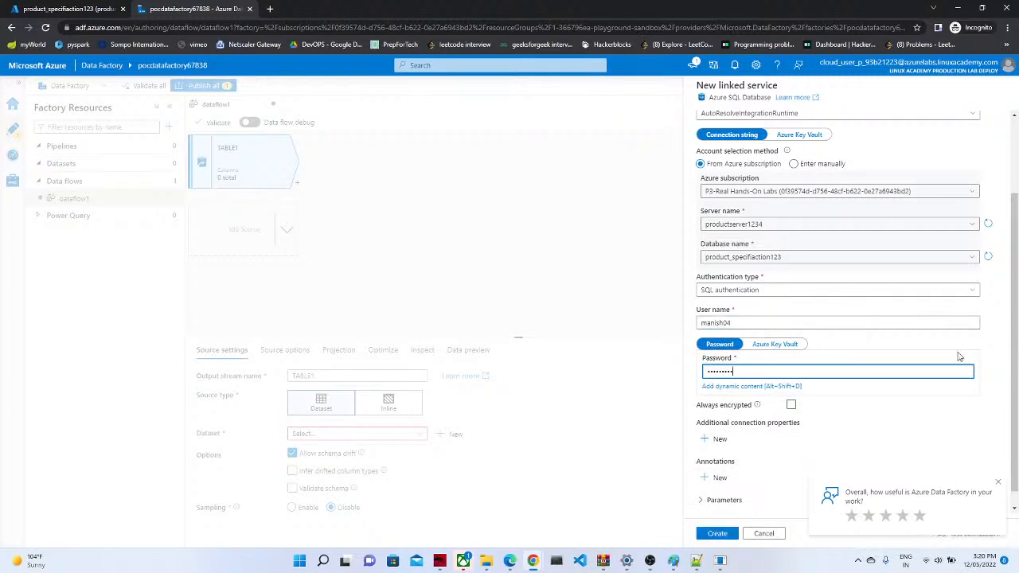
{"action": "left_click", "coordinate": [1015, 391]}
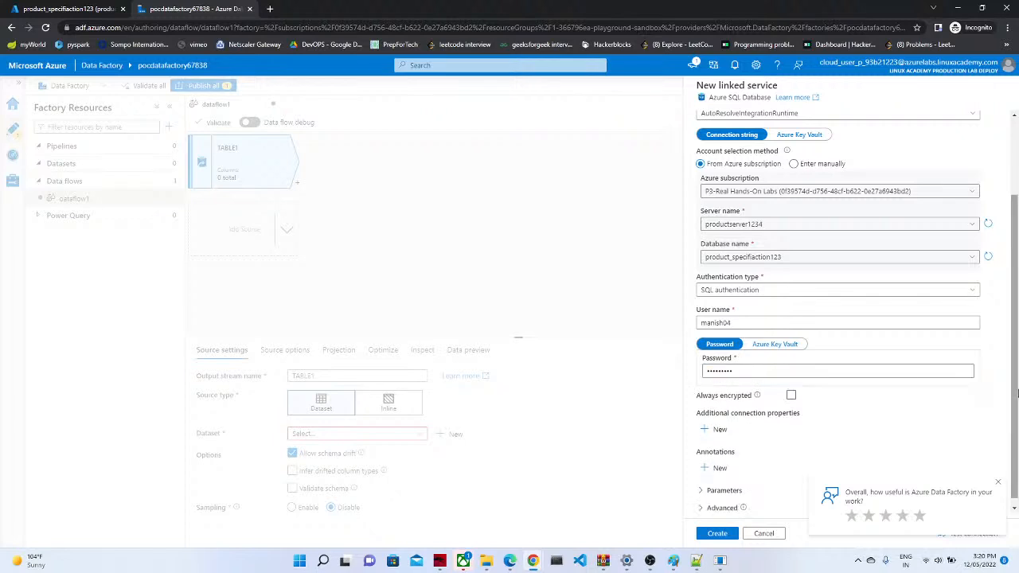
{"action": "scroll", "coordinate": [1003, 430], "scroll_direction": "down", "scroll_amount": 1}
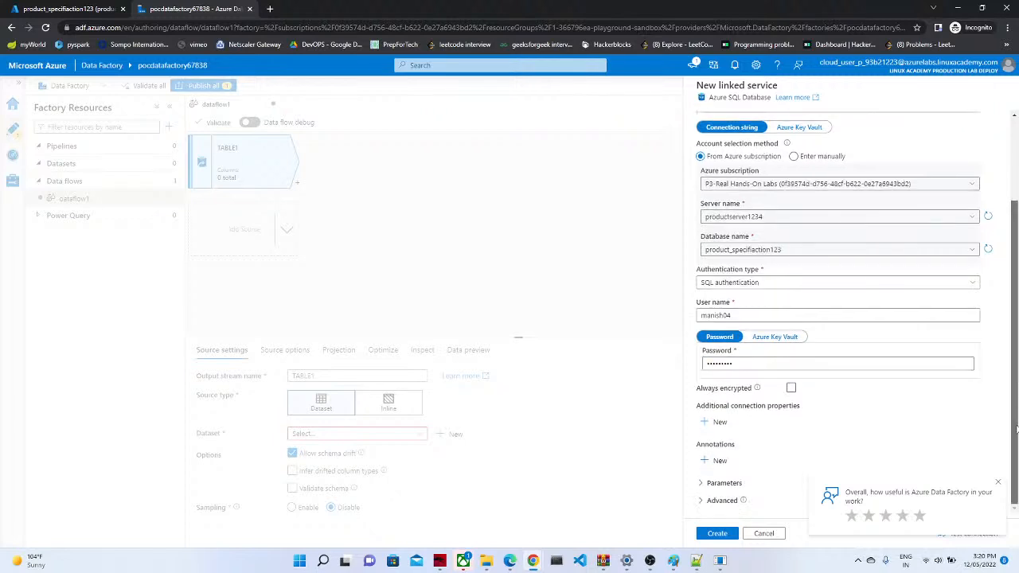
{"action": "left_click", "coordinate": [997, 484]}
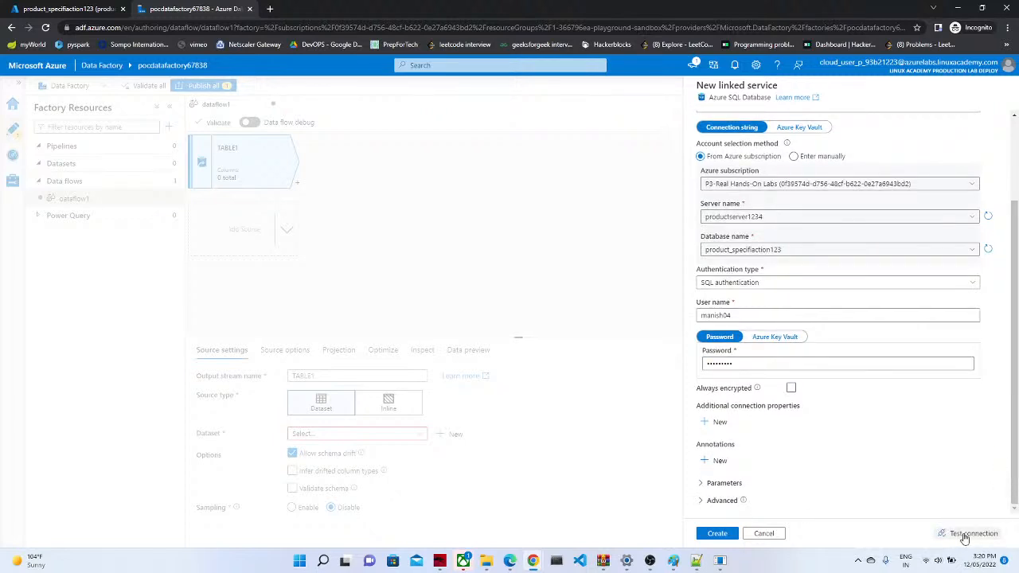
{"action": "left_click", "coordinate": [963, 535]}
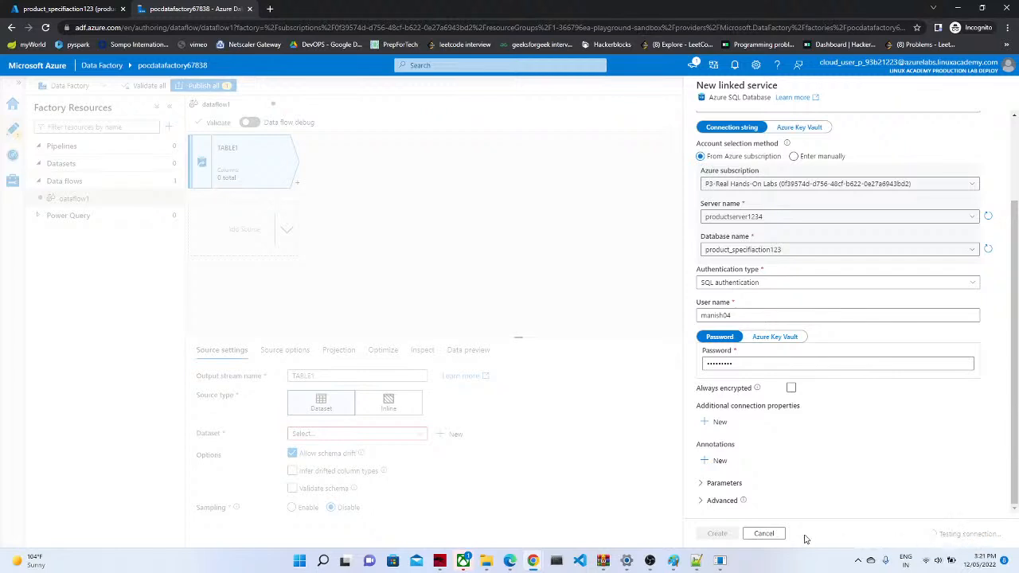
{"action": "left_click", "coordinate": [721, 534]}
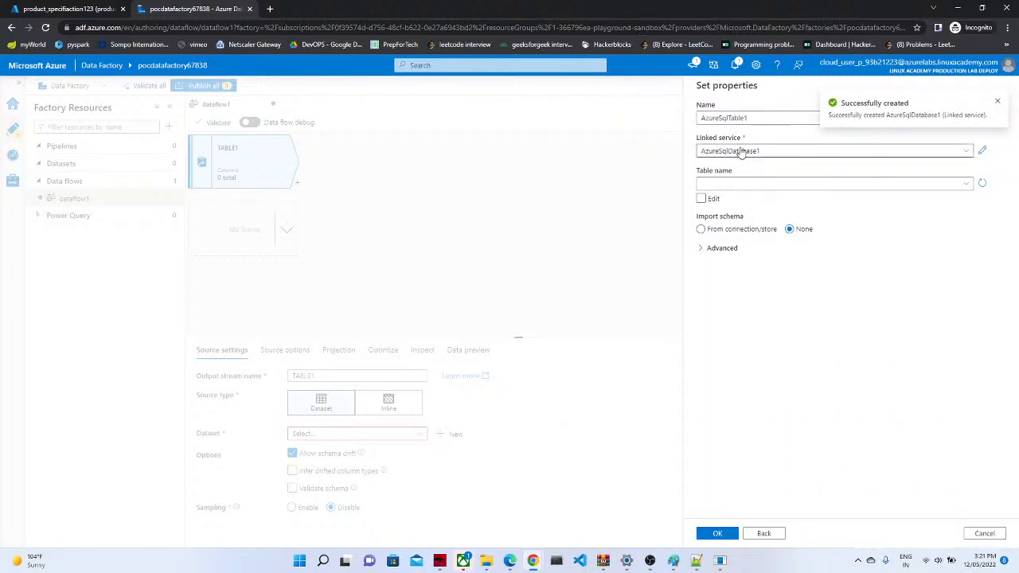
Step: Point AzureSqlTable1 at table SalesLT.Product, importing the schema from the connection, and confirm
{"action": "left_click", "coordinate": [754, 185]}
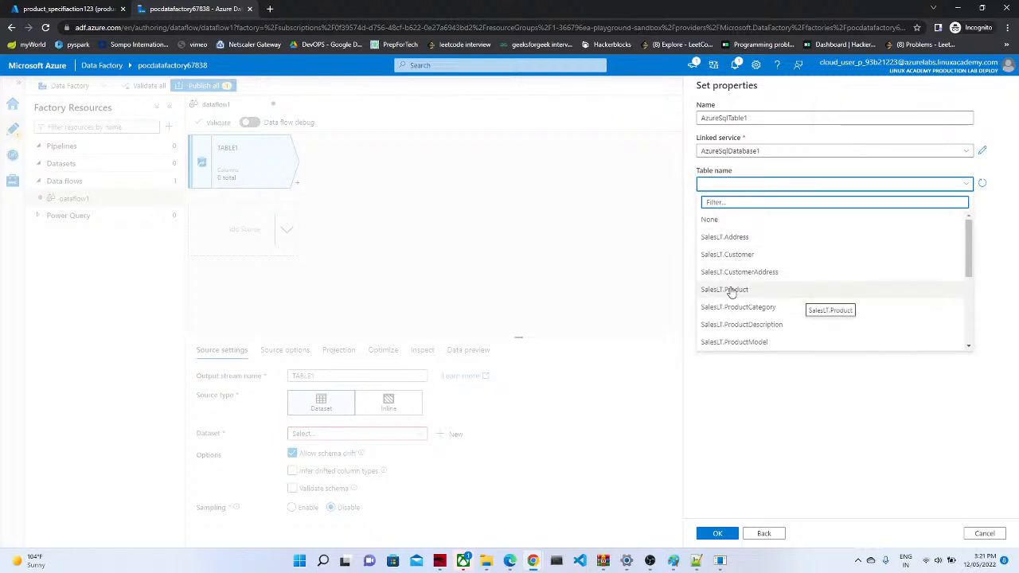
{"action": "left_click", "coordinate": [731, 291]}
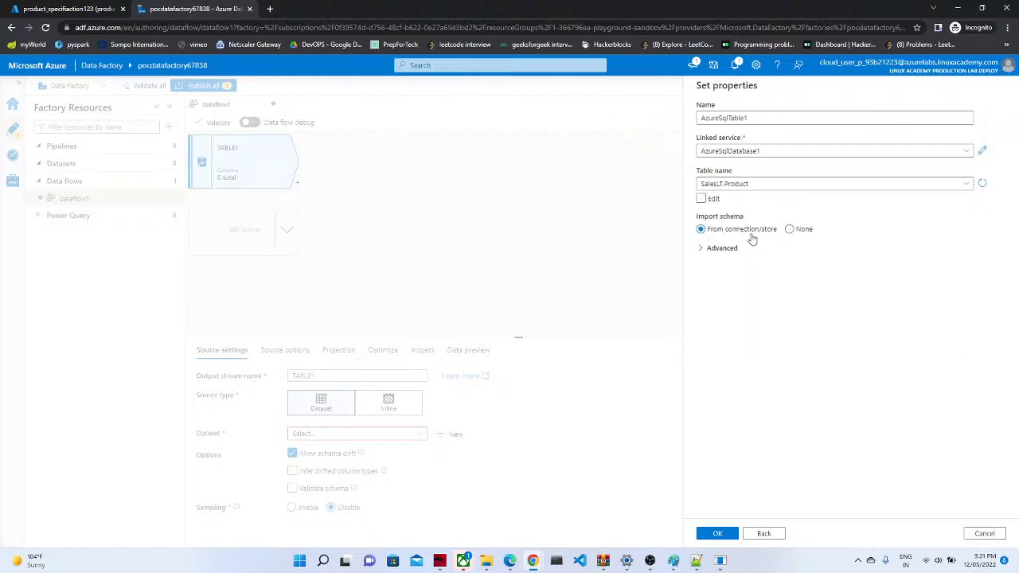
{"action": "left_click", "coordinate": [721, 250]}
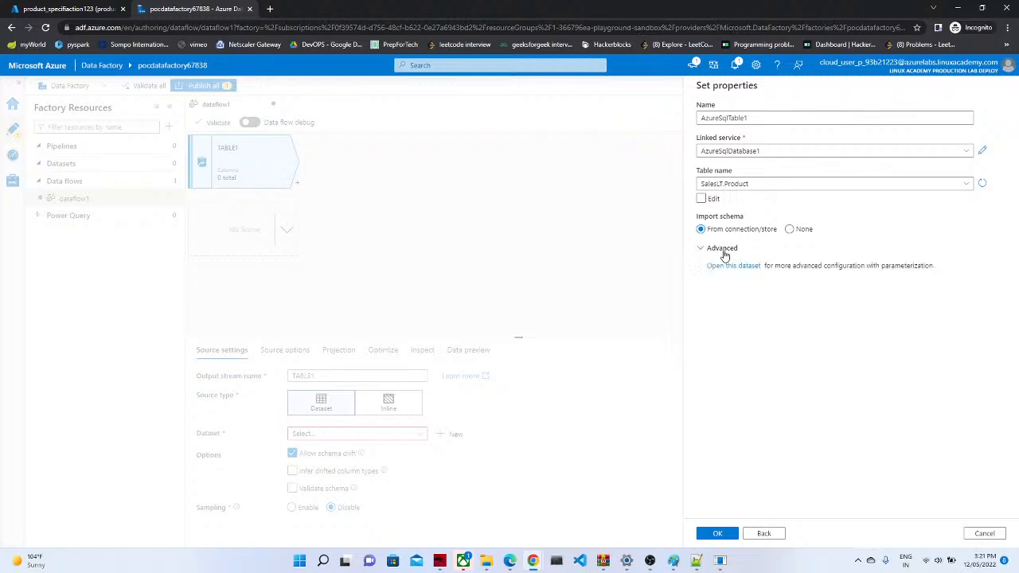
{"action": "left_click", "coordinate": [723, 251]}
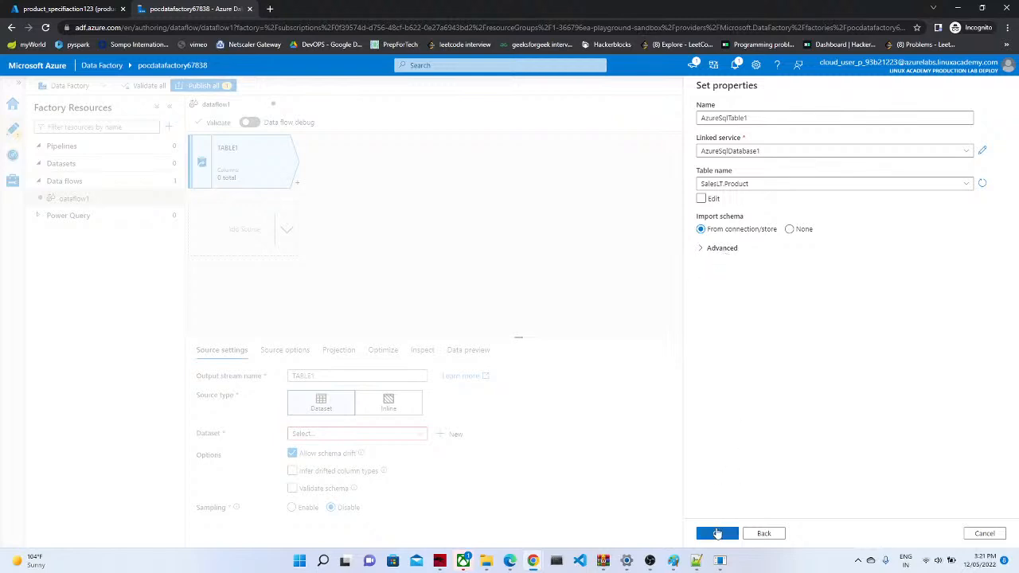
{"action": "left_click", "coordinate": [714, 535]}
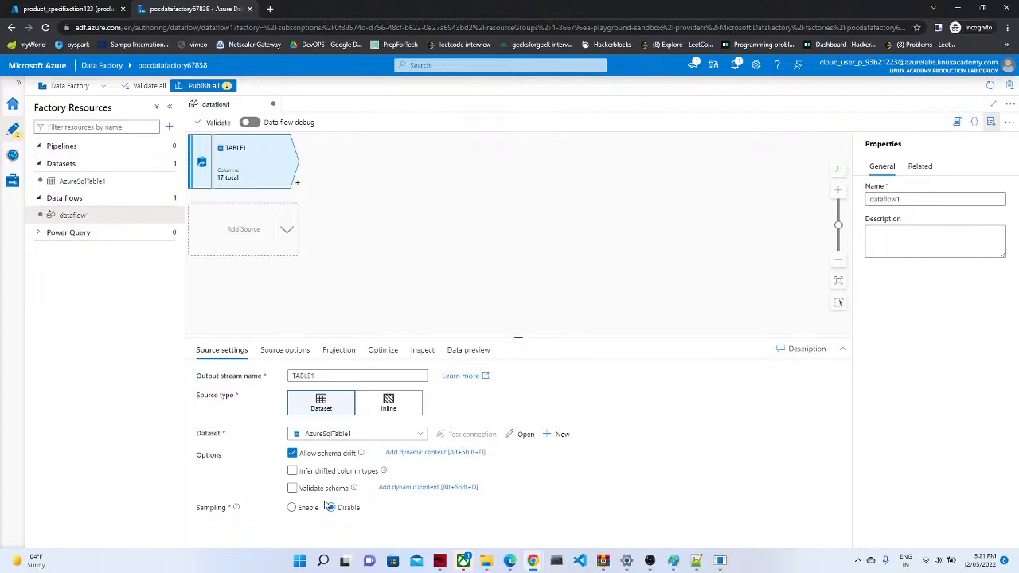
Step: Check TABLE1's Source options, Data preview and Source settings, then open its transformation list
{"action": "left_click", "coordinate": [274, 356]}
{"action": "left_click", "coordinate": [242, 353]}
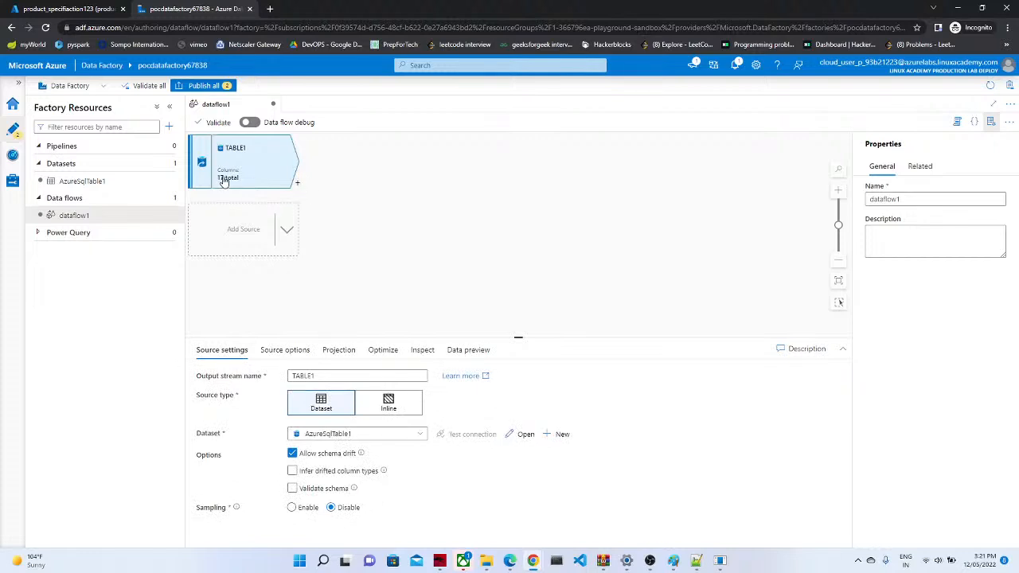
{"action": "left_click", "coordinate": [477, 355]}
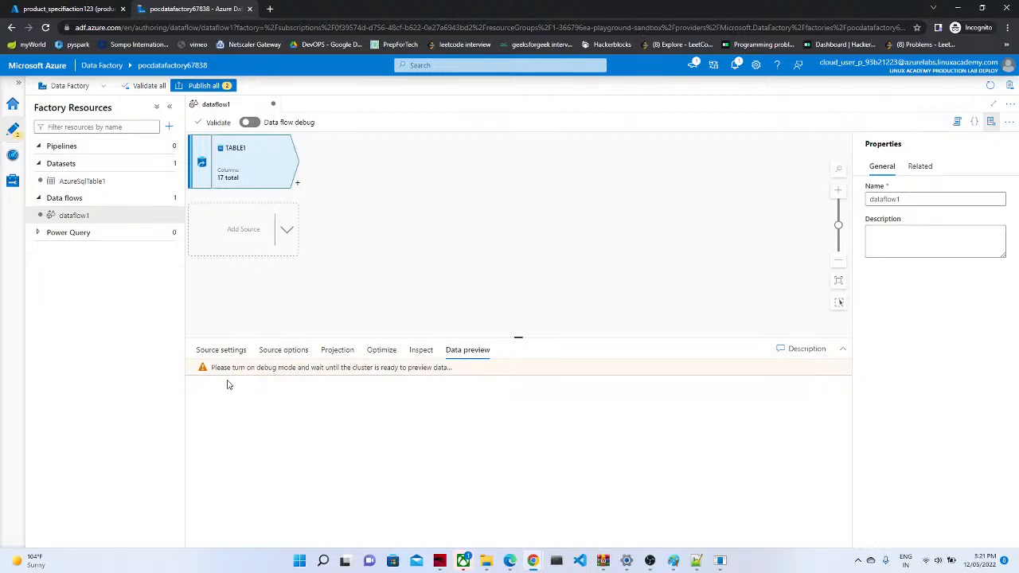
{"action": "left_click", "coordinate": [216, 350]}
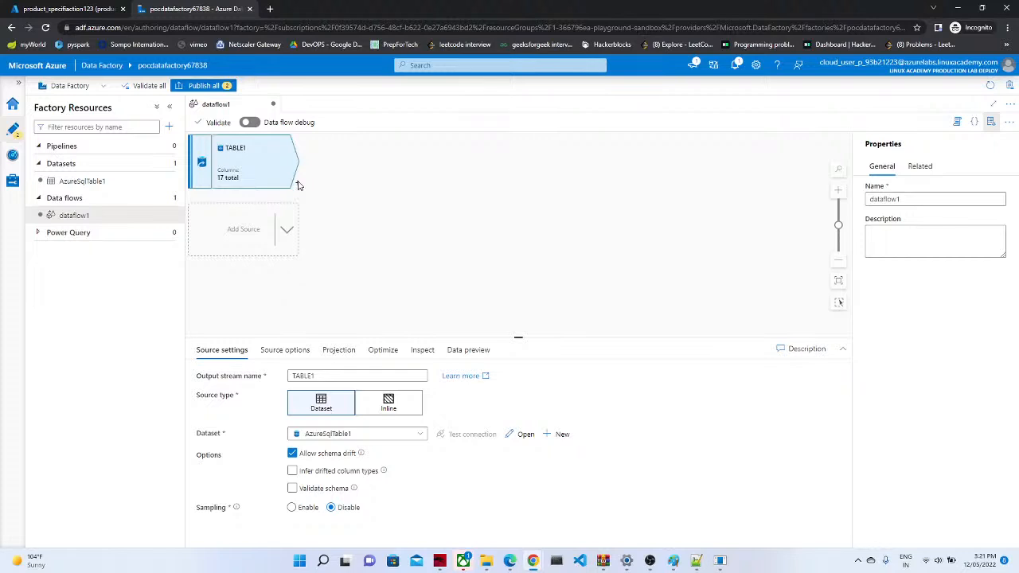
{"action": "left_click", "coordinate": [298, 185]}
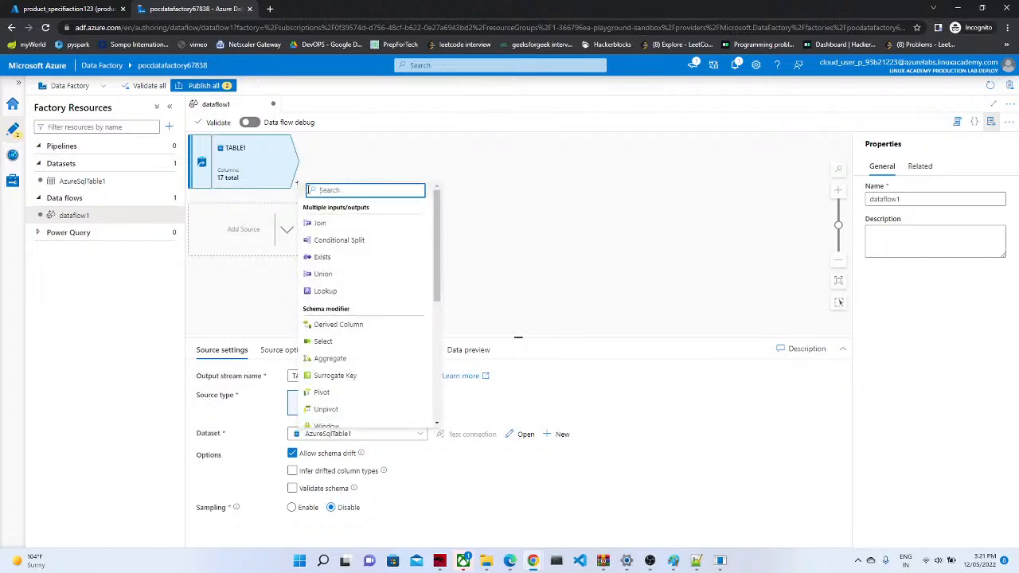
Step: Pick Derived Column under Schema modifier to add derivedColumn1 after TABLE1
{"action": "mouse_move", "coordinate": [437, 274]}
{"action": "left_mouse_down"}
{"action": "mouse_move", "coordinate": [436, 404]}
{"action": "mouse_move", "coordinate": [440, 273]}
{"action": "mouse_move", "coordinate": [438, 397]}
{"action": "mouse_move", "coordinate": [427, 327]}
{"action": "mouse_move", "coordinate": [436, 280]}
{"action": "mouse_move", "coordinate": [428, 393]}
{"action": "mouse_move", "coordinate": [448, 269]}
{"action": "left_mouse_up"}
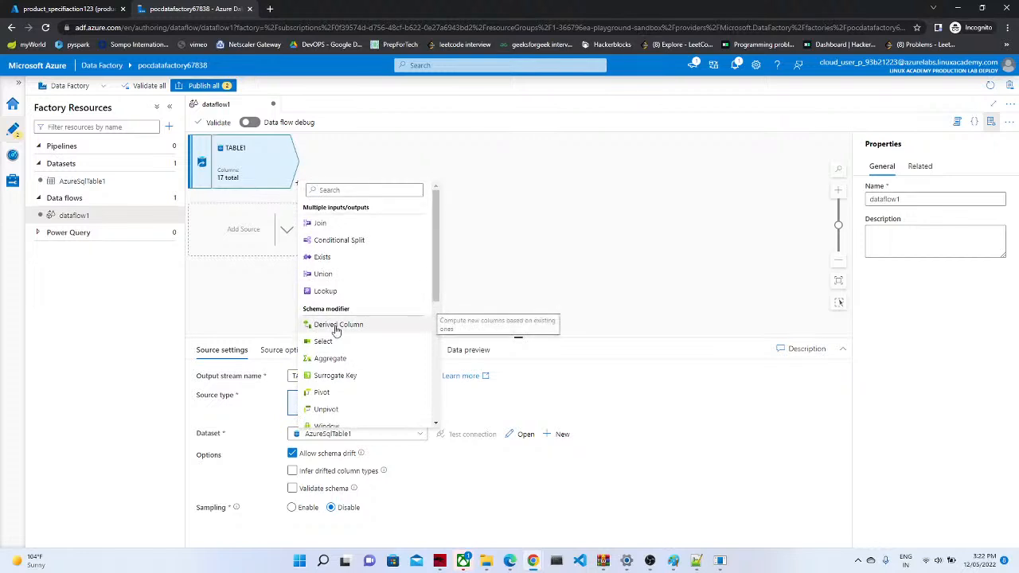
{"action": "left_click", "coordinate": [338, 325]}
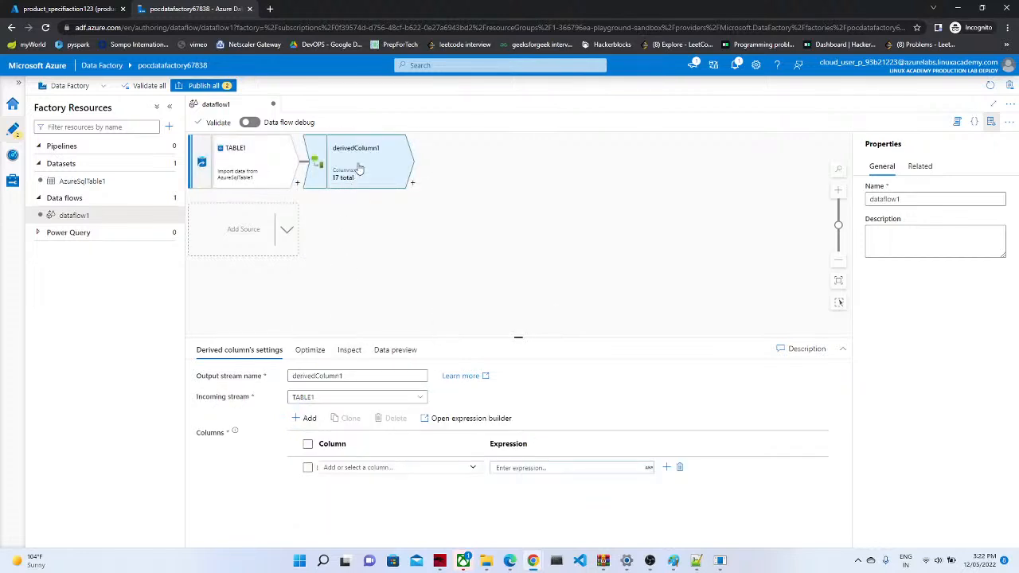
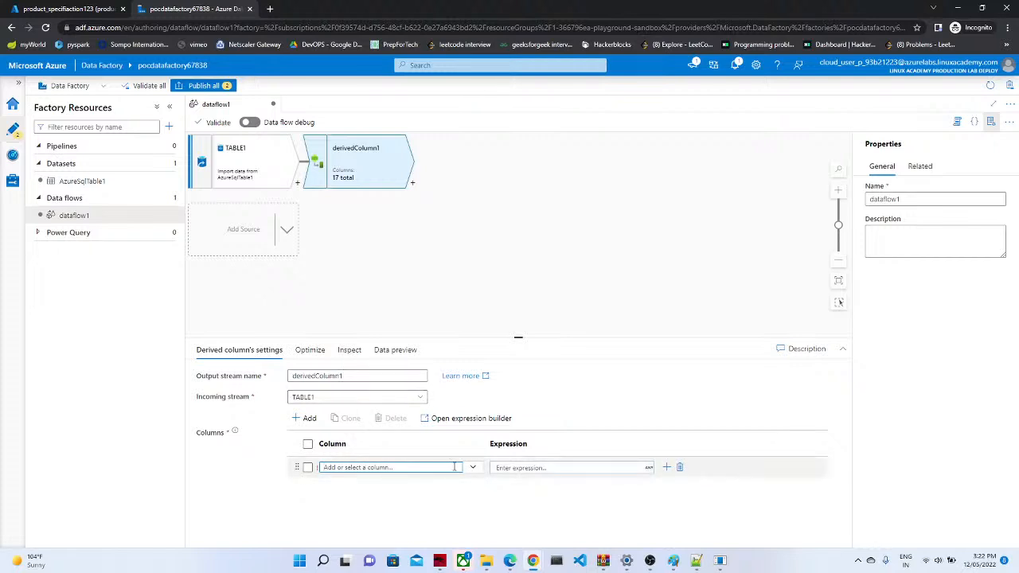
Step: Set derived column ModifiedDate to toDate(substring(toString(ModifiedDate),1,10)), copied from the Notepad++ notes
{"action": "left_click", "coordinate": [473, 468]}
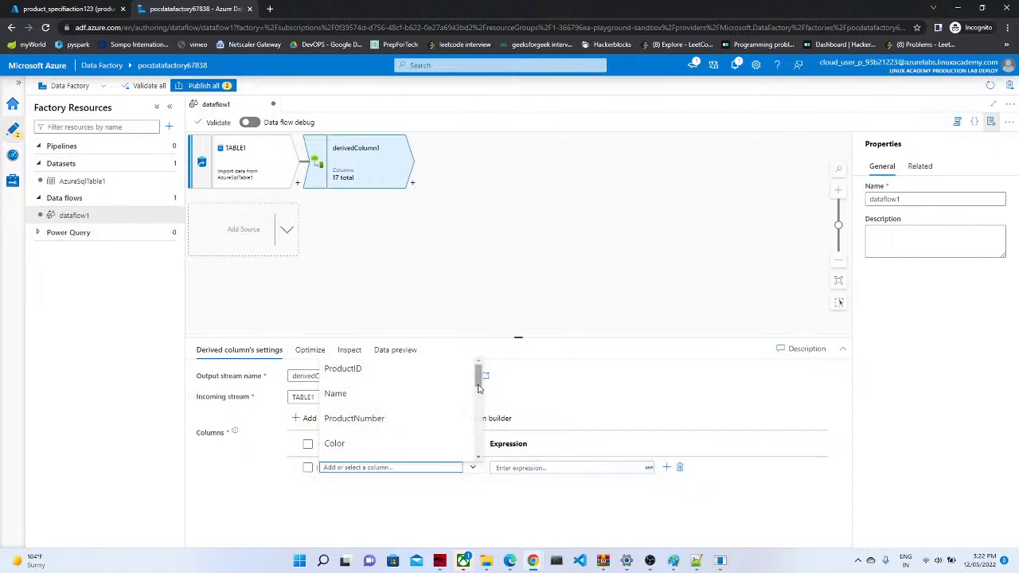
{"action": "left_click_drag", "start_coordinate": [479, 380], "coordinate": [480, 453]}
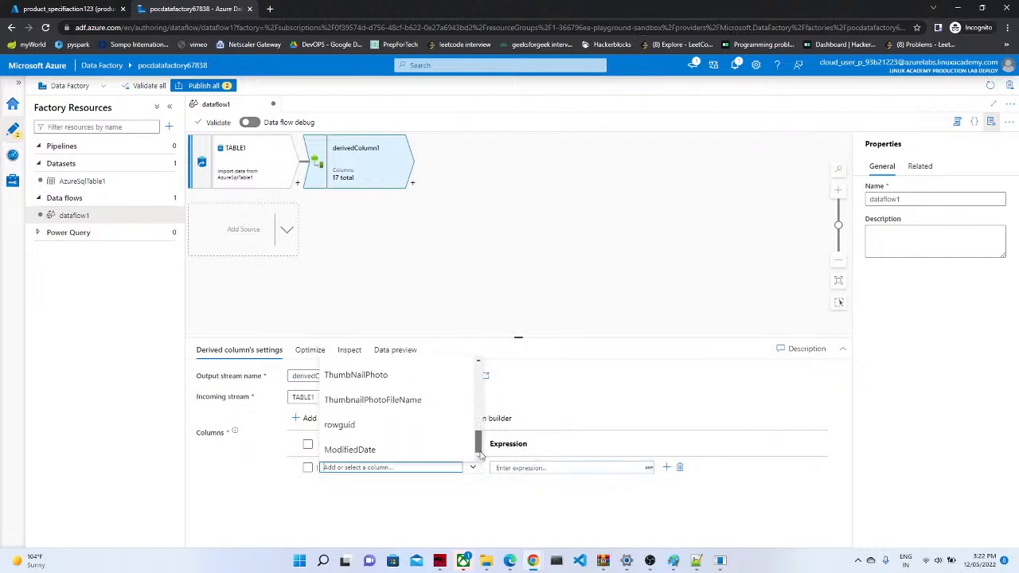
{"action": "left_click", "coordinate": [390, 457]}
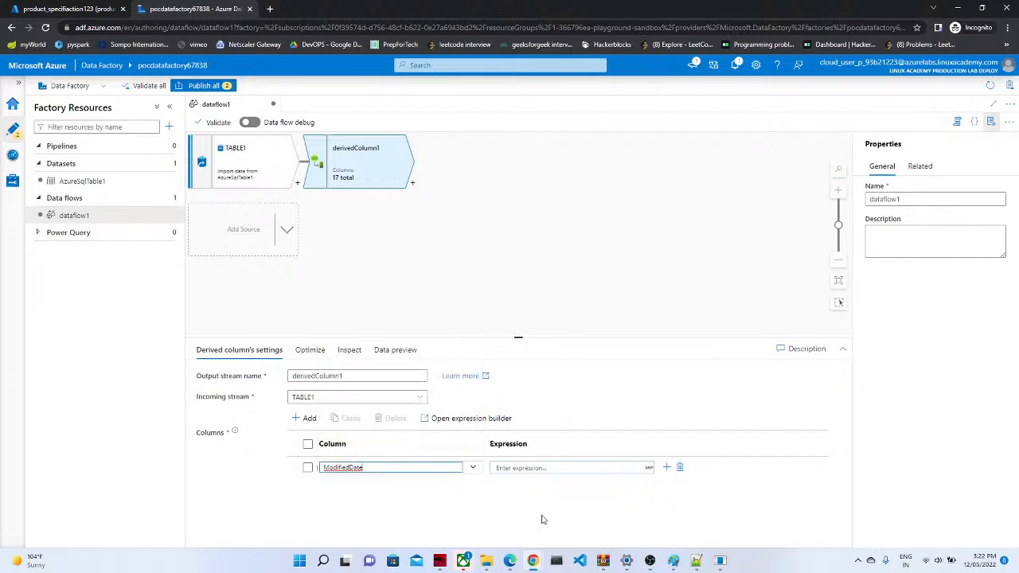
{"action": "left_click", "coordinate": [695, 561]}
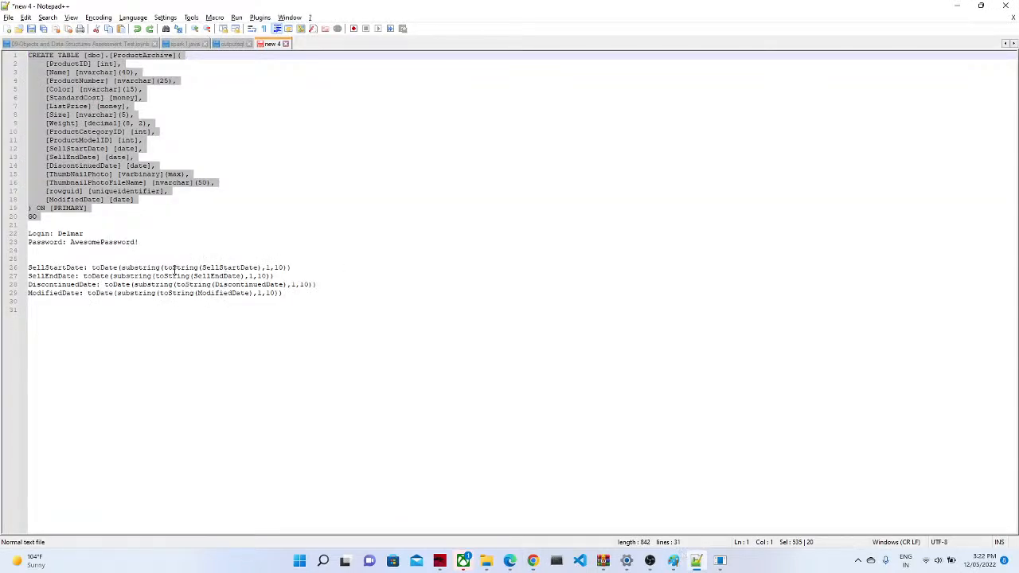
{"action": "left_click_drag", "start_coordinate": [291, 297], "coordinate": [90, 294]}
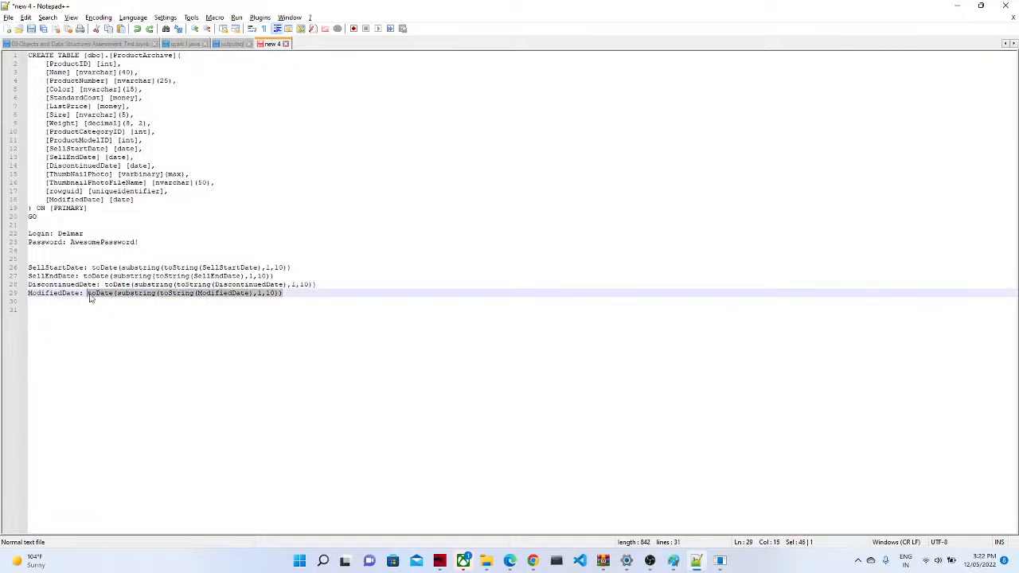
{"action": "key", "text": "alt+Tab"}
{"action": "left_click", "coordinate": [522, 467]}
{"action": "type", "text": "toDate(substring(toString(ModifiedDate),1,10))"}
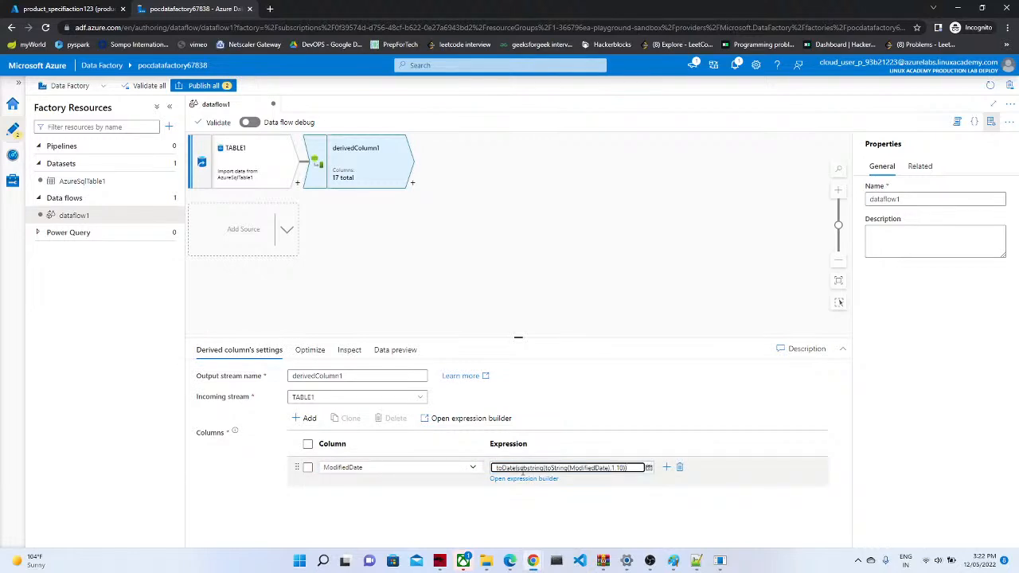
{"action": "left_click", "coordinate": [476, 510]}
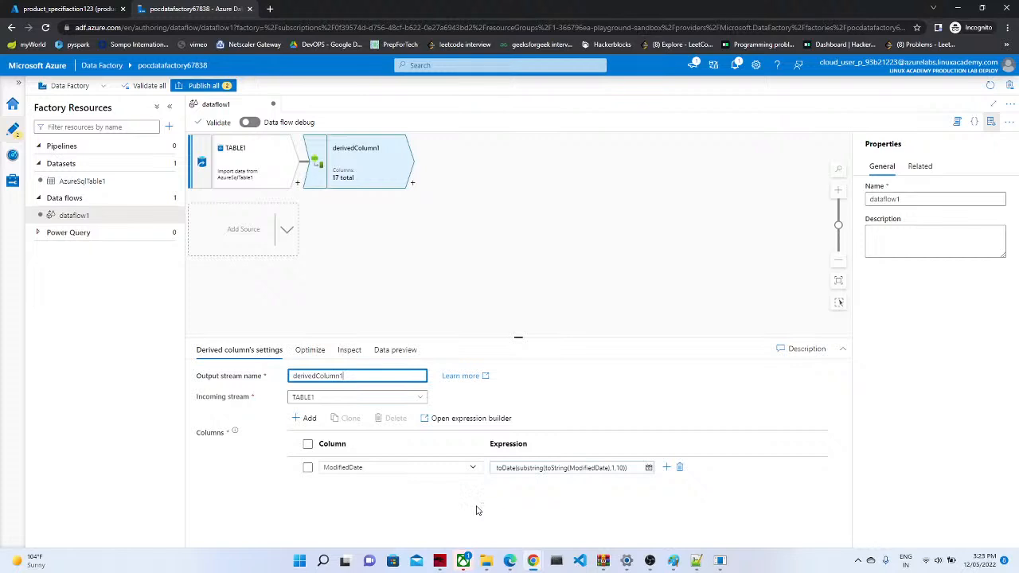
Step: Add a SellEndDate derived column with toDate(substring(toString(SellEndDate),1,10))
{"action": "left_click", "coordinate": [306, 419]}
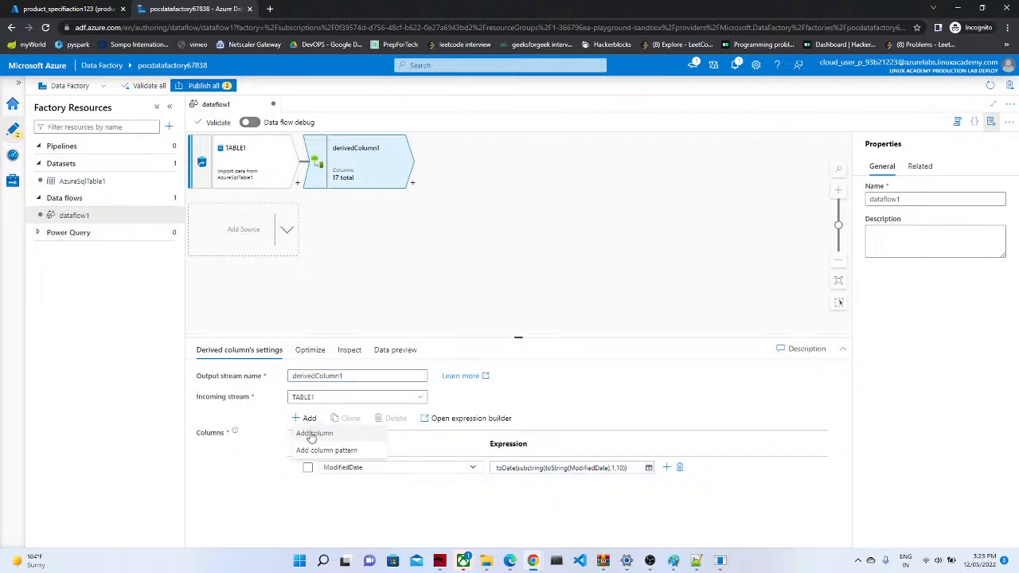
{"action": "left_click", "coordinate": [312, 433]}
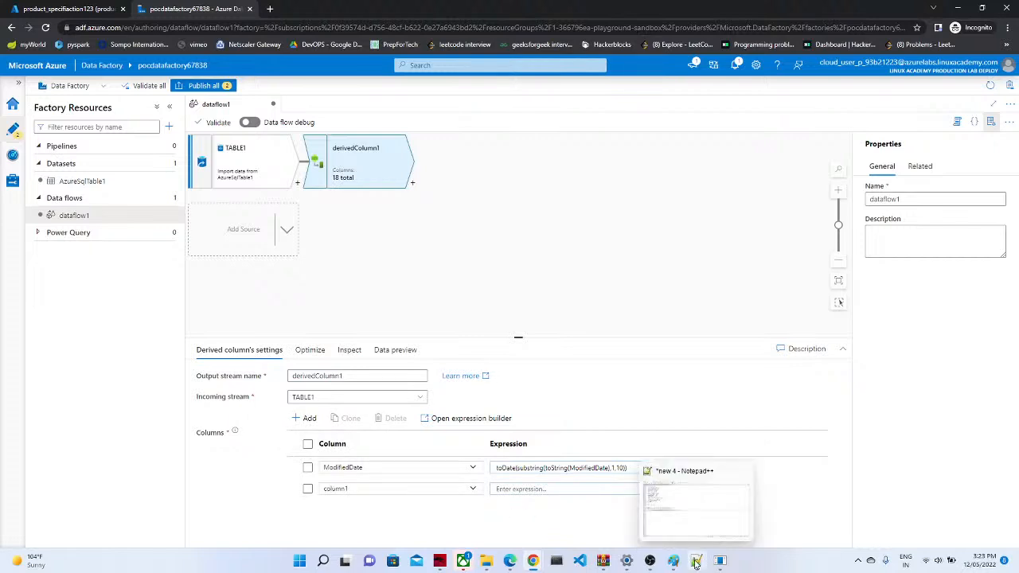
{"action": "left_click", "coordinate": [476, 489]}
{"action": "left_click_drag", "start_coordinate": [477, 394], "coordinate": [470, 439]}
{"action": "left_click", "coordinate": [361, 444]}
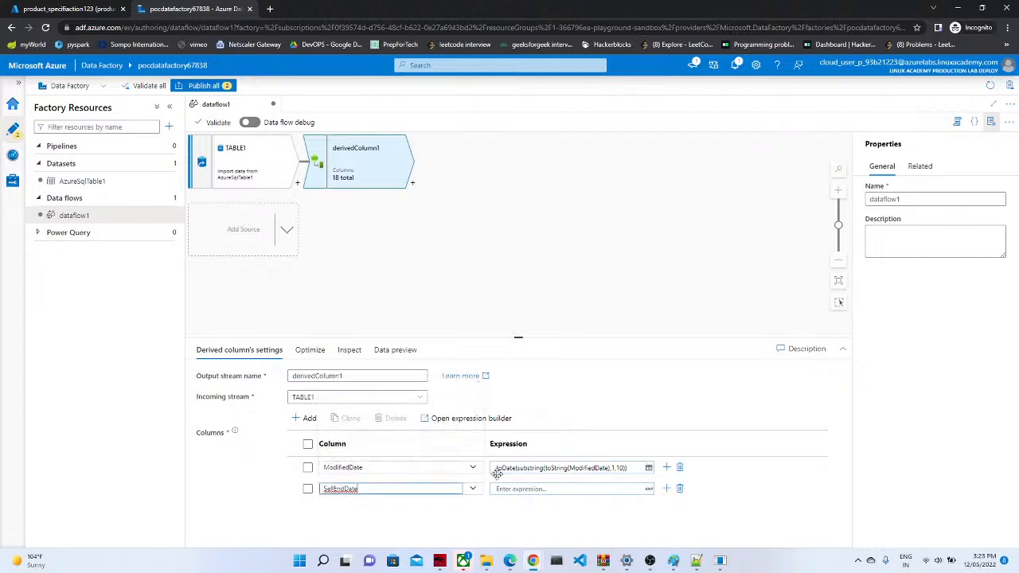
{"action": "left_click", "coordinate": [695, 560]}
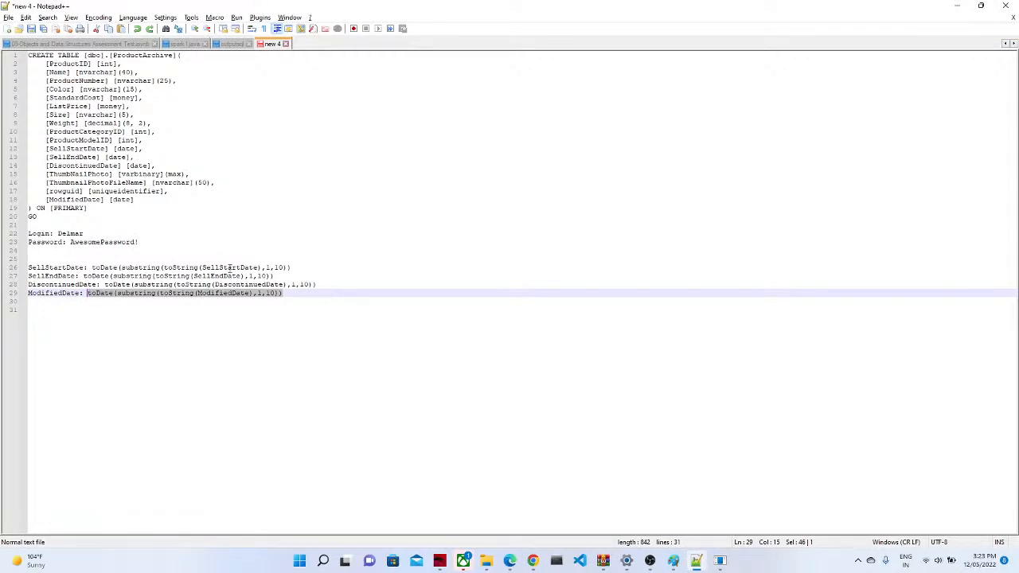
{"action": "left_click_drag", "start_coordinate": [280, 276], "coordinate": [83, 276]}
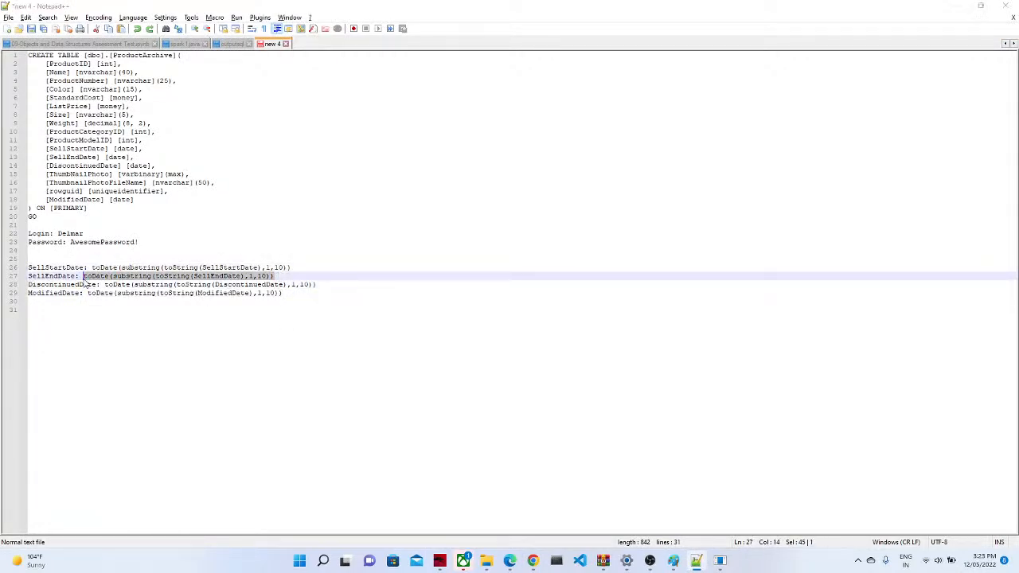
{"action": "key", "text": "alt+Tab"}
{"action": "left_click", "coordinate": [508, 494]}
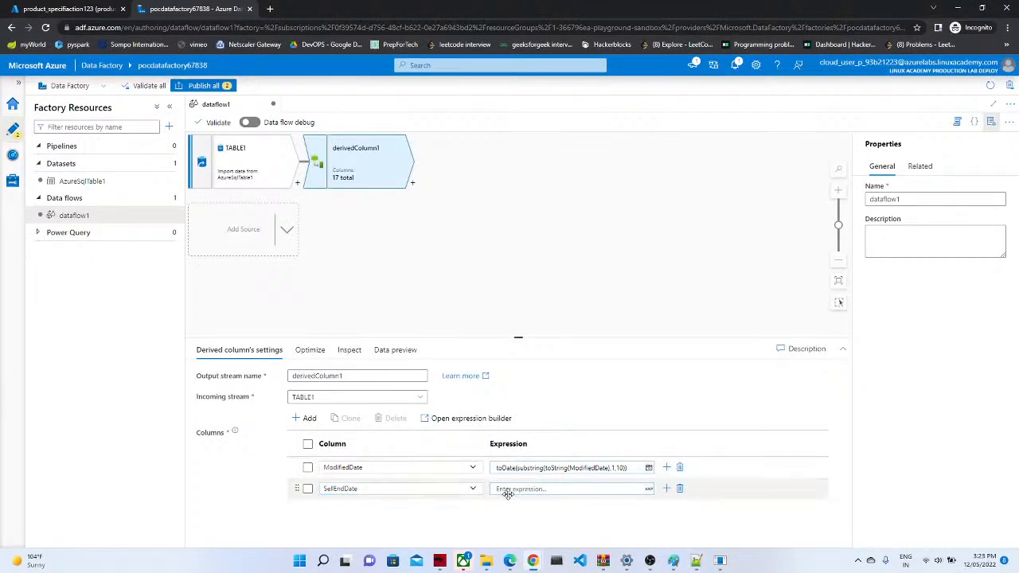
{"action": "left_click", "coordinate": [510, 490]}
{"action": "type", "text": "toDate(substring(toString(SellEndDate),1,10))"}
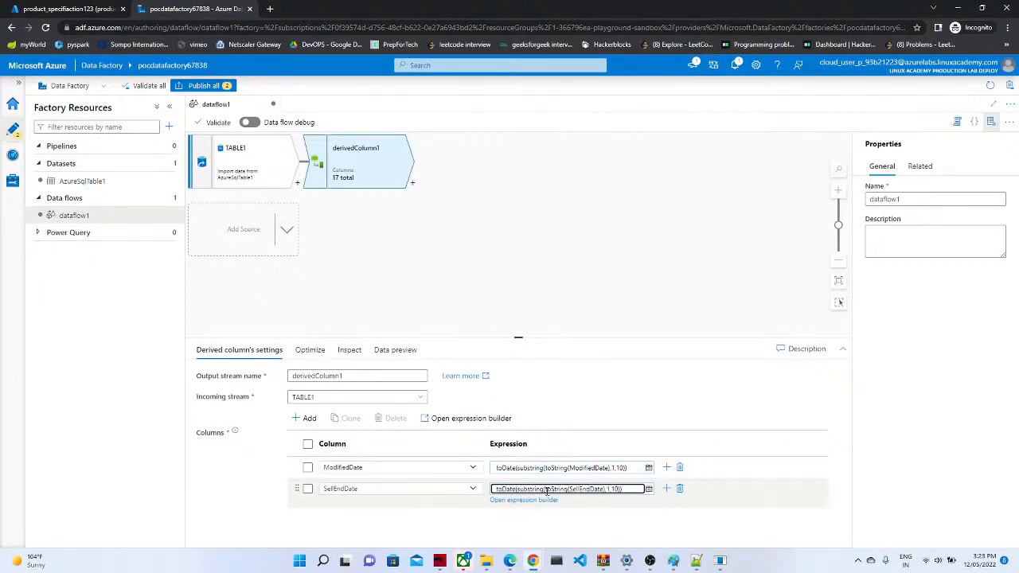
Step: Add a SellStartDate derived column with toDate(substring(toString(SellStartDate),1,10))
{"action": "left_click", "coordinate": [304, 420]}
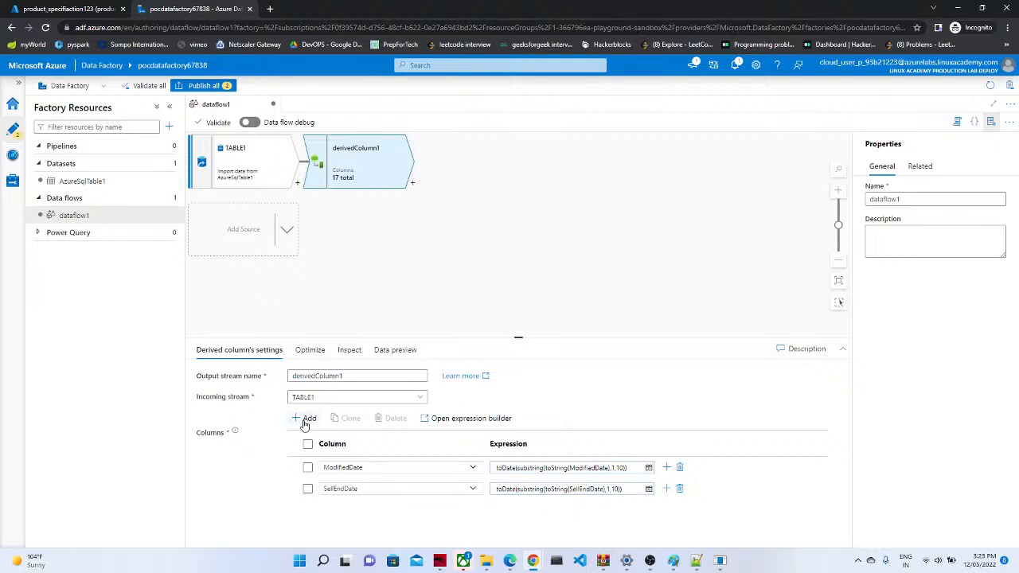
{"action": "left_click", "coordinate": [310, 433]}
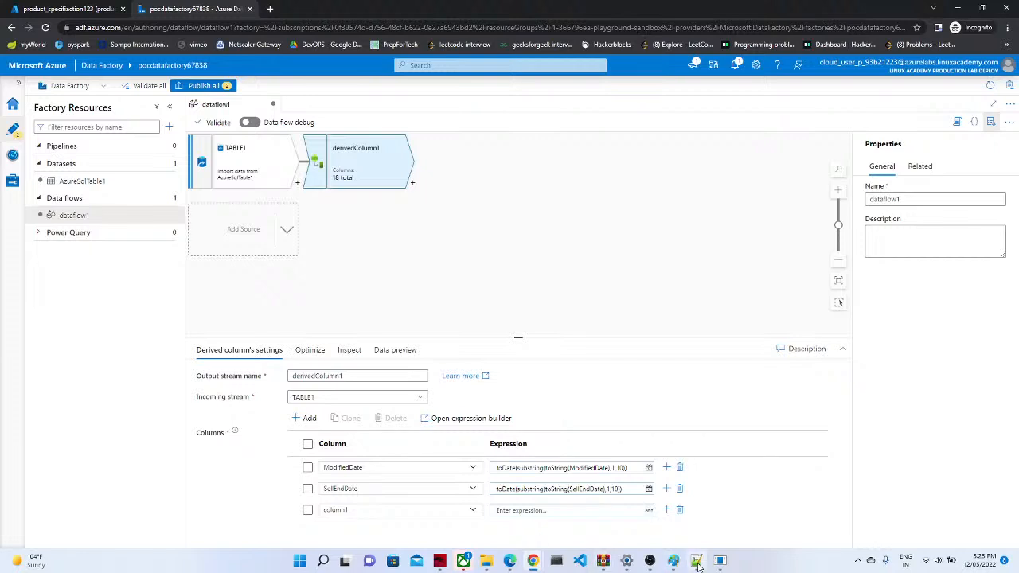
{"action": "left_click", "coordinate": [469, 517]}
{"action": "left_click_drag", "start_coordinate": [478, 416], "coordinate": [475, 463]}
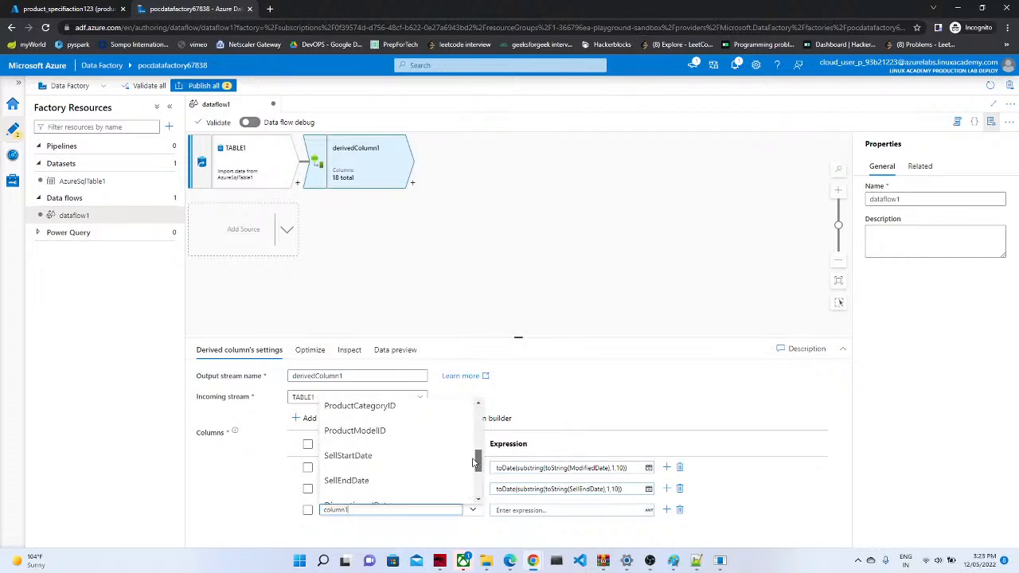
{"action": "left_click", "coordinate": [348, 458]}
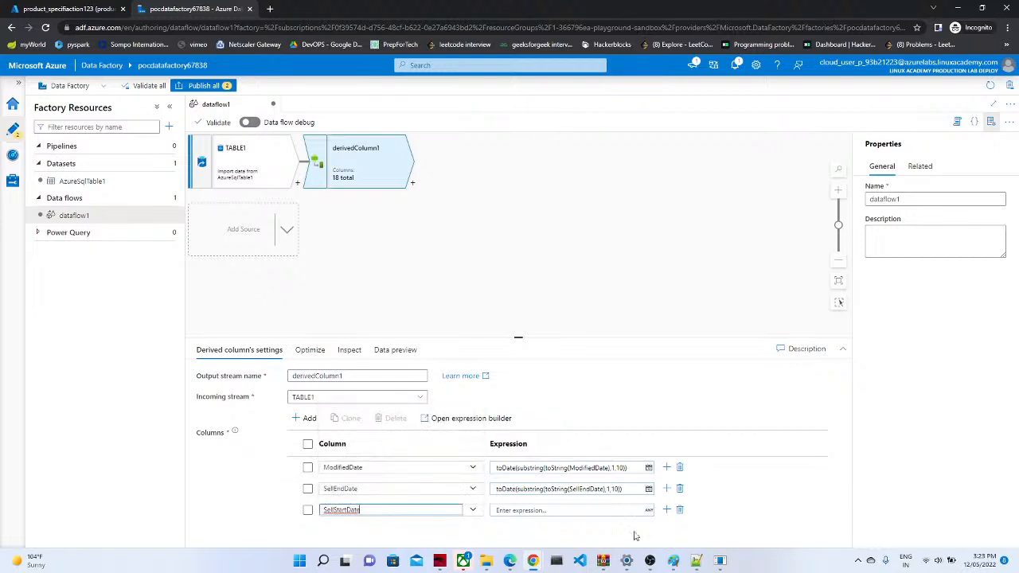
{"action": "left_click", "coordinate": [696, 560]}
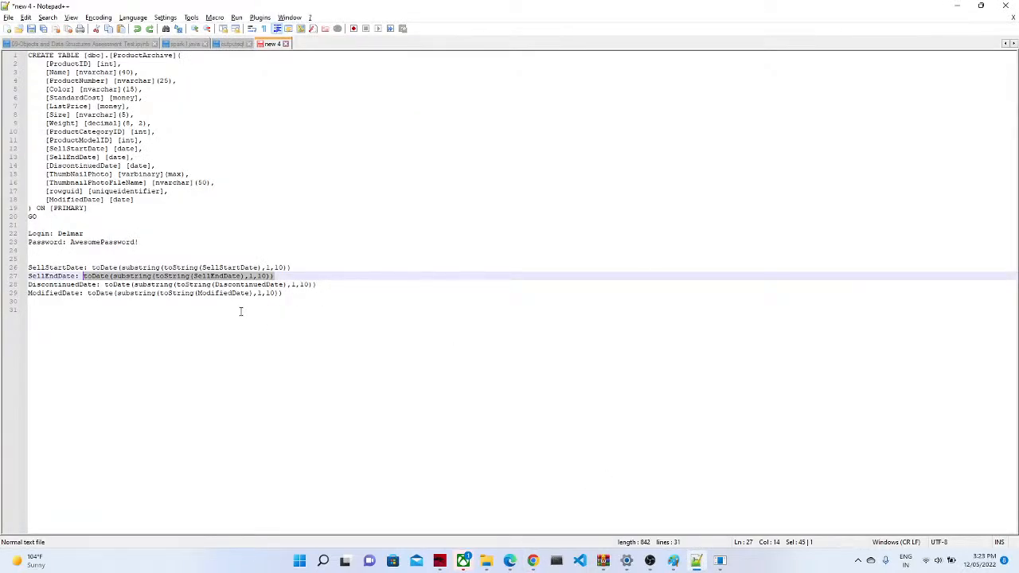
{"action": "left_click_drag", "start_coordinate": [300, 266], "coordinate": [100, 268]}
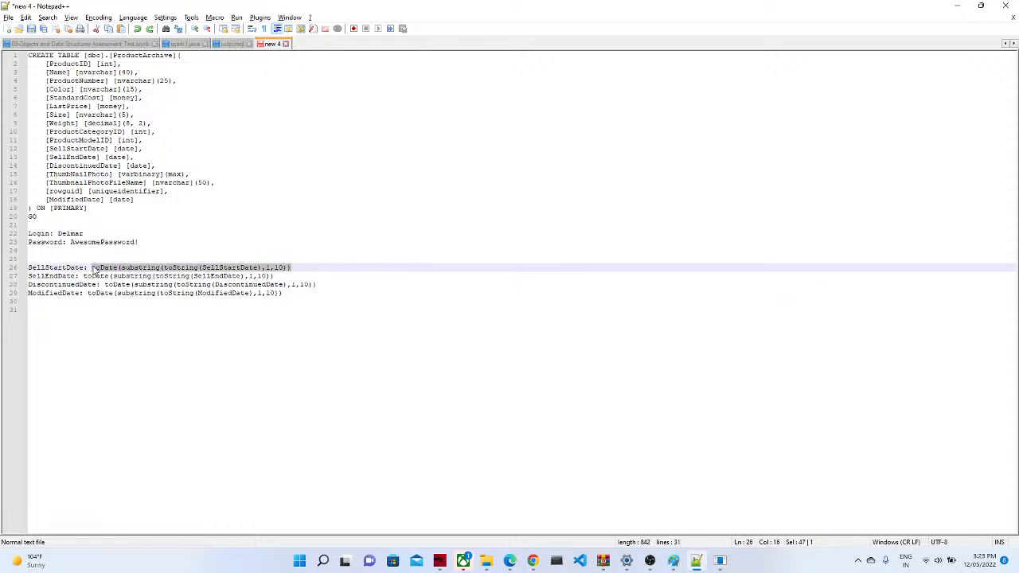
{"action": "key", "text": "alt+Tab"}
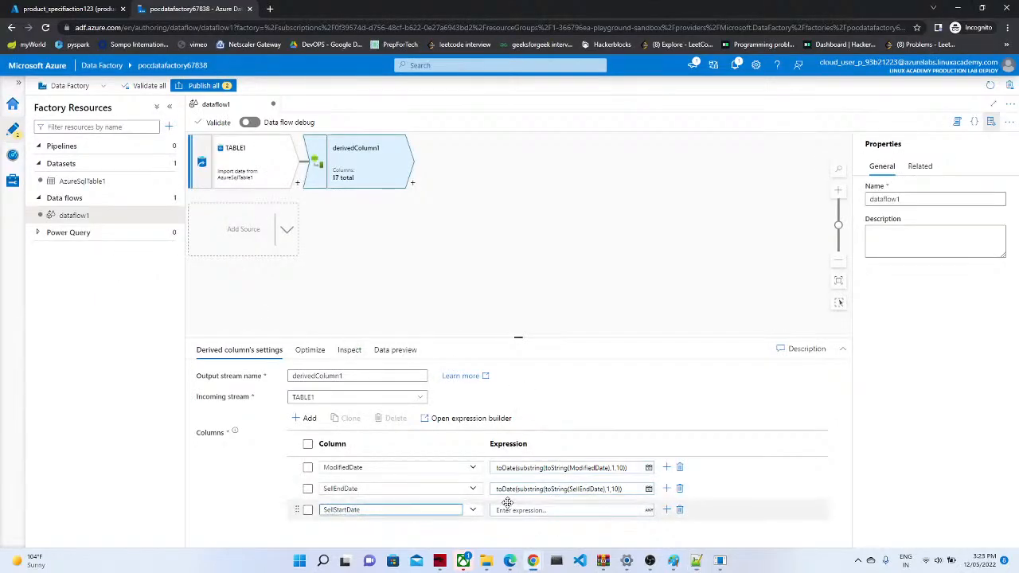
{"action": "left_click", "coordinate": [502, 510]}
{"action": "type", "text": "toDate(substring(toString(SellStartDate),1,10))"}
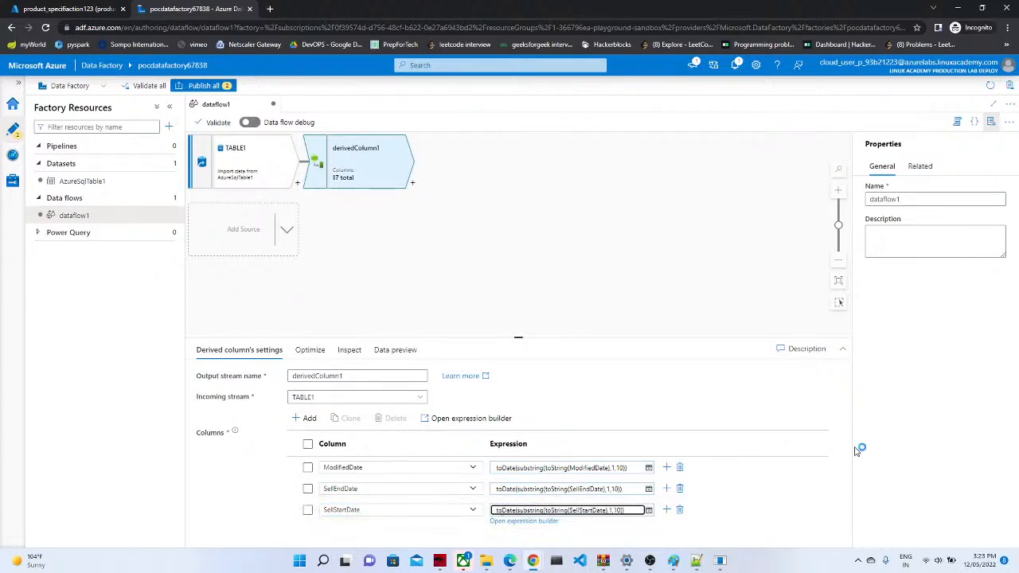
{"action": "left_click", "coordinate": [414, 375]}
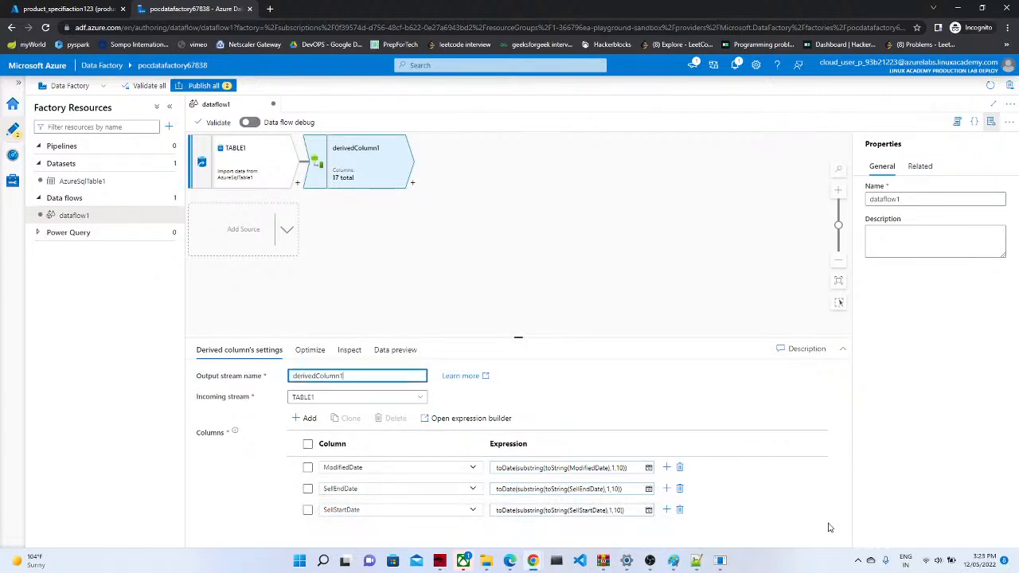
Step: Add a fourth derived column row for DiscontinuedDate
{"action": "left_click", "coordinate": [307, 418]}
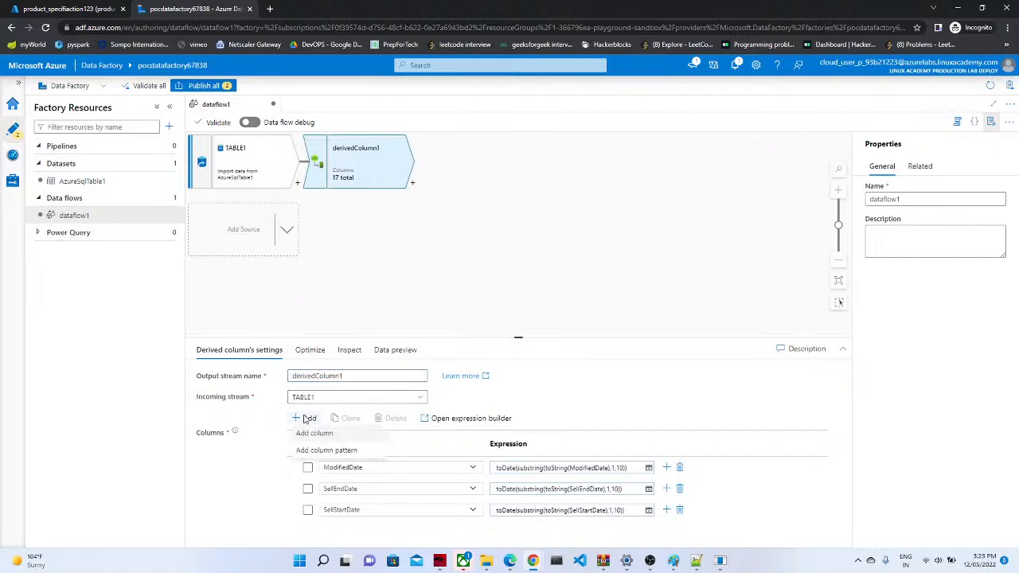
{"action": "left_click", "coordinate": [314, 434]}
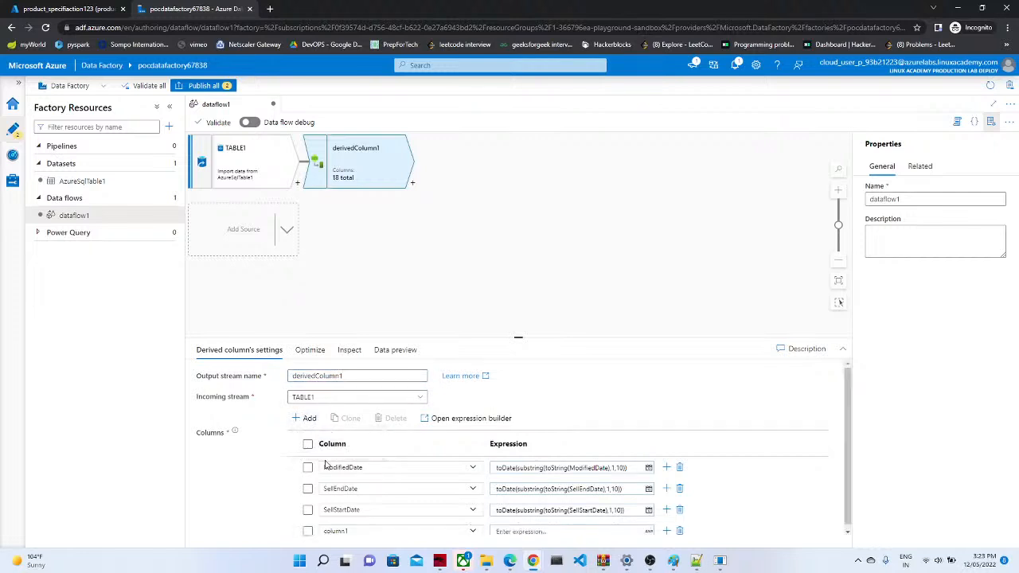
{"action": "left_click", "coordinate": [473, 532]}
{"action": "scroll", "coordinate": [478, 451], "scroll_direction": "down", "scroll_amount": 1}
{"action": "left_click_drag", "start_coordinate": [478, 451], "coordinate": [466, 518]}
{"action": "scroll", "coordinate": [473, 496], "scroll_direction": "up", "scroll_amount": 2}
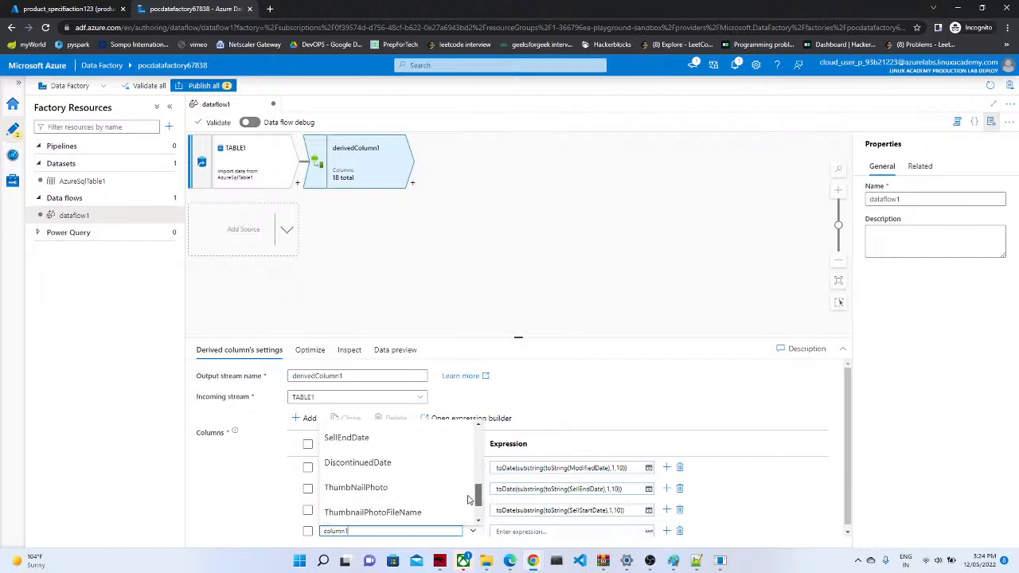
{"action": "left_click", "coordinate": [384, 469]}
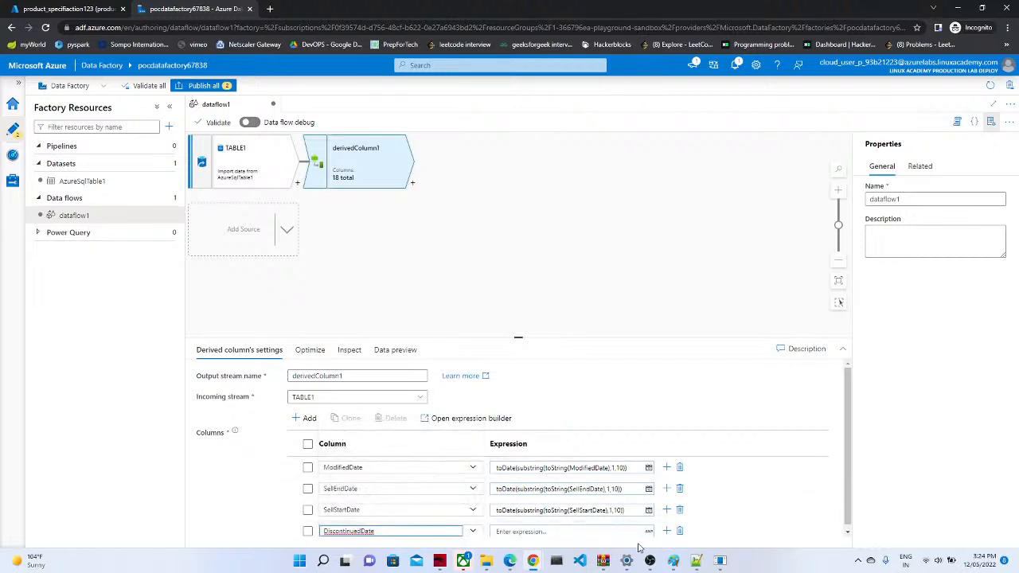
Step: Paste toDate(substring(toString(DiscontinuedDate),1,10)) from the notes as DiscontinuedDate's expression
{"action": "left_click", "coordinate": [695, 561]}
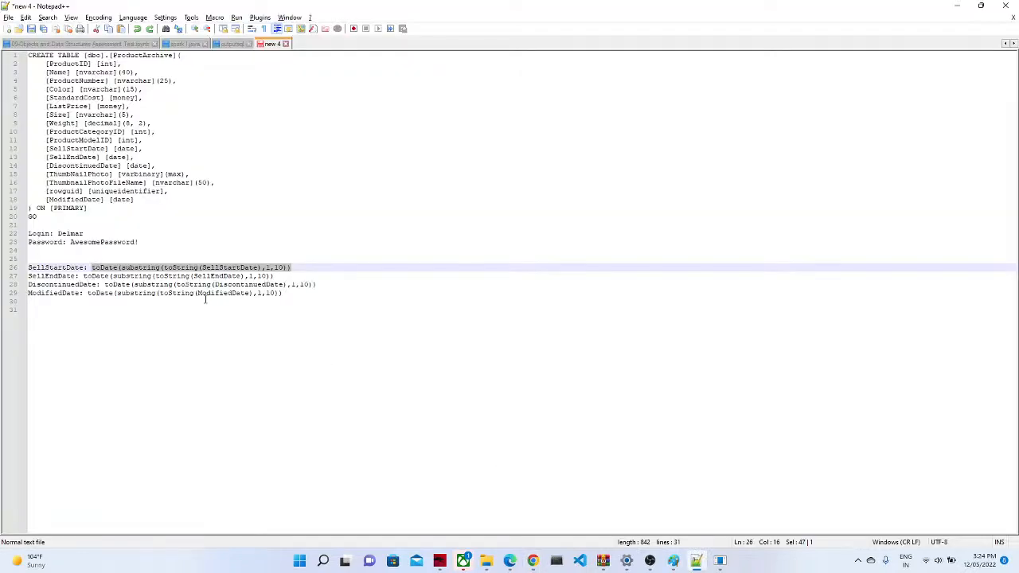
{"action": "left_click_drag", "start_coordinate": [319, 288], "coordinate": [101, 289]}
{"action": "key", "text": "ctrl+c"}
{"action": "left_click", "coordinate": [532, 561]}
{"action": "left_click", "coordinate": [506, 531]}
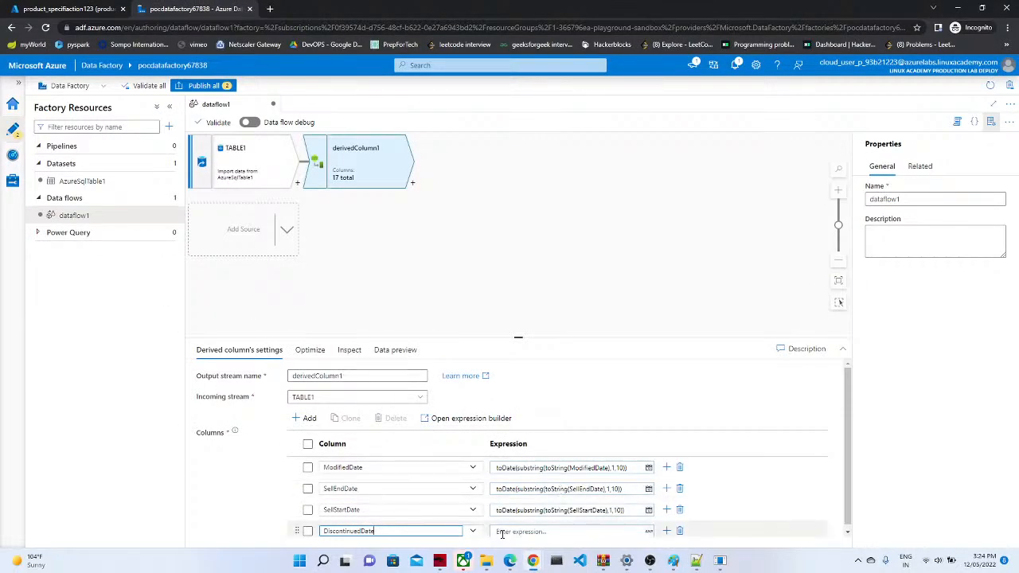
{"action": "left_click", "coordinate": [506, 531]}
{"action": "key", "text": "ctrl+v"}
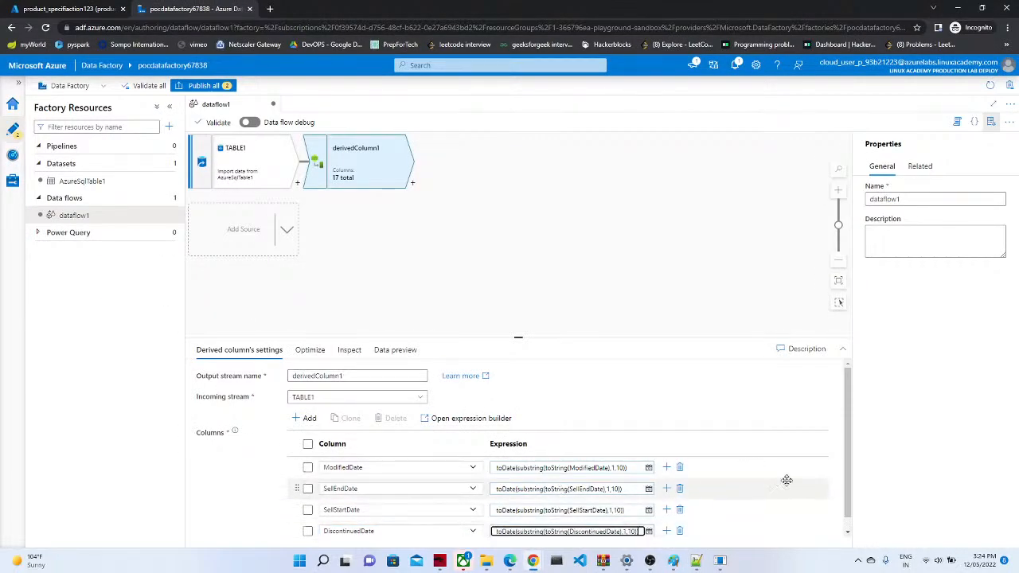
{"action": "scroll", "coordinate": [846, 506], "scroll_direction": "down", "scroll_amount": 1}
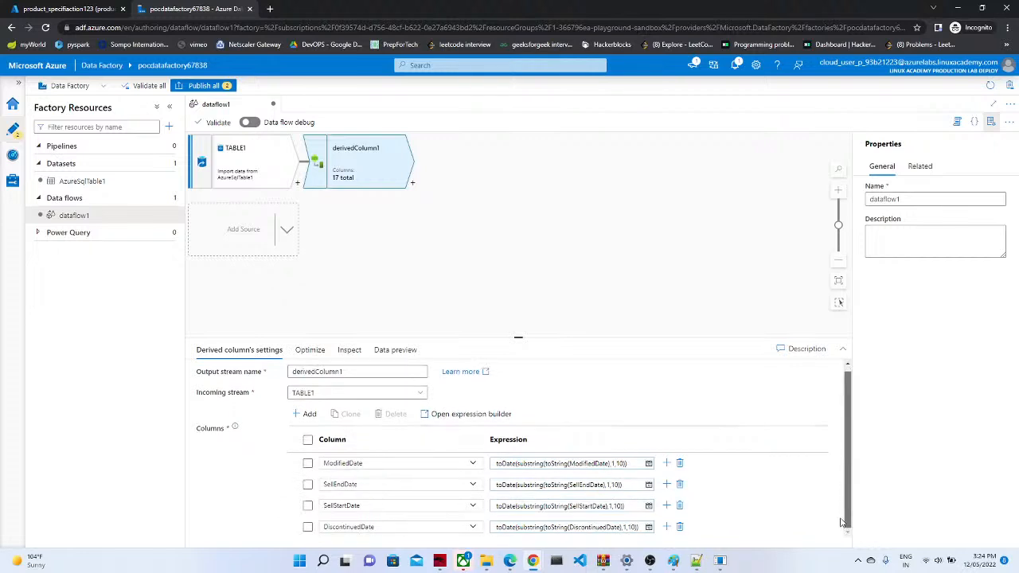
{"action": "left_click_drag", "start_coordinate": [842, 524], "coordinate": [845, 455]}
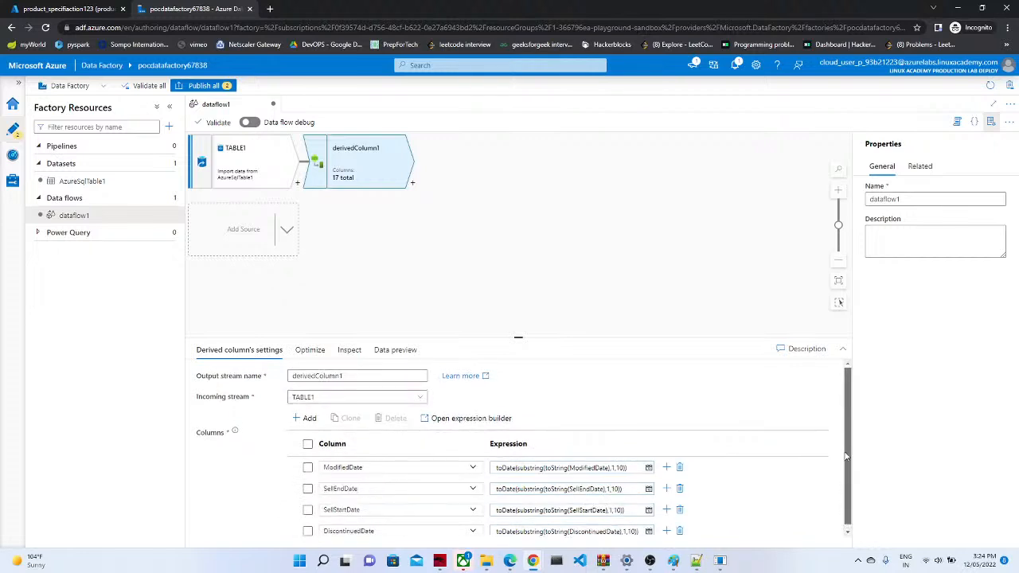
Step: Switch derivedColumn1's Optimize partitioning to Single partition, then start adding a following step
{"action": "left_click", "coordinate": [504, 283]}
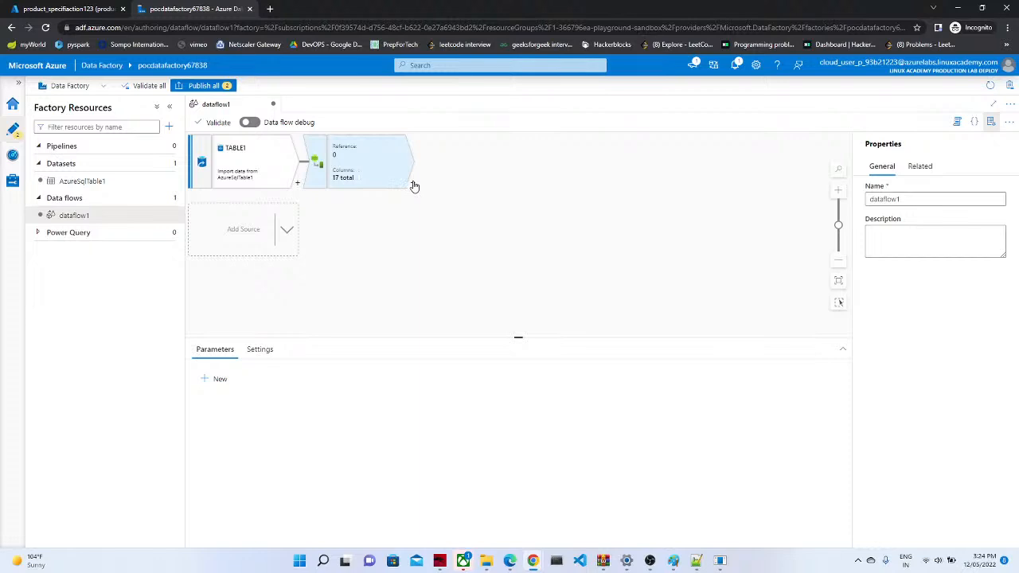
{"action": "left_click", "coordinate": [371, 170]}
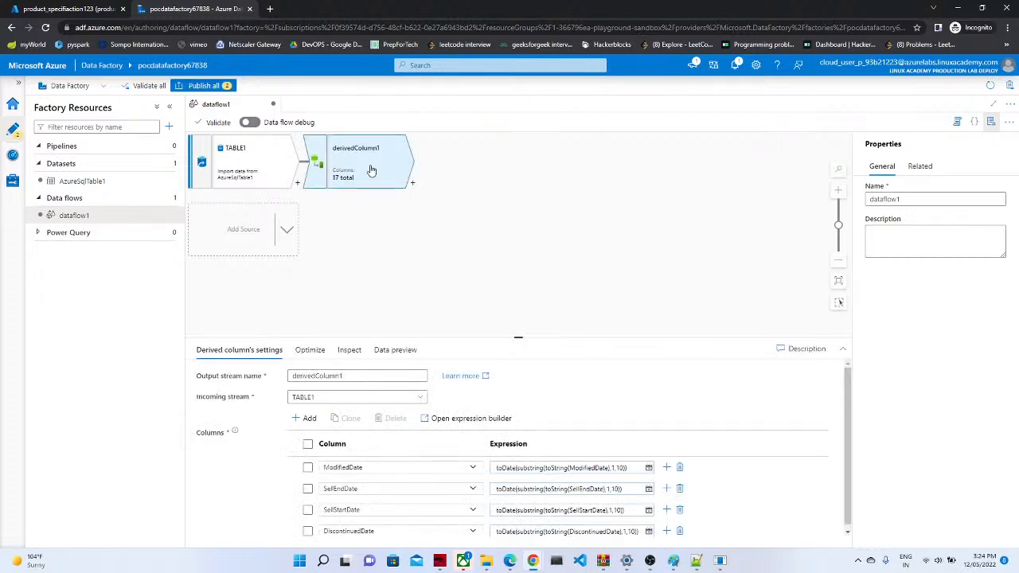
{"action": "left_click", "coordinate": [319, 353]}
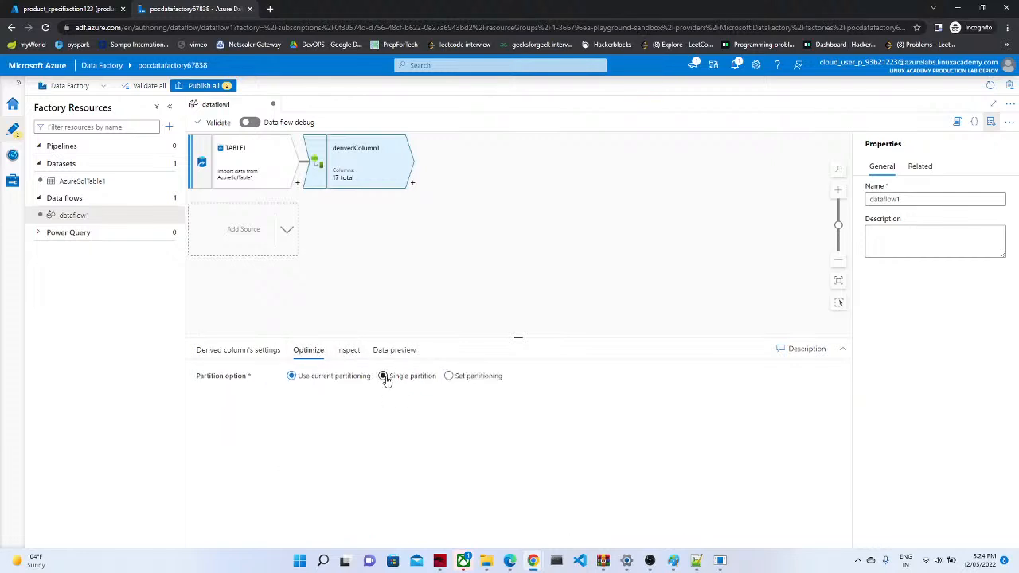
{"action": "left_click", "coordinate": [382, 378]}
{"action": "left_click", "coordinate": [413, 185]}
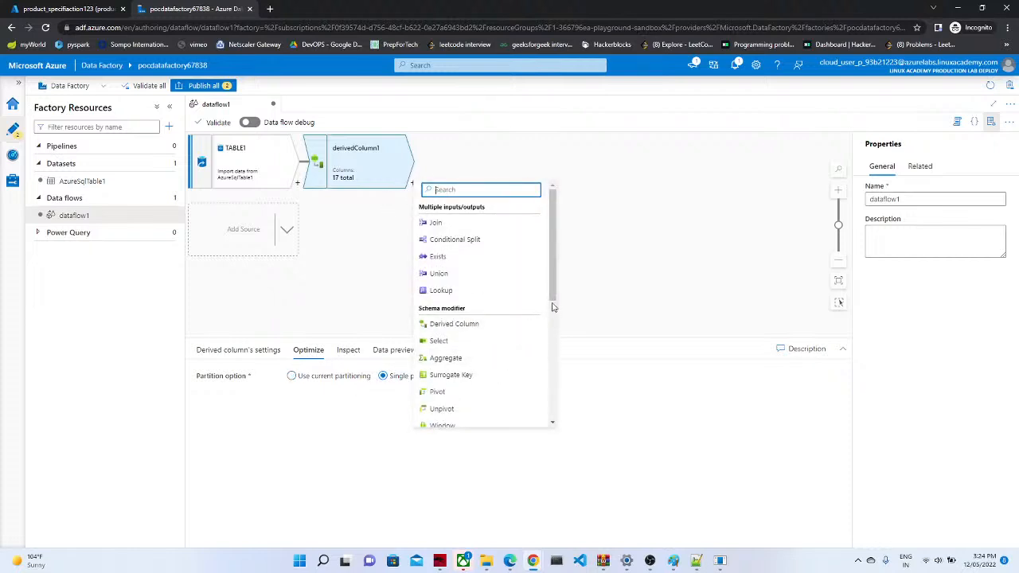
{"action": "left_click_drag", "start_coordinate": [552, 296], "coordinate": [544, 437]}
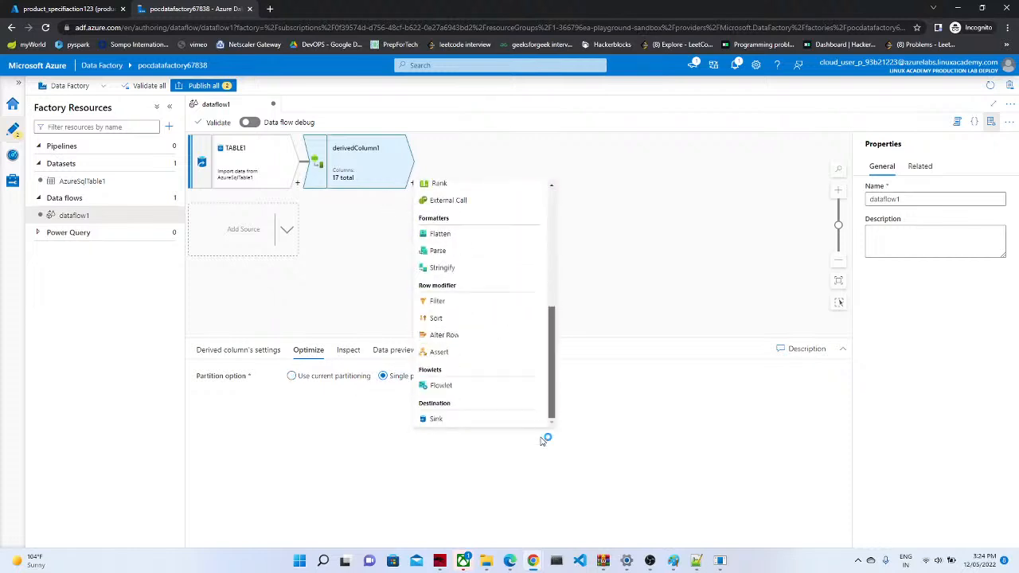
Step: Add a sink after derivedColumn1 with a new Azure SQL Database dataset
{"action": "left_click", "coordinate": [477, 425]}
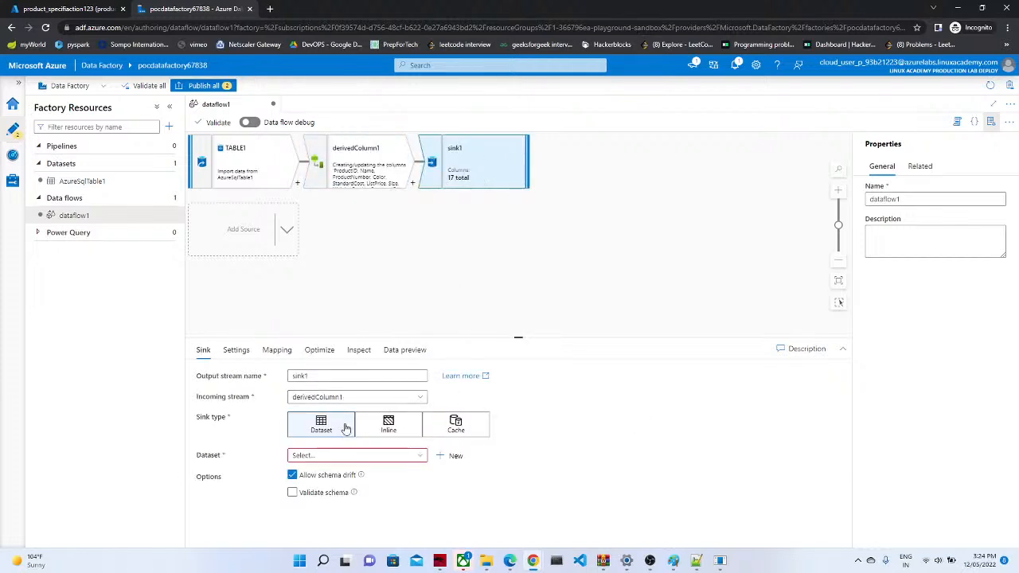
{"action": "left_click", "coordinate": [452, 463]}
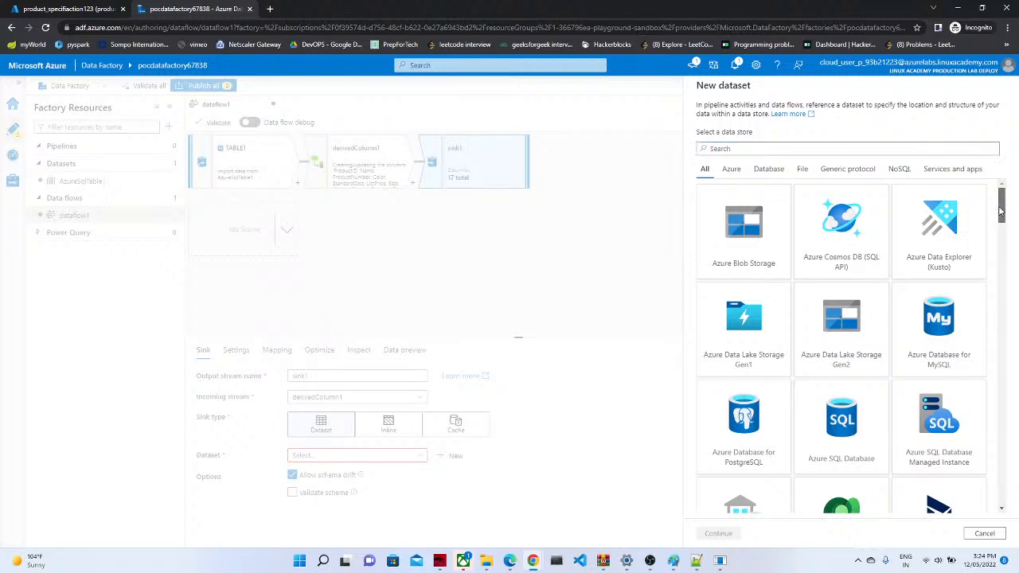
{"action": "scroll", "coordinate": [848, 275], "scroll_direction": "down", "scroll_amount": 2}
{"action": "left_click", "coordinate": [848, 275]}
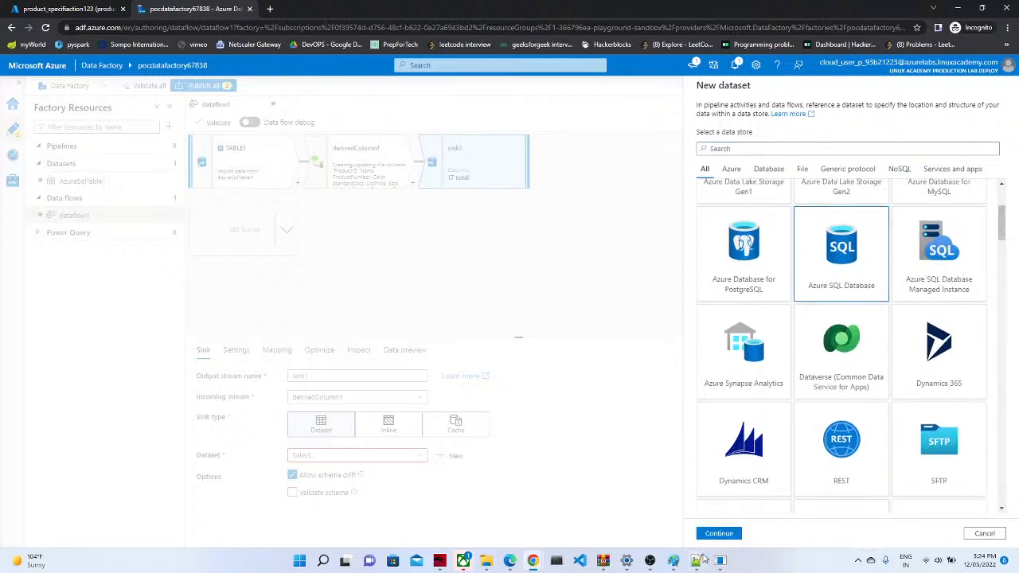
{"action": "left_click", "coordinate": [719, 533]}
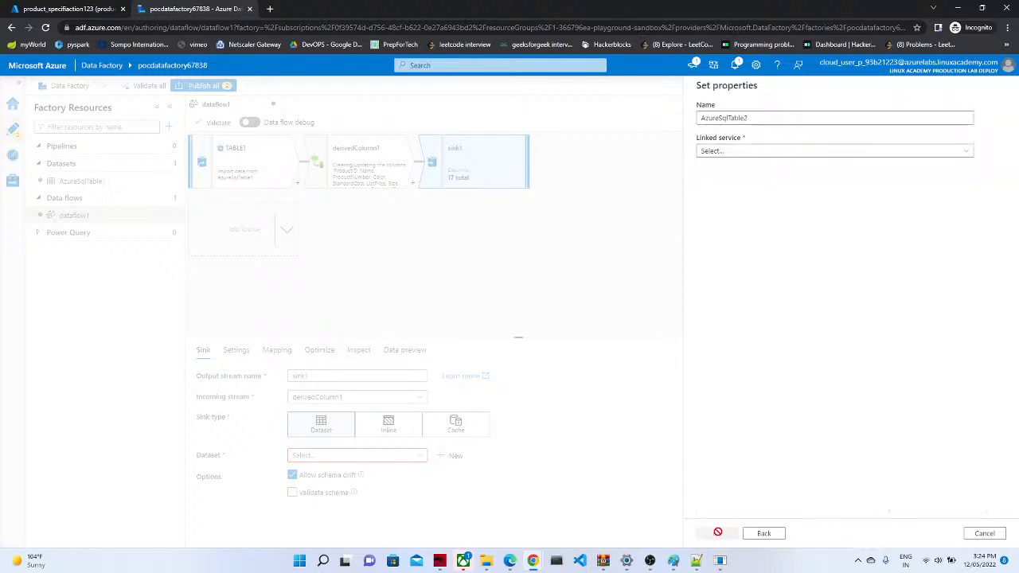
Step: Point AzureSqlTable2 at AzureSqlDatabase1 table dbo.ProductArchive, importing schema from connection
{"action": "left_click", "coordinate": [745, 152]}
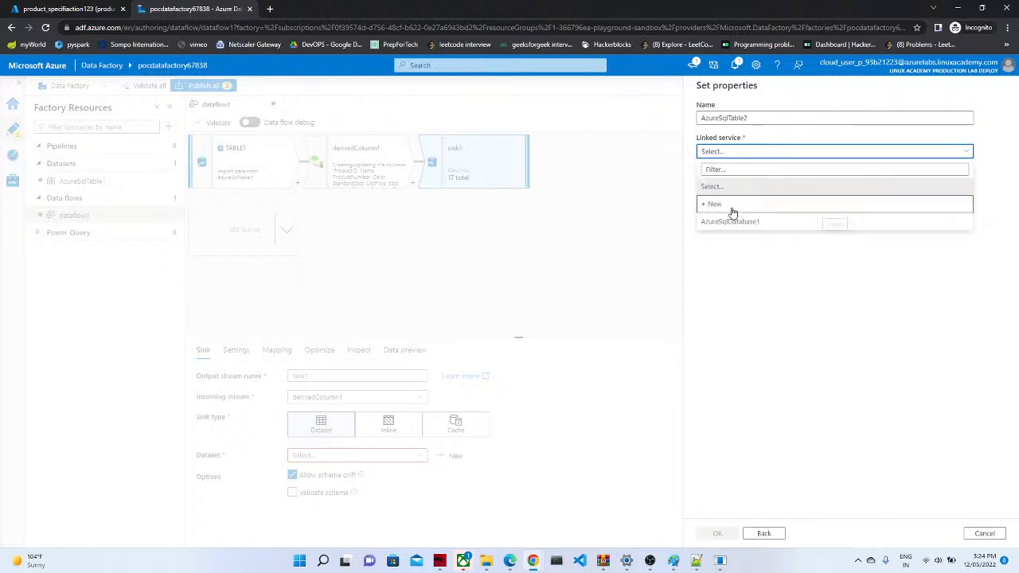
{"action": "left_click", "coordinate": [733, 205]}
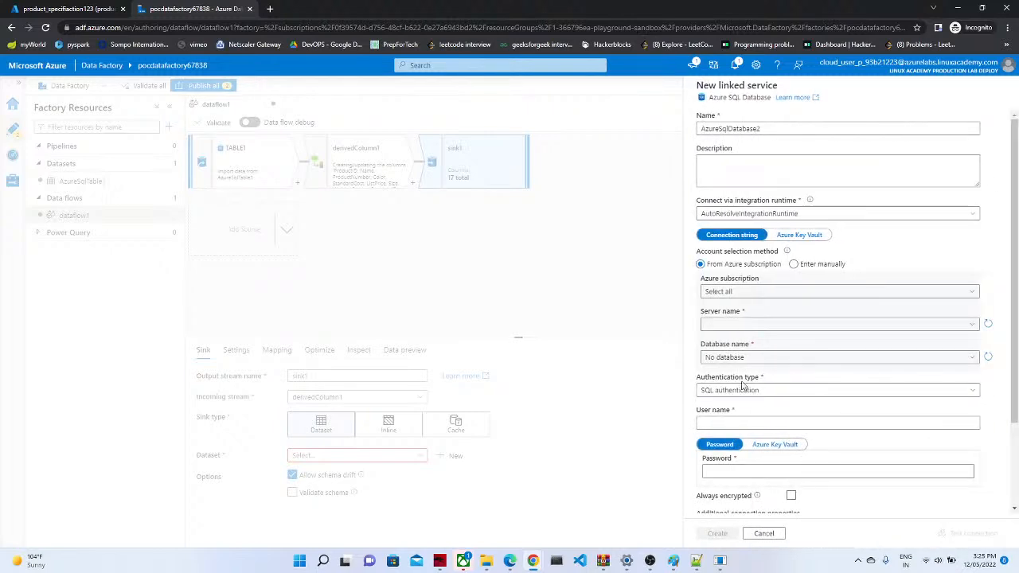
{"action": "left_click", "coordinate": [762, 533]}
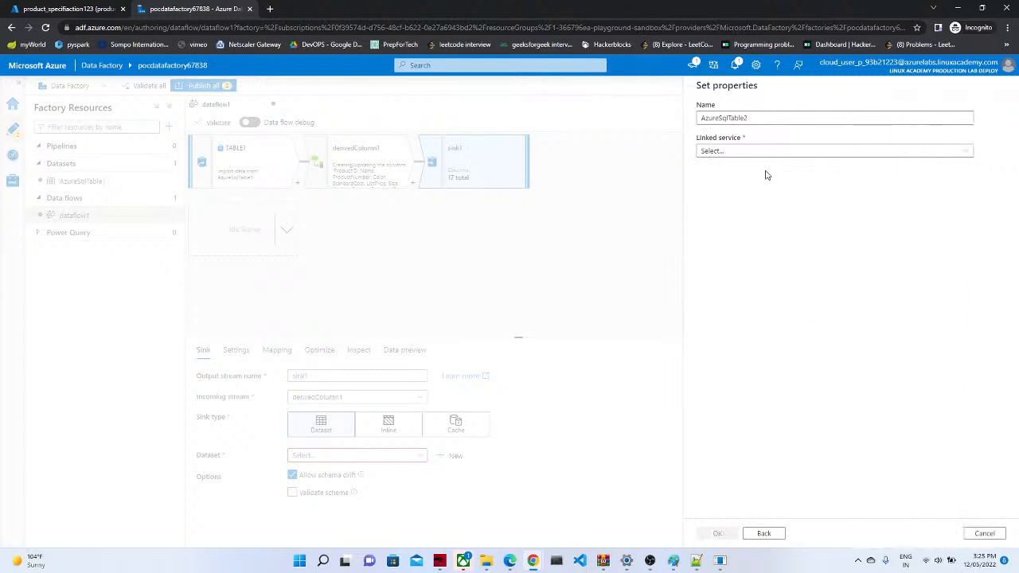
{"action": "left_click", "coordinate": [712, 151]}
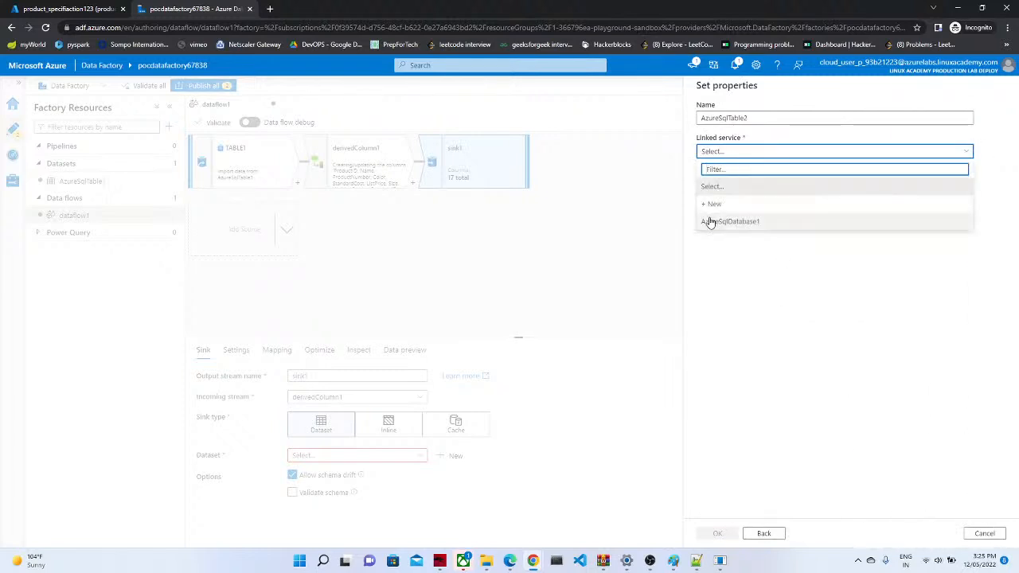
{"action": "left_click", "coordinate": [710, 221]}
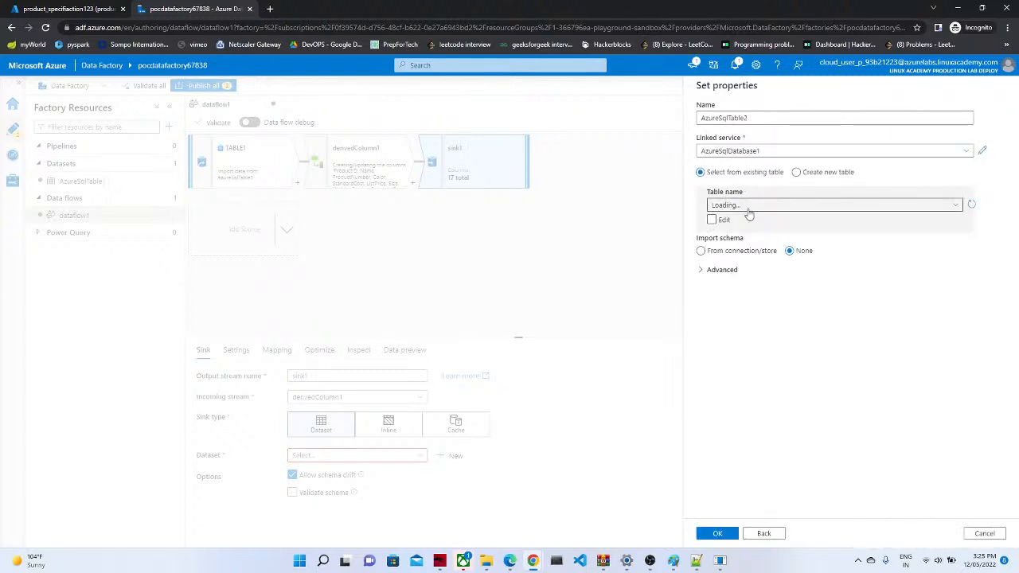
{"action": "left_click", "coordinate": [812, 207]}
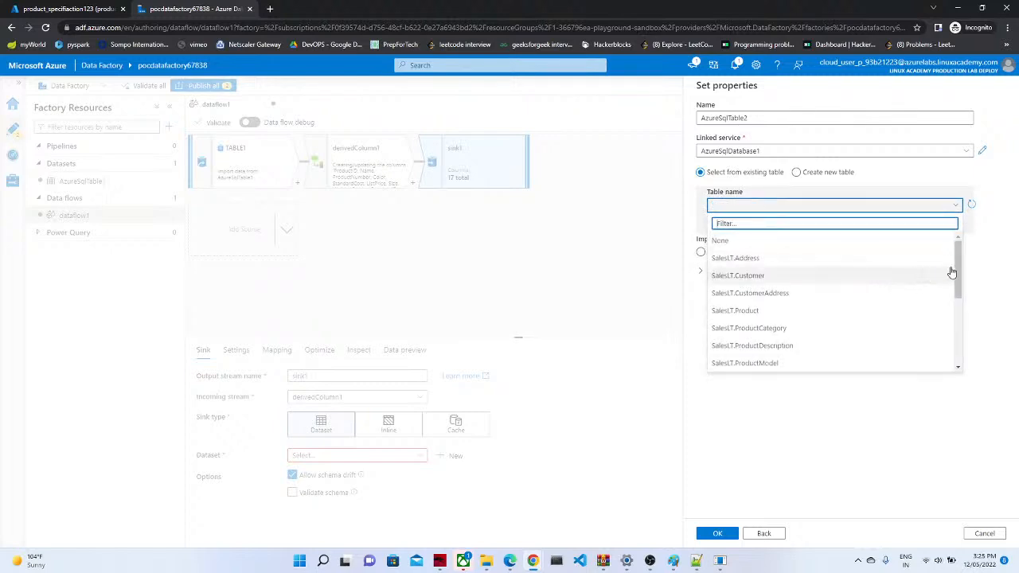
{"action": "left_click_drag", "start_coordinate": [958, 272], "coordinate": [951, 347]}
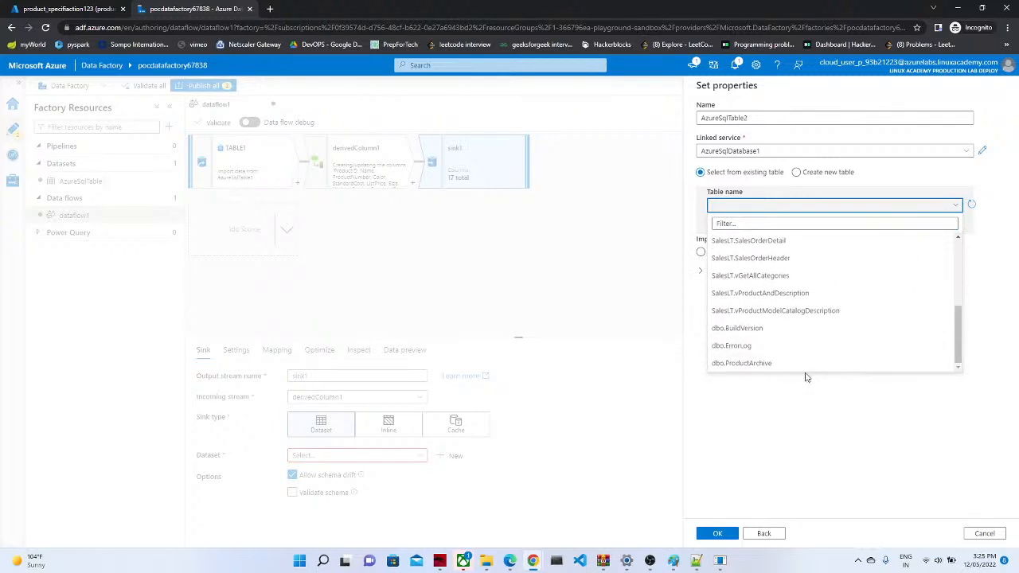
{"action": "left_click", "coordinate": [775, 364]}
{"action": "left_click", "coordinate": [749, 253]}
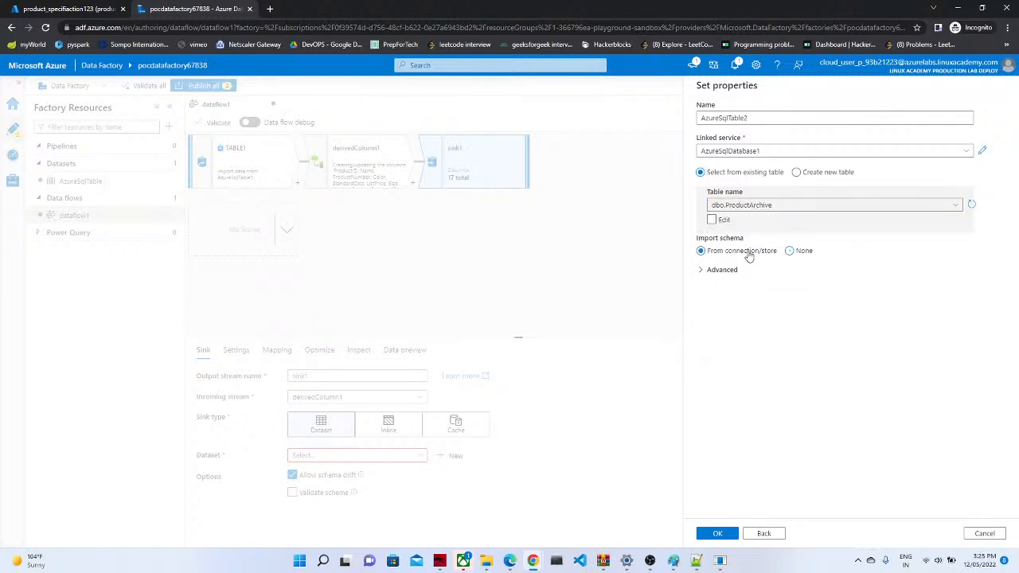
{"action": "left_click", "coordinate": [717, 534]}
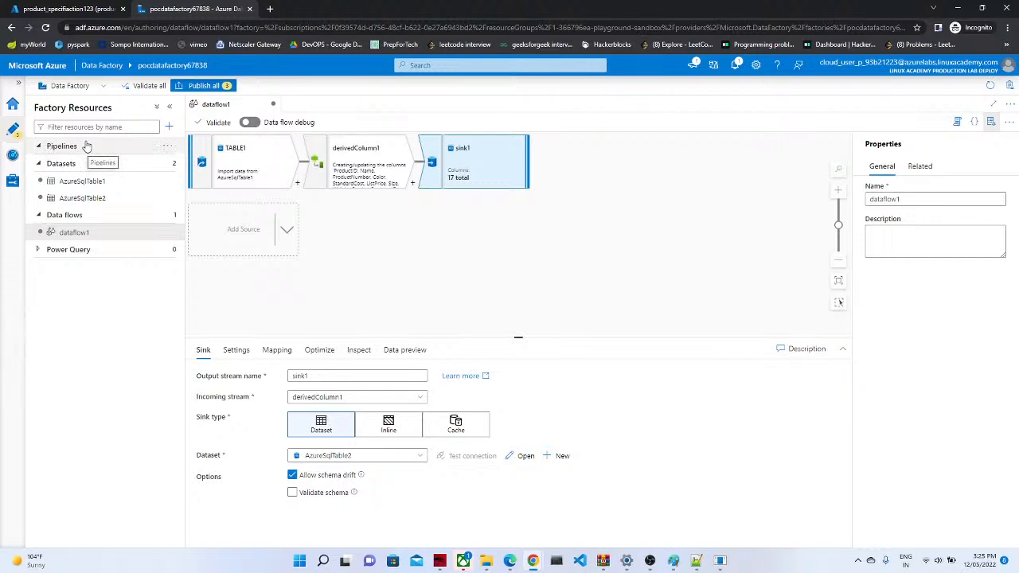
Step: Create pipeline1 holding the dataflow1 activity and validate it with no errors
{"action": "left_click", "coordinate": [168, 149]}
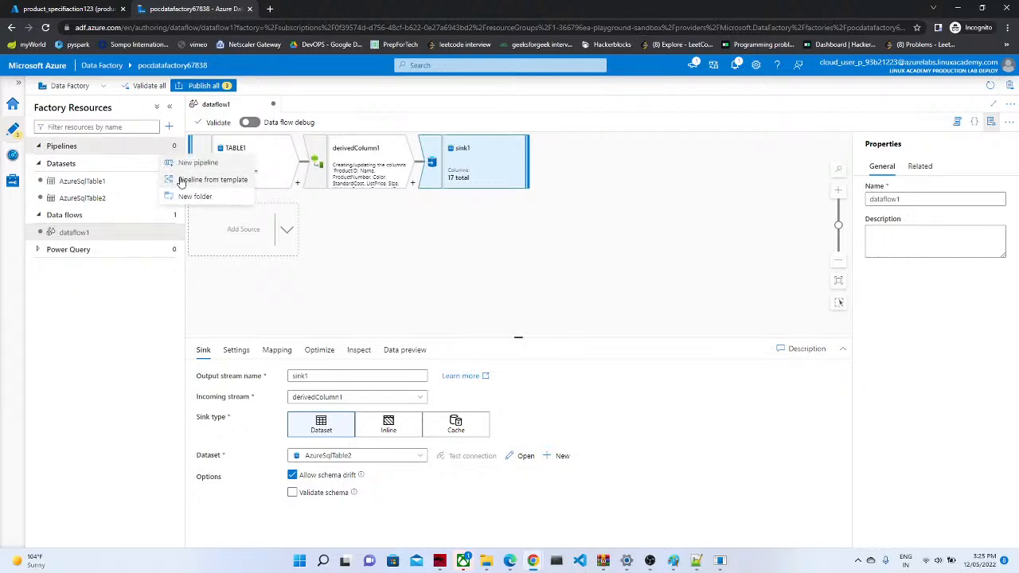
{"action": "left_click", "coordinate": [191, 163]}
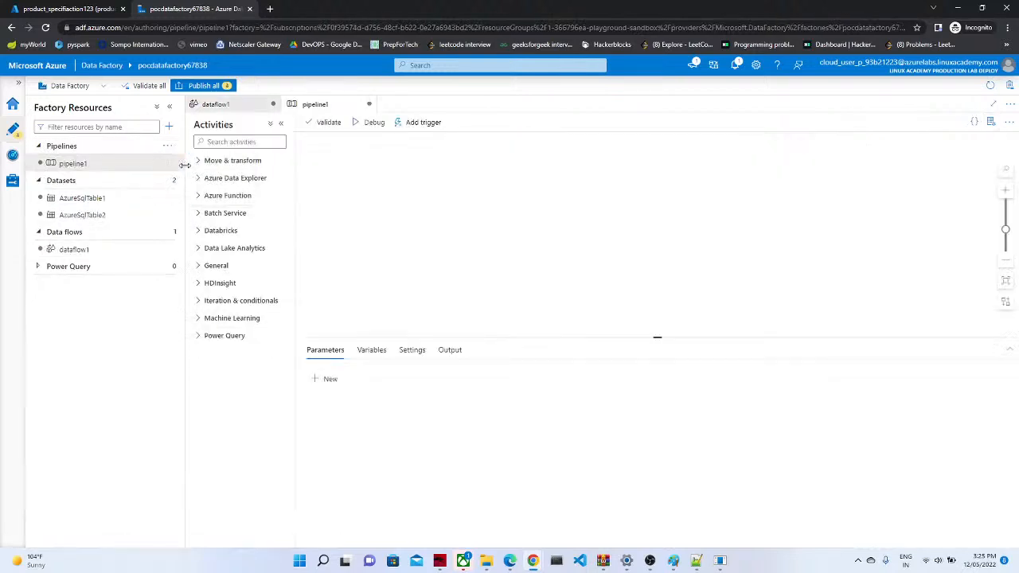
{"action": "left_click_drag", "start_coordinate": [78, 253], "coordinate": [533, 185]}
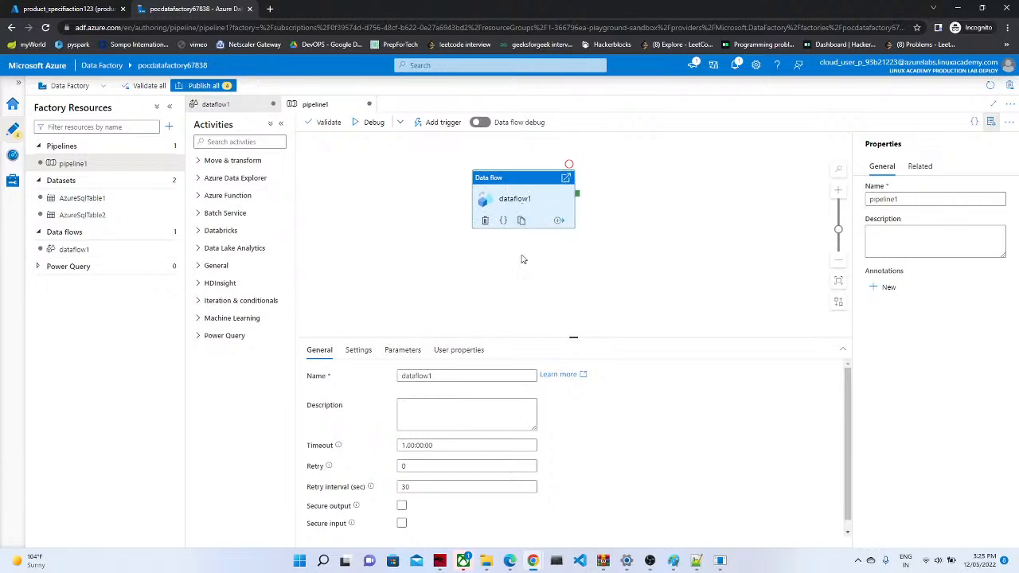
{"action": "left_click", "coordinate": [327, 124]}
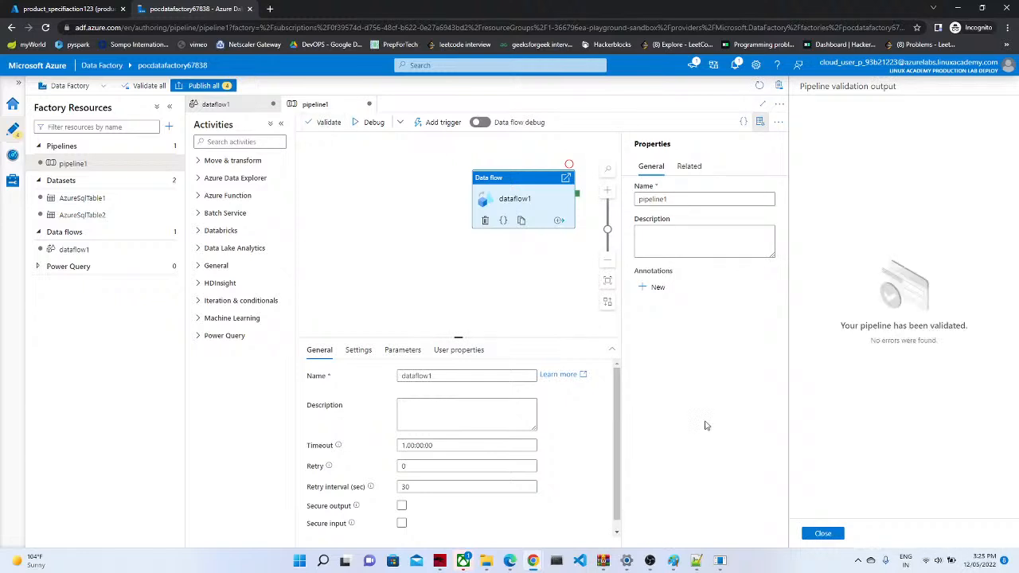
{"action": "left_click", "coordinate": [822, 534]}
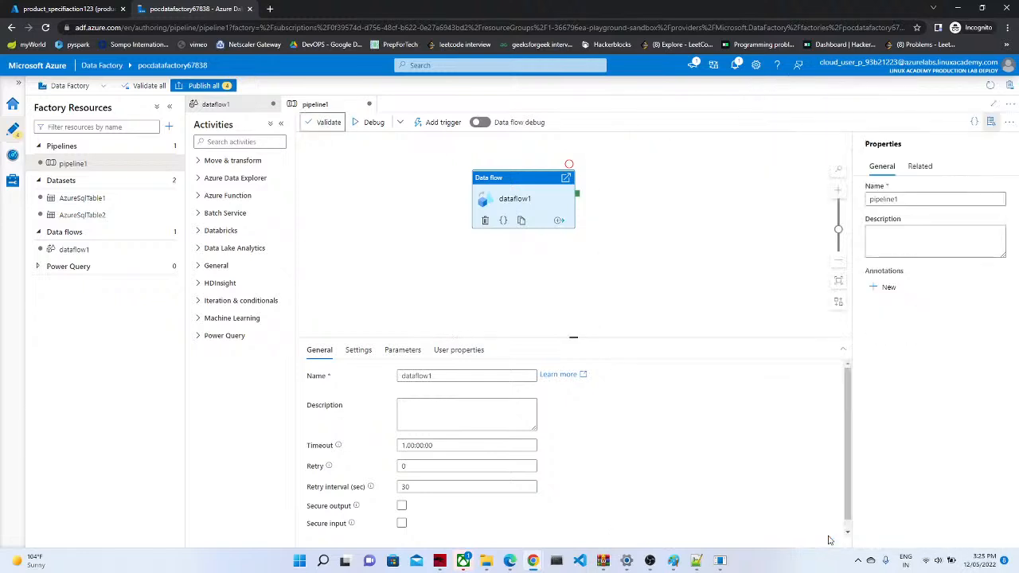
{"action": "left_click", "coordinate": [205, 86]}
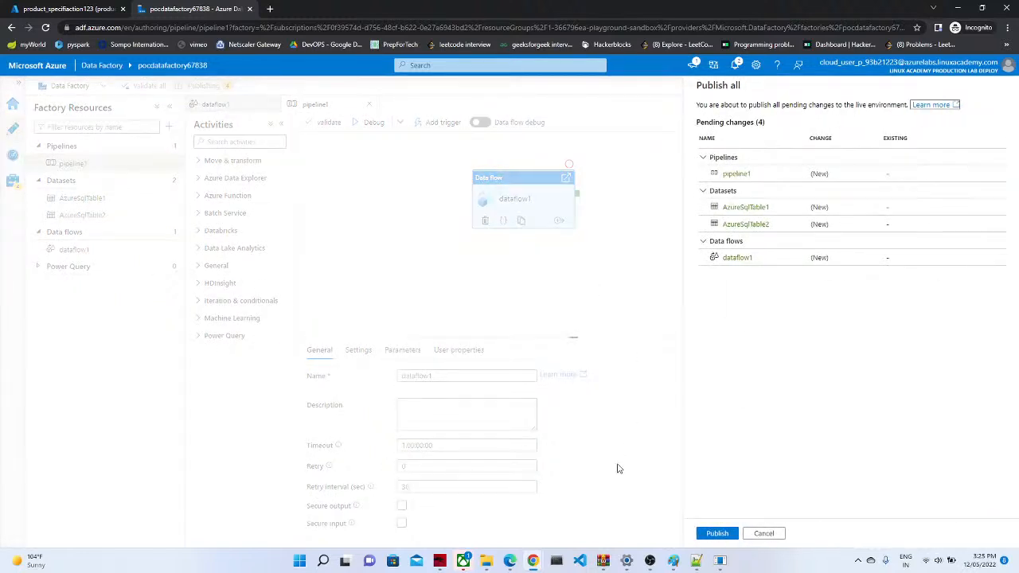
Step: Publish the four pending changes and confirm publishing completed in notifications
{"action": "left_click", "coordinate": [717, 533]}
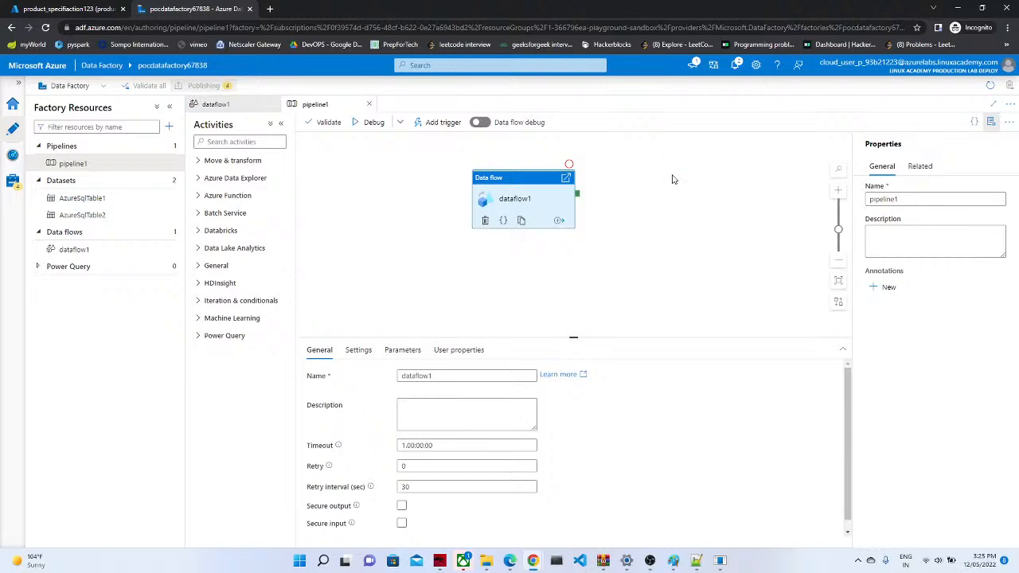
{"action": "left_click", "coordinate": [733, 66]}
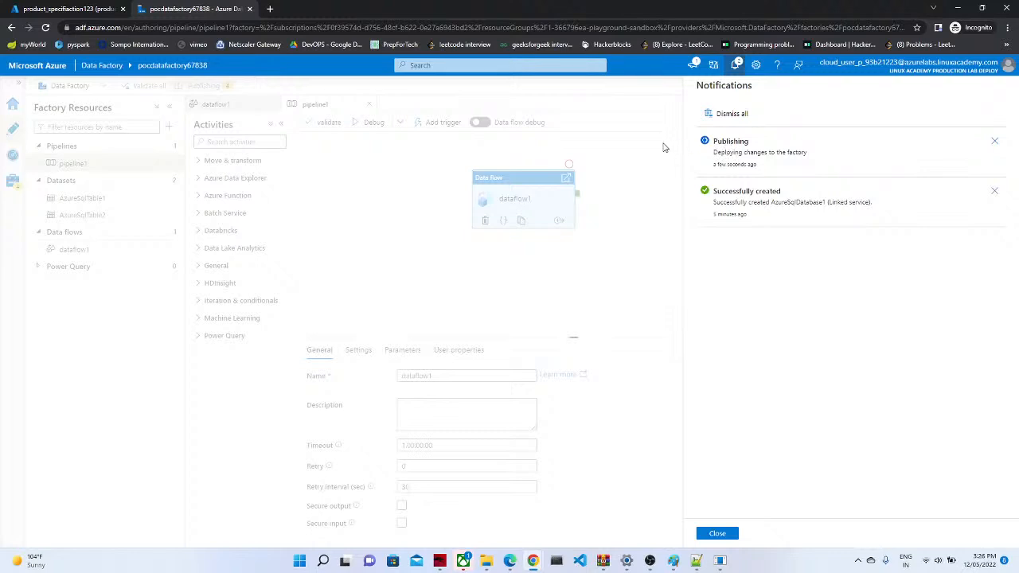
{"action": "left_click", "coordinate": [734, 70]}
{"action": "left_click", "coordinate": [735, 70]}
{"action": "left_click", "coordinate": [735, 65]}
{"action": "left_click", "coordinate": [997, 102]}
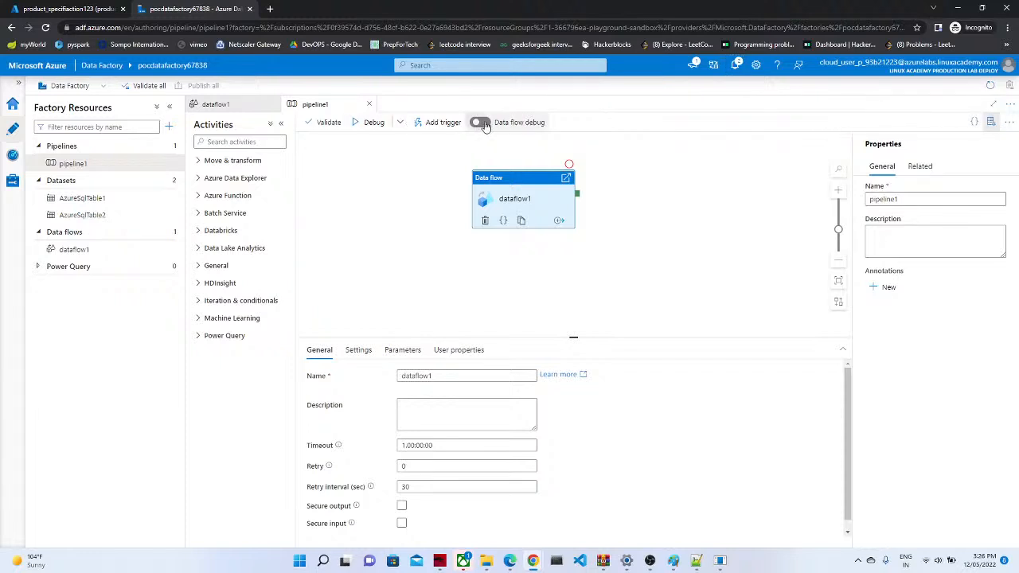
Step: Trigger pipeline1 now and open Pipeline runs to see it in progress
{"action": "left_click", "coordinate": [437, 125]}
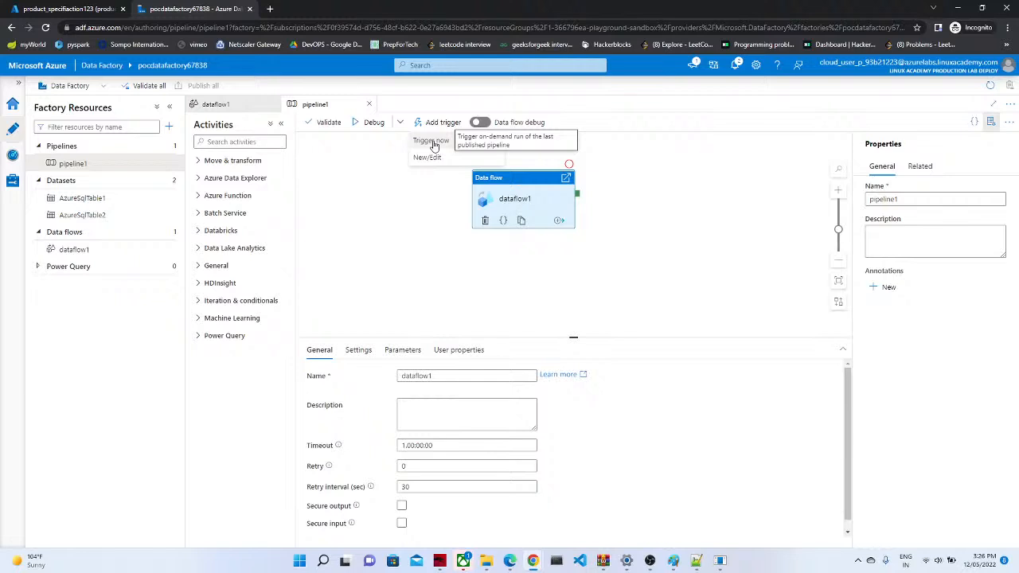
{"action": "left_click", "coordinate": [433, 143]}
{"action": "left_click", "coordinate": [734, 535]}
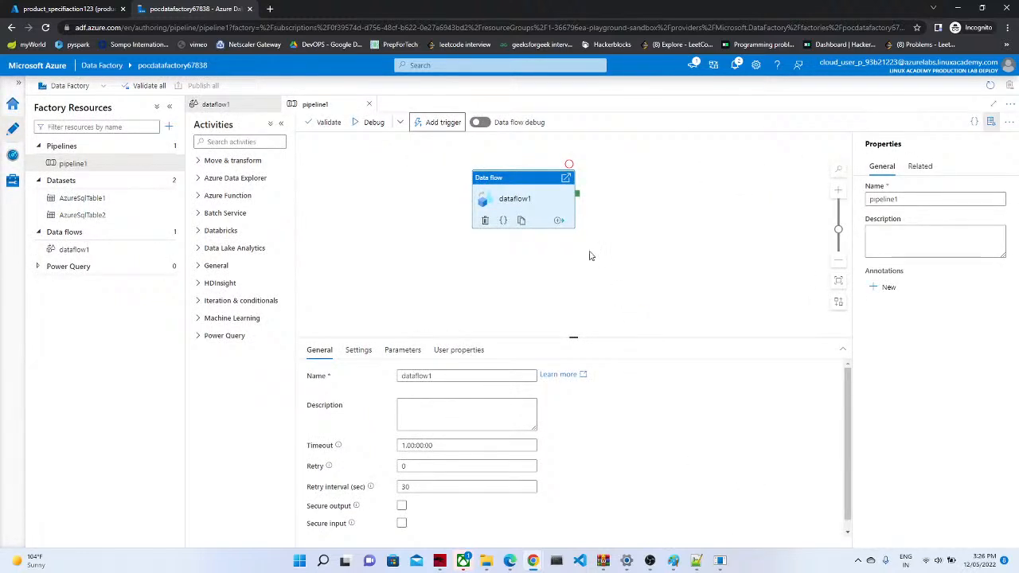
{"action": "left_click", "coordinate": [736, 65]}
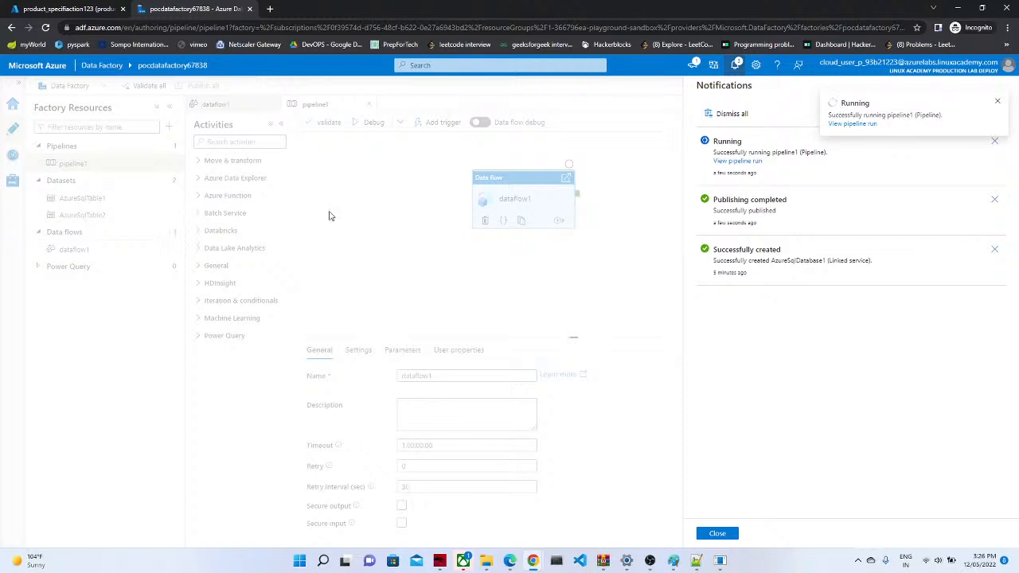
{"action": "left_click", "coordinate": [717, 534]}
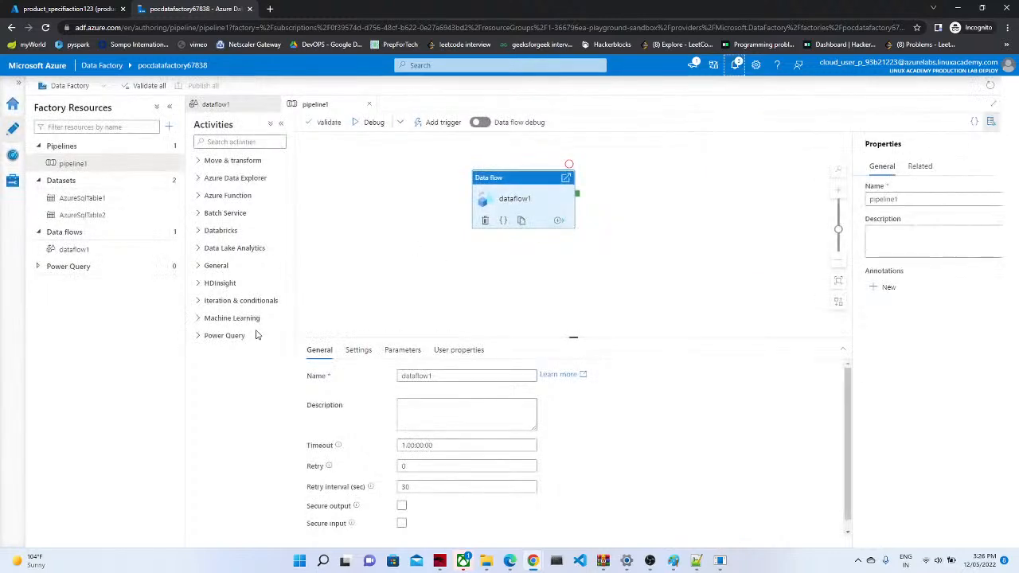
{"action": "left_click", "coordinate": [12, 156]}
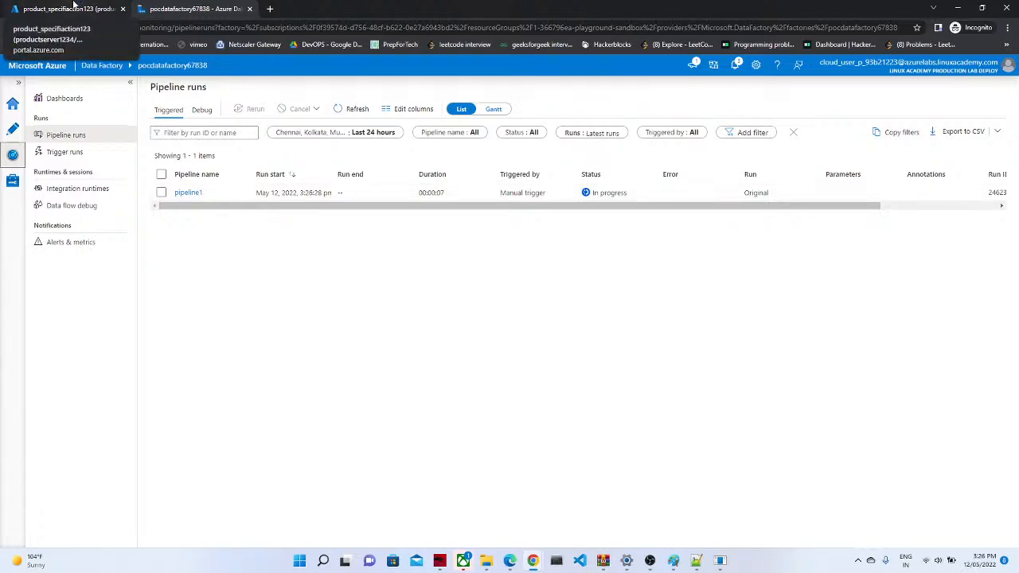
{"action": "left_click", "coordinate": [73, 8]}
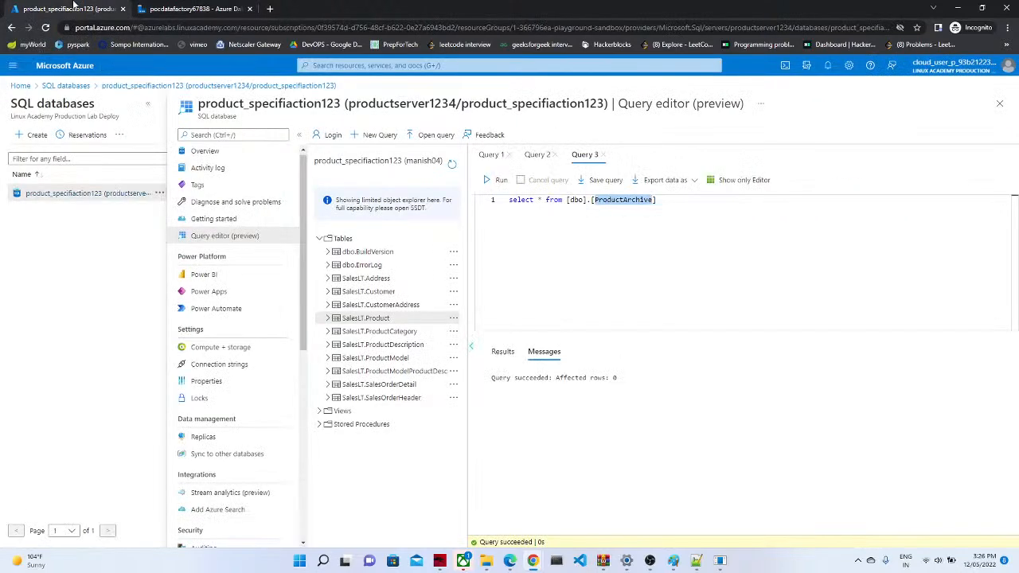
{"action": "left_click", "coordinate": [643, 216]}
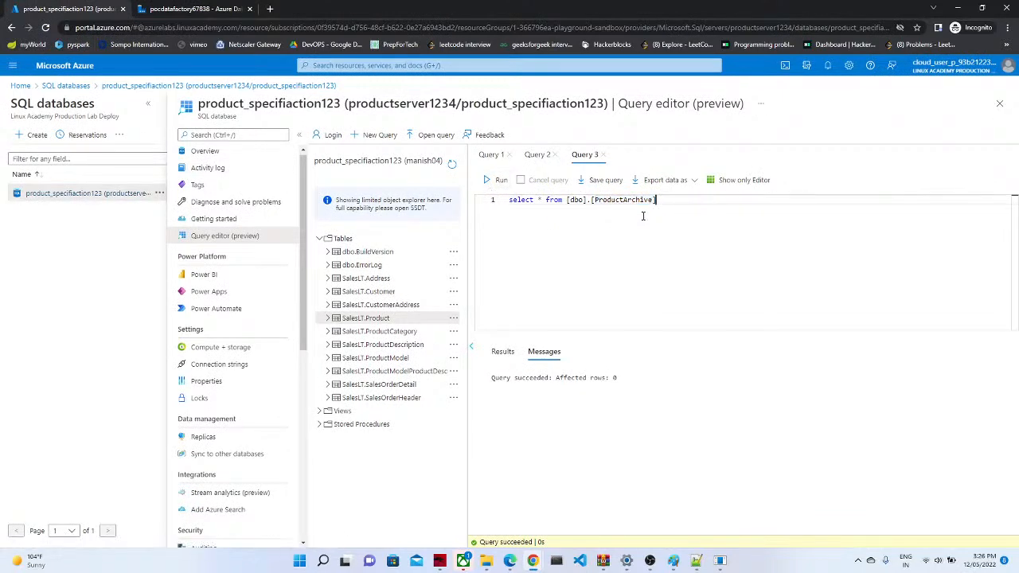
{"action": "key", "text": "ctrl+a"}
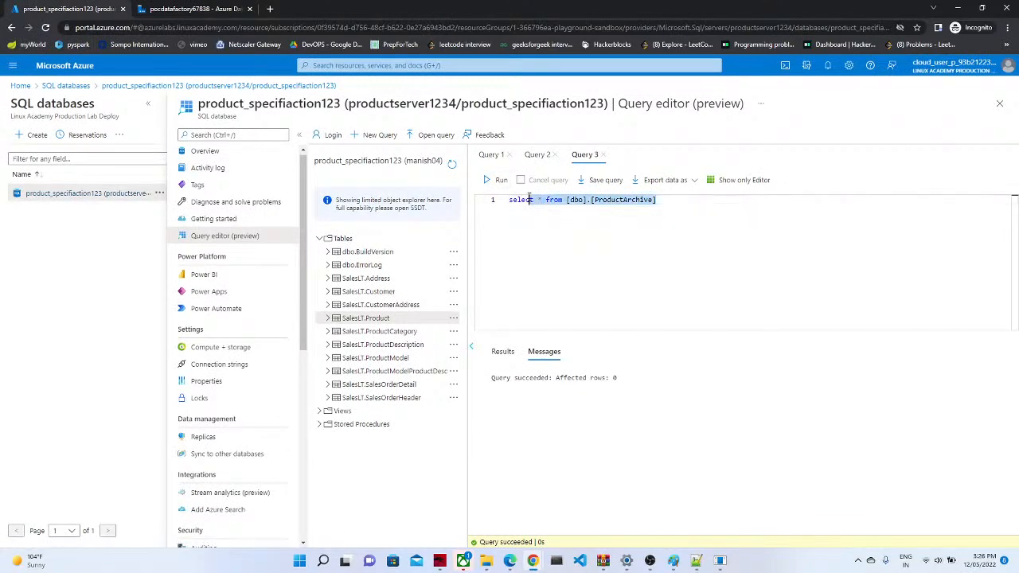
{"action": "left_click", "coordinate": [544, 228]}
{"action": "left_click", "coordinate": [196, 8]}
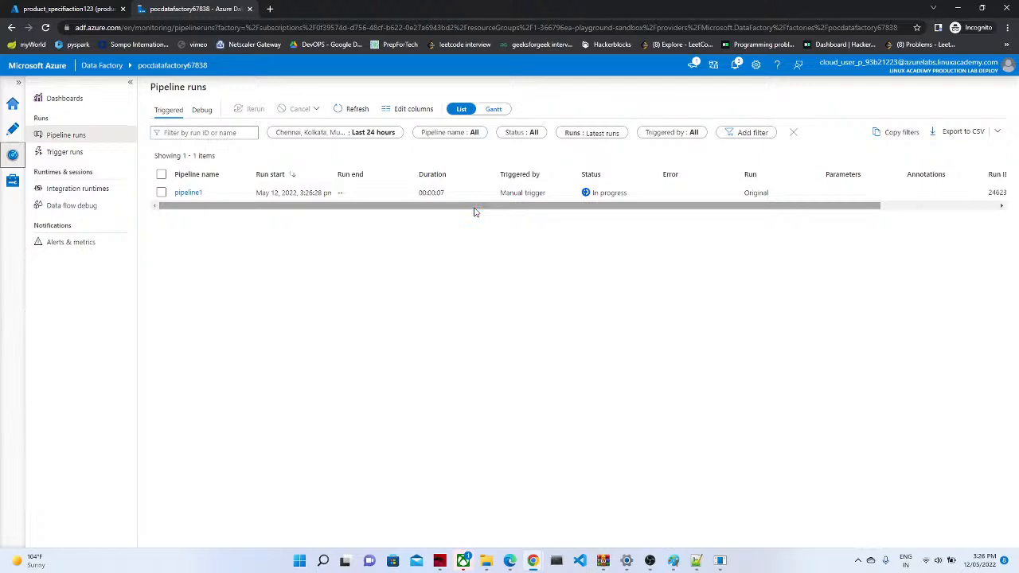
Step: Refresh the pipeline1 run repeatedly; it is still in progress at 00:02:08
{"action": "left_click", "coordinate": [11, 129]}
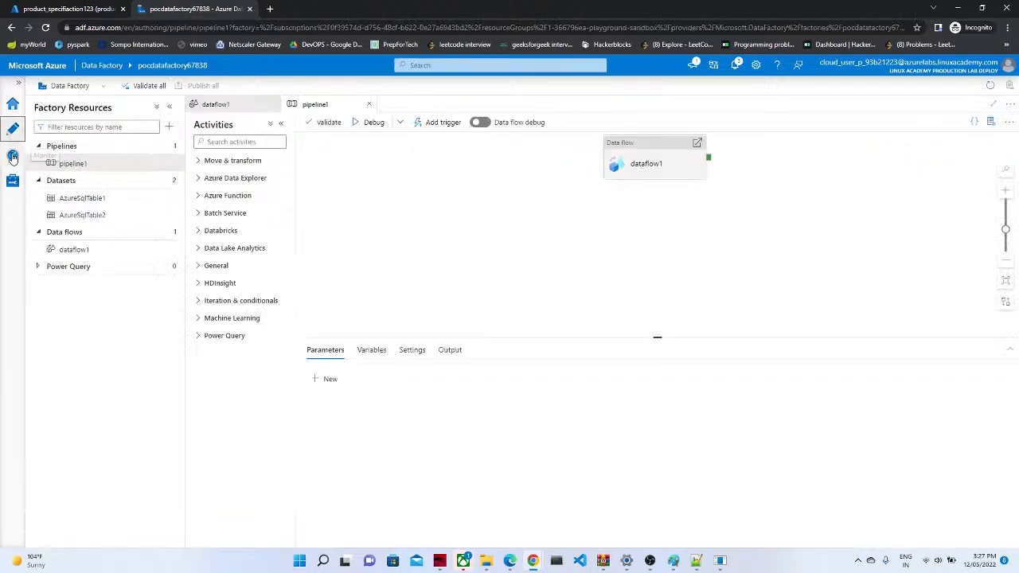
{"action": "left_click", "coordinate": [13, 157]}
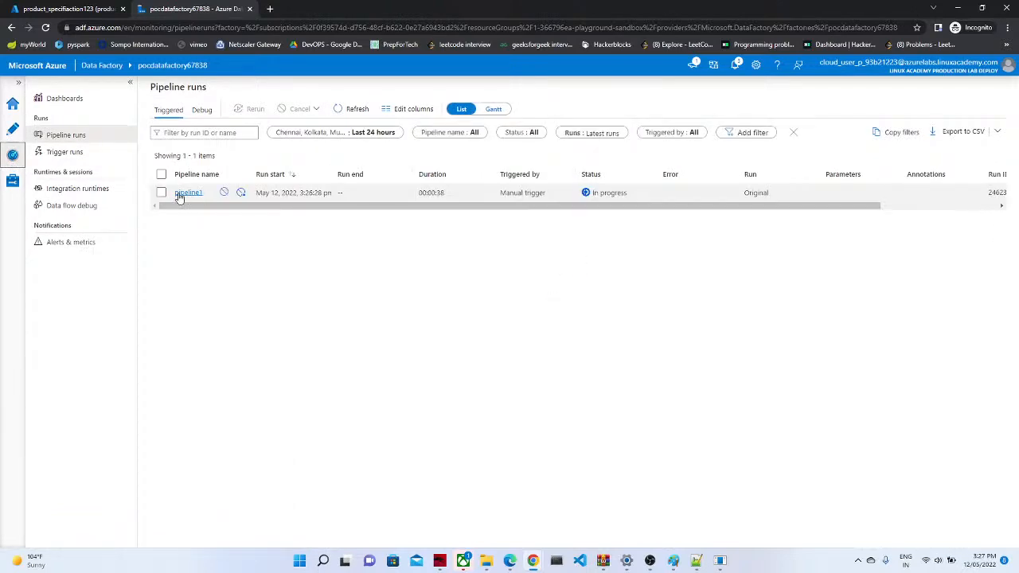
{"action": "left_click", "coordinate": [162, 193]}
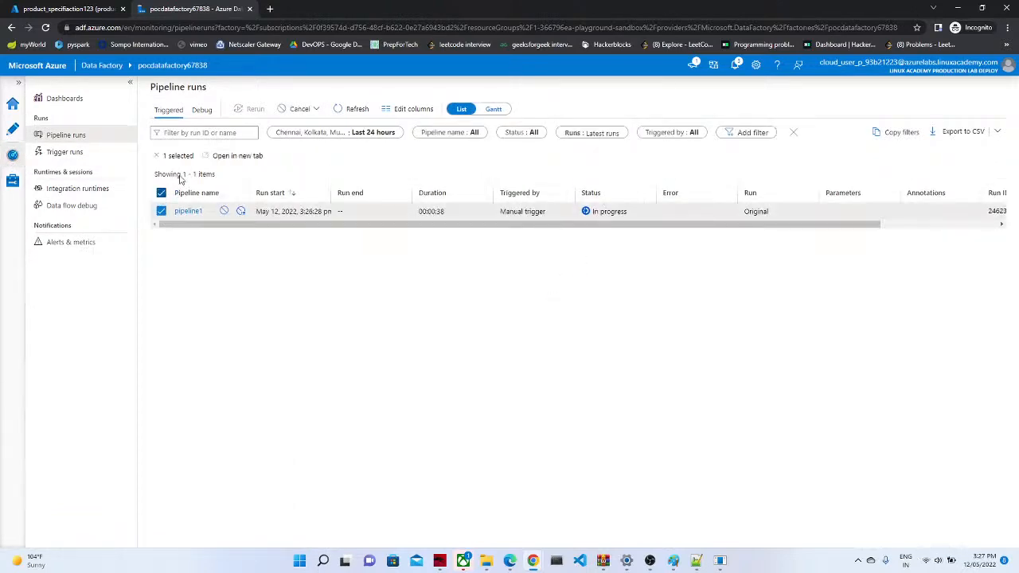
{"action": "left_click", "coordinate": [351, 109]}
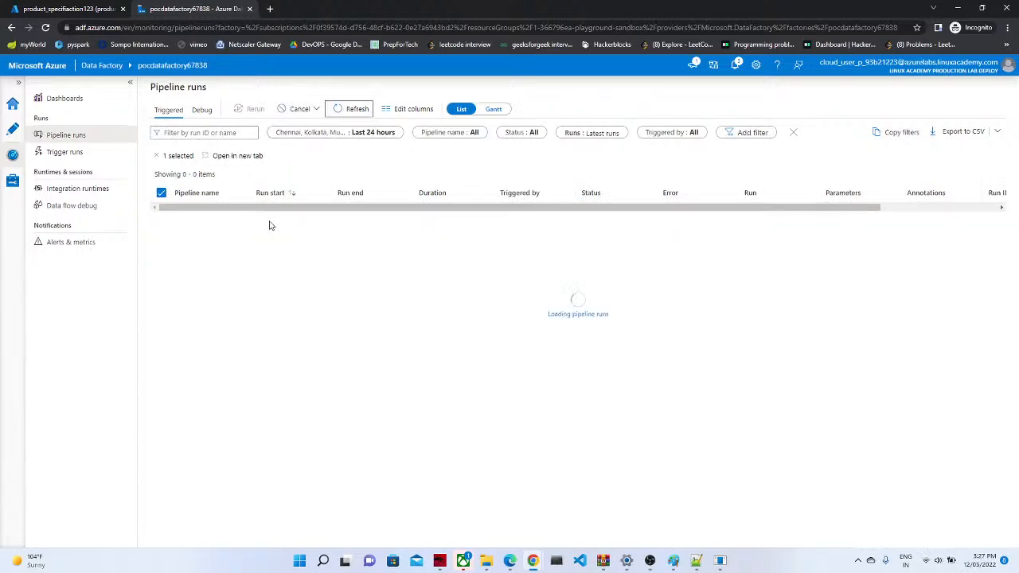
{"action": "left_click", "coordinate": [161, 212]}
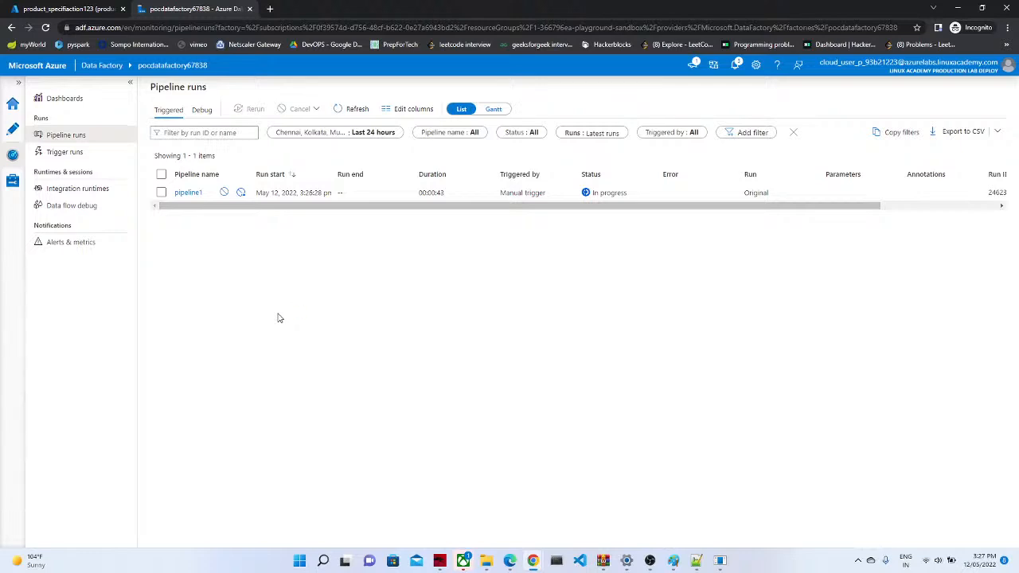
{"action": "left_click", "coordinate": [161, 194]}
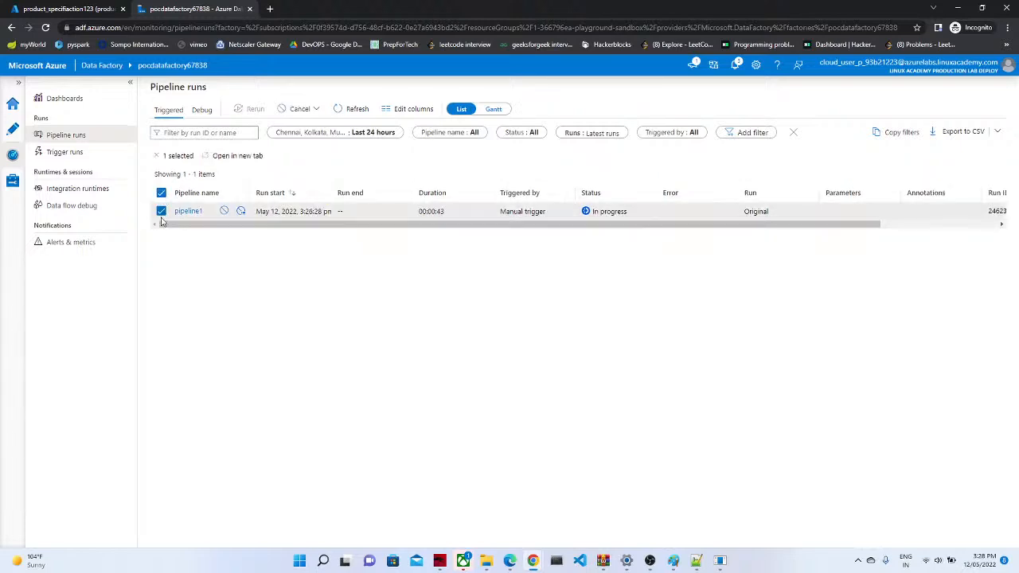
{"action": "left_click", "coordinate": [162, 213]}
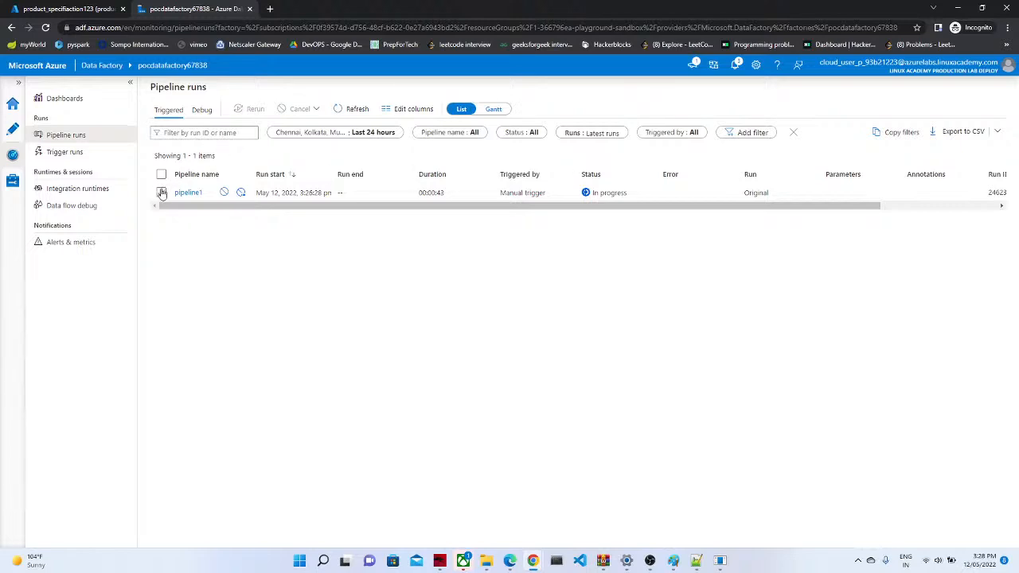
{"action": "left_click", "coordinate": [161, 194]}
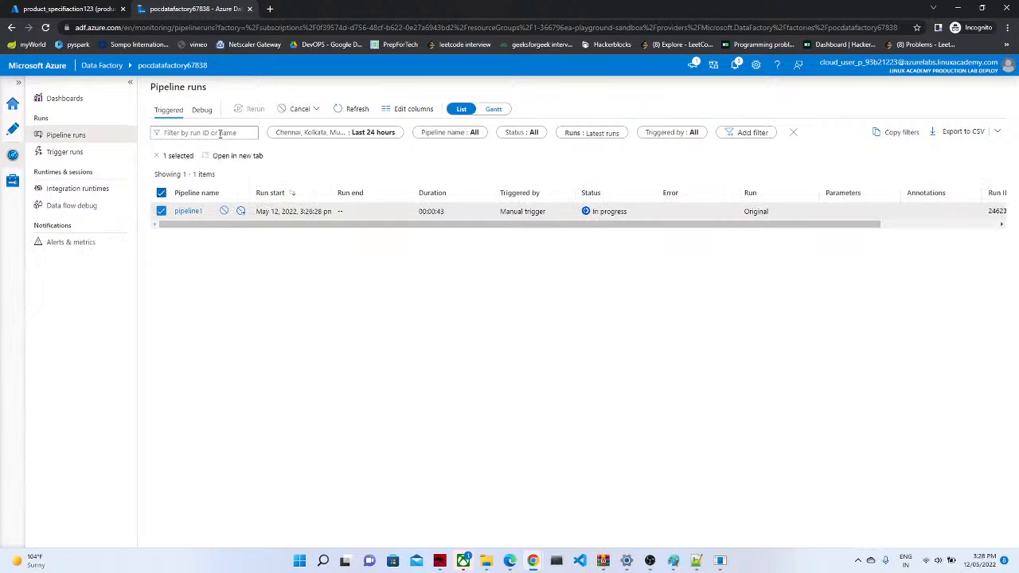
{"action": "left_click", "coordinate": [344, 117]}
{"action": "left_click", "coordinate": [344, 117]}
{"action": "left_click", "coordinate": [344, 117]}
{"action": "left_click", "coordinate": [344, 117]}
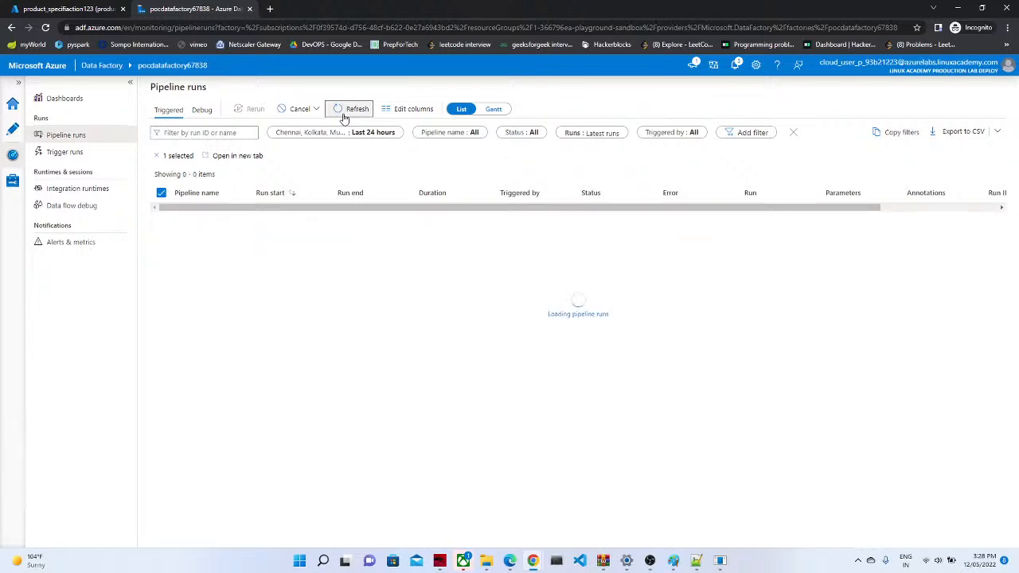
{"action": "left_click", "coordinate": [344, 117]}
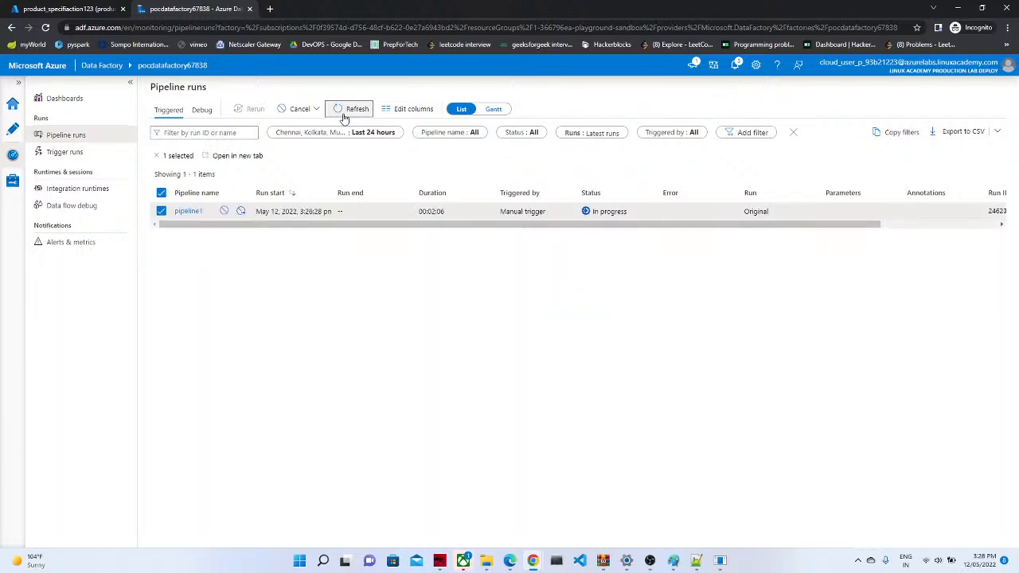
{"action": "left_click", "coordinate": [344, 117]}
{"action": "left_click", "coordinate": [13, 128]}
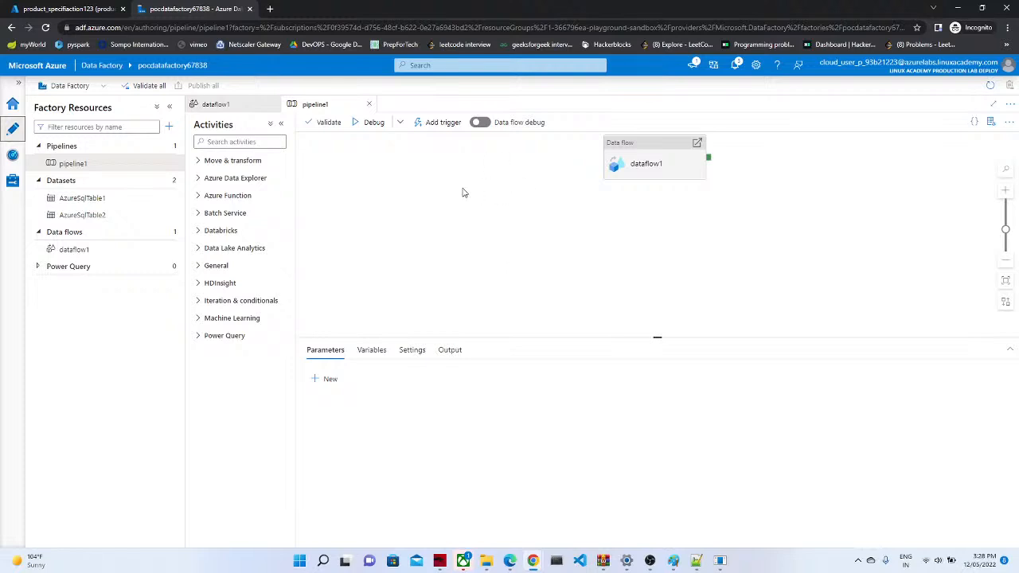
Step: Browse the Activities groups from Move & transform to HDInsight, then open Pipeline runs monitoring
{"action": "left_click", "coordinate": [199, 162]}
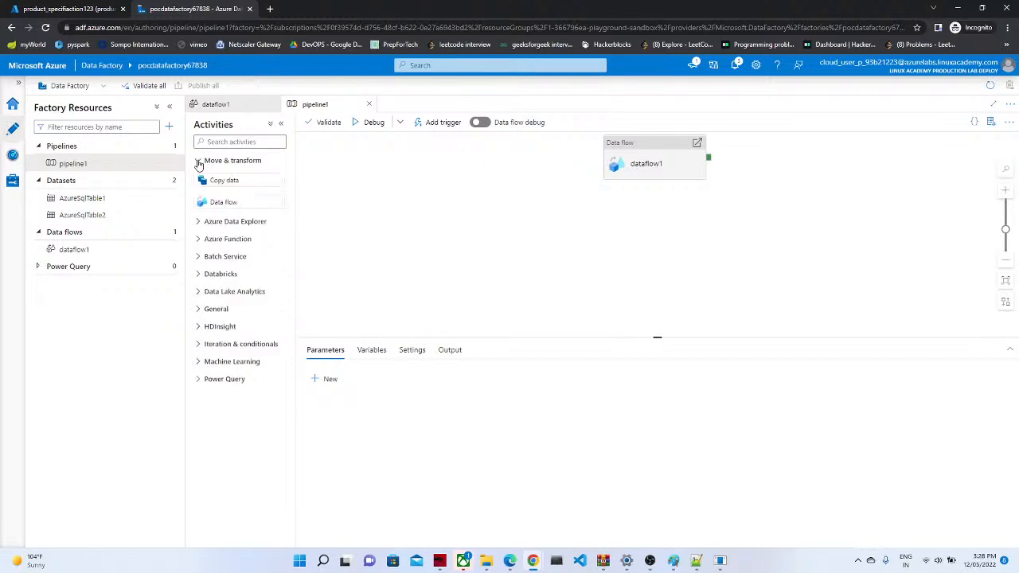
{"action": "left_click", "coordinate": [198, 223]}
{"action": "left_click", "coordinate": [198, 261]}
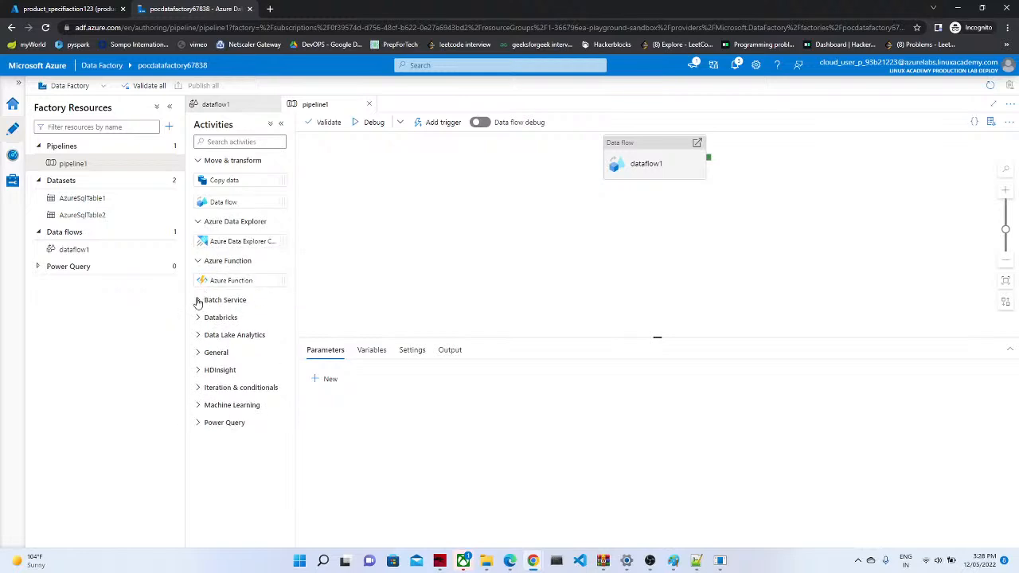
{"action": "left_click", "coordinate": [198, 302]}
{"action": "left_click", "coordinate": [198, 339]}
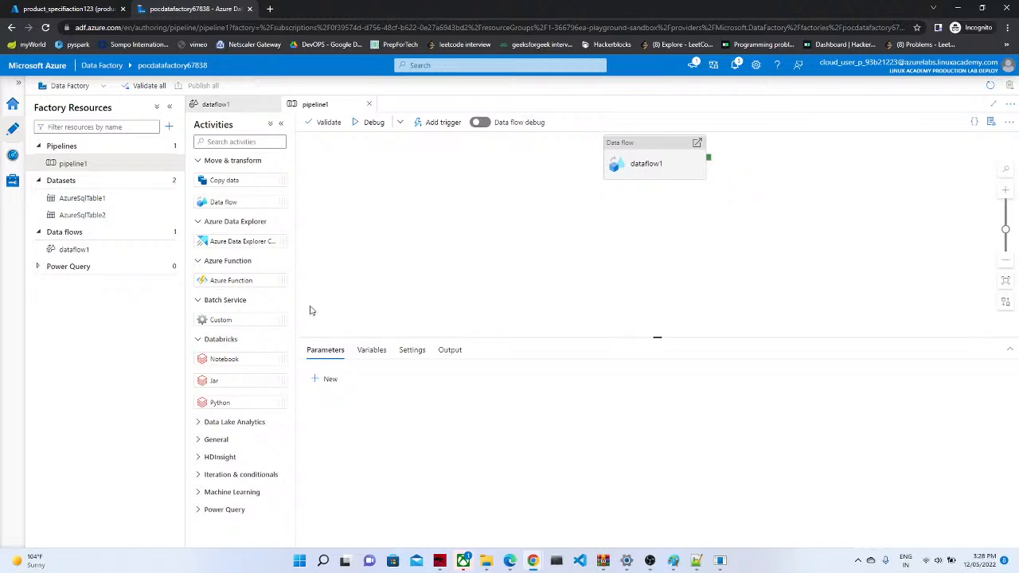
{"action": "left_click", "coordinate": [200, 424]}
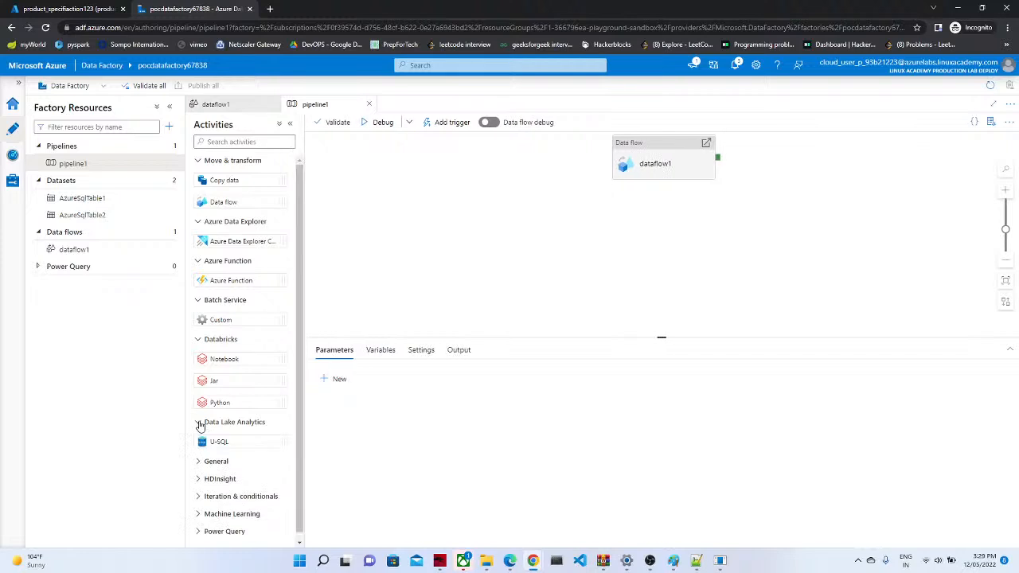
{"action": "left_click", "coordinate": [201, 463]}
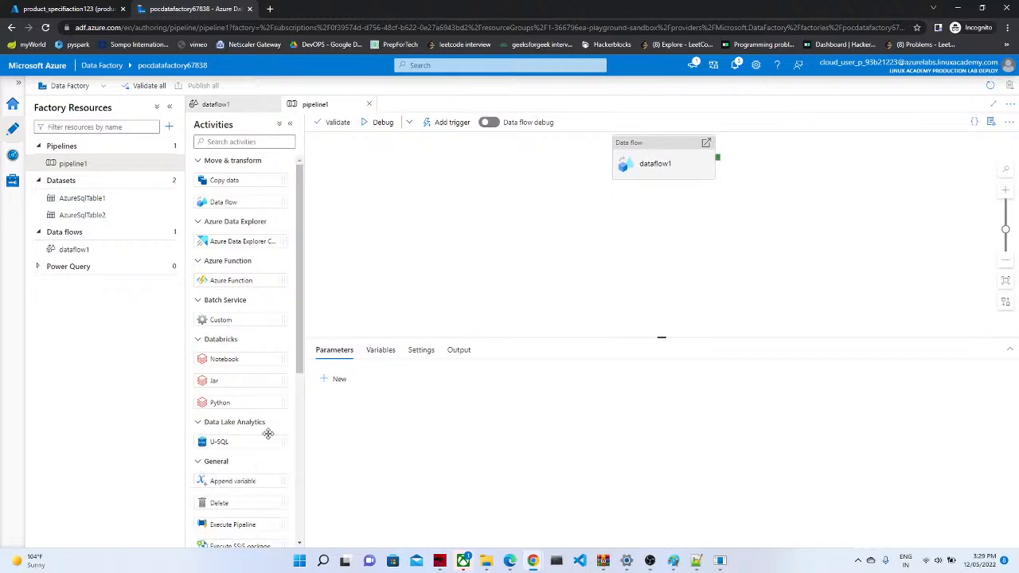
{"action": "scroll", "coordinate": [296, 365], "scroll_direction": "down", "scroll_amount": 4}
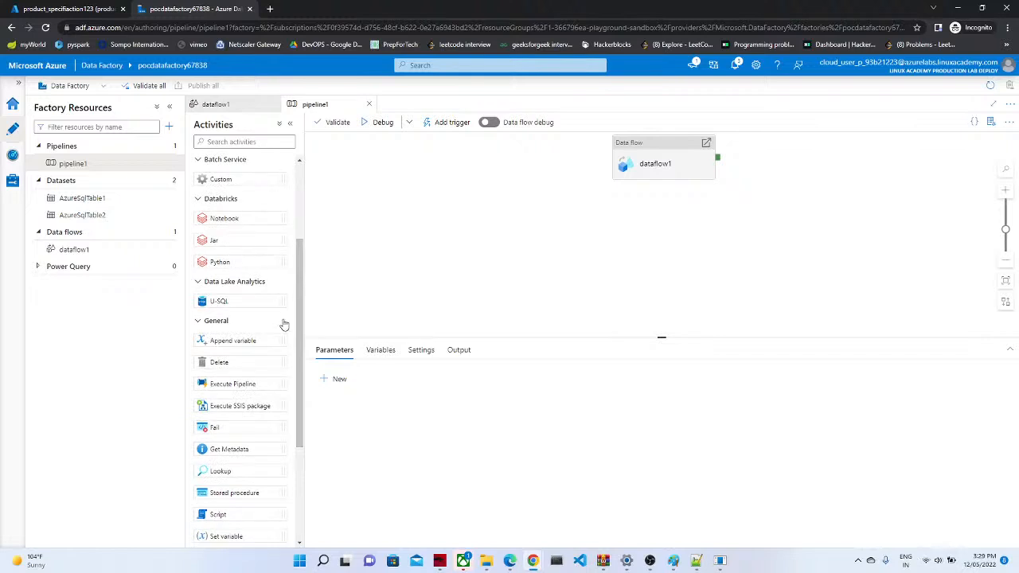
{"action": "left_click_drag", "start_coordinate": [298, 355], "coordinate": [299, 453]}
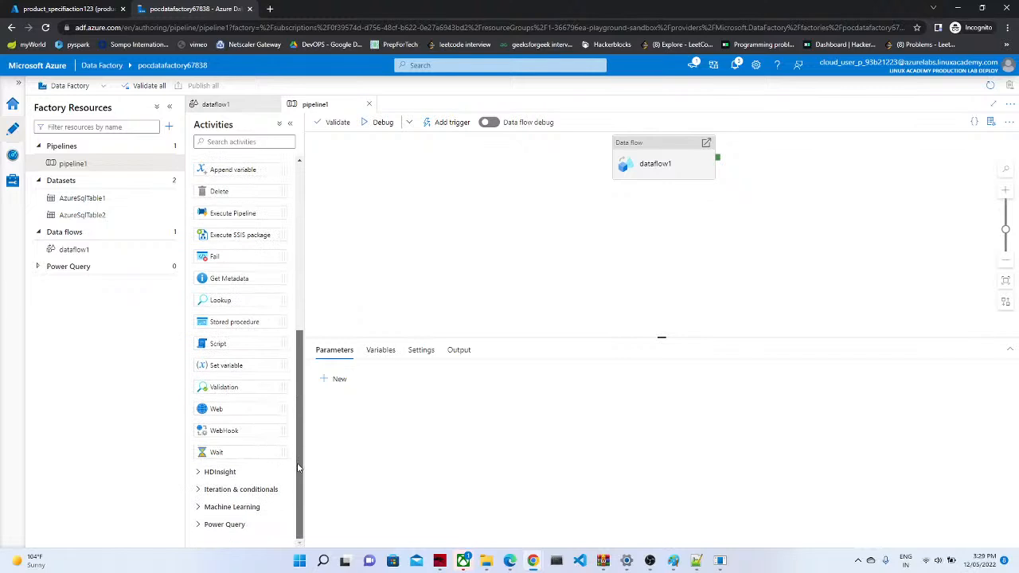
{"action": "left_click", "coordinate": [198, 473]}
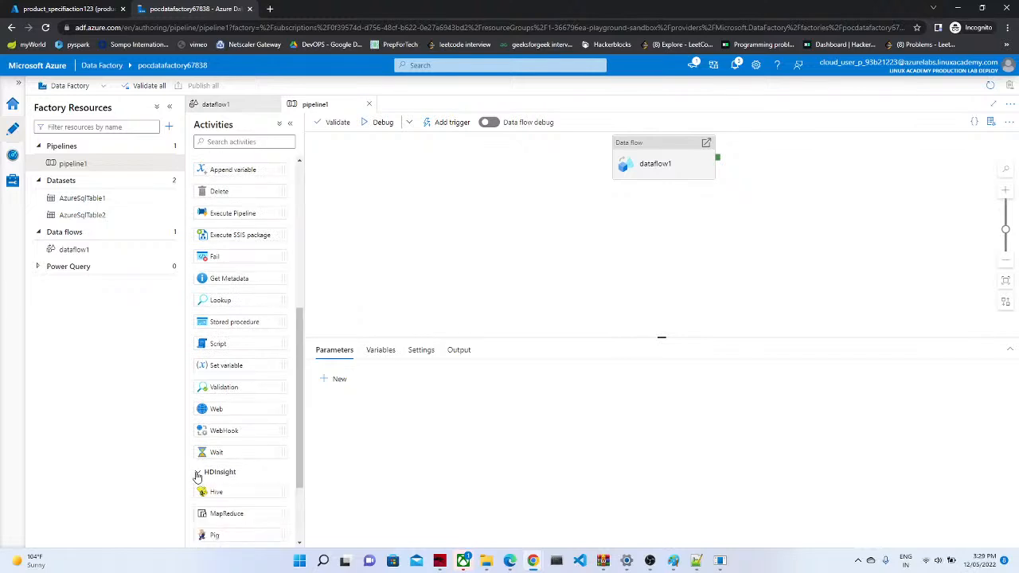
{"action": "left_click_drag", "start_coordinate": [298, 477], "coordinate": [305, 363]}
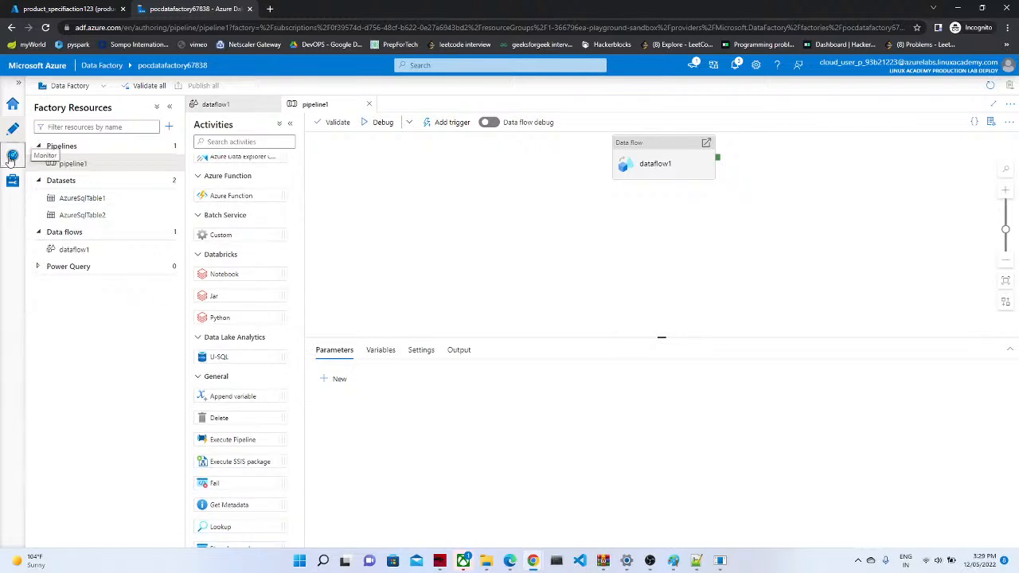
{"action": "left_click", "coordinate": [11, 158]}
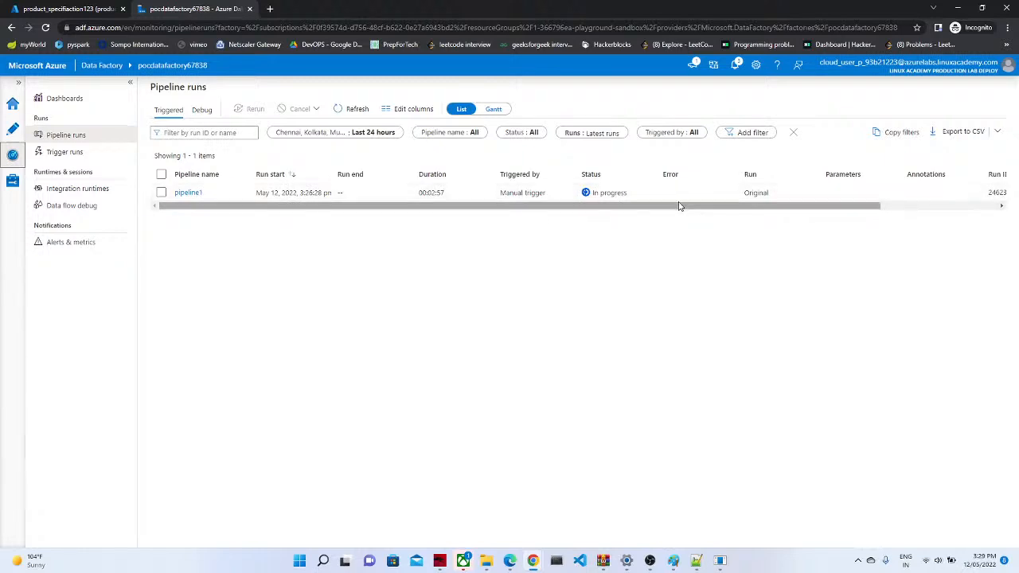
Step: Check pipeline runs, then open dataflow1 to see TABLE1 feeding derivedColumn1 and sink1
{"action": "mouse_move", "coordinate": [677, 206]}
{"action": "left_mouse_down"}
{"action": "mouse_move", "coordinate": [807, 205]}
{"action": "mouse_move", "coordinate": [695, 205]}
{"action": "left_mouse_up"}
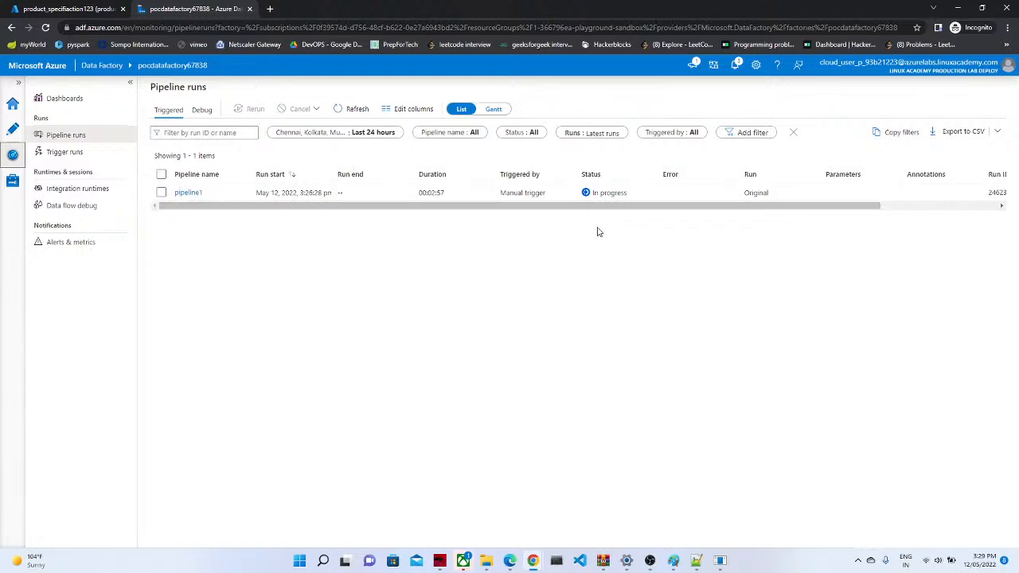
{"action": "left_click", "coordinate": [18, 133]}
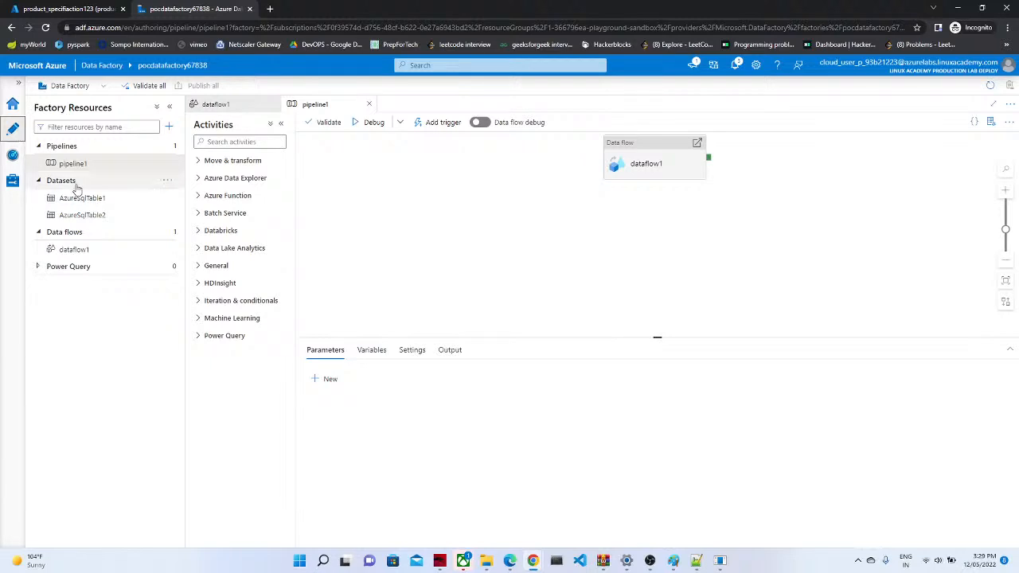
{"action": "left_click", "coordinate": [12, 156]}
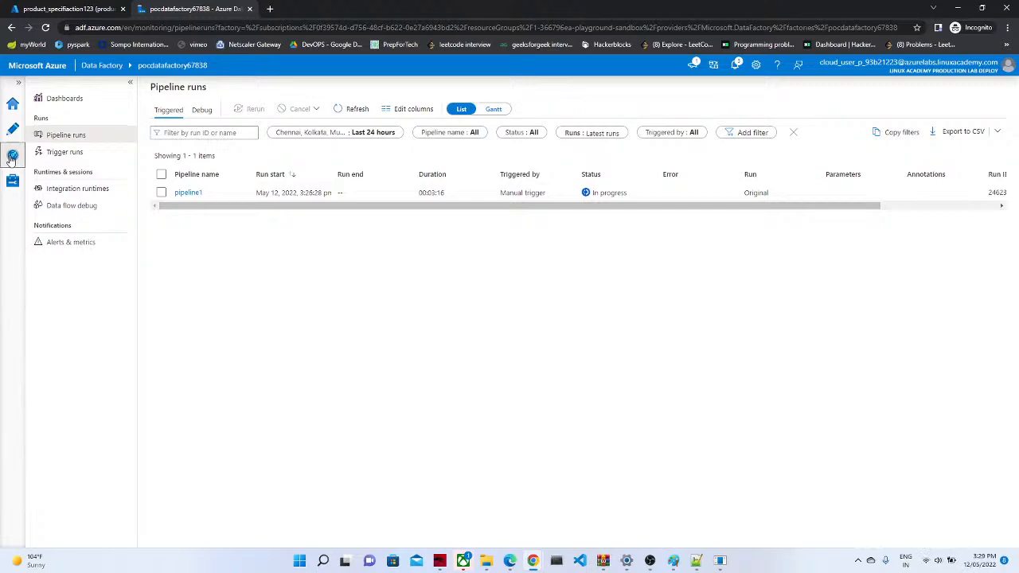
{"action": "left_click", "coordinate": [11, 130]}
{"action": "left_click", "coordinate": [12, 155]}
{"action": "left_click", "coordinate": [12, 130]}
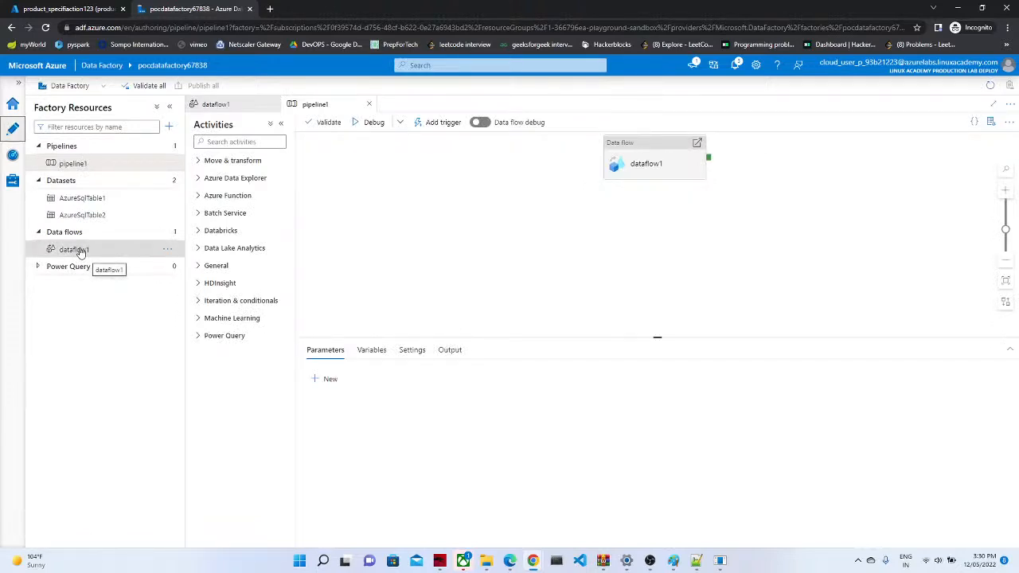
{"action": "left_click", "coordinate": [80, 251]}
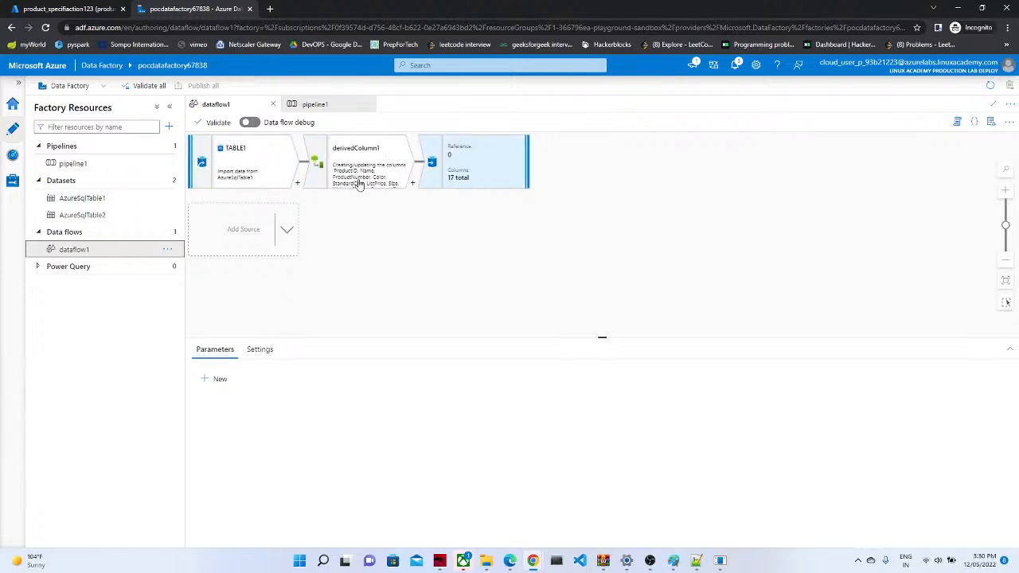
Step: Open pipeline1's activity runs to see the dataflow1 activity still in progress
{"action": "left_click", "coordinate": [14, 156]}
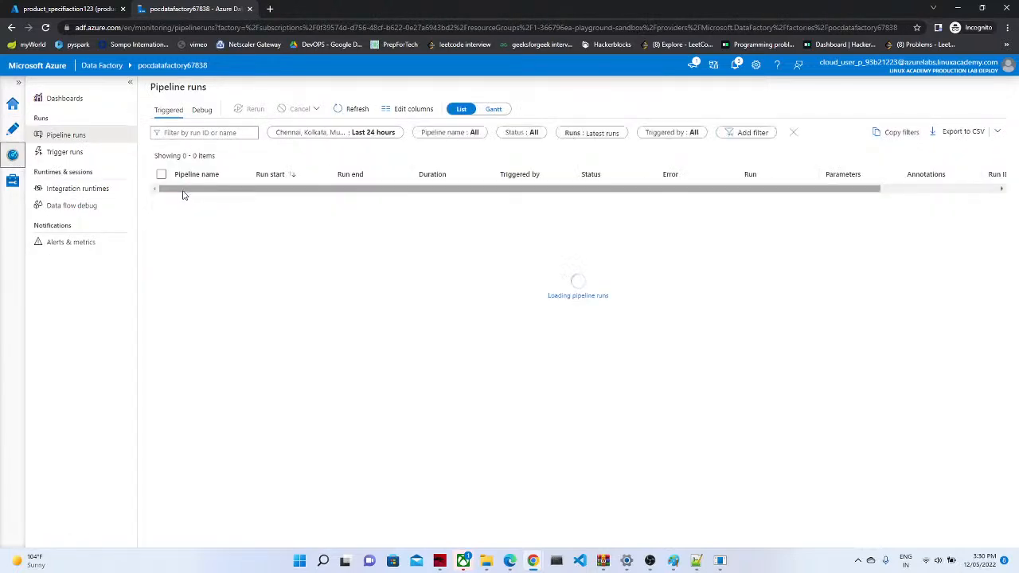
{"action": "left_click", "coordinate": [188, 193]}
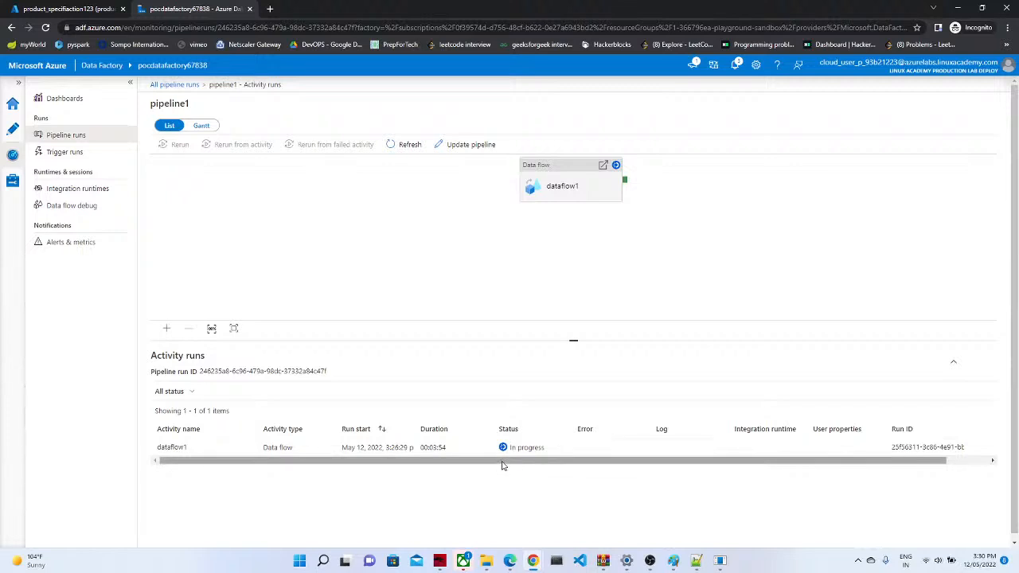
{"action": "left_click_drag", "start_coordinate": [504, 463], "coordinate": [423, 462]}
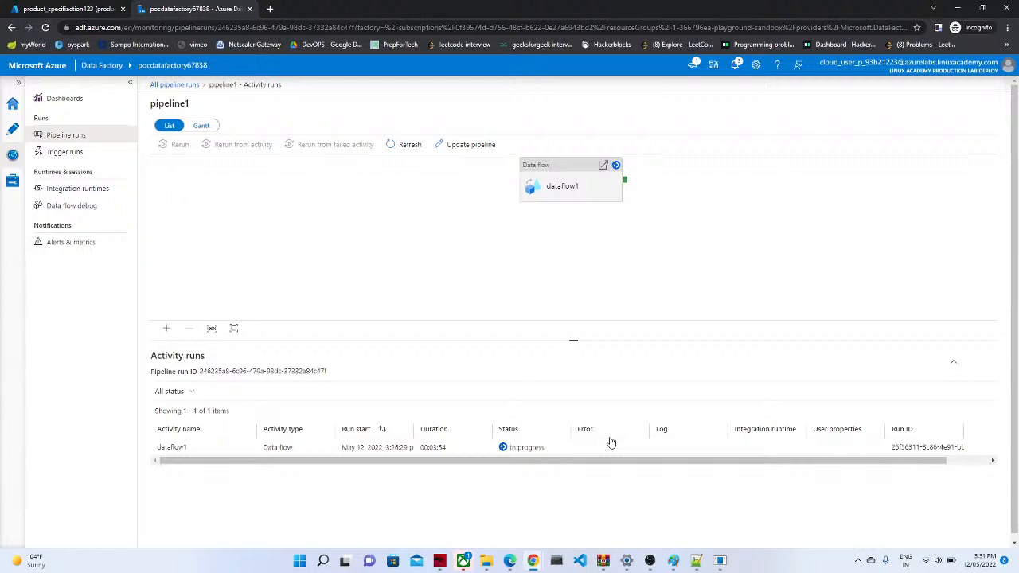
Step: Refresh the pipeline runs to see pipeline1 Succeeded in 00:04:16, then return to the SQL query editor
{"action": "left_click", "coordinate": [14, 132]}
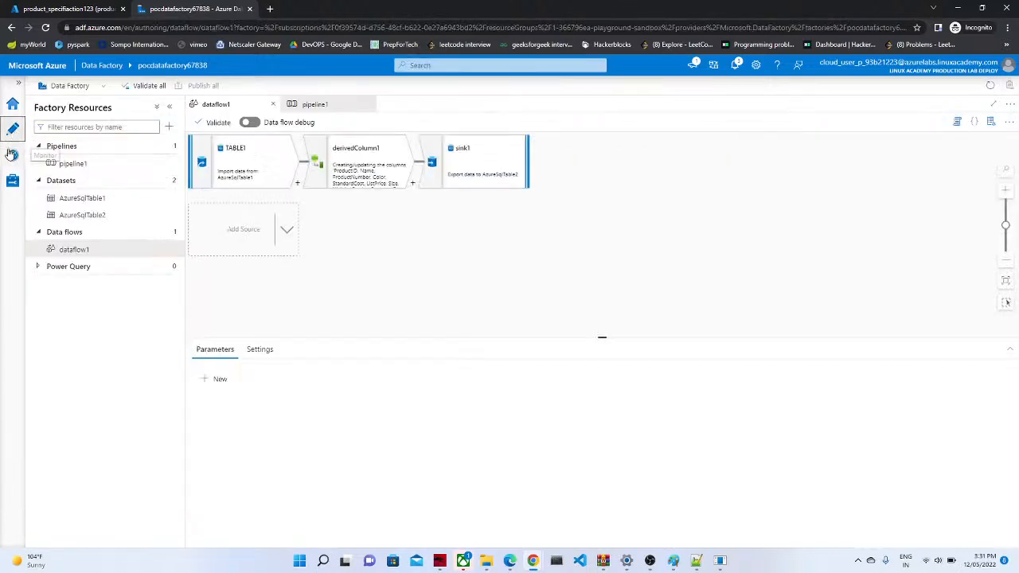
{"action": "left_click", "coordinate": [13, 154]}
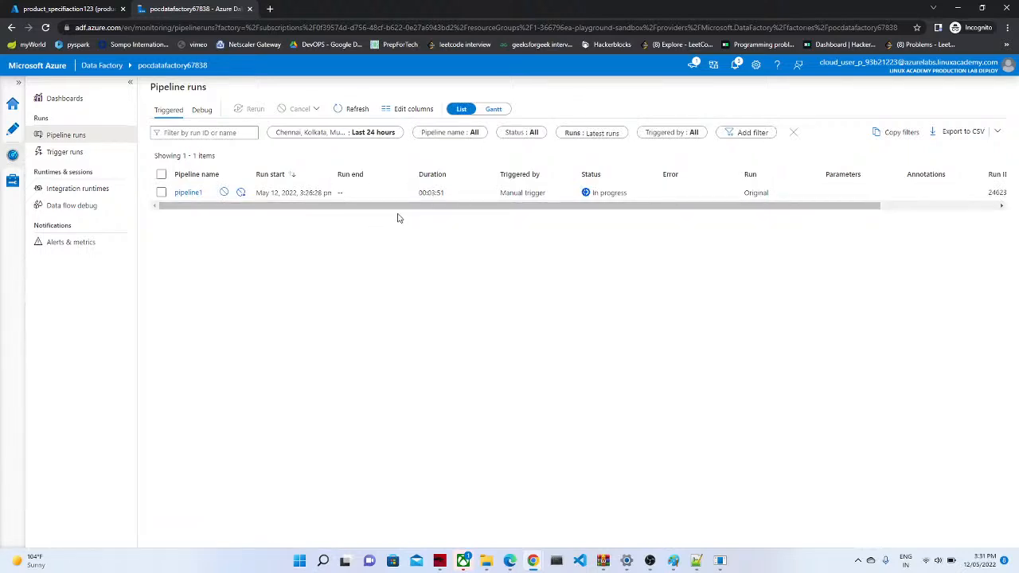
{"action": "left_click", "coordinate": [161, 193]}
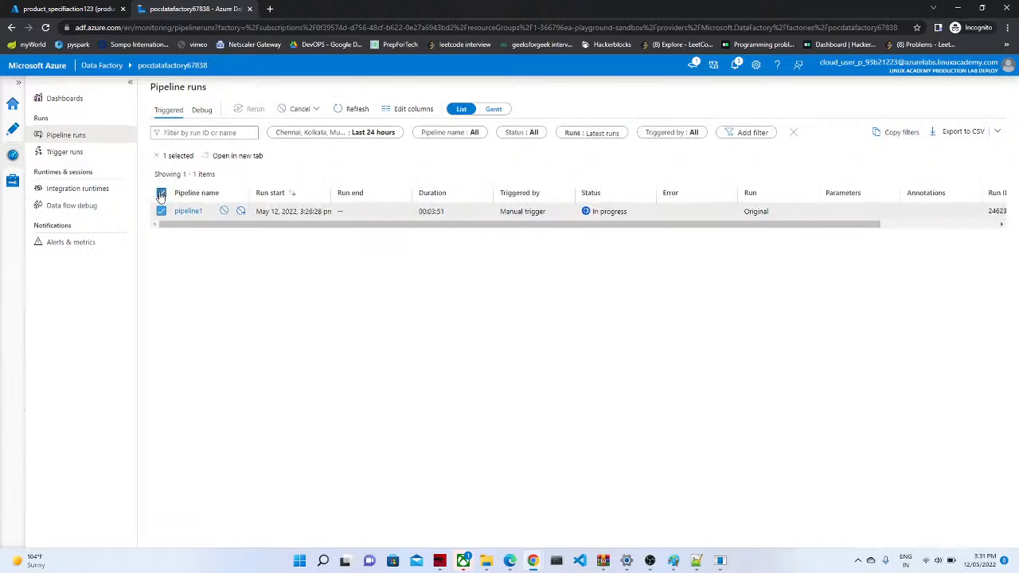
{"action": "left_click", "coordinate": [340, 110]}
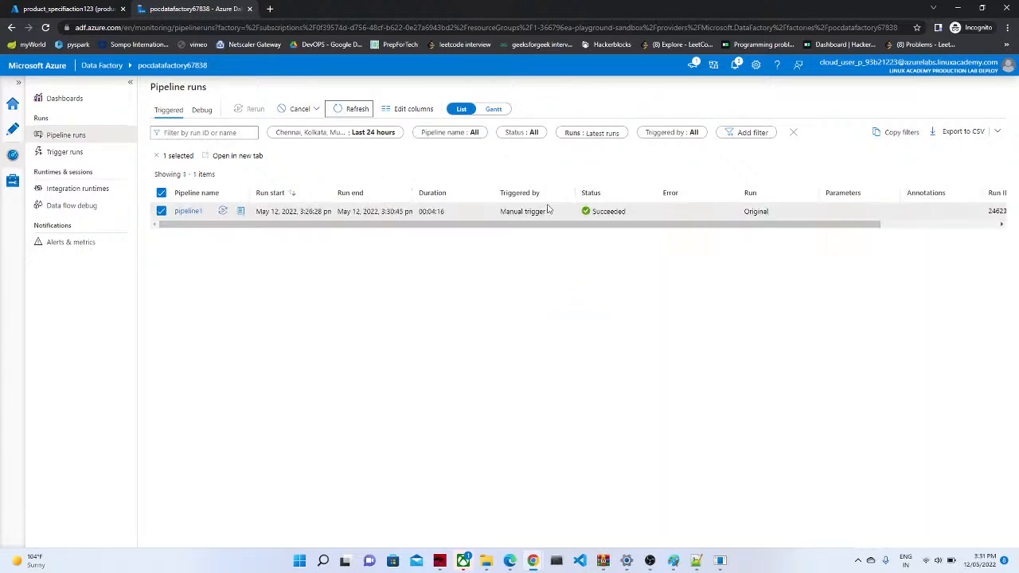
{"action": "left_click", "coordinate": [52, 8]}
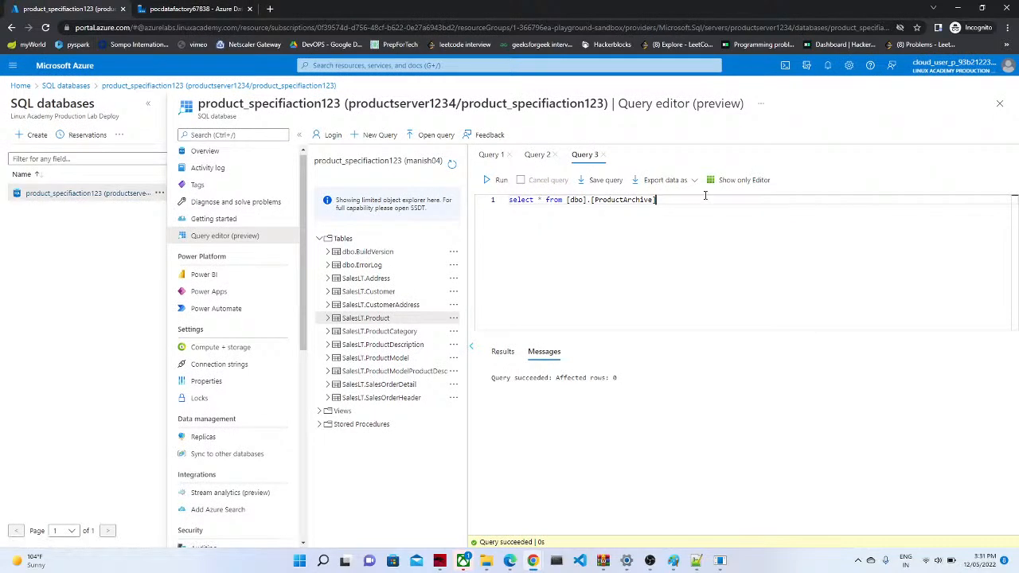
Step: Run the dbo.ProductArchive select query and scroll the results showing copied rows like ProductID 680
{"action": "left_click", "coordinate": [493, 180]}
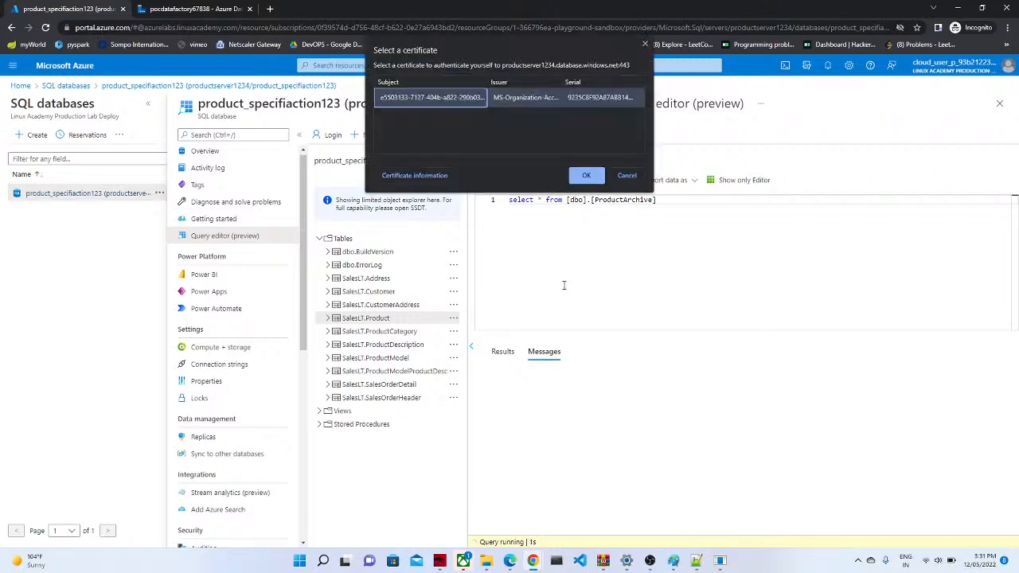
{"action": "left_click", "coordinate": [584, 177]}
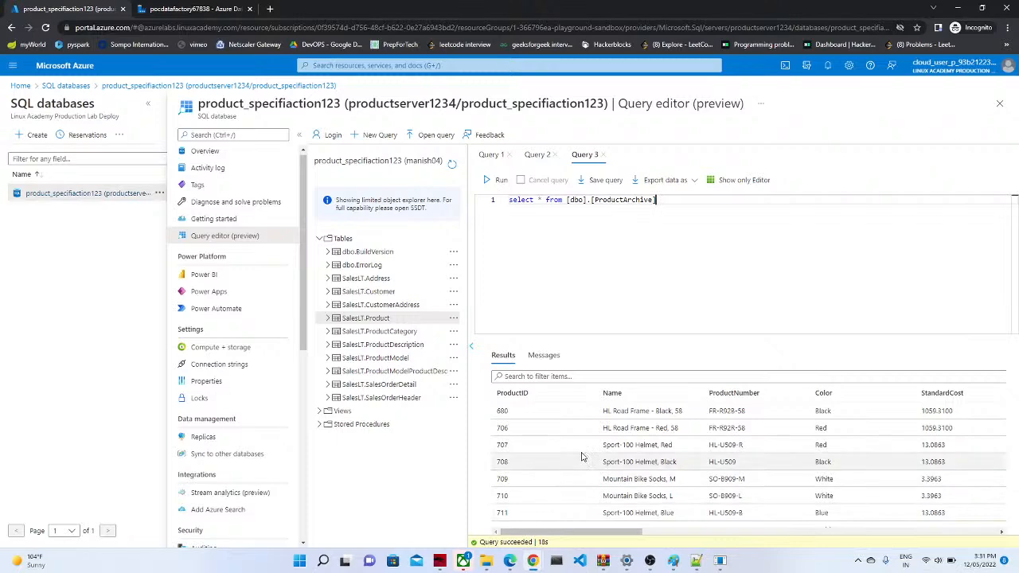
{"action": "left_click_drag", "start_coordinate": [598, 531], "coordinate": [1012, 558]}
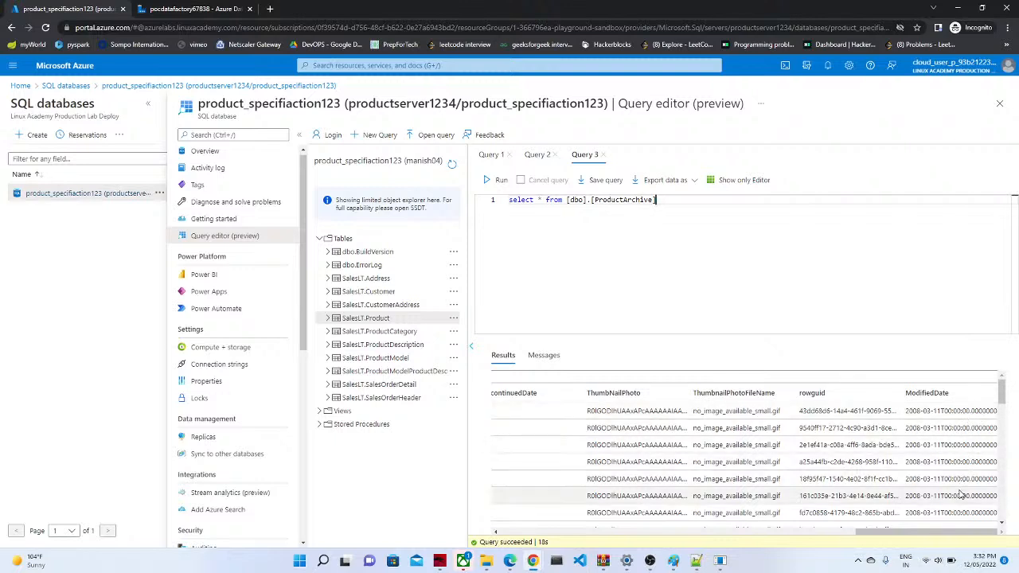
{"action": "left_click_drag", "start_coordinate": [915, 538], "coordinate": [811, 539]}
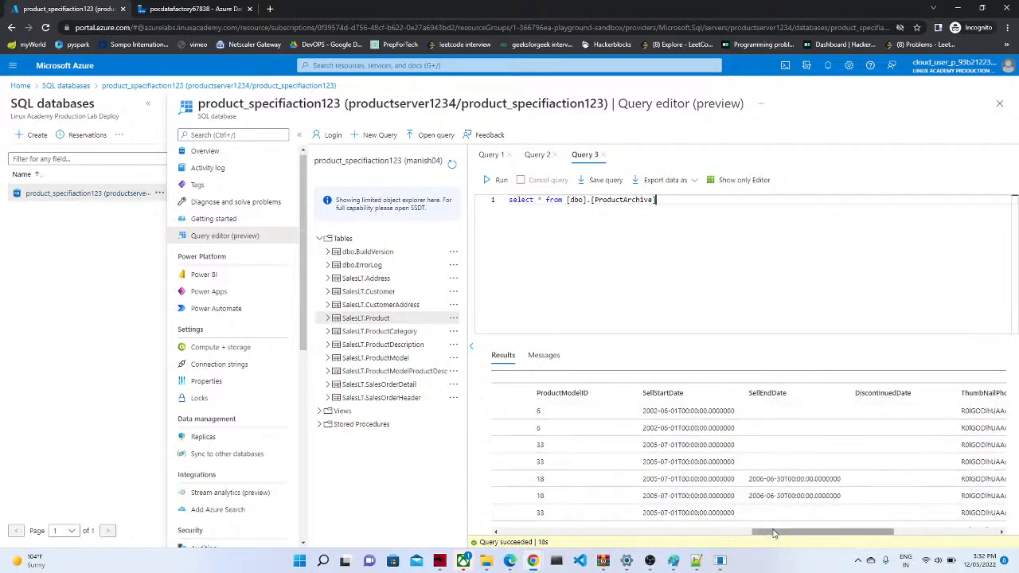
{"action": "left_click_drag", "start_coordinate": [768, 534], "coordinate": [498, 535]}
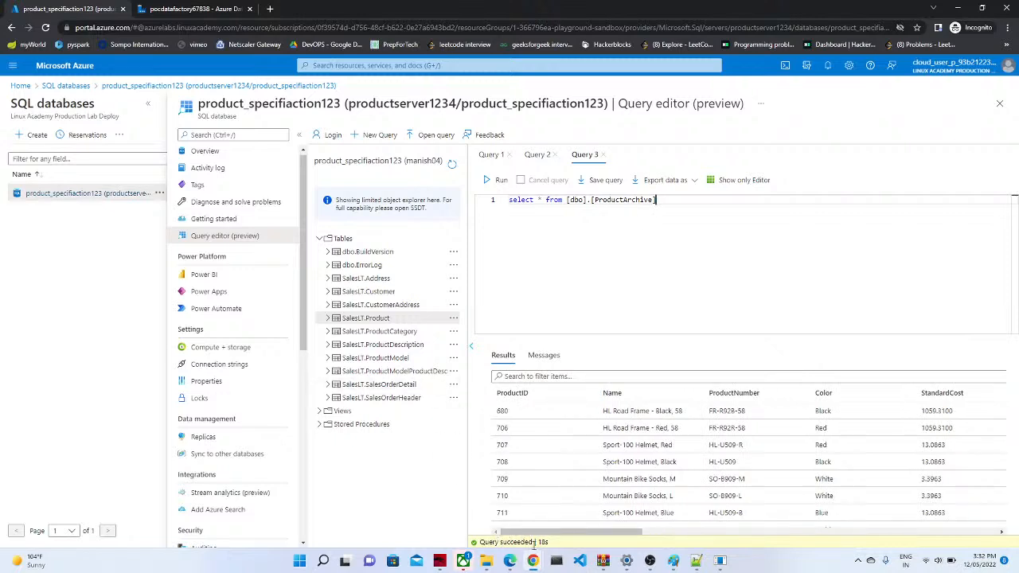
{"action": "mouse_move", "coordinate": [537, 562]}
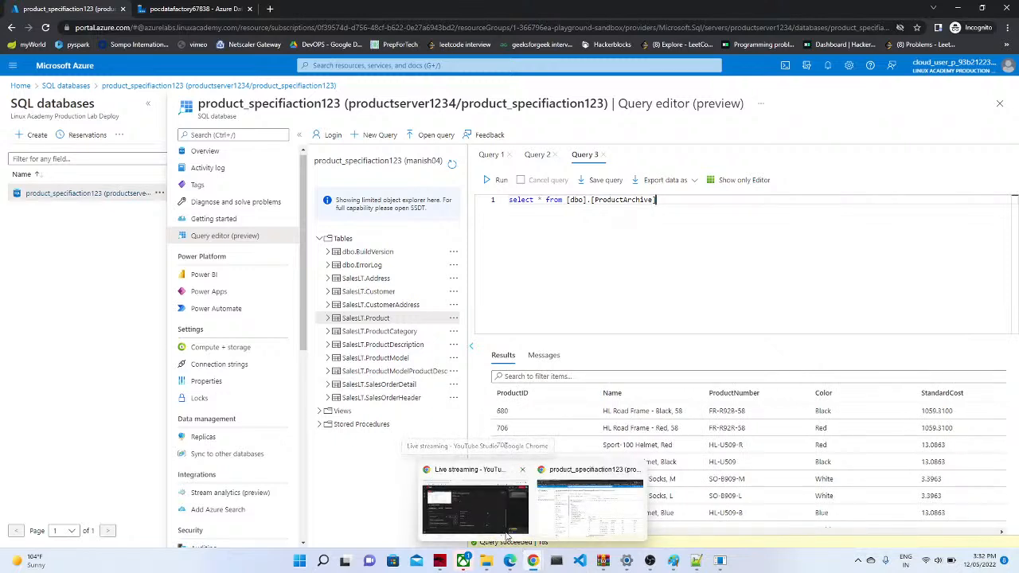